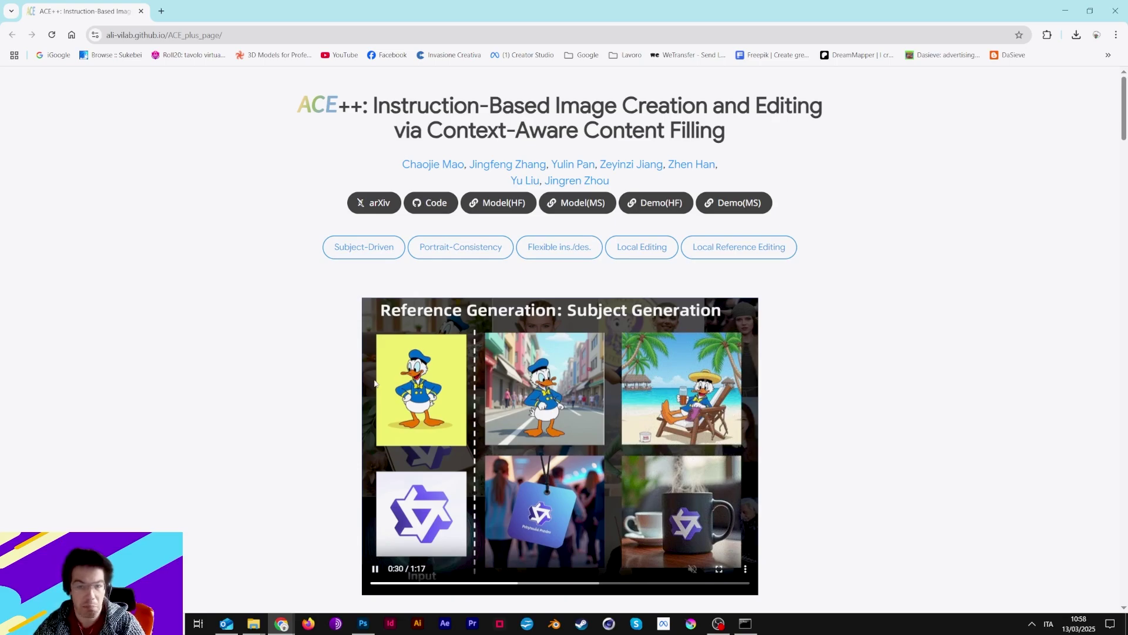
Examine the ACE++ project page's abstract, architecture diagram, and subject-driven, portrait-consistency and flexible-instruction examples.
scroll(391, 282, "down", 8)
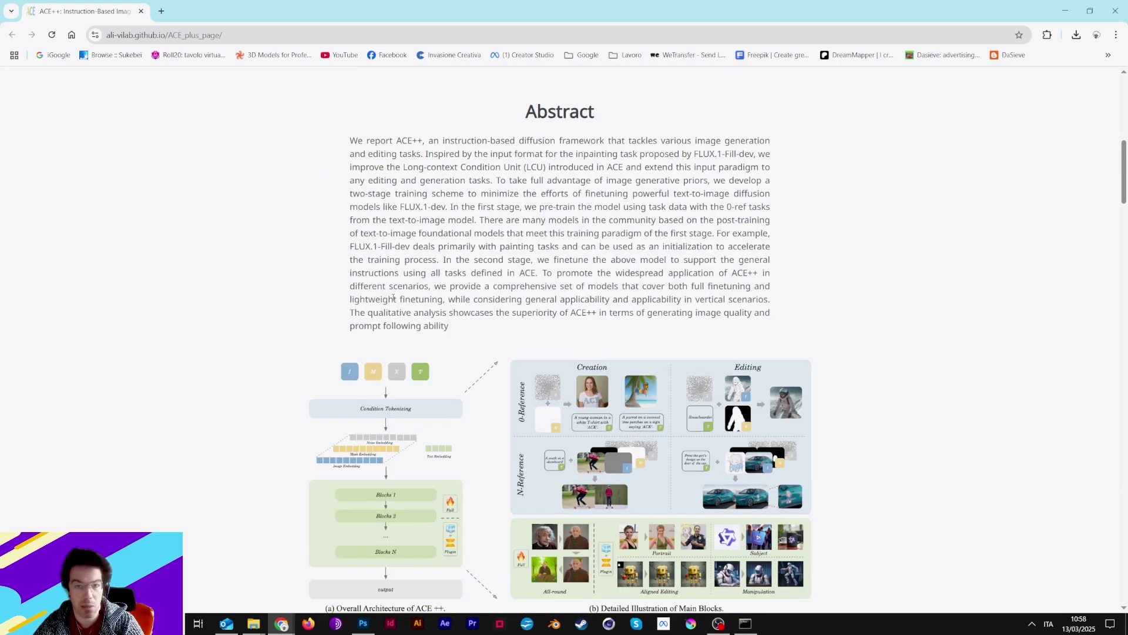
scroll(393, 298, "down", 5)
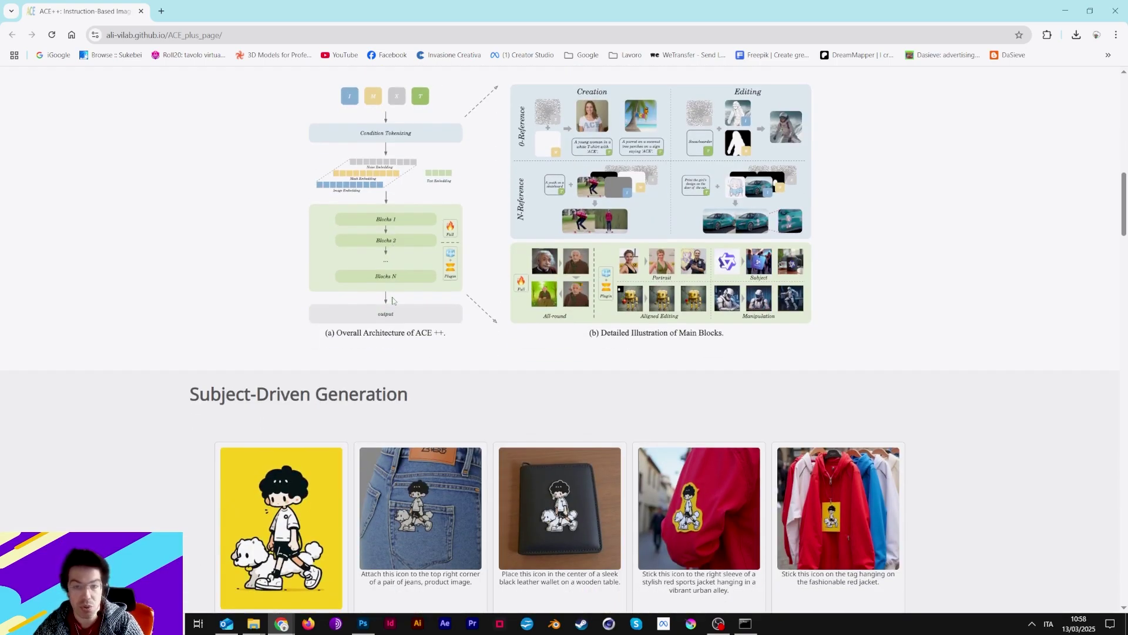
scroll(393, 301, "up", 2)
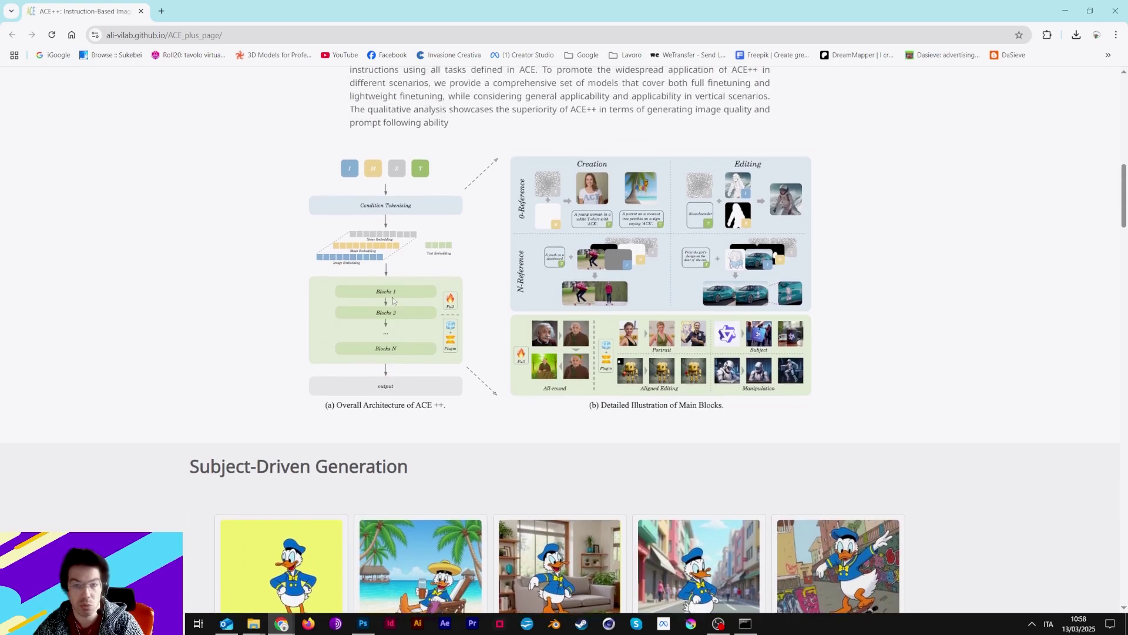
scroll(393, 301, "down", 10)
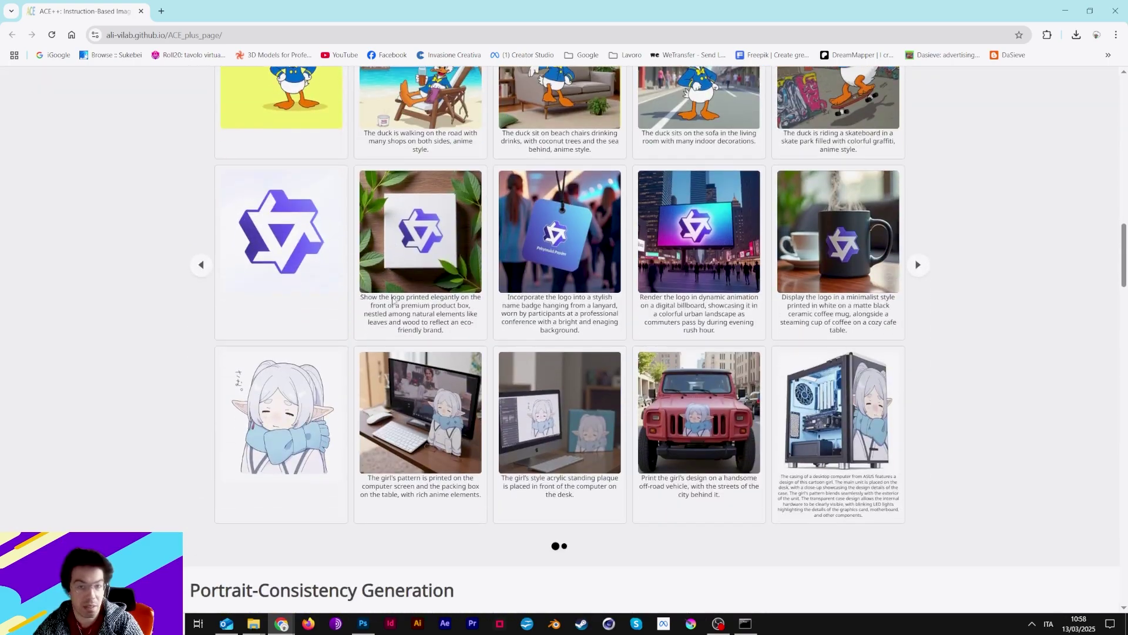
scroll(393, 297, "down", 6)
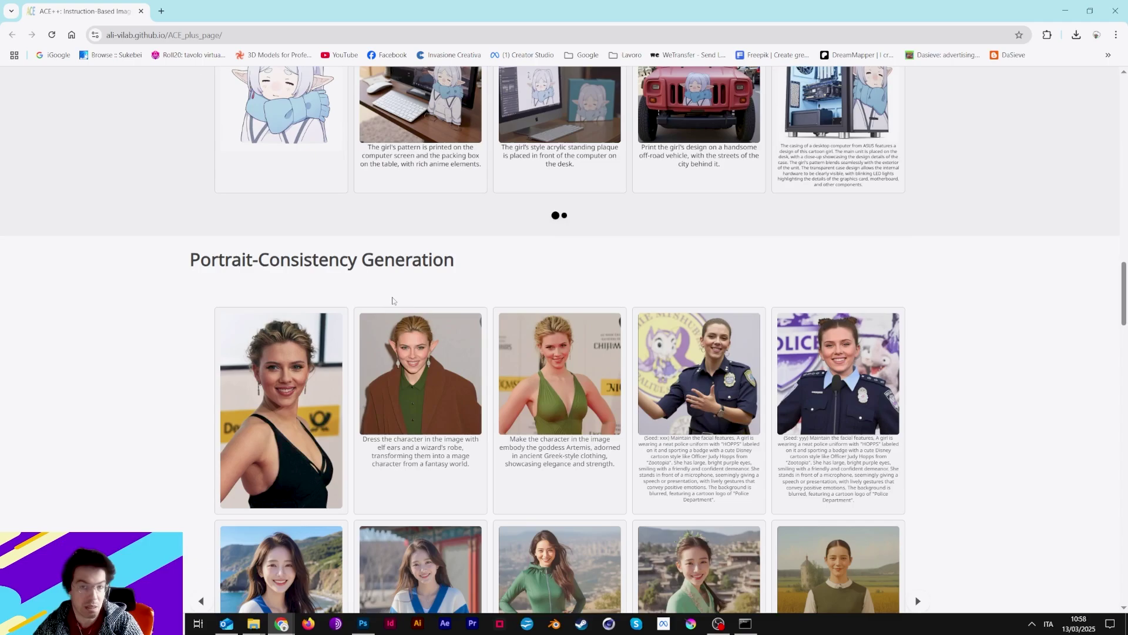
scroll(393, 300, "up", 5)
scroll(393, 301, "down", 18)
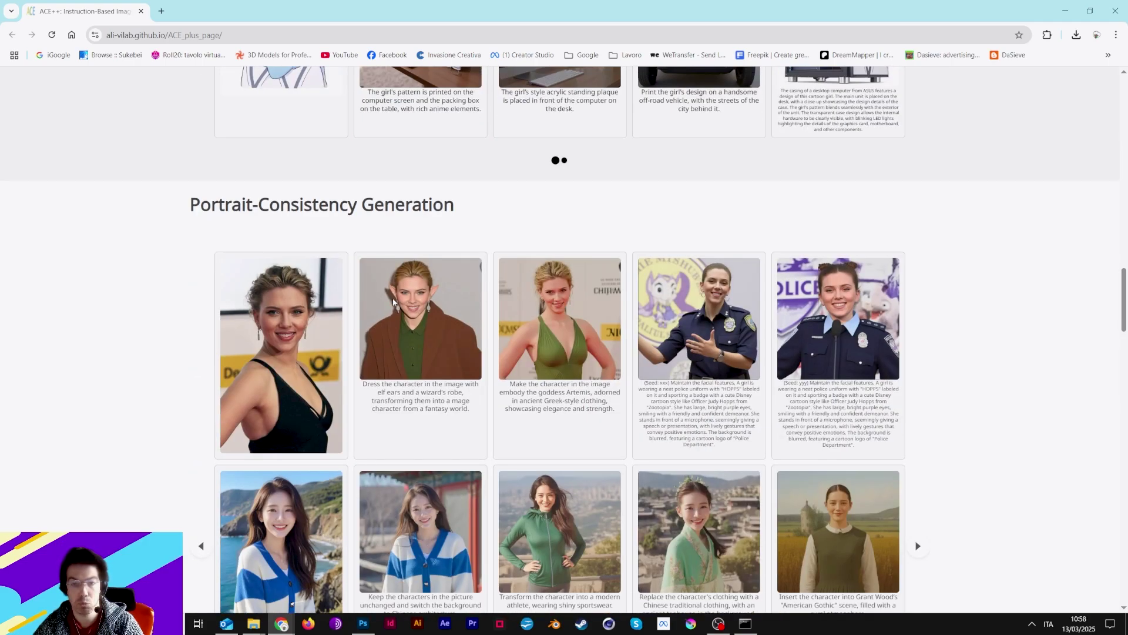
scroll(392, 301, "up", 1)
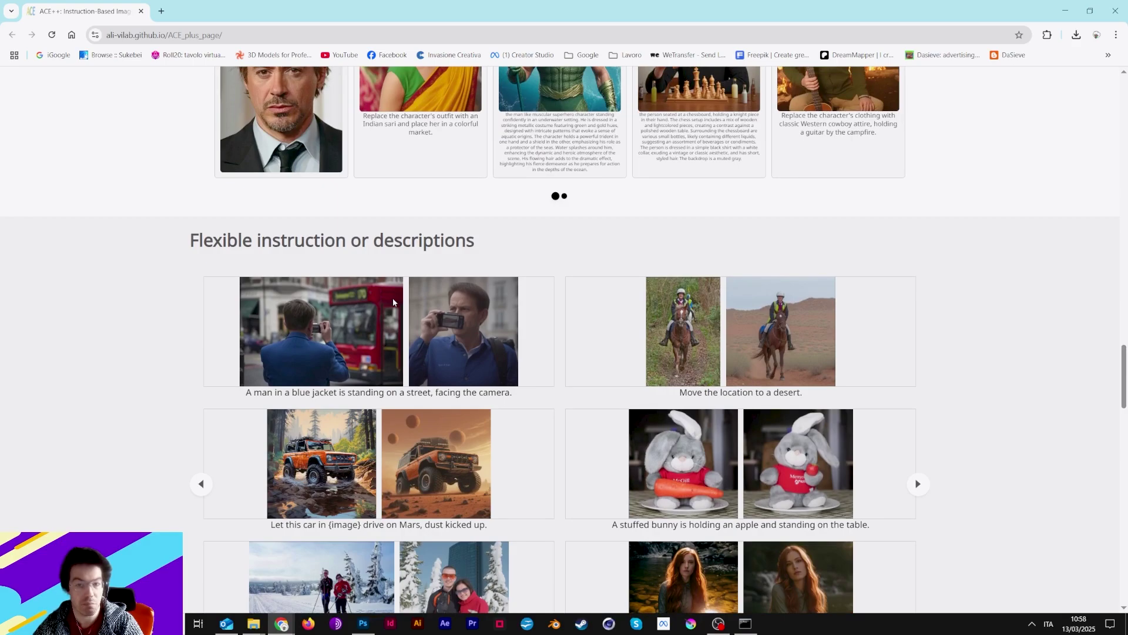
Review the ACE++ example galleries from Subject-Driven Generation through Local Editing.
scroll(393, 301, "up", 13)
scroll(394, 302, "up", 9)
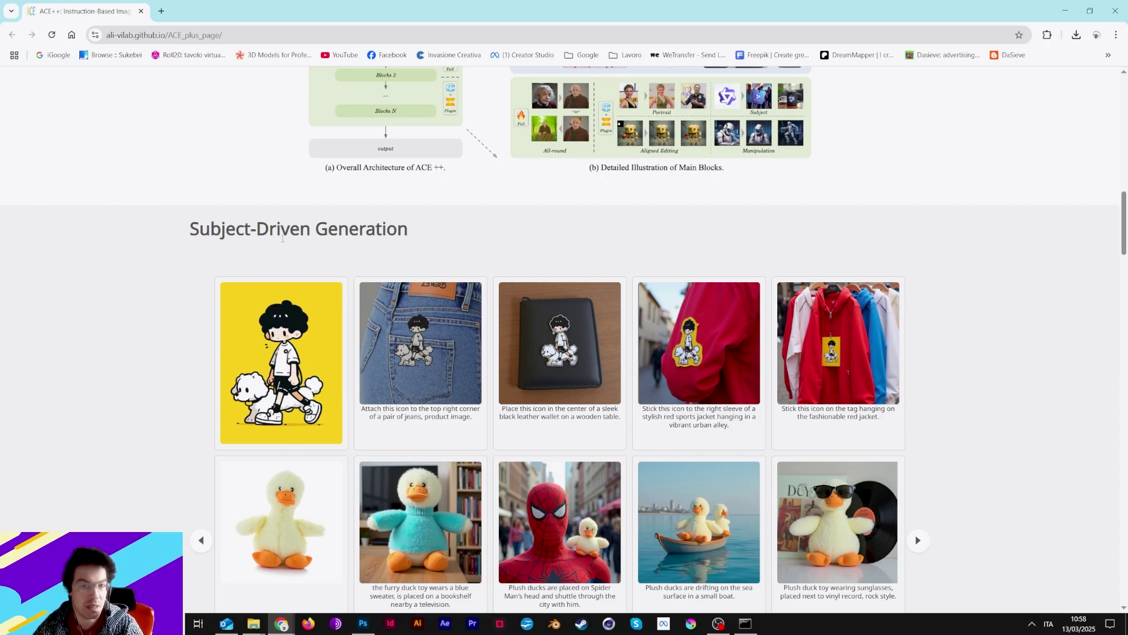
scroll(308, 237, "down", 10)
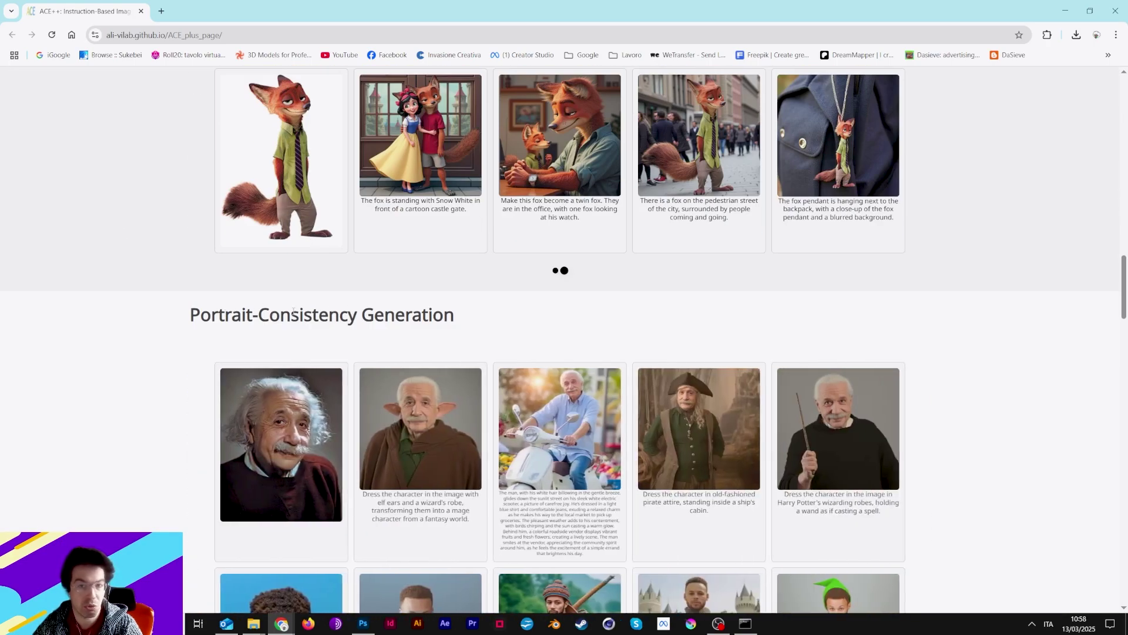
scroll(279, 312, "down", 10)
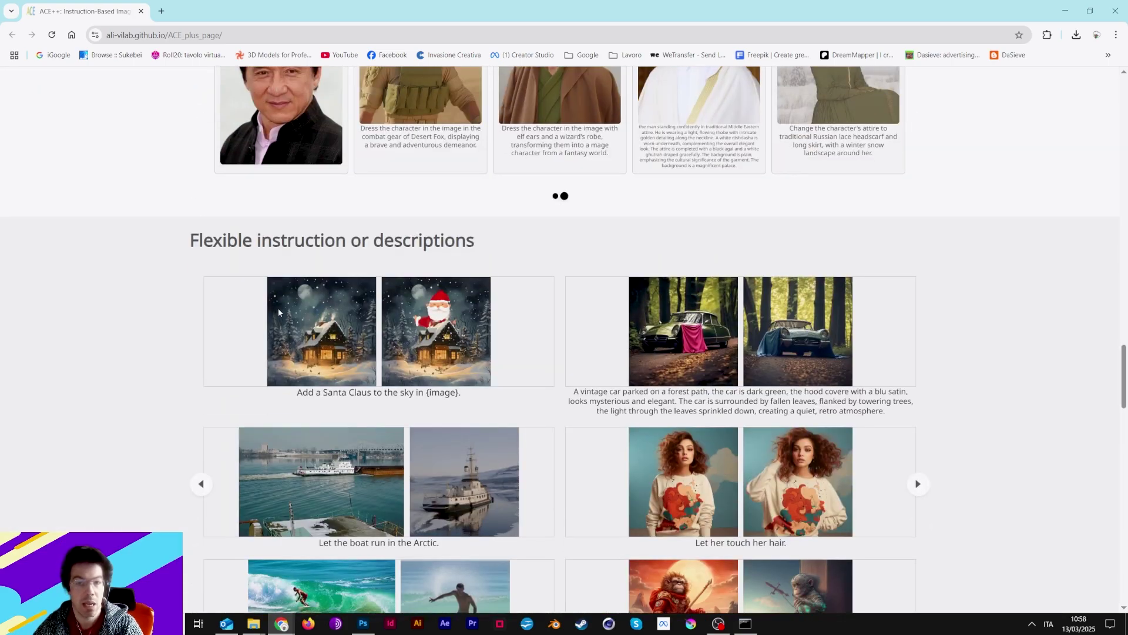
scroll(278, 312, "down", 7)
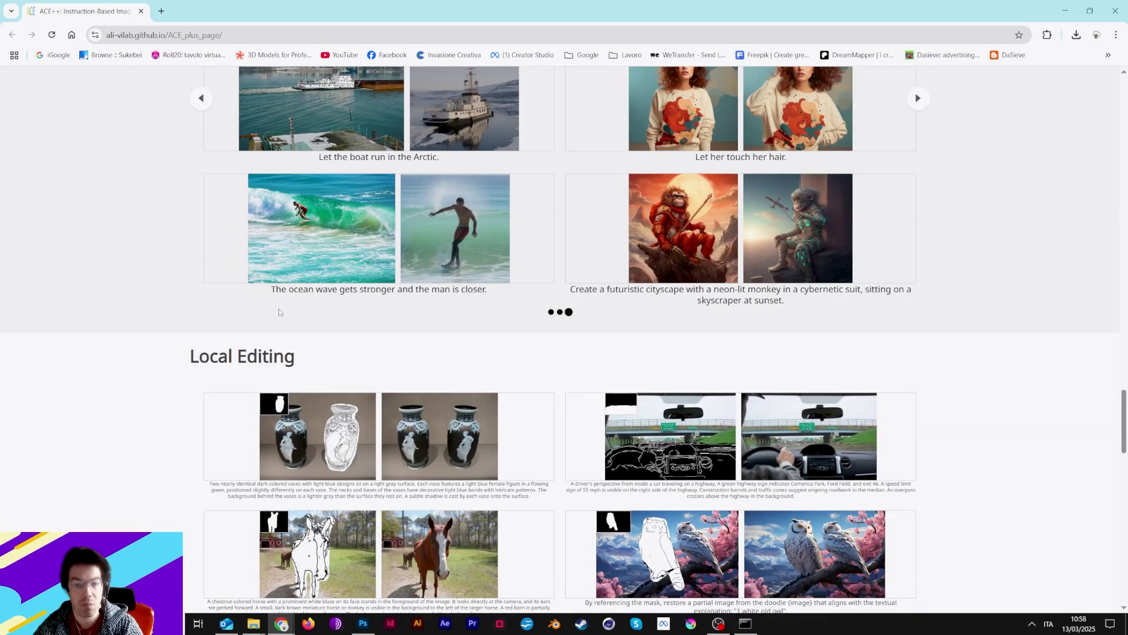
scroll(278, 309, "down", 5)
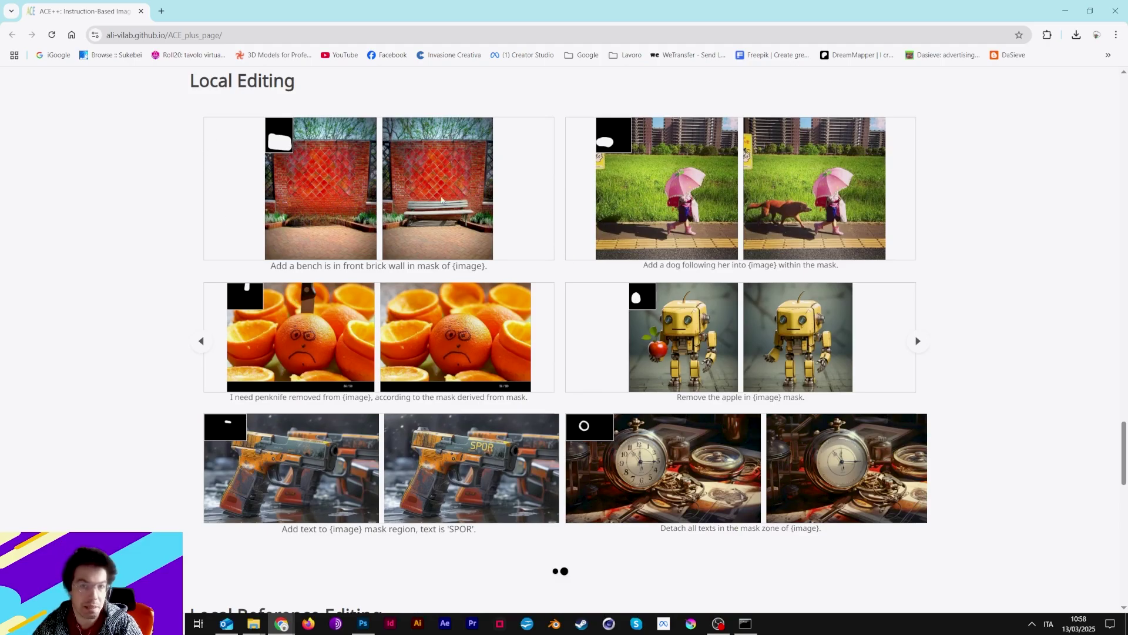
Revisit the portrait and subject-driven examples and the architecture diagram, finishing at the ACE++ page header.
scroll(393, 264, "up", 20)
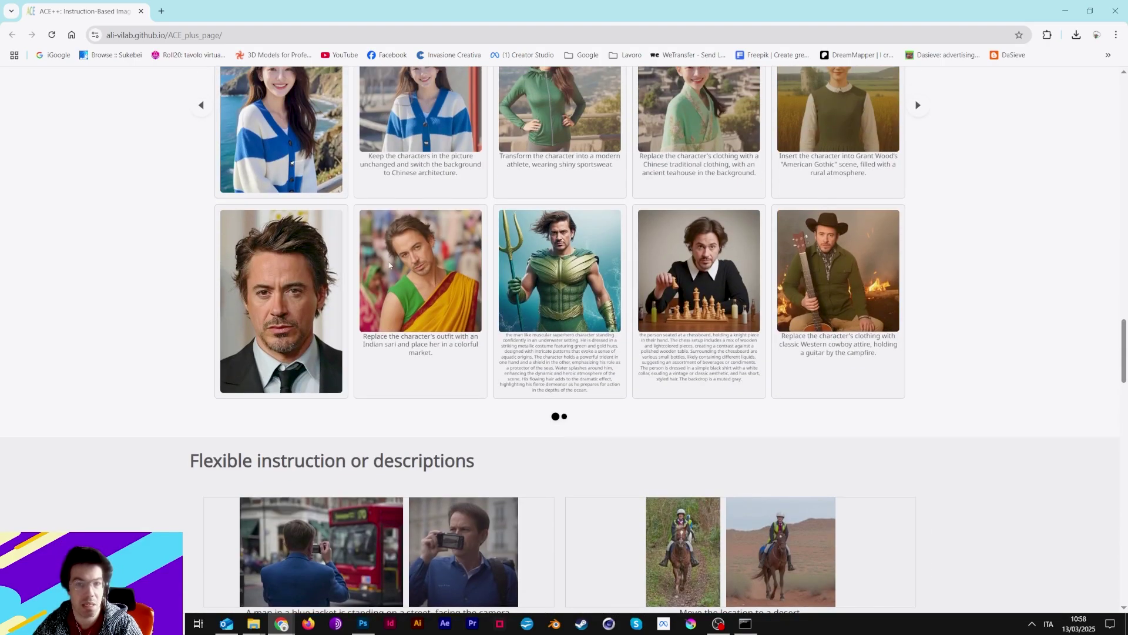
scroll(388, 265, "up", 20)
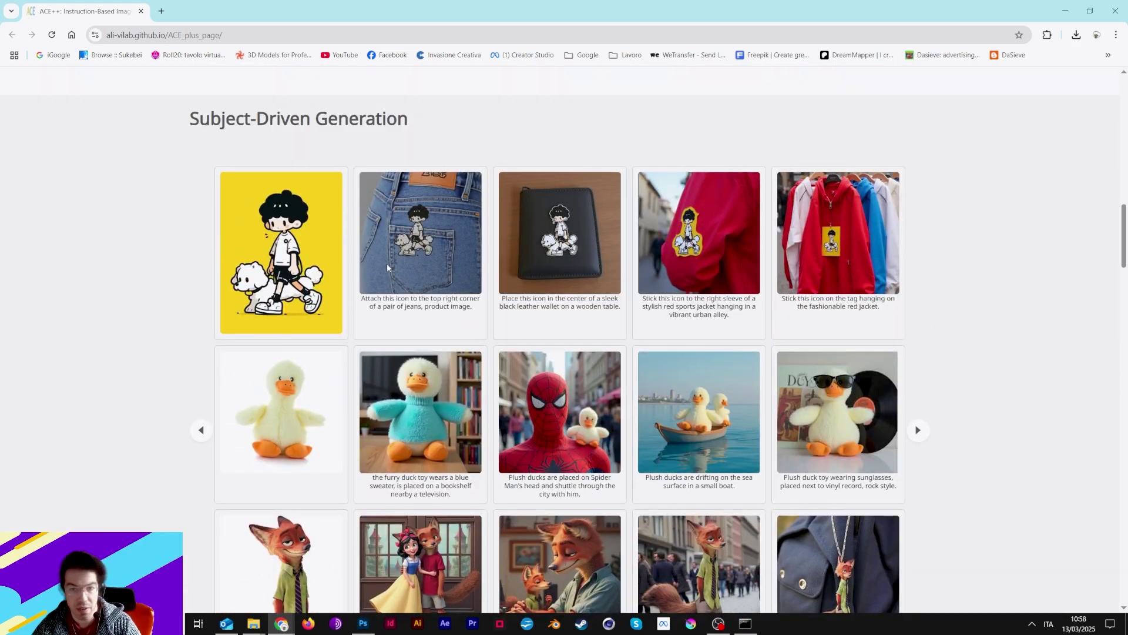
scroll(373, 279, "up", 5)
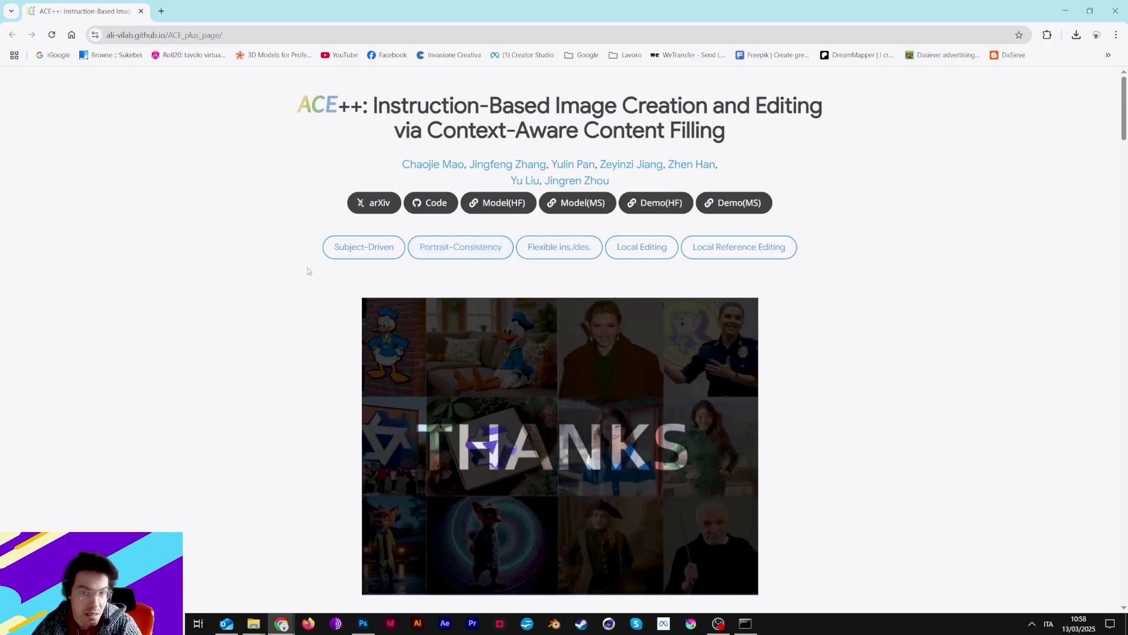
scroll(289, 274, "down", 1)
scroll(283, 275, "down", 8)
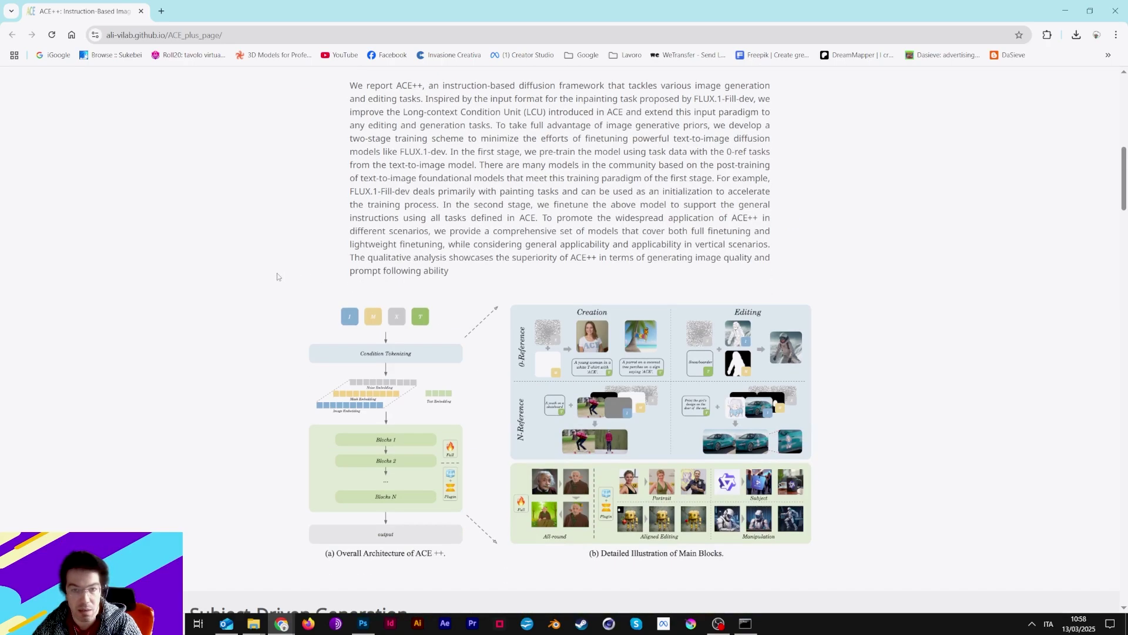
scroll(412, 337, "down", 5)
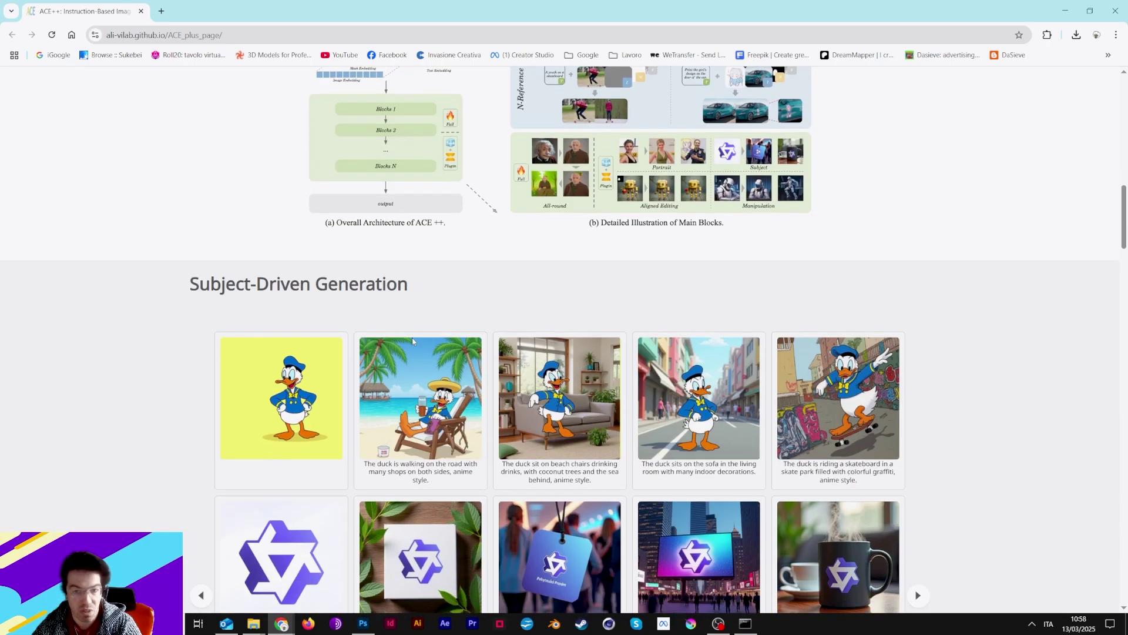
scroll(396, 246, "up", 11)
scroll(447, 288, "up", 4)
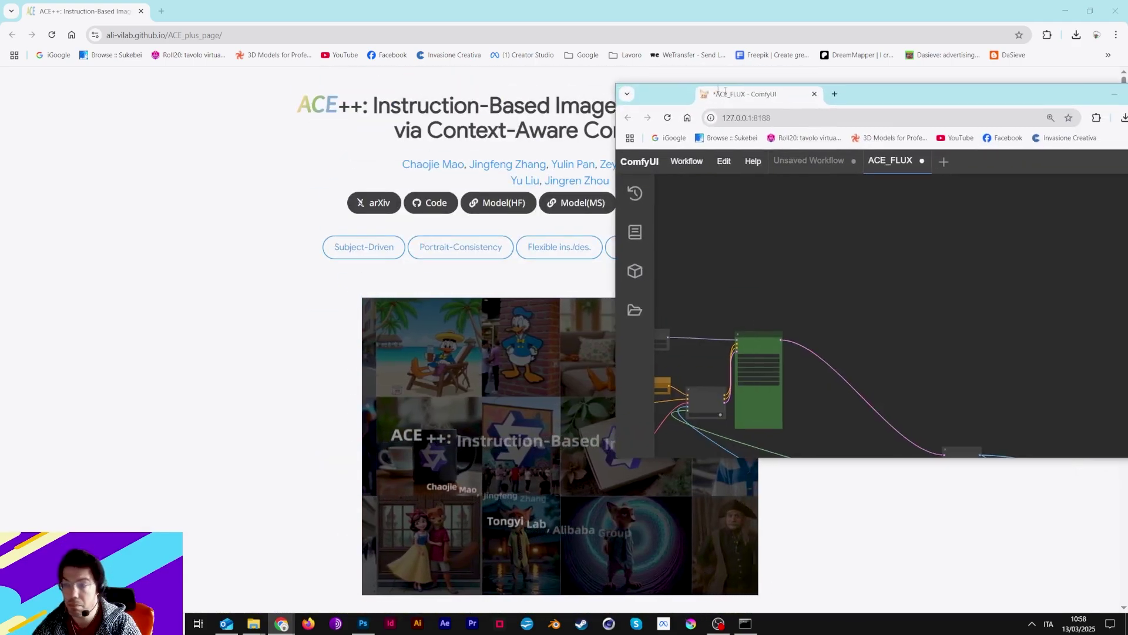
Merge the ACE_FLUX ComfyUI tab into the ACE++ page's browser window and bring the whole node workflow into view.
left_click_drag(659, 93, 210, 3)
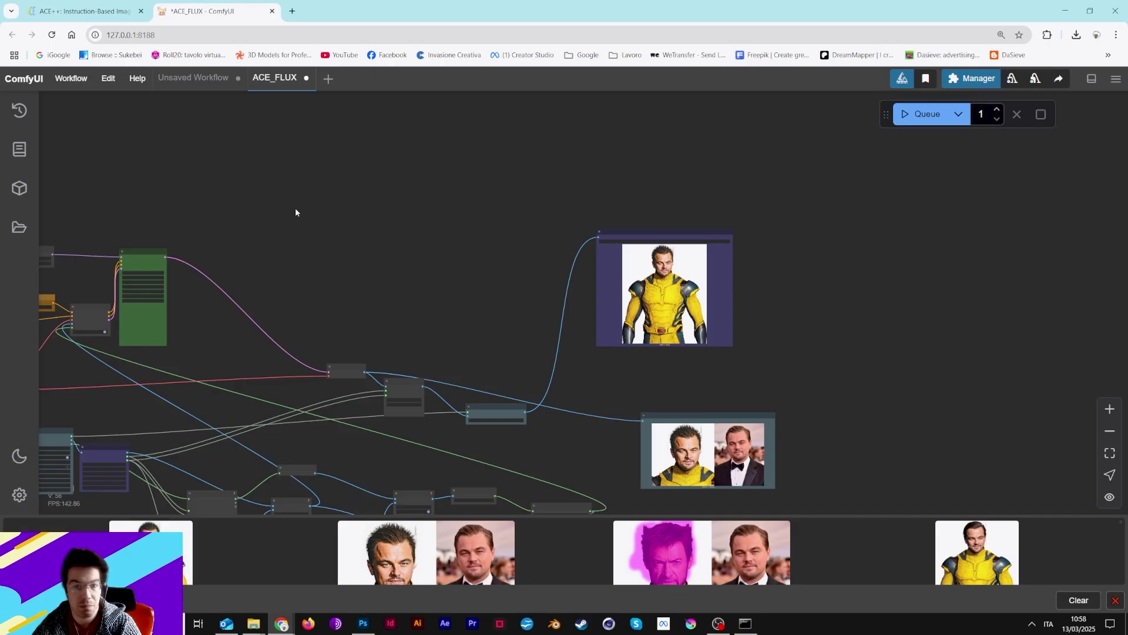
scroll(241, 220, "down", 6)
left_click_drag(241, 220, 544, 234)
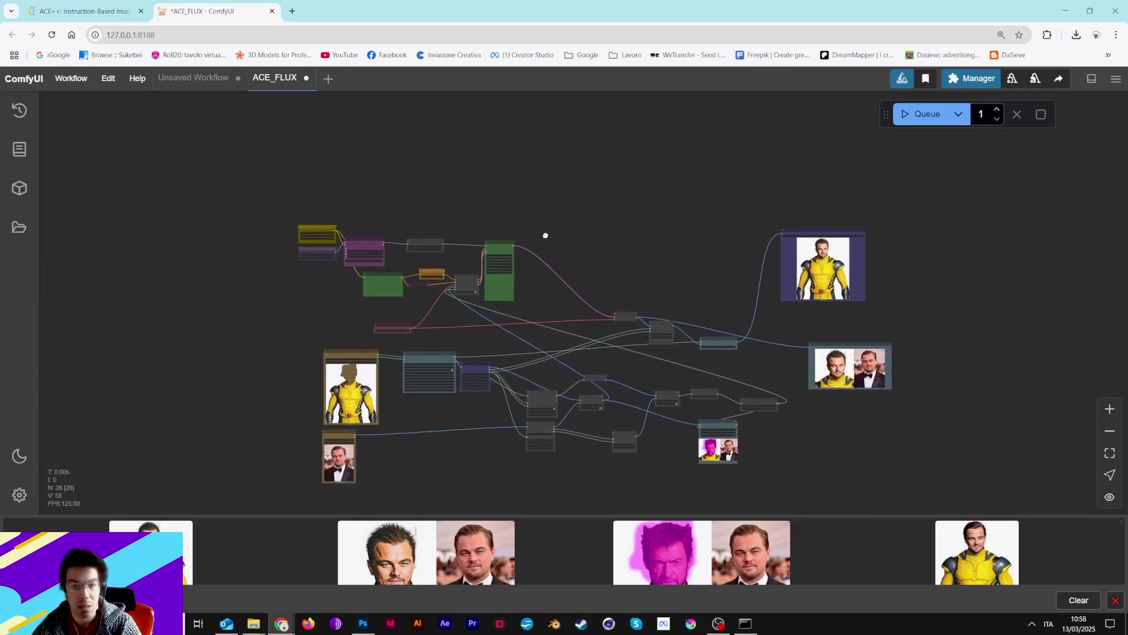
scroll(544, 234, "up", 7)
scroll(309, 286, "down", 8)
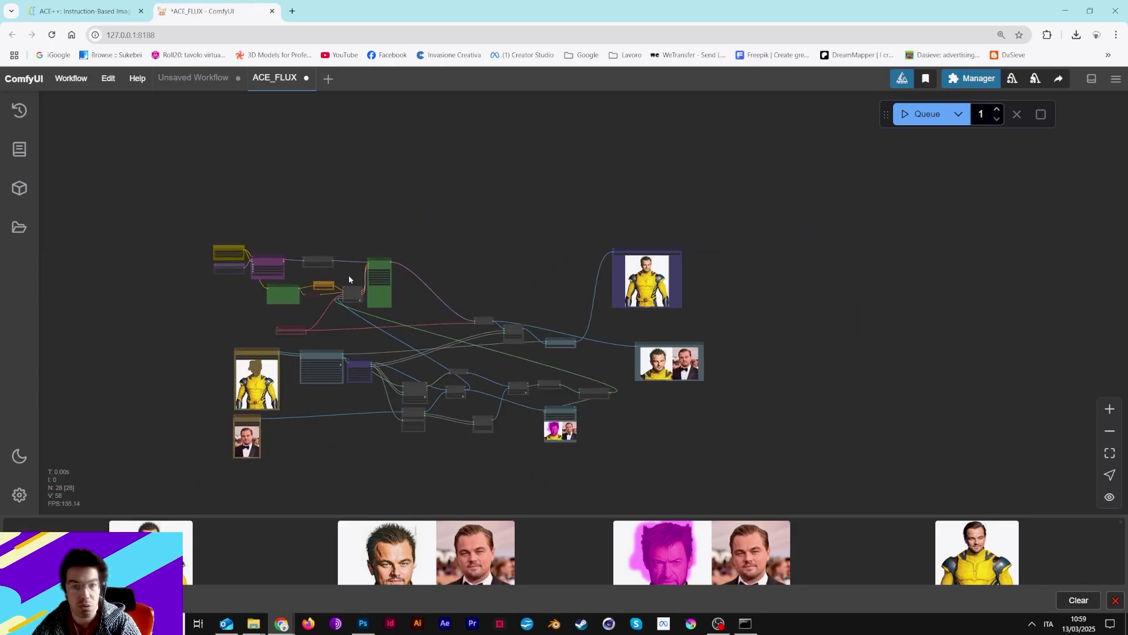
left_click_drag(348, 275, 491, 237)
scroll(470, 247, "up", 2)
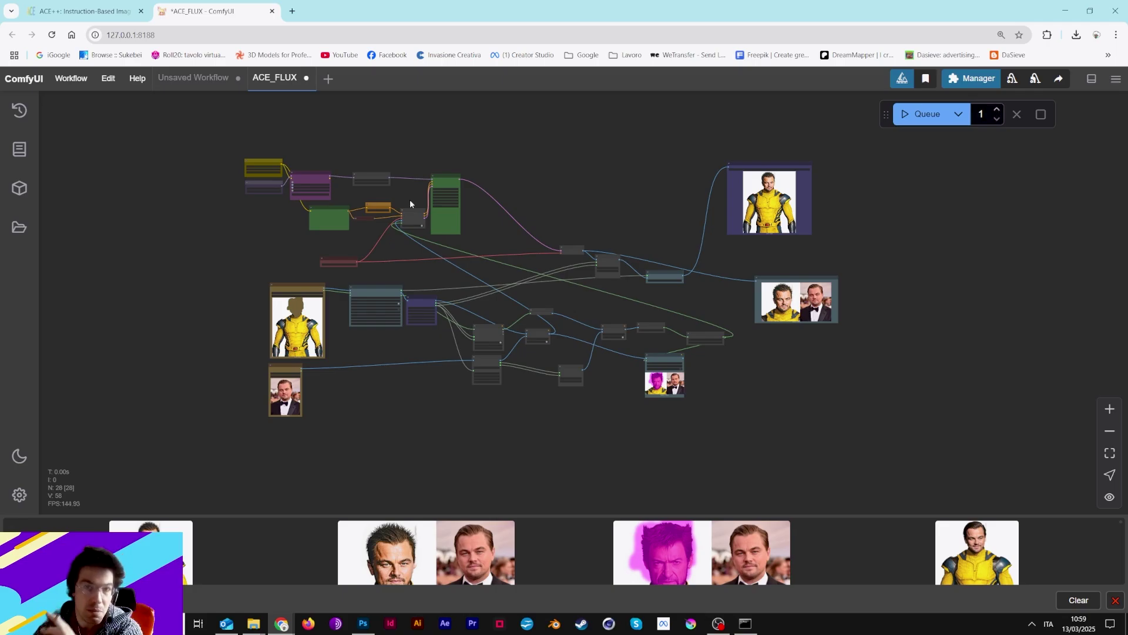
Inspect the DualCLIPLoader and Load Diffusion Model nodes and the model files they use.
scroll(242, 203, "up", 10)
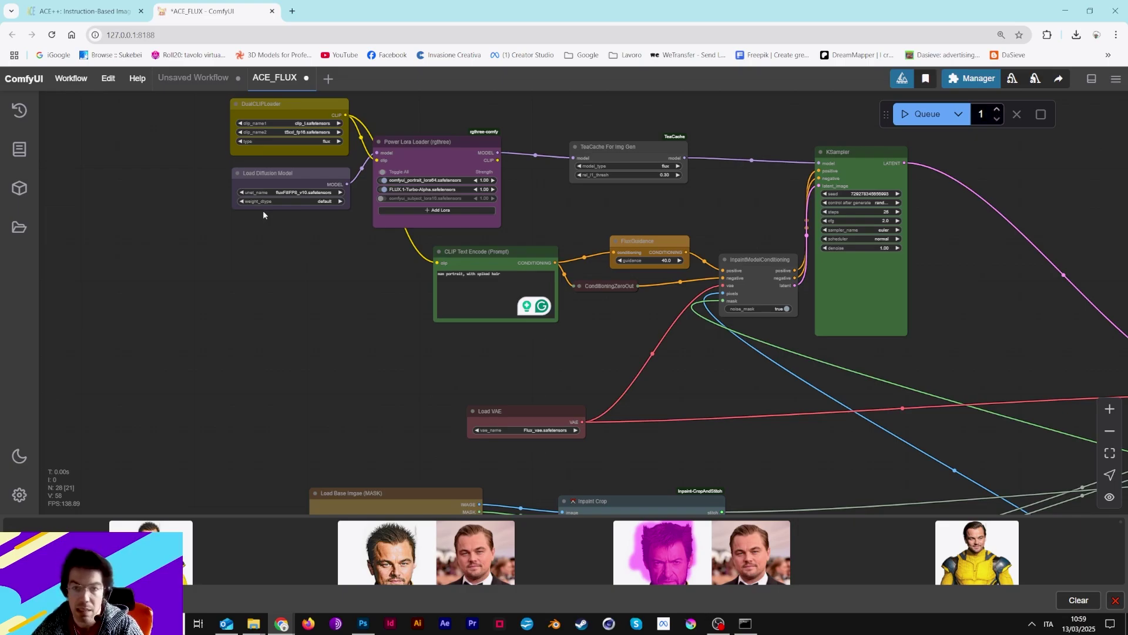
left_click_drag(471, 186, 574, 278)
scroll(540, 257, "up", 7)
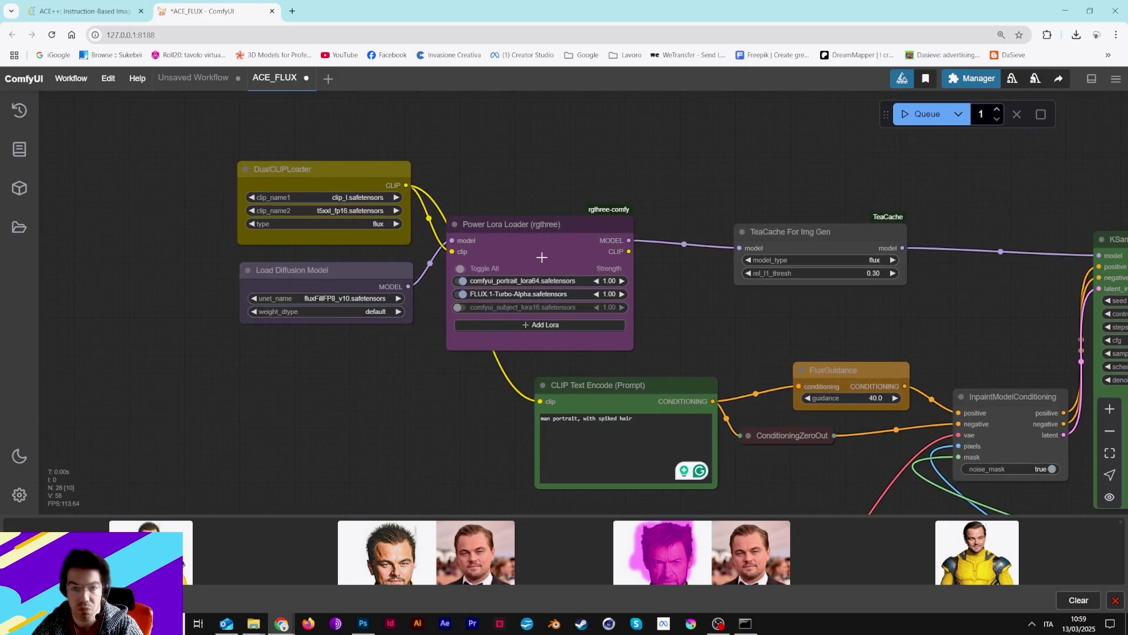
left_click_drag(425, 202, 555, 198)
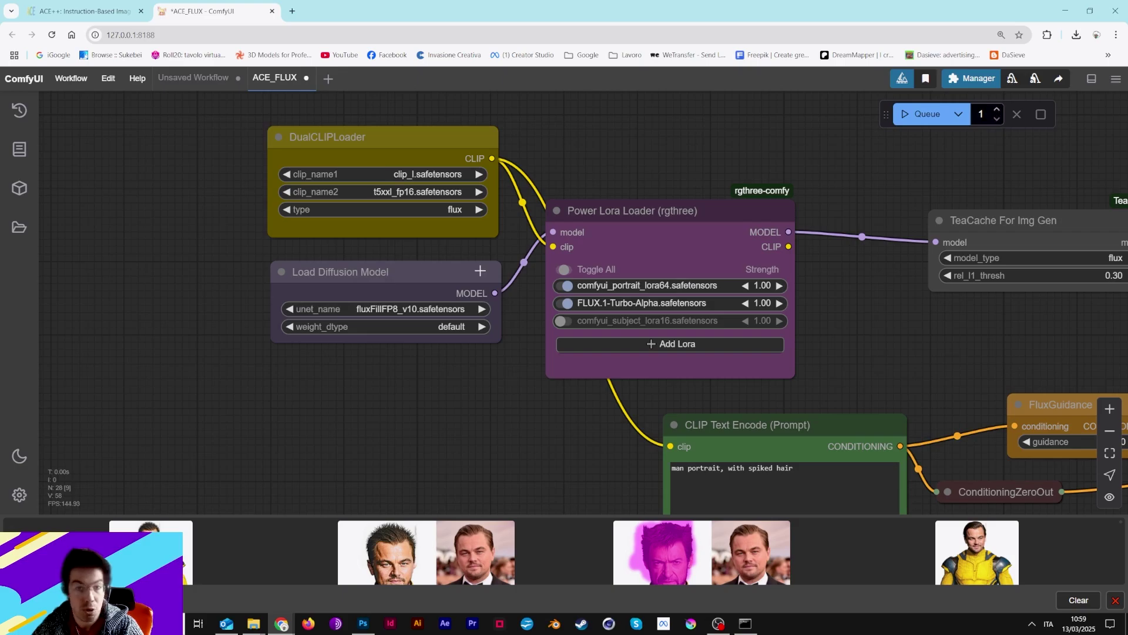
scroll(335, 292, "up", 4)
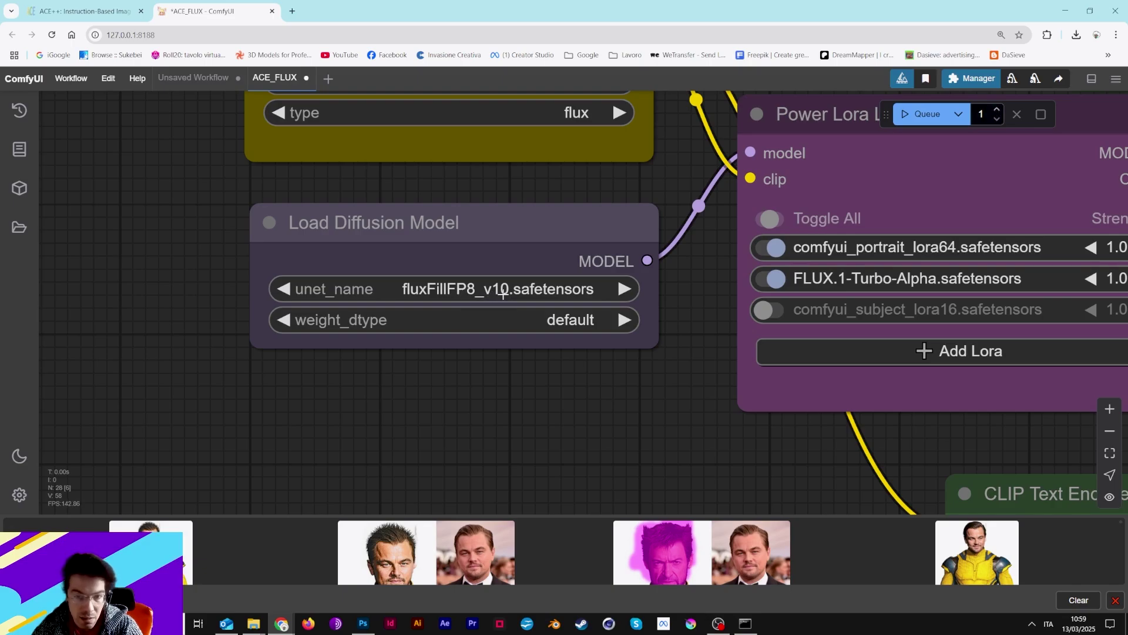
scroll(503, 294, "down", 3)
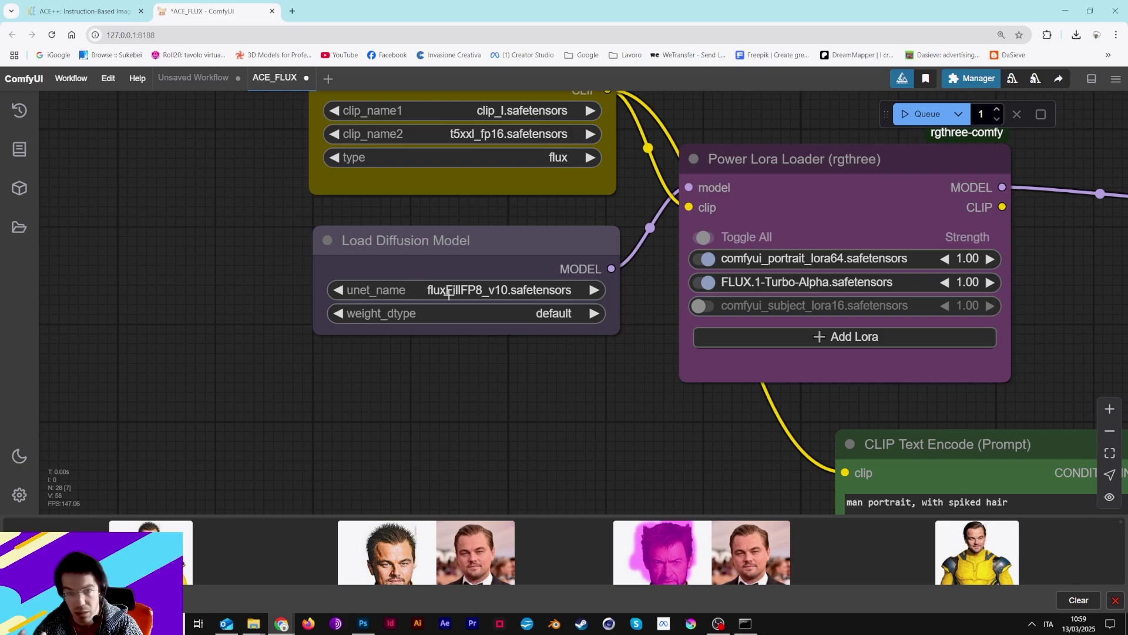
left_click_drag(626, 202, 608, 287)
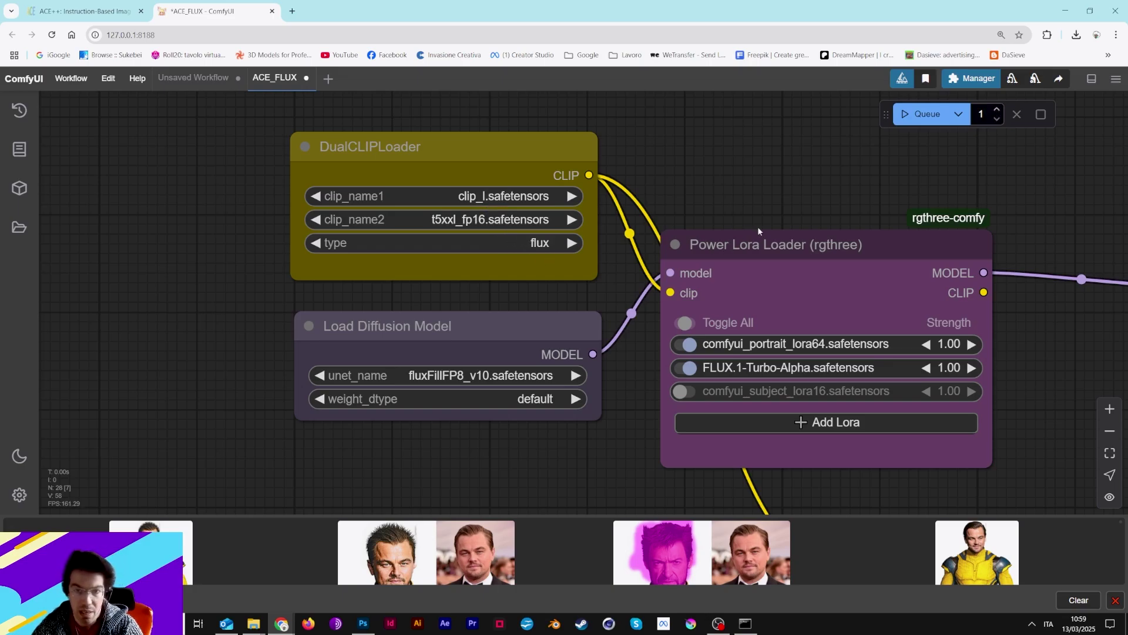
Enable comfyui_subject_lora16.safetensors in the Power Lora Loader node, and switch comfyui_portrait_lora64.safetensors off and back on.
left_click_drag(773, 221, 475, 207)
scroll(694, 316, "up", 3)
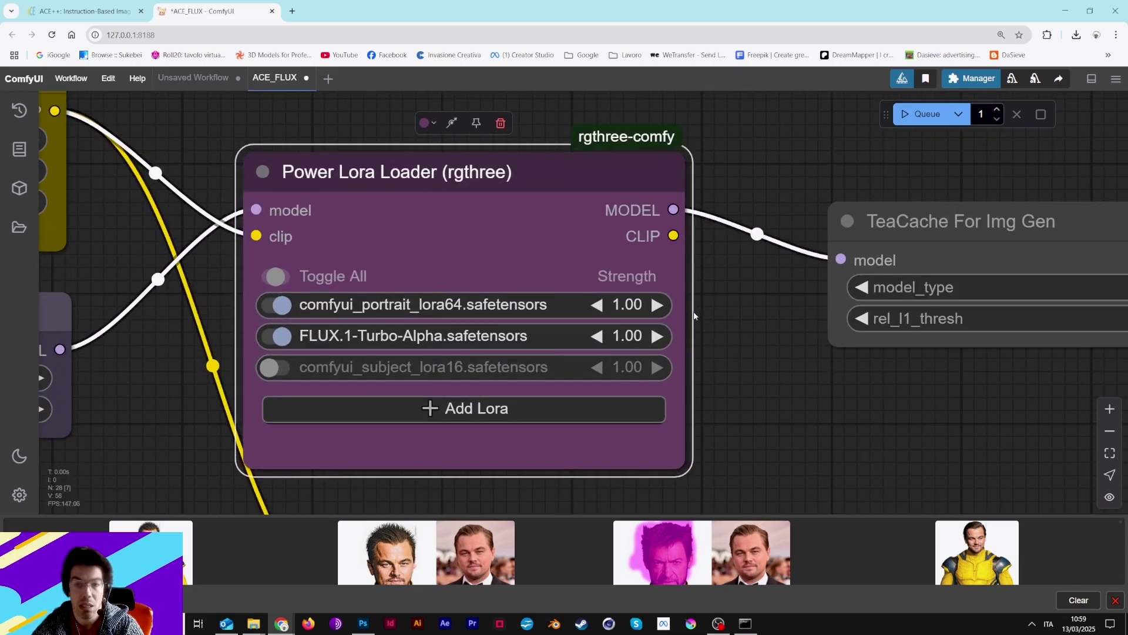
left_click_drag(694, 316, 747, 226)
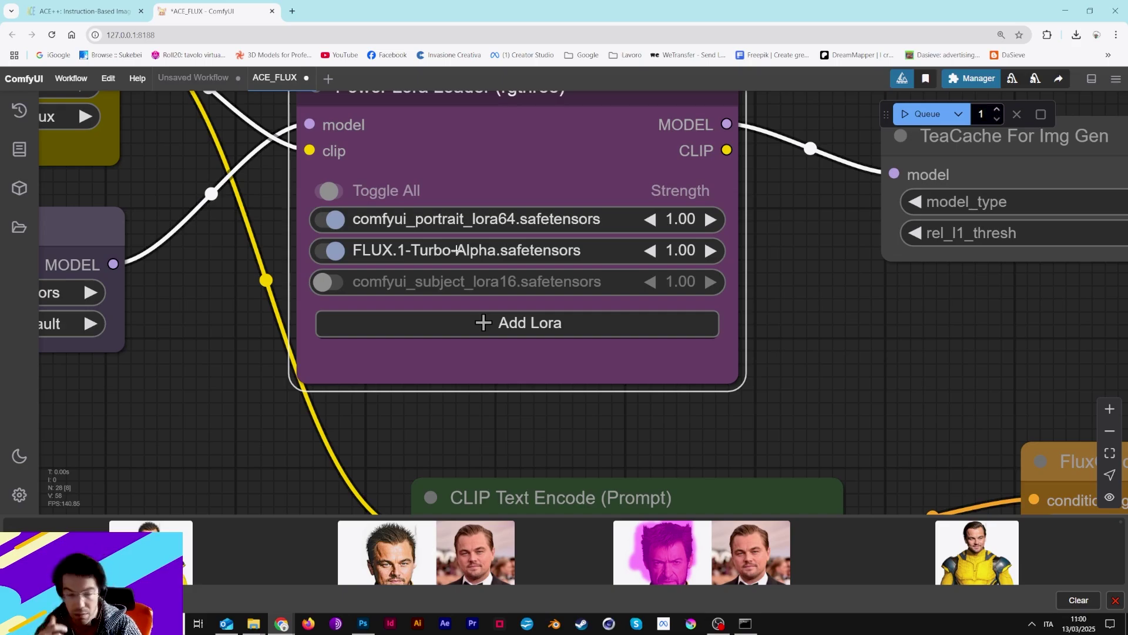
left_click(329, 277)
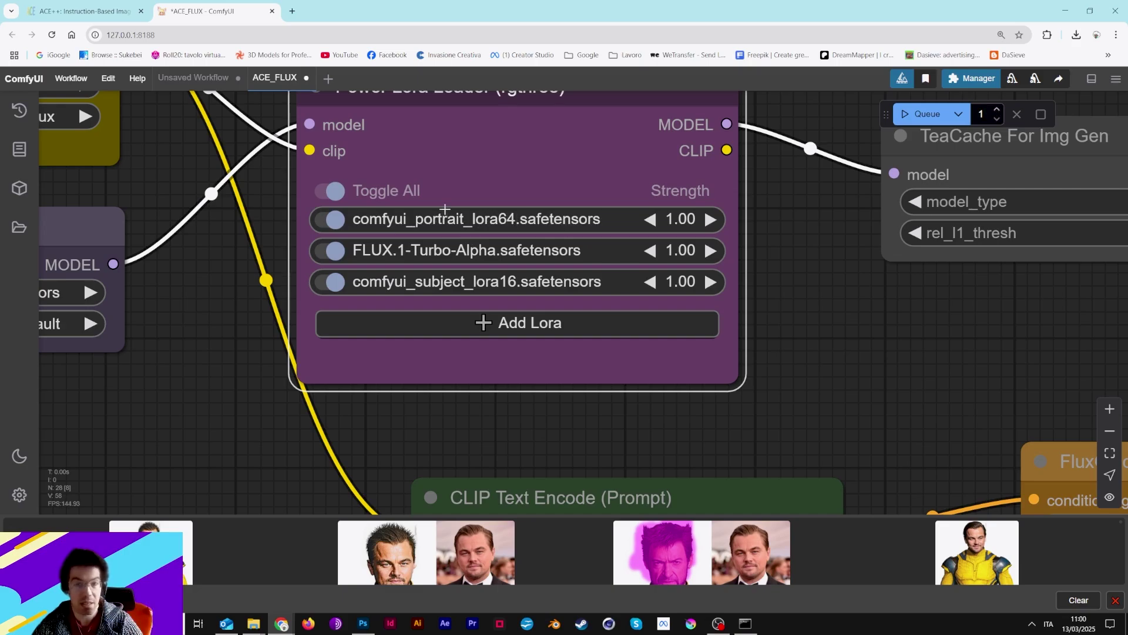
left_click(322, 219)
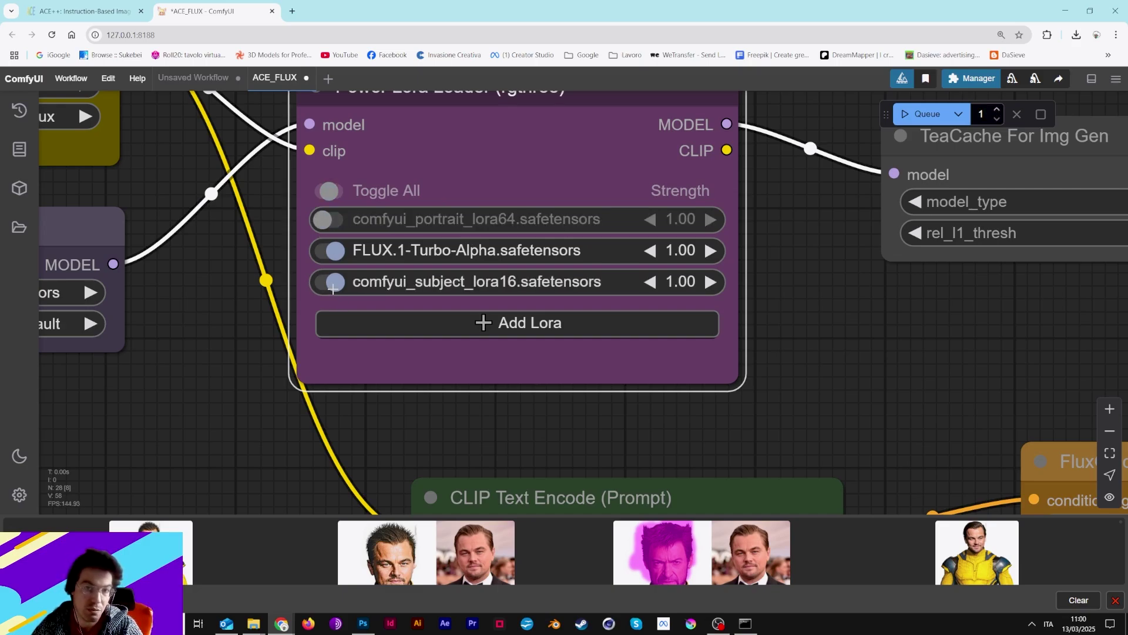
left_click(327, 221)
Move the TeaCache For Img Gen node slightly closer to the KSampler and inspect its model type and threshold settings.
scroll(327, 224, "down", 7)
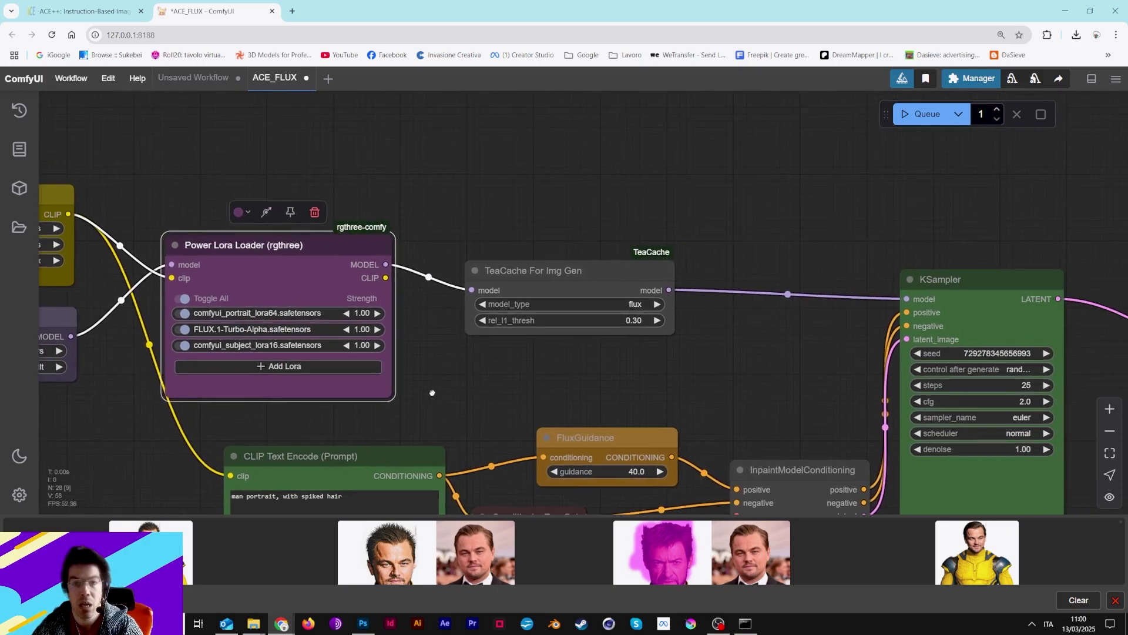
left_click_drag(584, 301, 436, 388)
left_click_drag(555, 294, 615, 281)
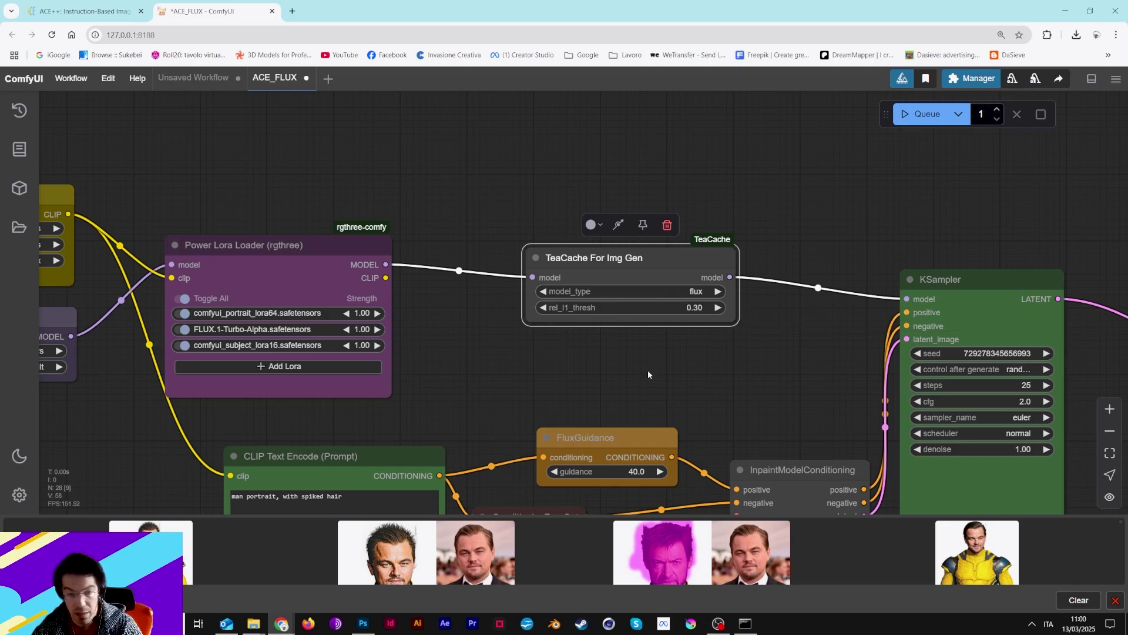
scroll(704, 292, "up", 5)
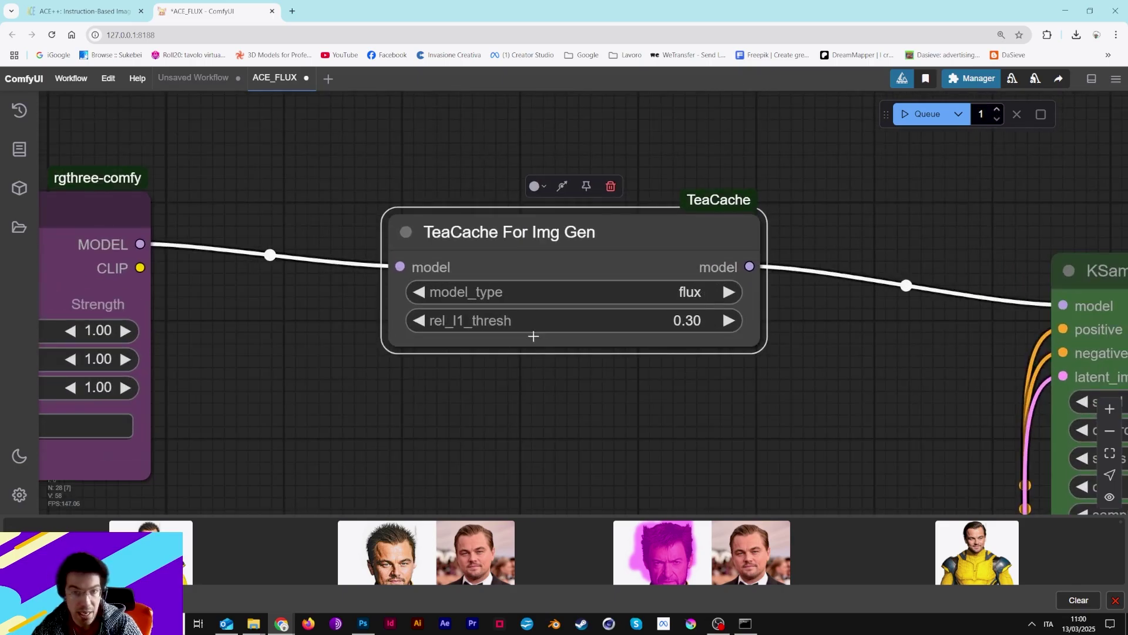
Shift the InpaintModelConditioning, FluxGuidance and CLIP Text Encode nodes slightly up, and nudge the KSampler node slightly down.
scroll(533, 334, "down", 8)
left_click_drag(577, 379, 637, 271)
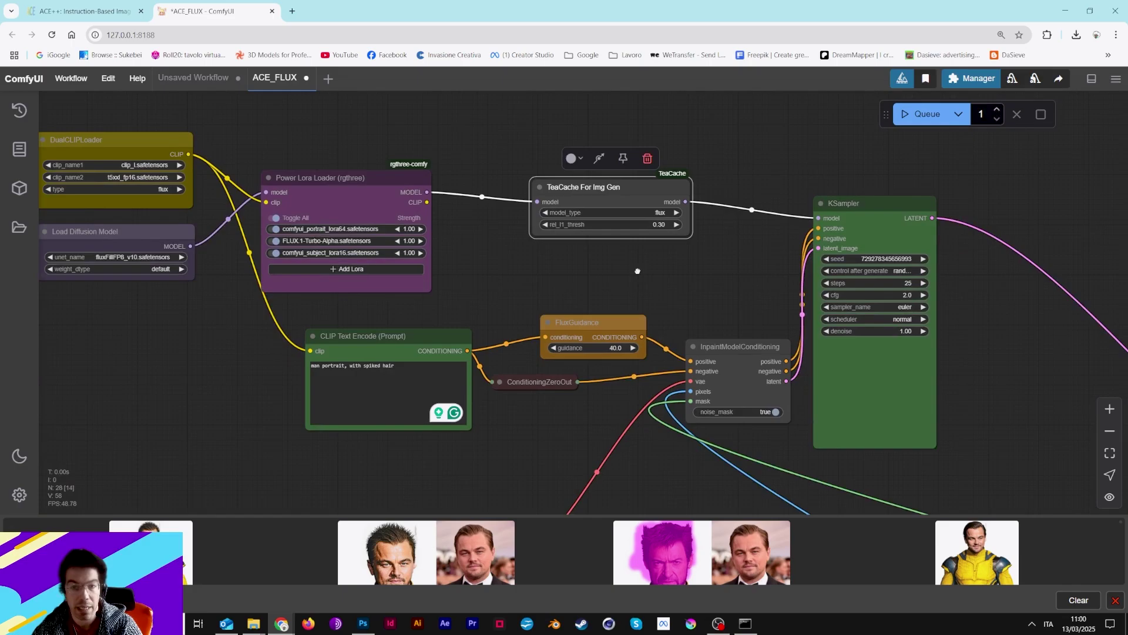
left_click_drag(751, 340, 748, 308)
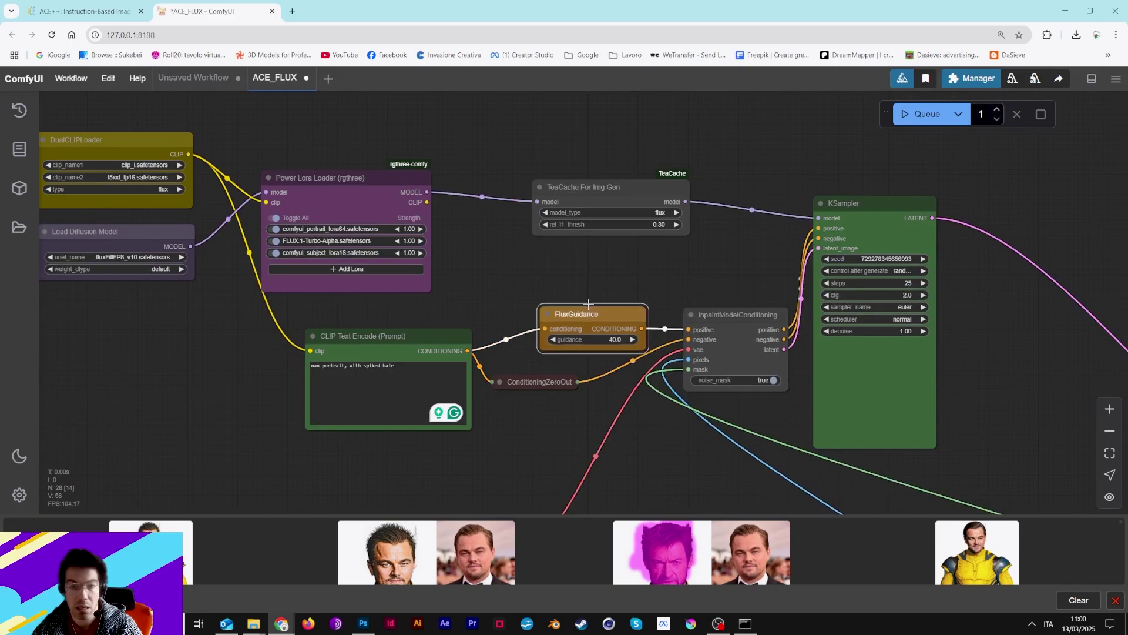
left_click_drag(590, 321, 569, 292)
left_click_drag(382, 336, 380, 325)
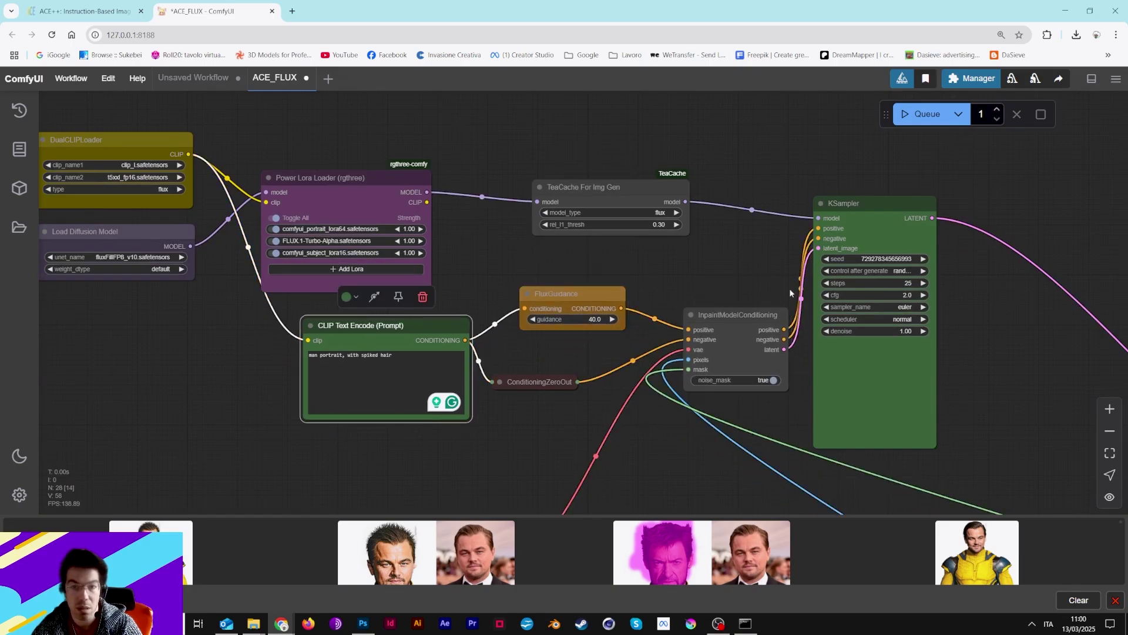
left_click(857, 225)
Add a group enclosing all nodes from DualCLIPLoader to KSampler and title it Model.
scroll(646, 311, "down", 2)
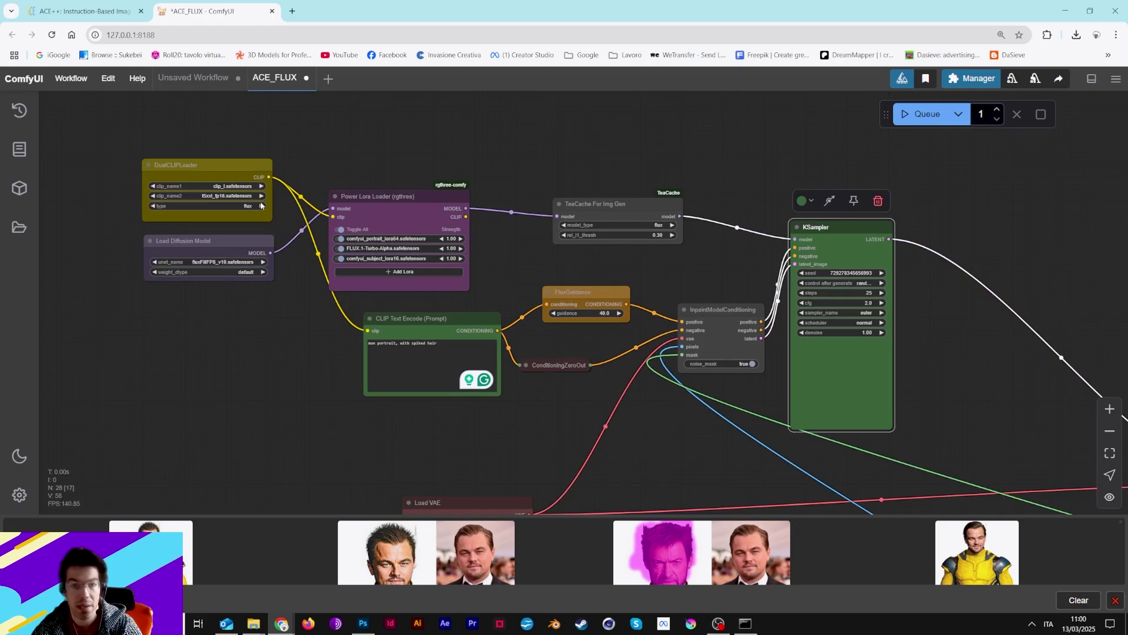
right_click(92, 129)
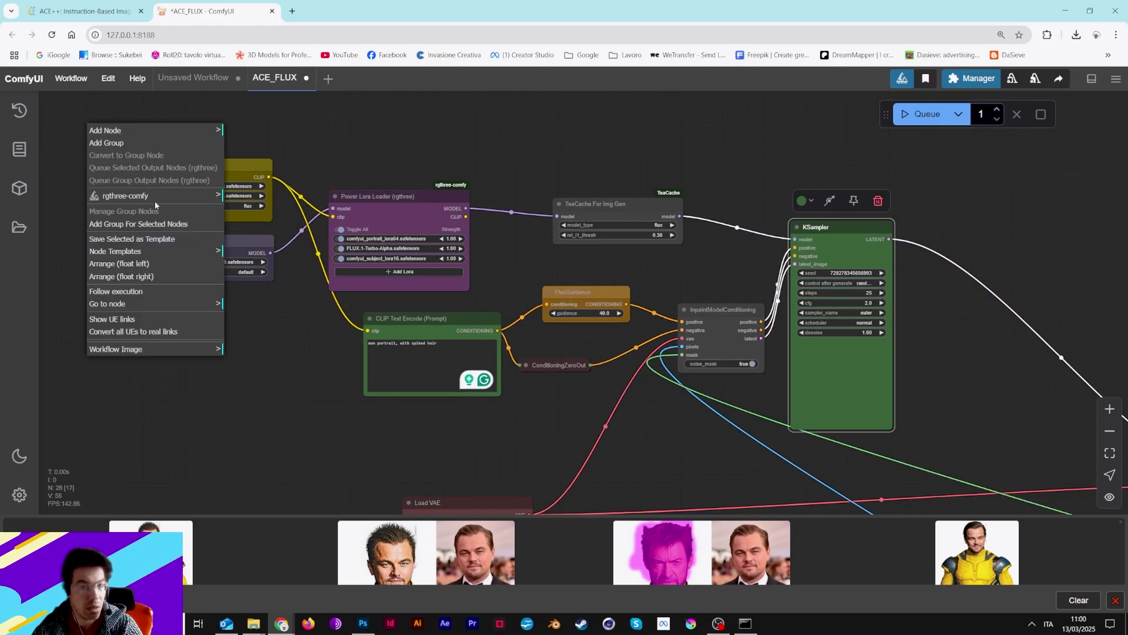
left_click(141, 144)
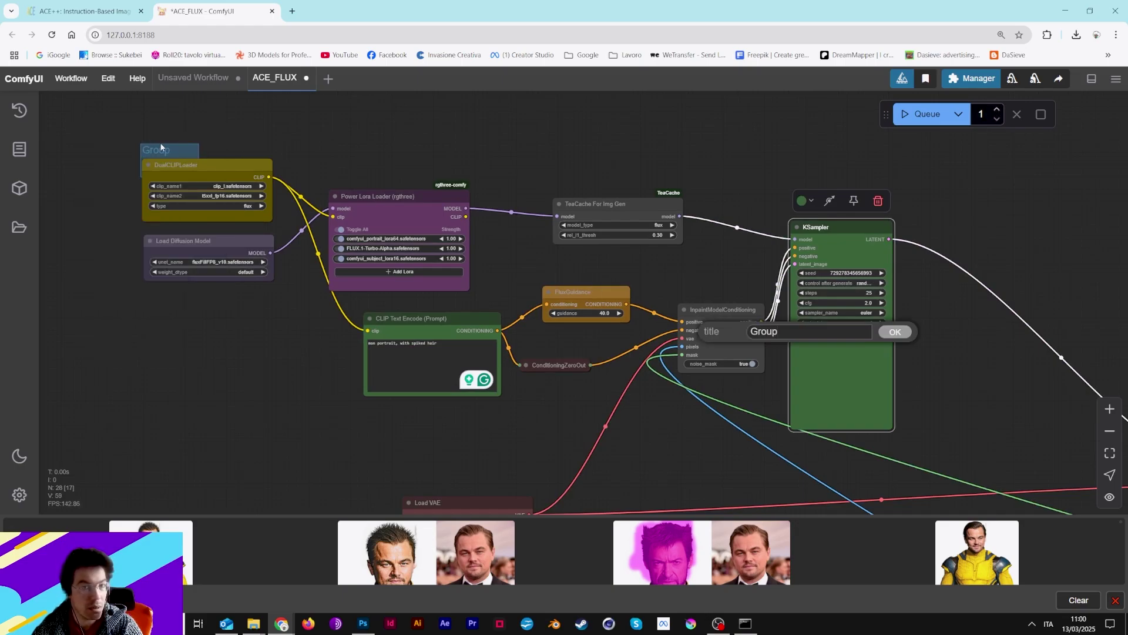
left_click_drag(135, 139, 935, 451)
left_click_drag(837, 339, 728, 329)
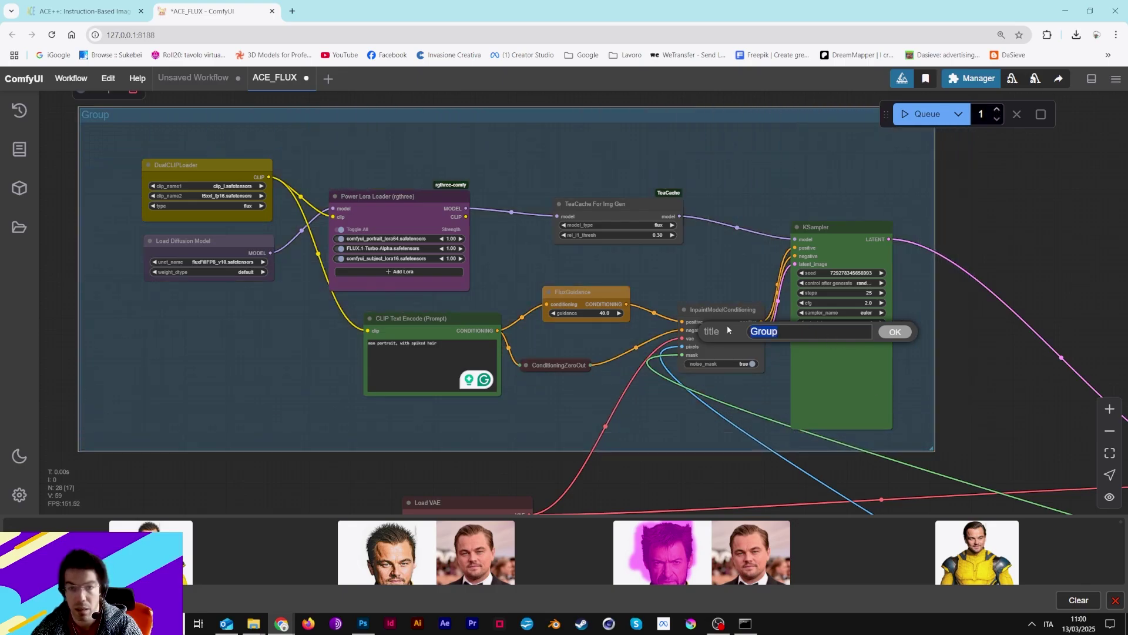
type("Model")
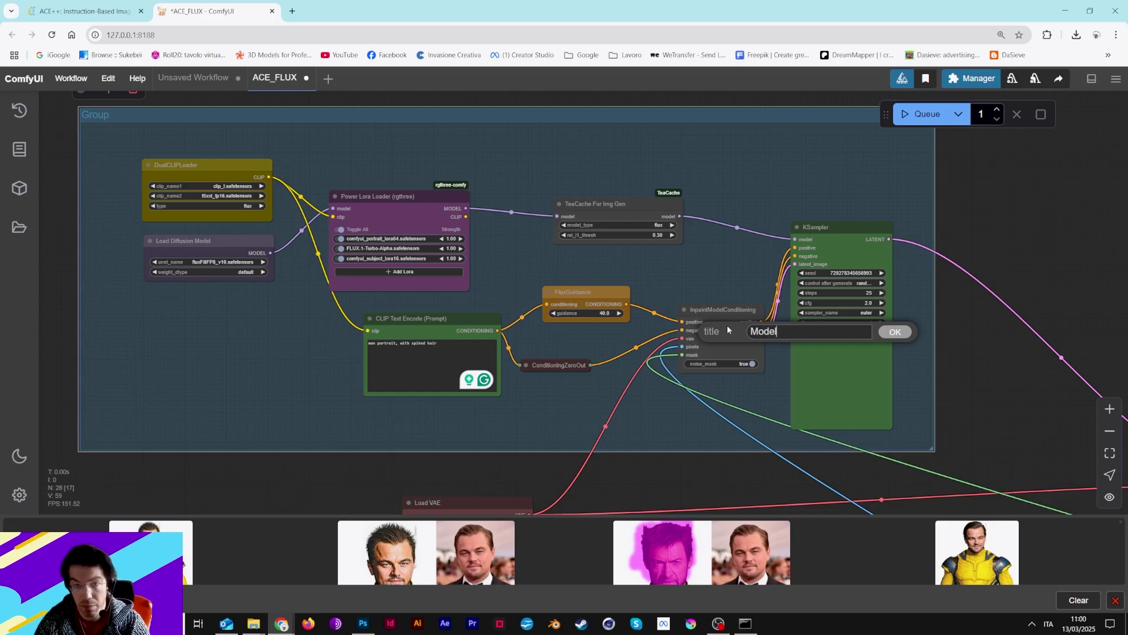
key("Return")
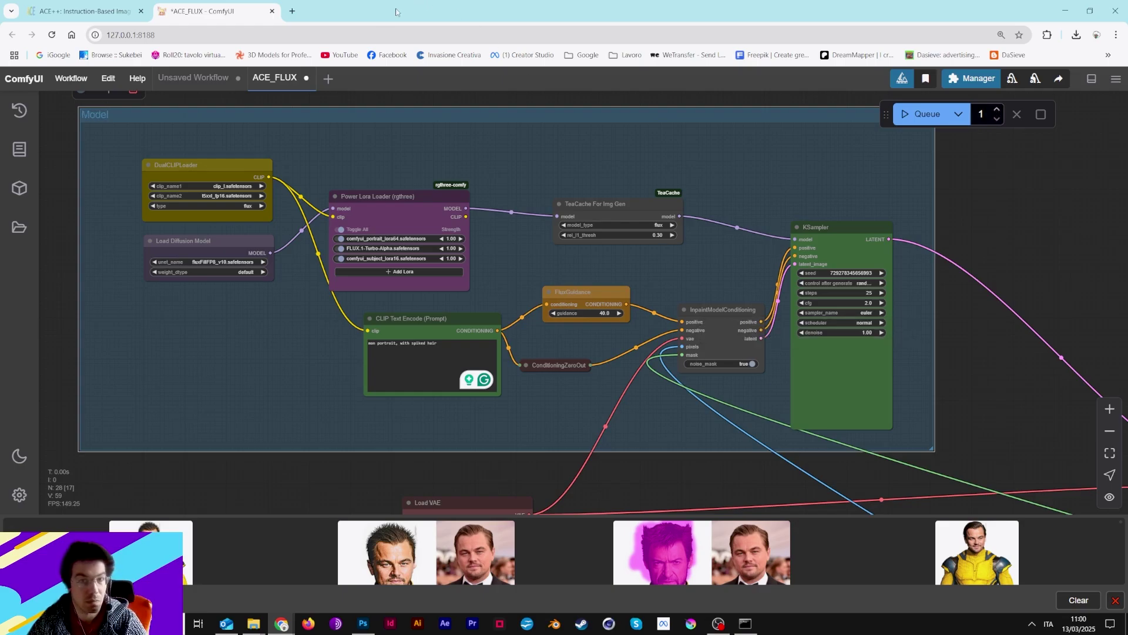
Move the Model group slightly right, place Load VAE inside it, and reposition the CLIP Text Encode and KSampler nodes within it.
left_click_drag(311, 125, 352, 128)
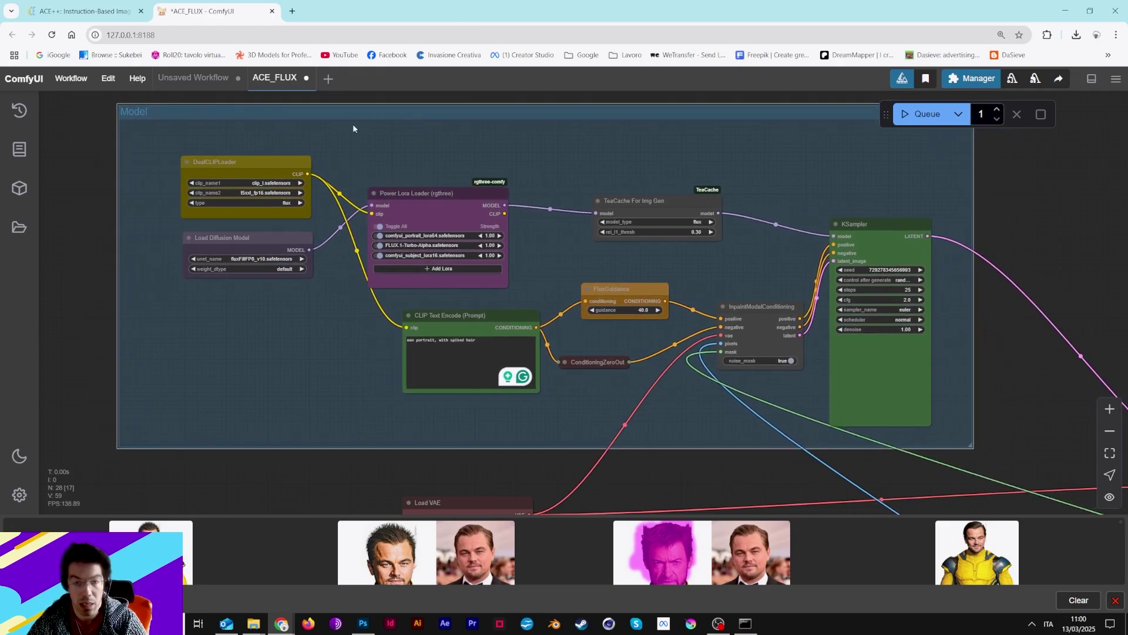
left_click_drag(488, 503, 524, 414)
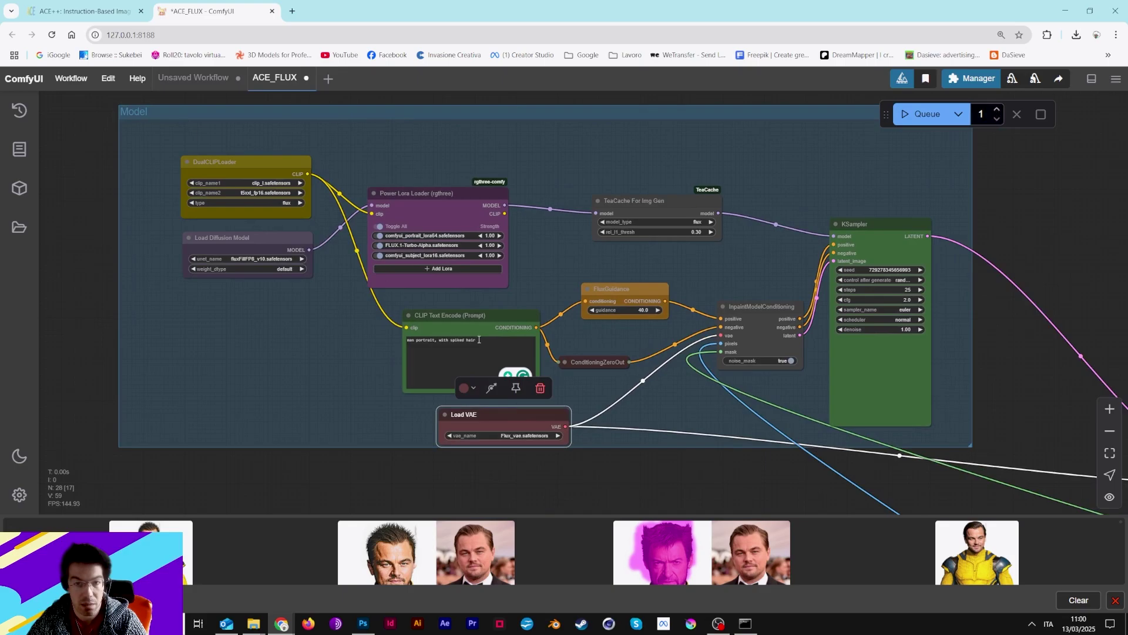
left_click_drag(459, 315, 439, 308)
left_click_drag(479, 418, 478, 412)
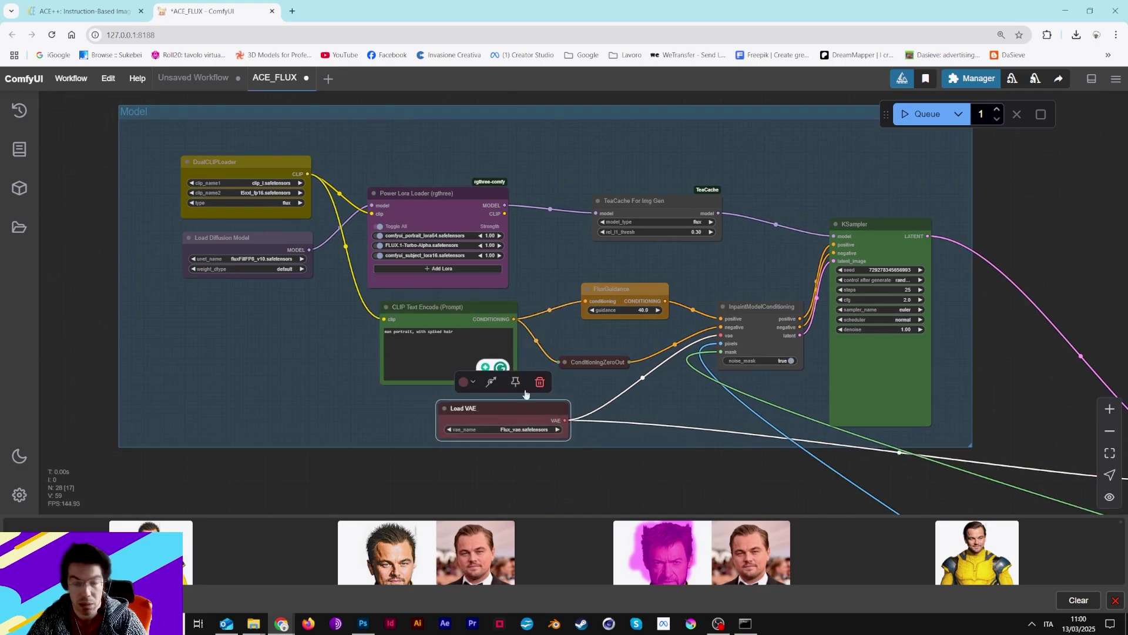
left_click_drag(668, 432, 567, 428)
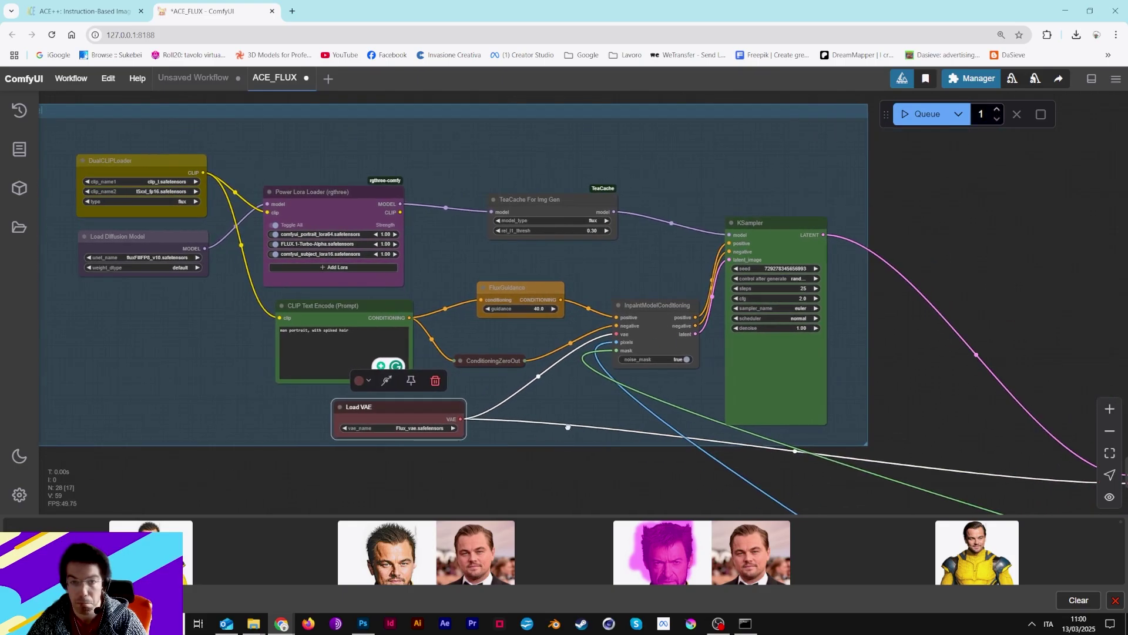
left_click_drag(777, 234, 790, 217)
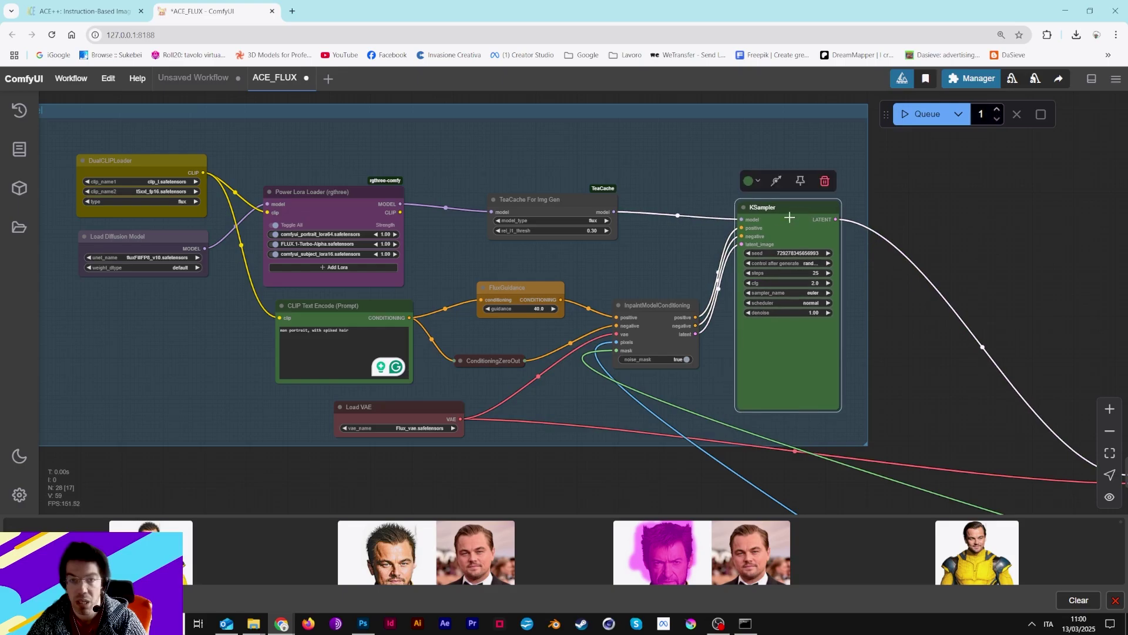
Lower the KSampler's cfg to 1.9 and set it back to 2.
scroll(703, 233, "up", 3)
left_click_drag(702, 267, 519, 213)
scroll(629, 224, "up", 3)
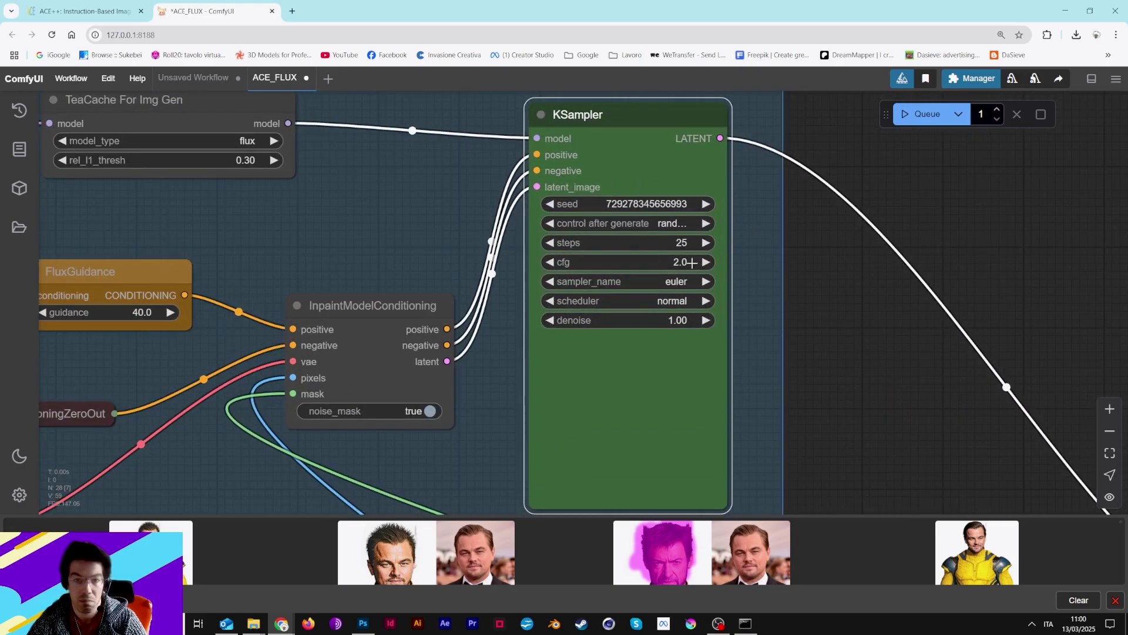
left_click(551, 263)
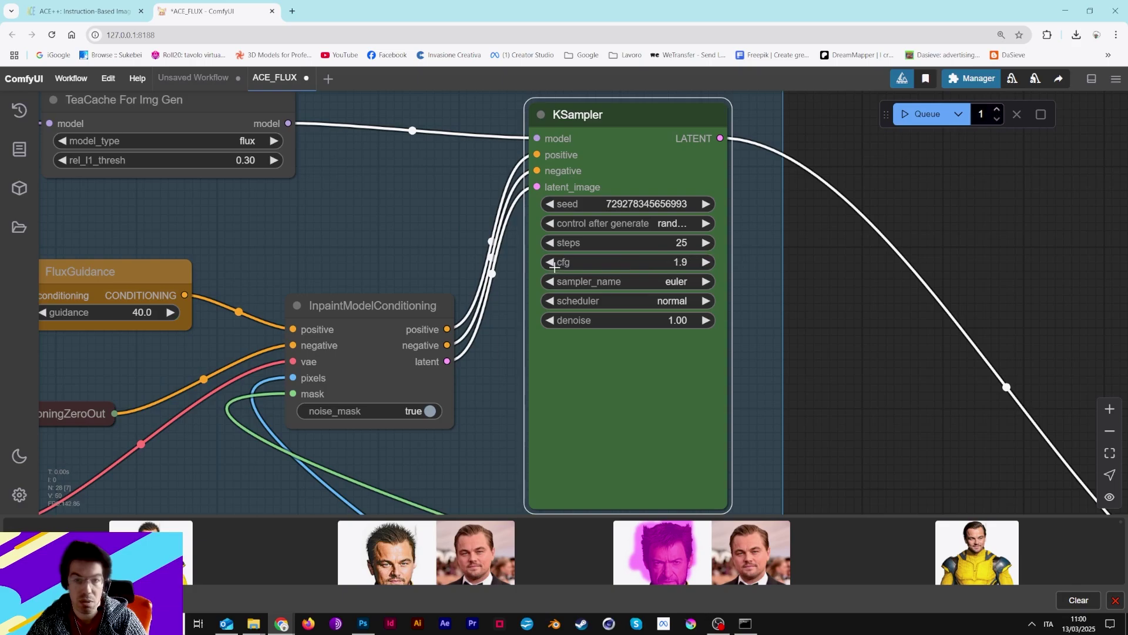
left_click(687, 263)
type("1")
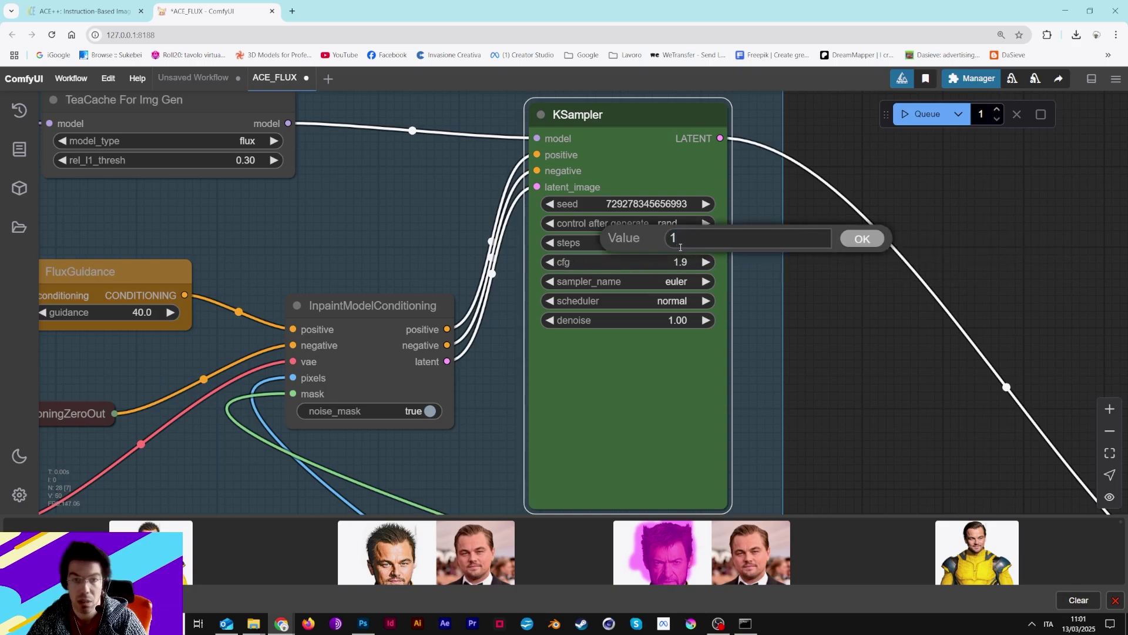
key("BackSpace")
type("2")
left_click(867, 244)
Examine the CLIP Text Encode prompt and how its conditioning feeds FluxGuidance and ConditioningZeroOut.
scroll(464, 251, "left", 9)
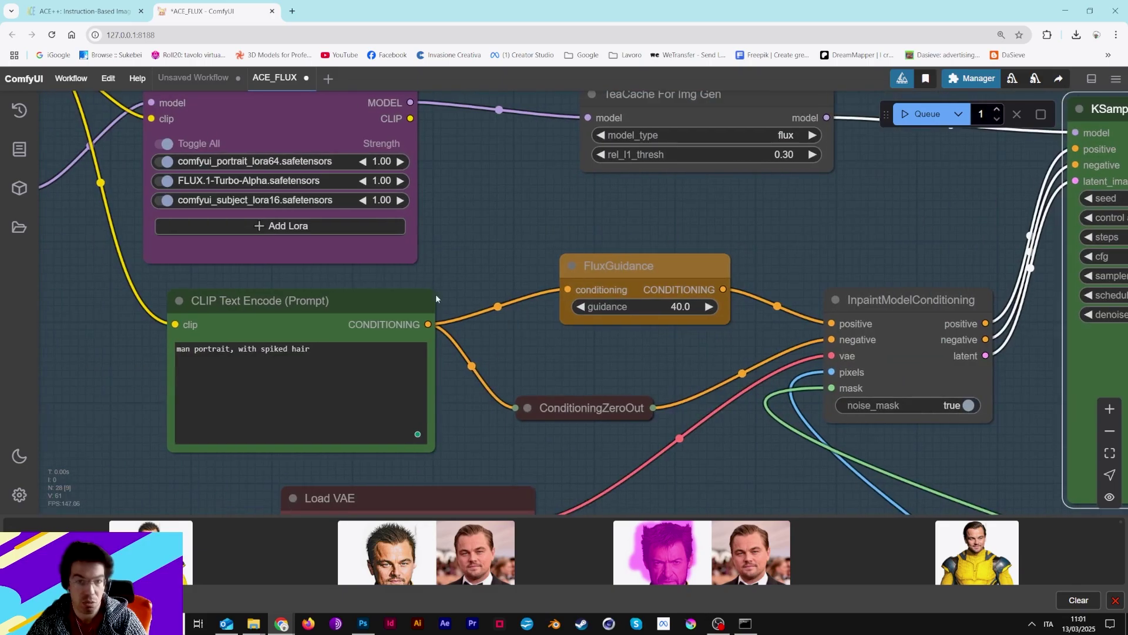
left_click(204, 367)
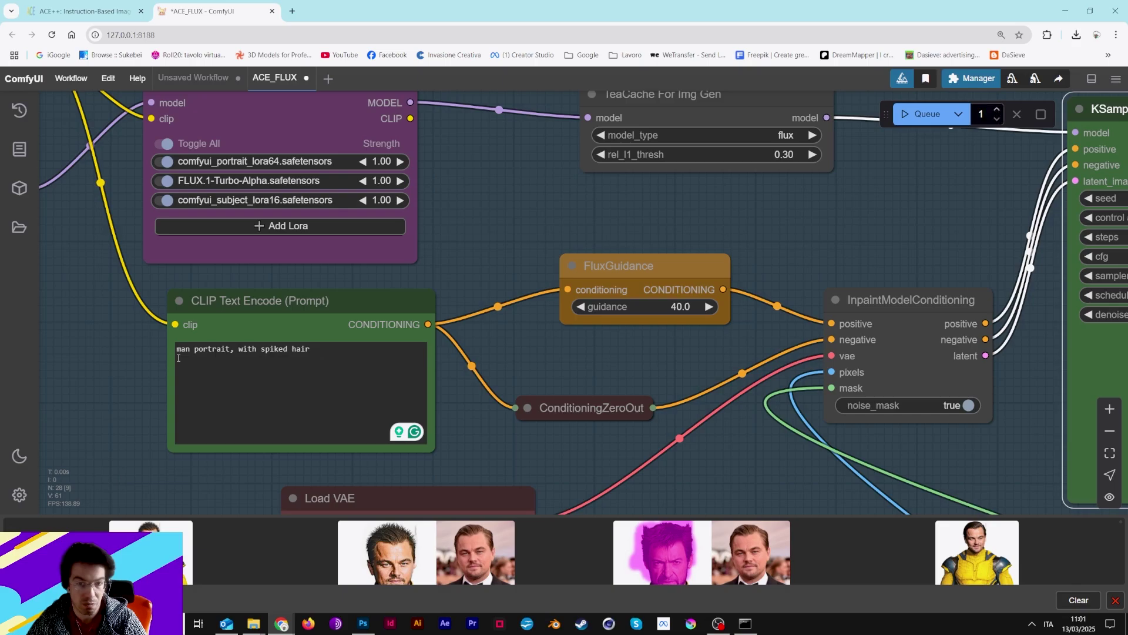
scroll(611, 310, "right", 2)
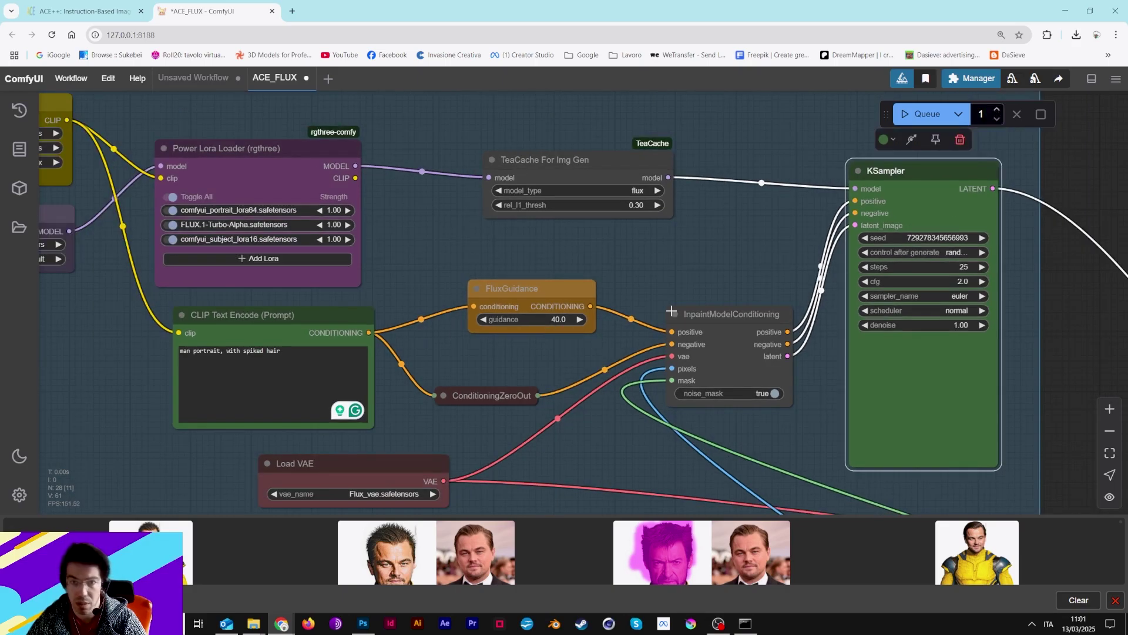
Set rel_l1_thresh in the TeaCache For Img Gen node to 0.5.
scroll(634, 216, "up", 5)
left_click_drag(548, 237, 558, 318)
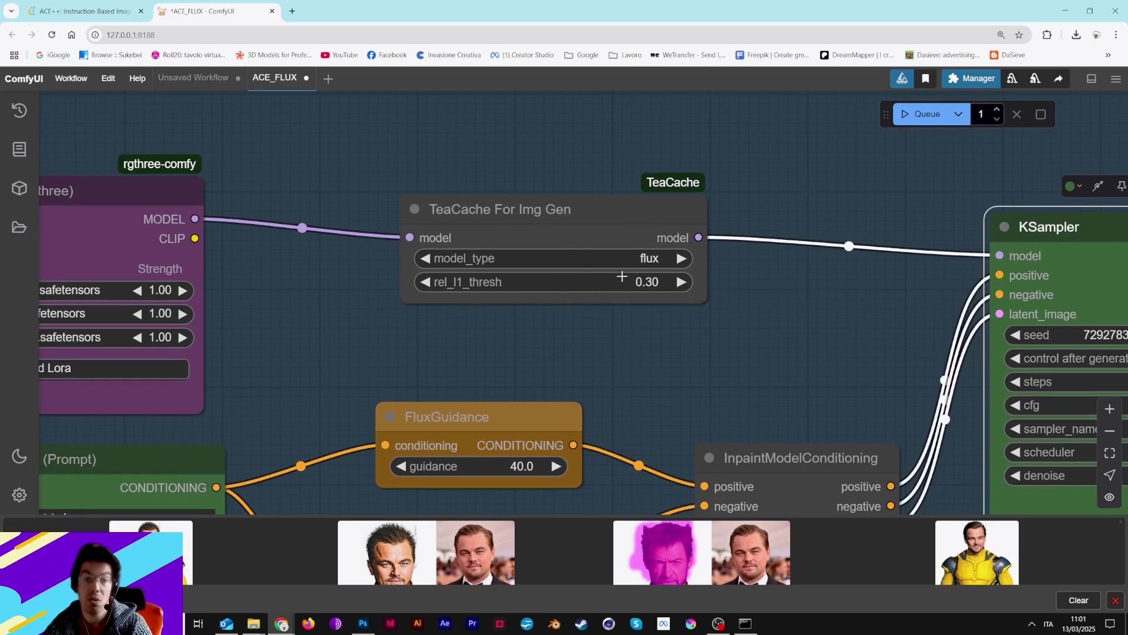
left_click_drag(640, 279, 610, 295)
left_click(643, 288)
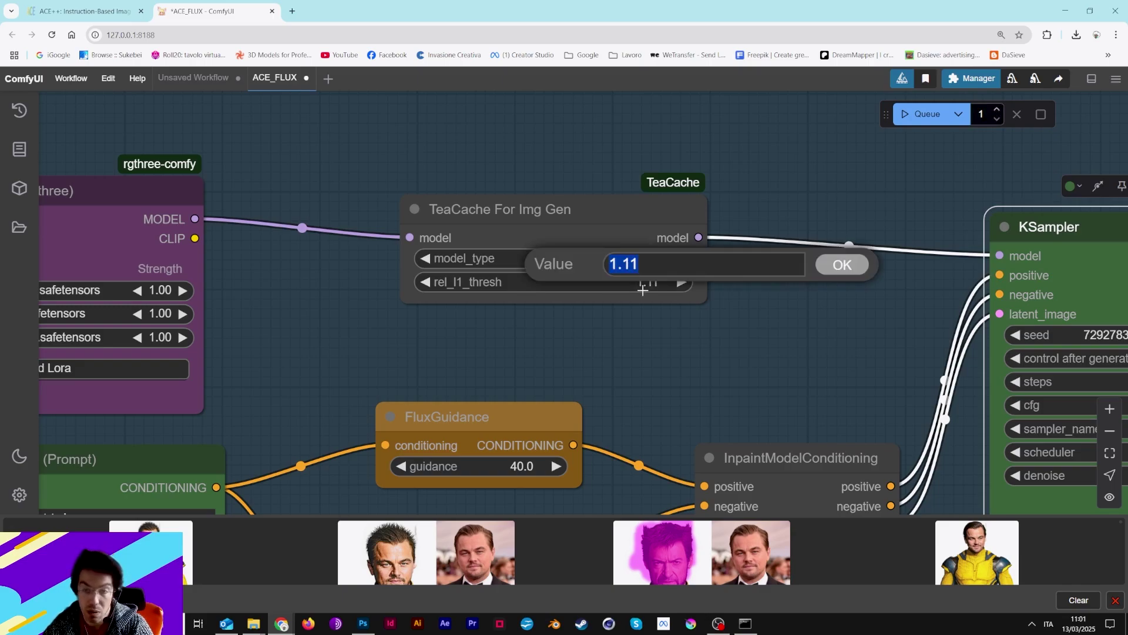
type("0.5")
key("Return")
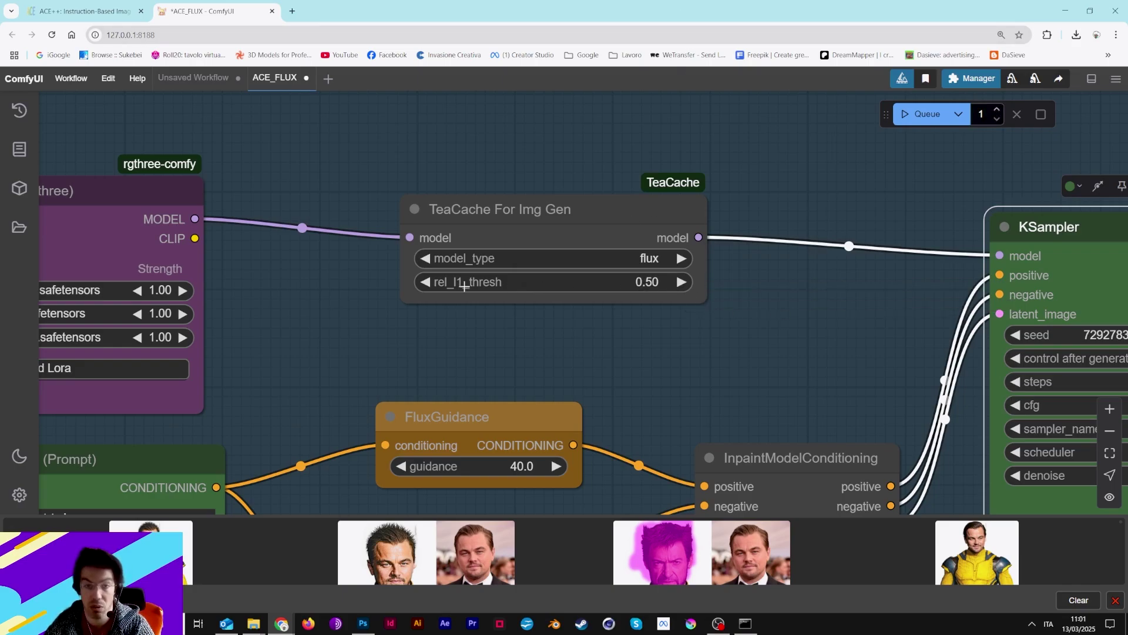
Lower the TeaCache For Img Gen node's rel_l1_thresh in small steps to 0.35.
left_click(434, 284)
left_click(434, 284)
left_click(434, 285)
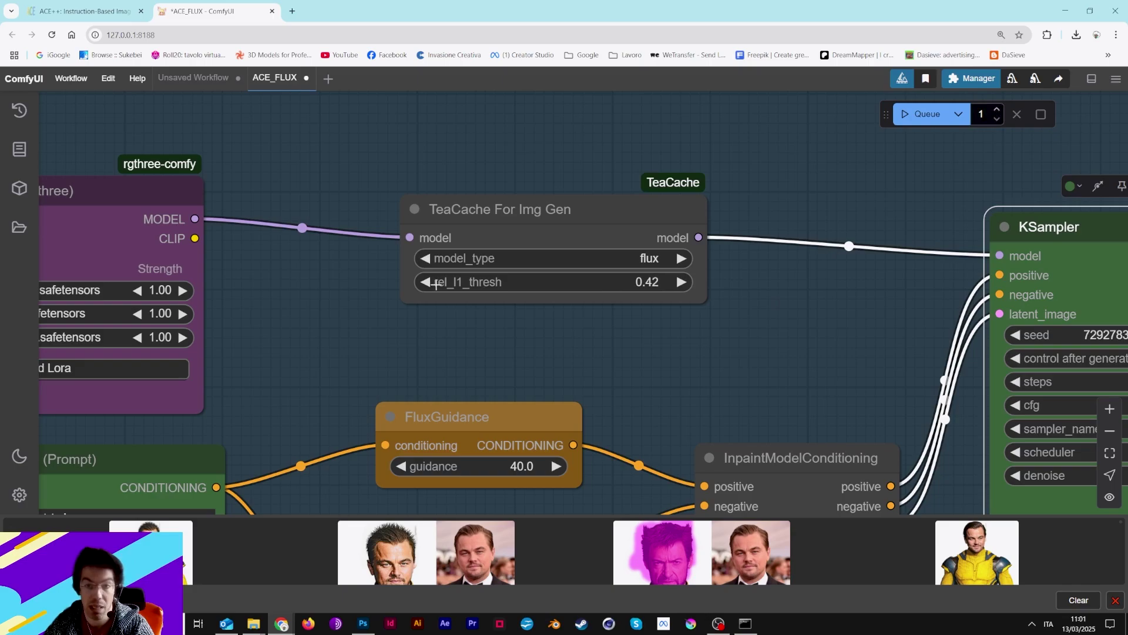
left_click(435, 284)
left_click(435, 285)
left_click(435, 285)
left_click(435, 284)
left_click(435, 284)
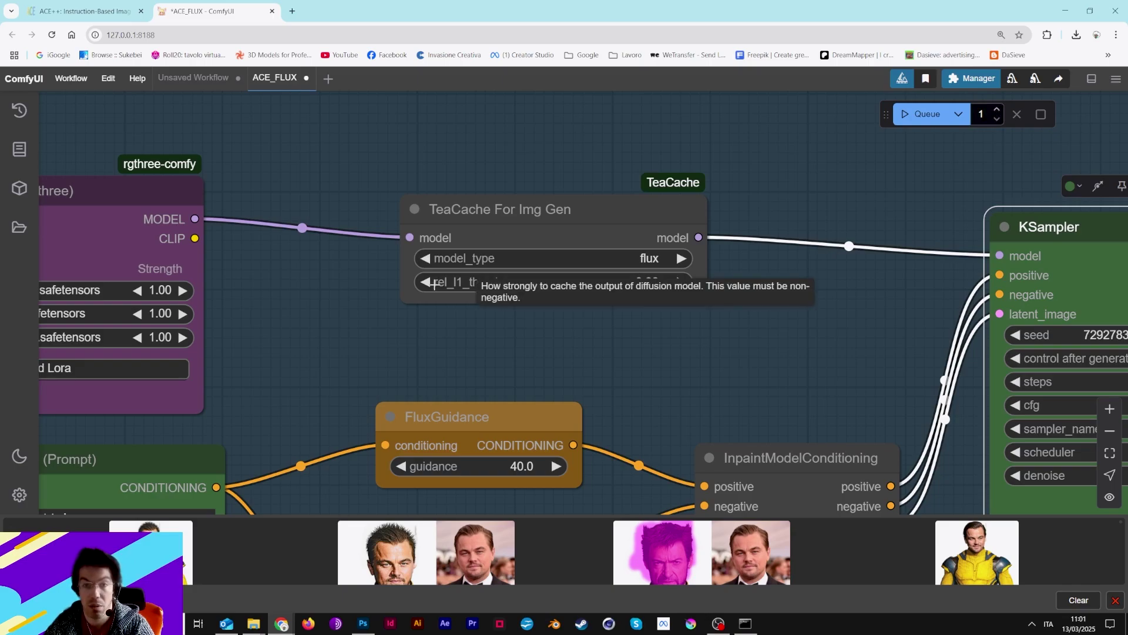
Review the Model group from the loaders to the KSampler and move the InpaintModelConditioning node slightly up.
scroll(781, 299, "down", 5)
left_click_drag(773, 332, 497, 326)
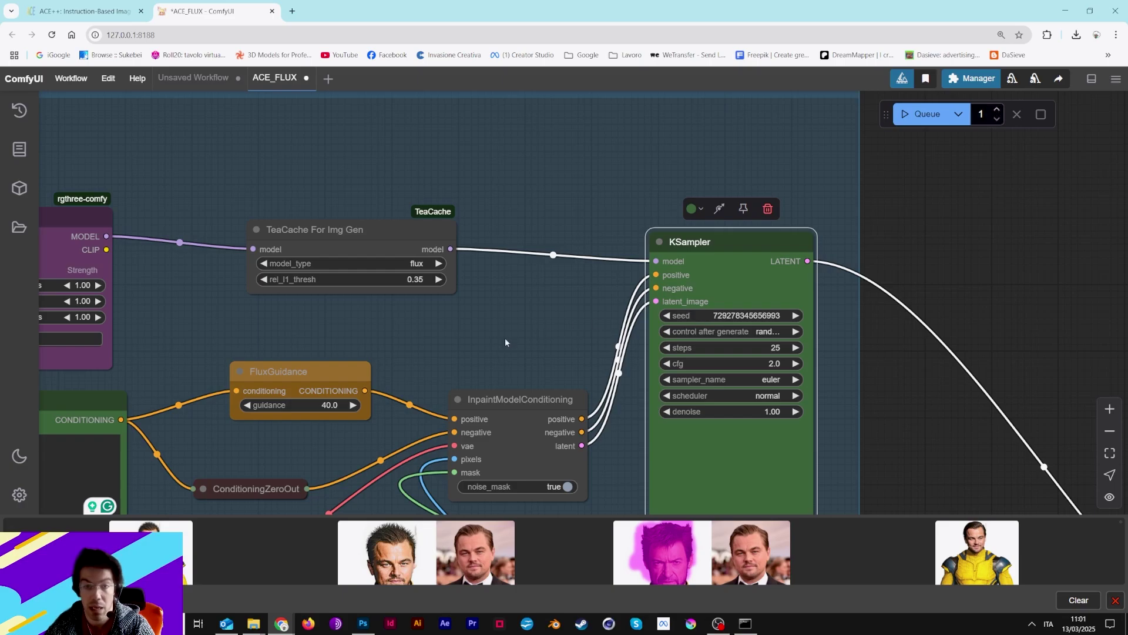
left_click_drag(458, 341, 708, 246)
scroll(711, 247, "down", 2)
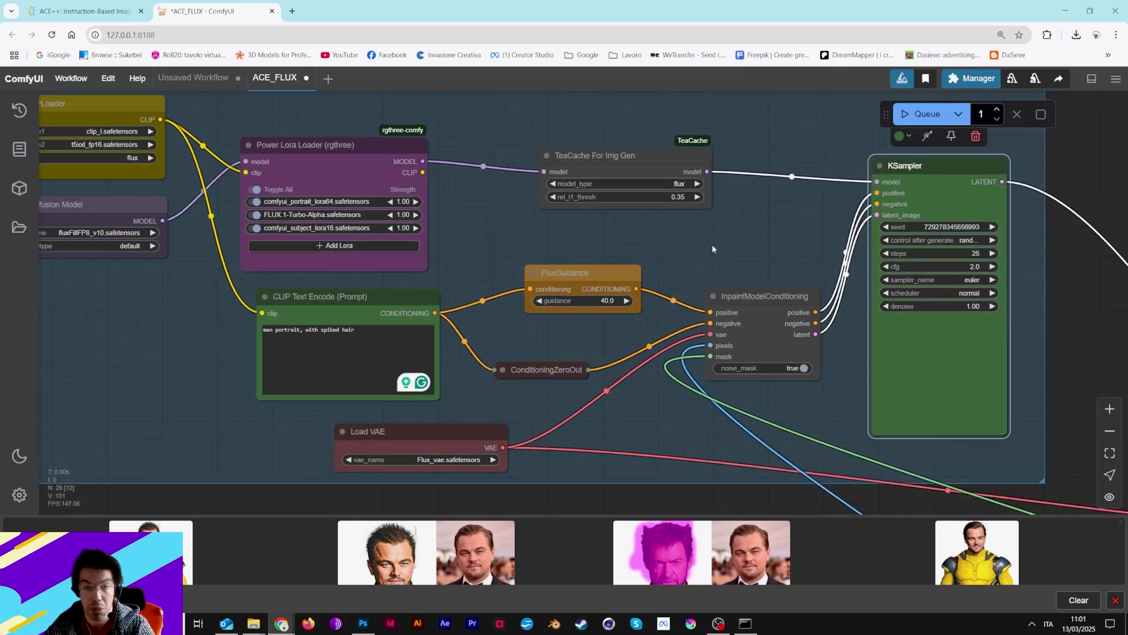
left_click_drag(420, 285, 586, 342)
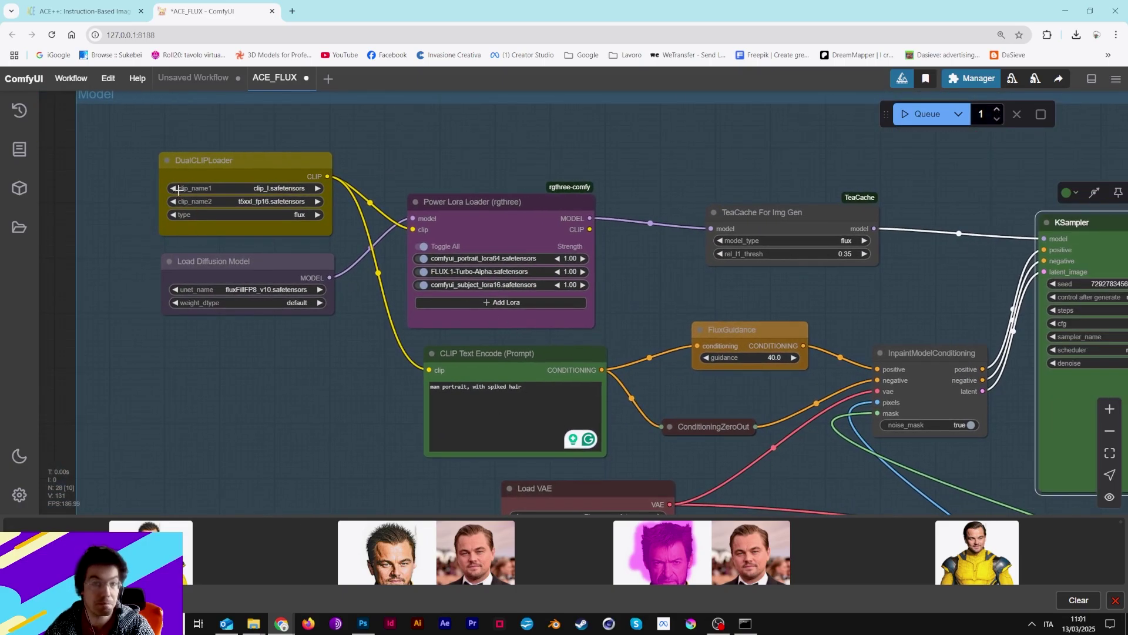
left_click_drag(671, 268, 530, 302)
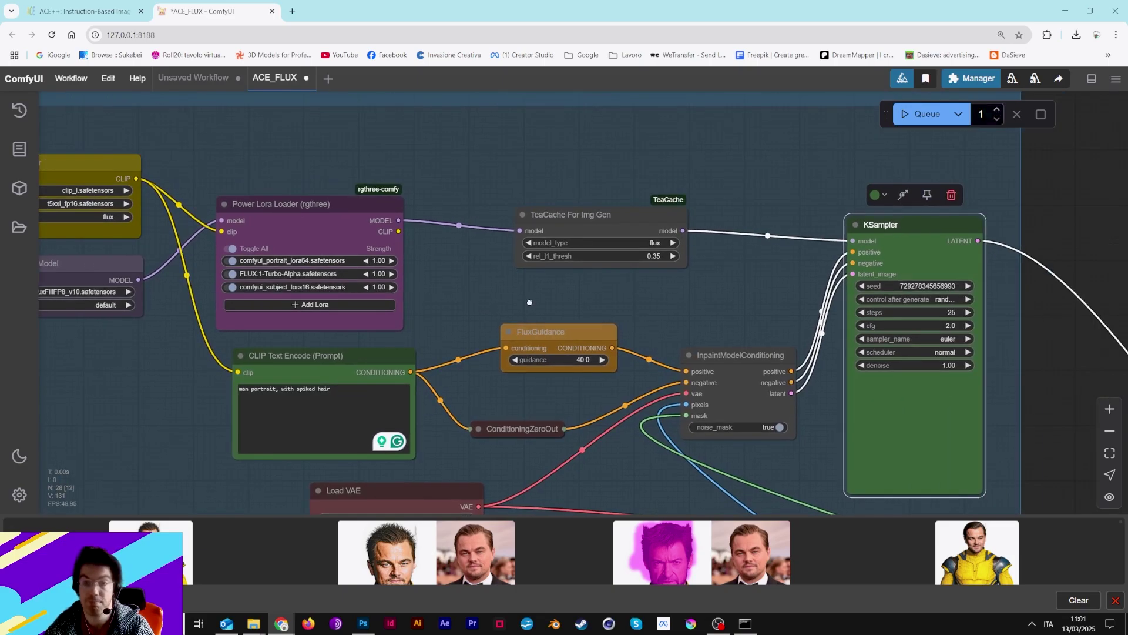
left_click_drag(745, 358, 747, 342)
Move the ConditioningZeroOut node up to just below FluxGuidance and expand it.
left_click_drag(560, 412, 599, 363)
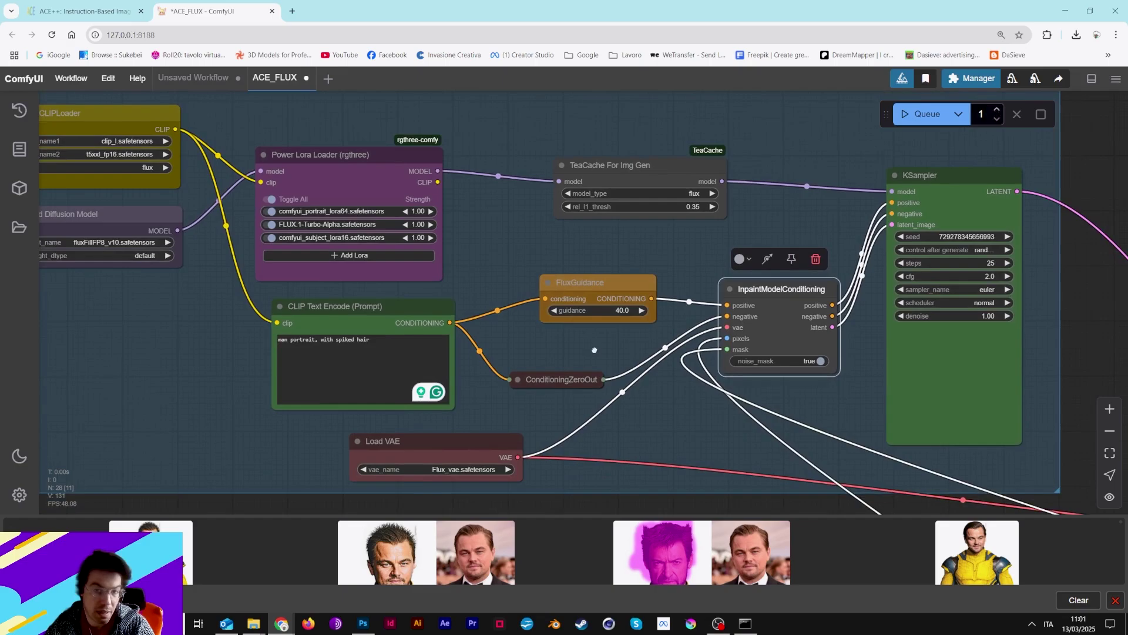
left_click(556, 344)
right_click(556, 344)
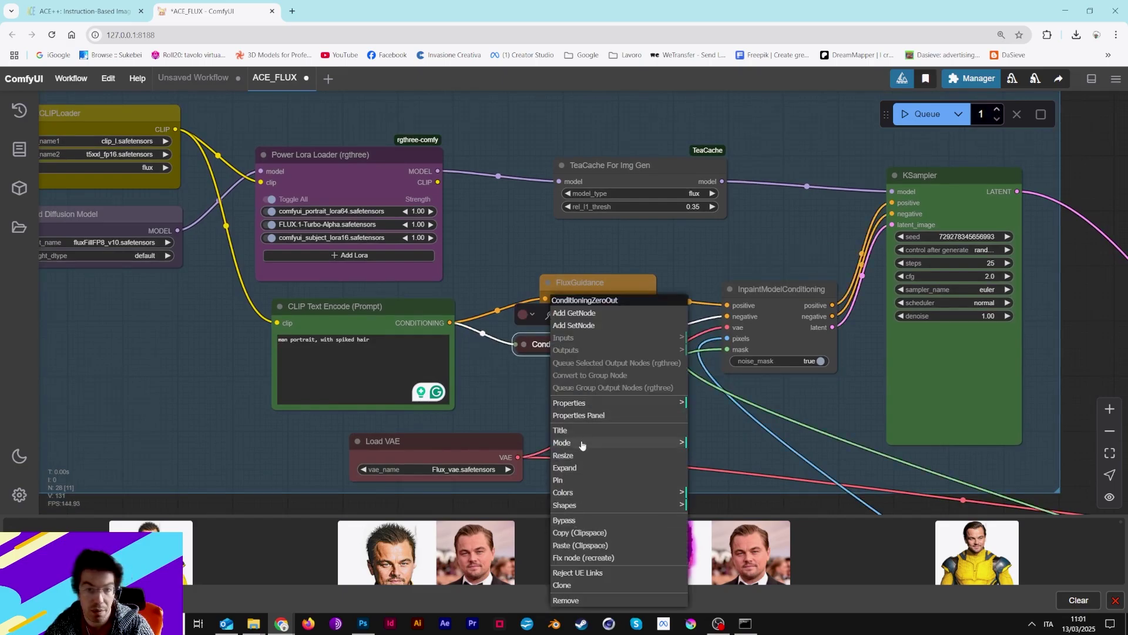
left_click(580, 470)
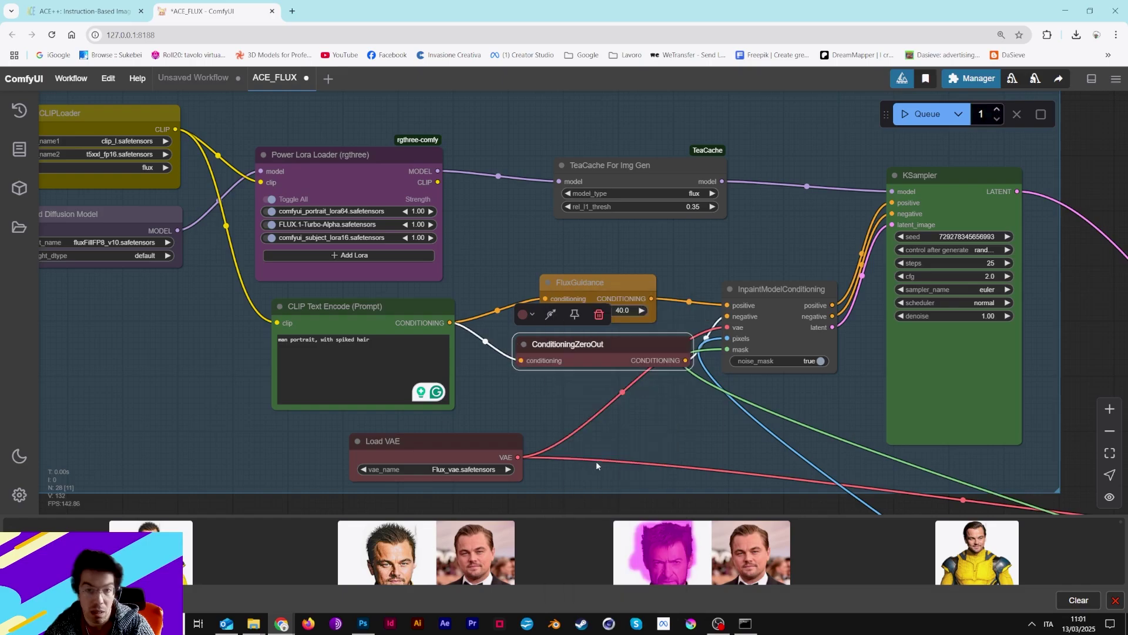
Shift the expanded ConditioningZeroOut node closer to the CLIP Text Encode node and collapse it again.
left_click_drag(612, 351, 556, 363)
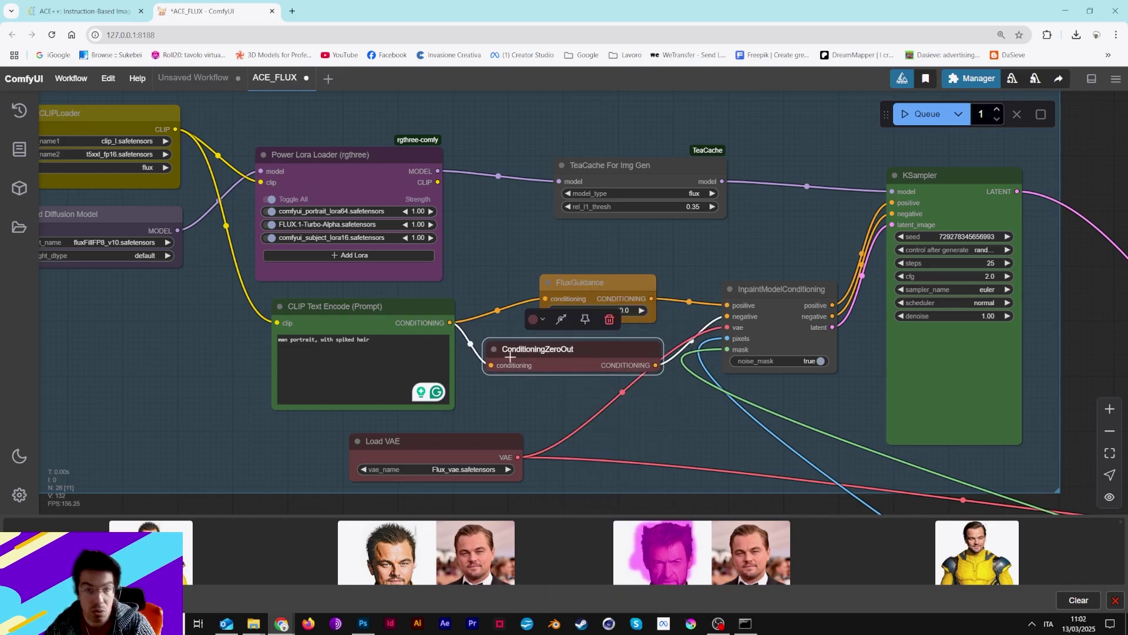
left_click_drag(607, 360, 578, 357)
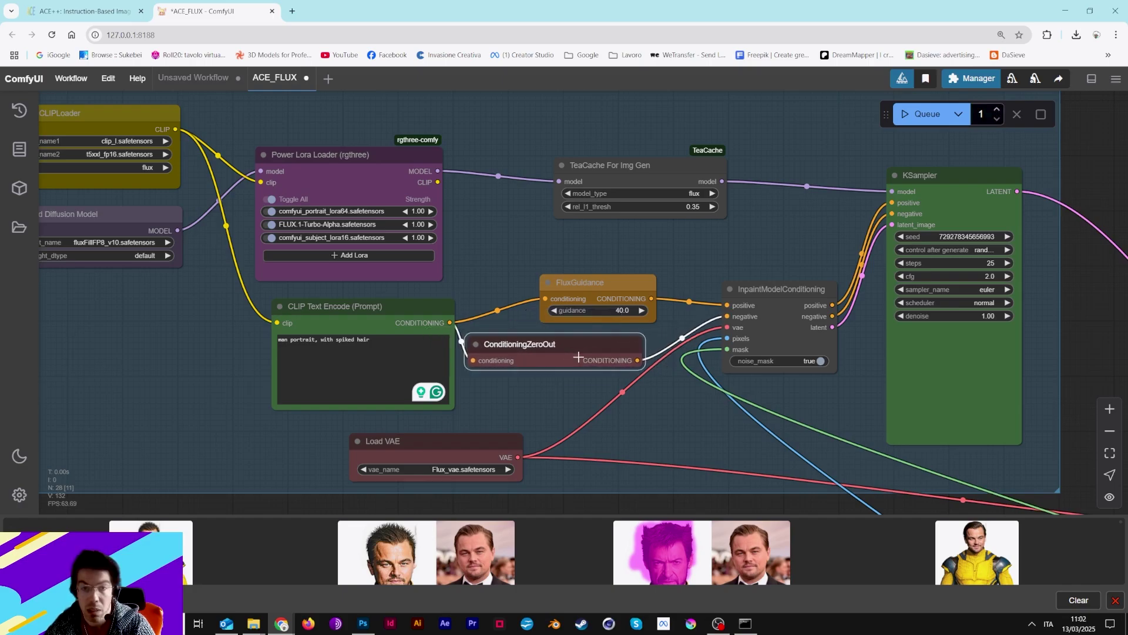
right_click(578, 357)
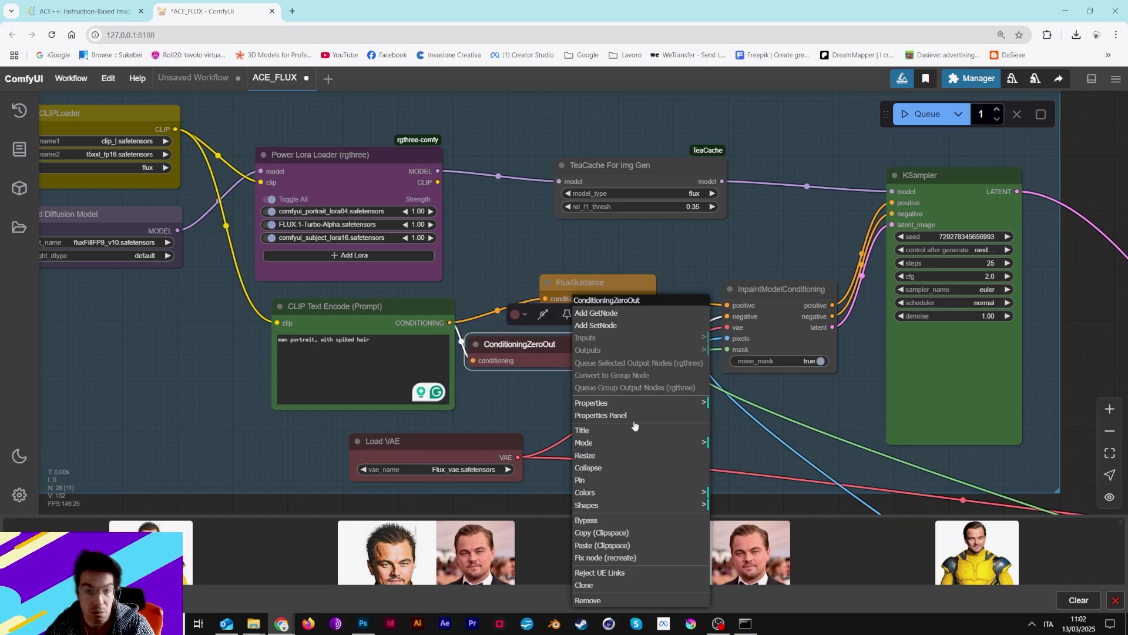
left_click(607, 467)
Move the Load Base Imgae (MASK) and Load New Imgae nodes further left, away from the Inpaint Crop node.
left_click_drag(650, 407, 508, 393)
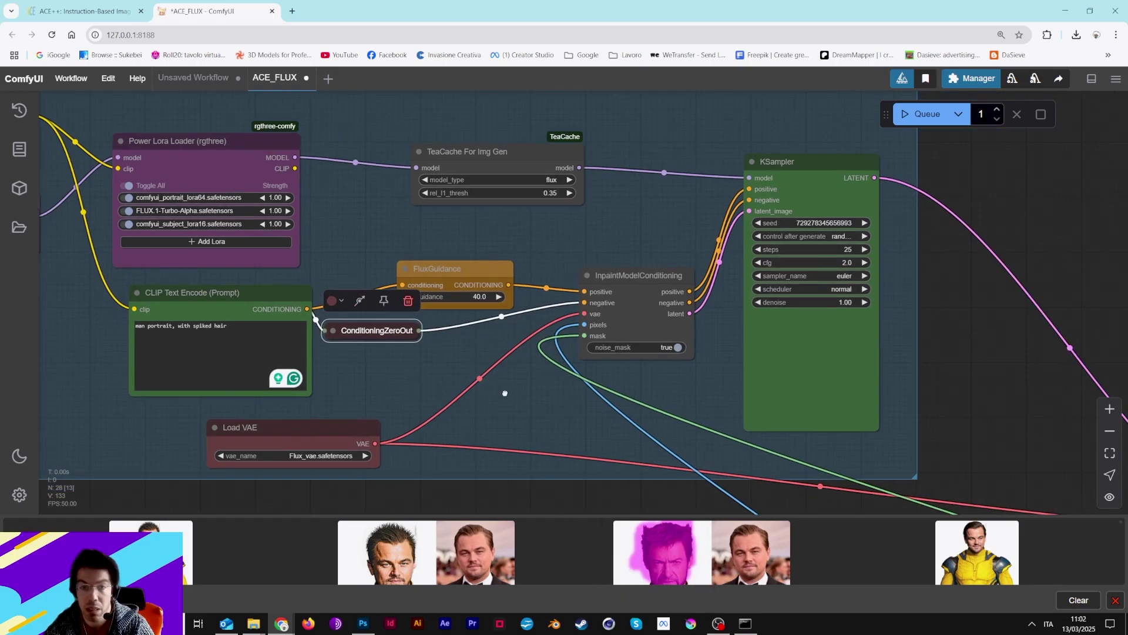
scroll(342, 409, "down", 5)
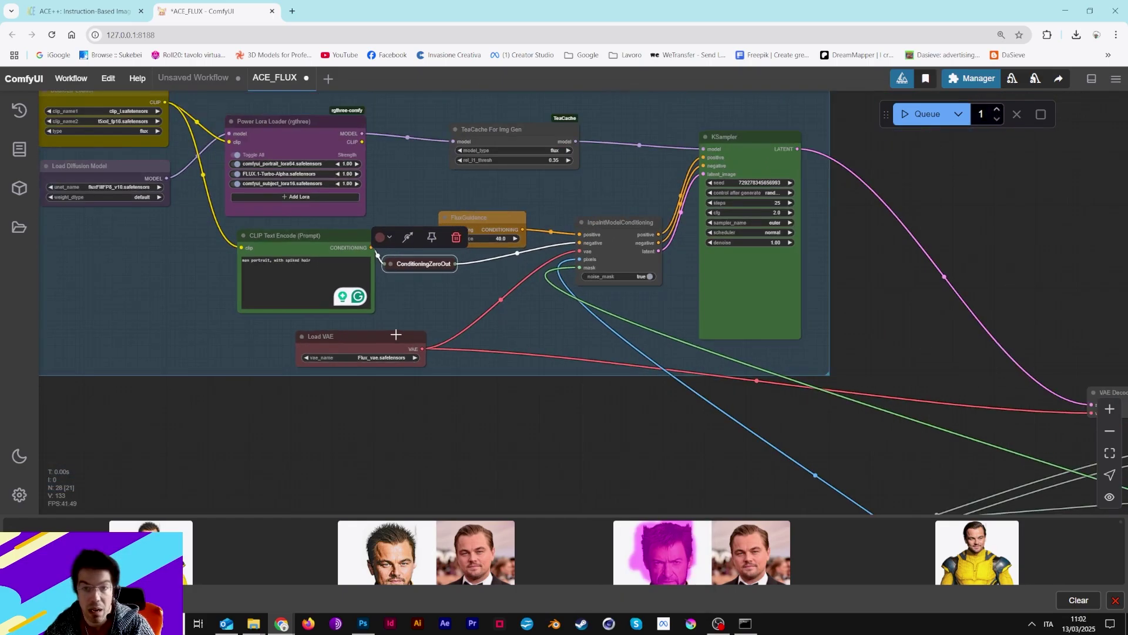
left_click_drag(375, 386, 548, 203)
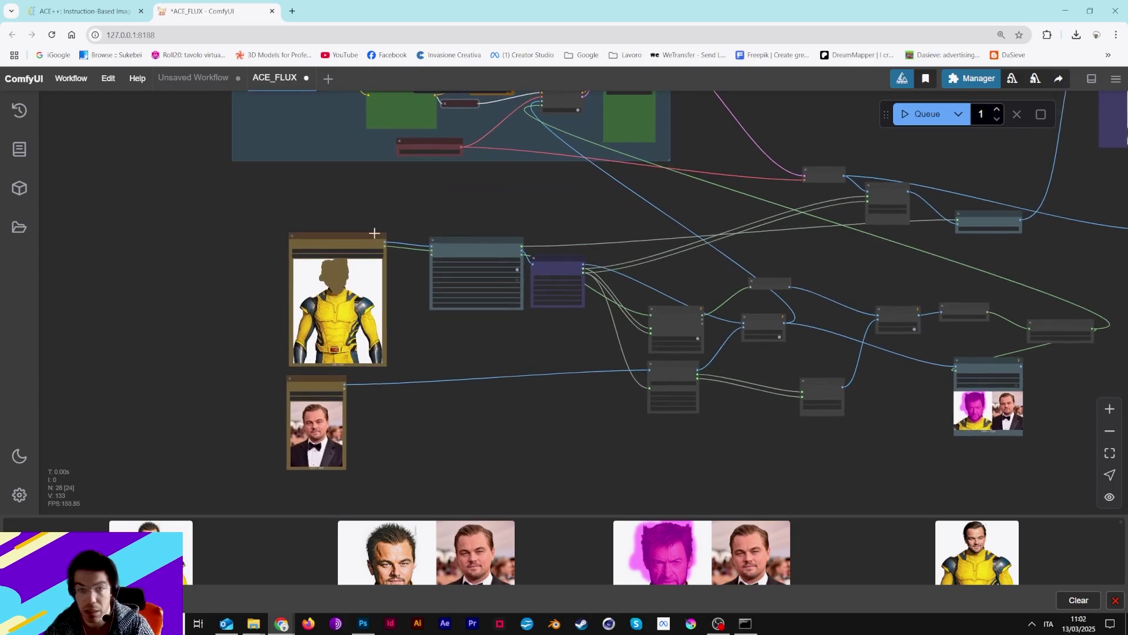
left_click_drag(374, 233, 329, 229)
left_click_drag(317, 385, 284, 385)
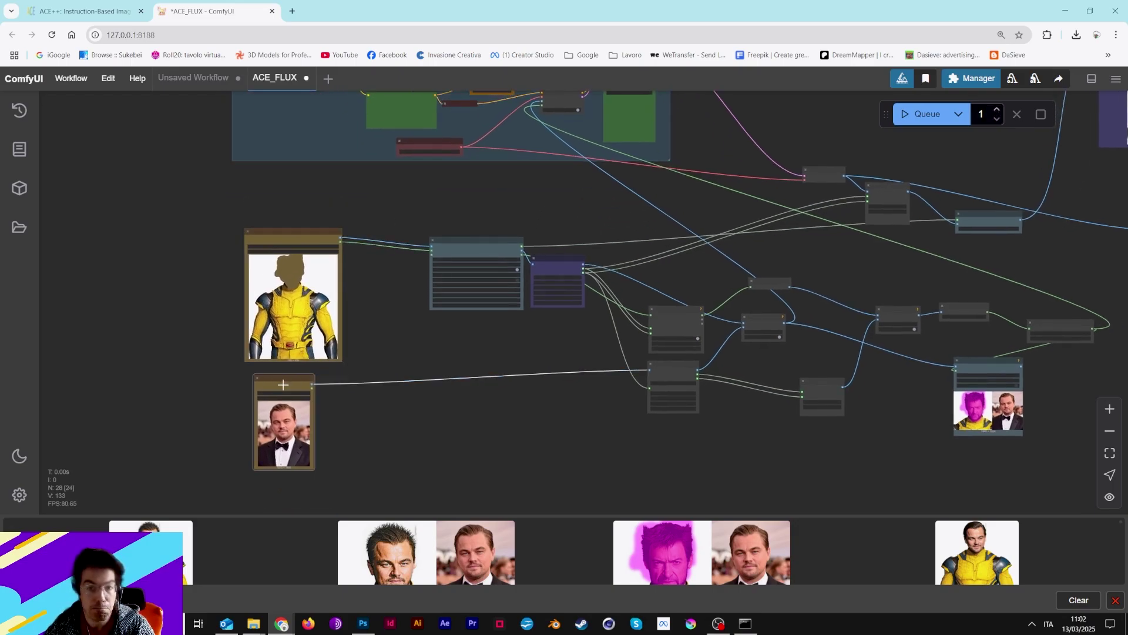
Open the Custom Nodes Manager and browse its list of node packs, dismissing the NVIDIA Broadcast notification.
scroll(468, 338, "up", 7)
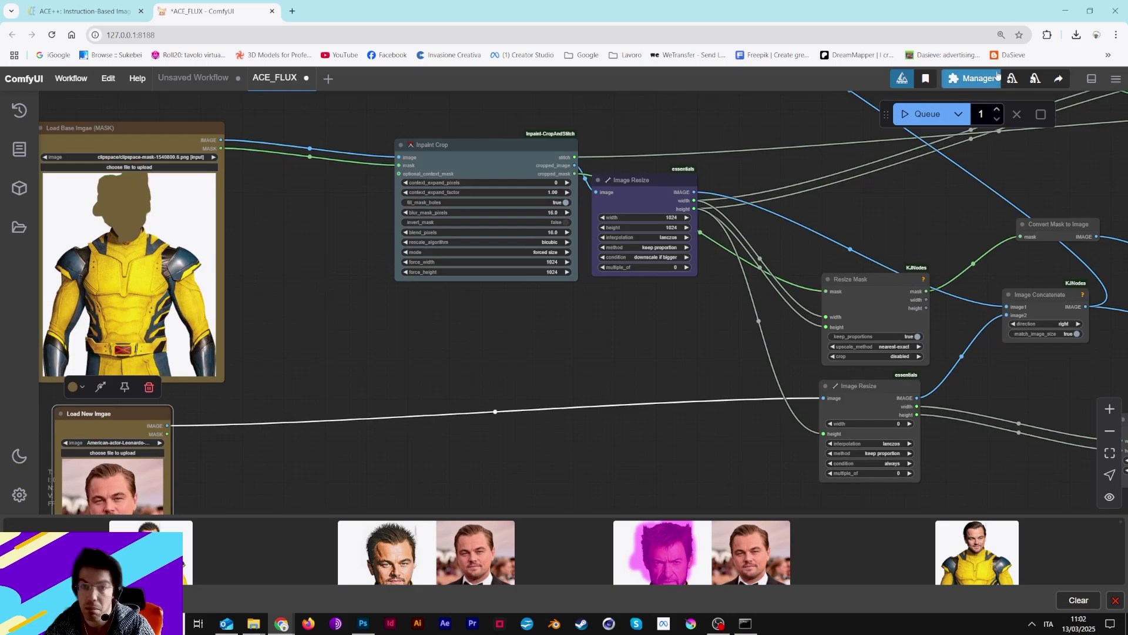
left_click(926, 79)
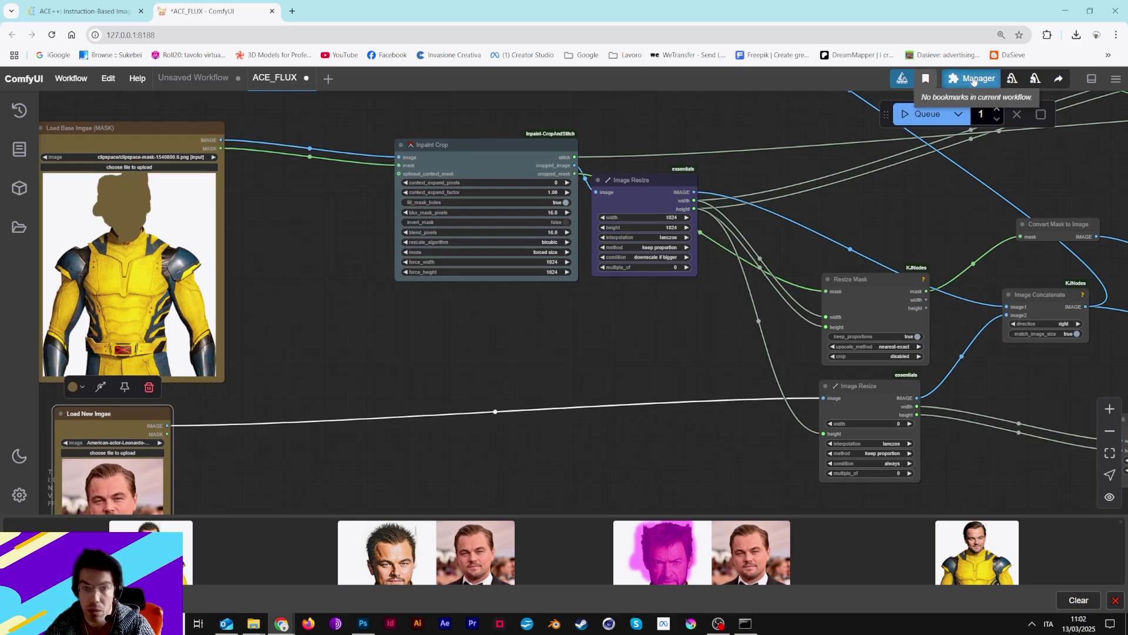
left_click(973, 79)
left_click(603, 235)
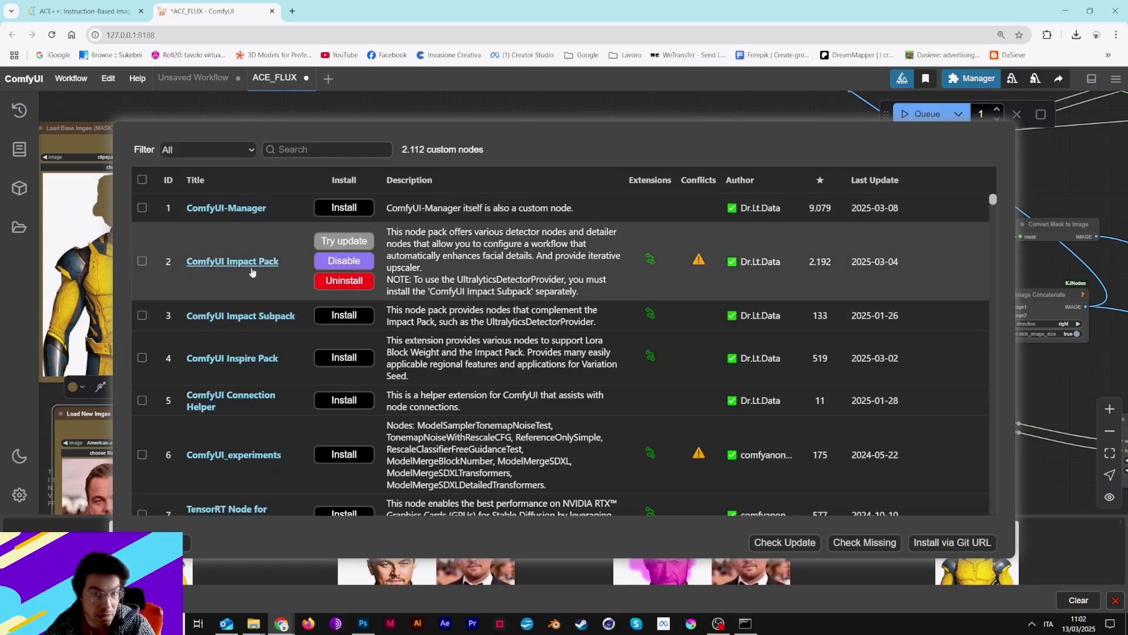
scroll(302, 271, "down", 5)
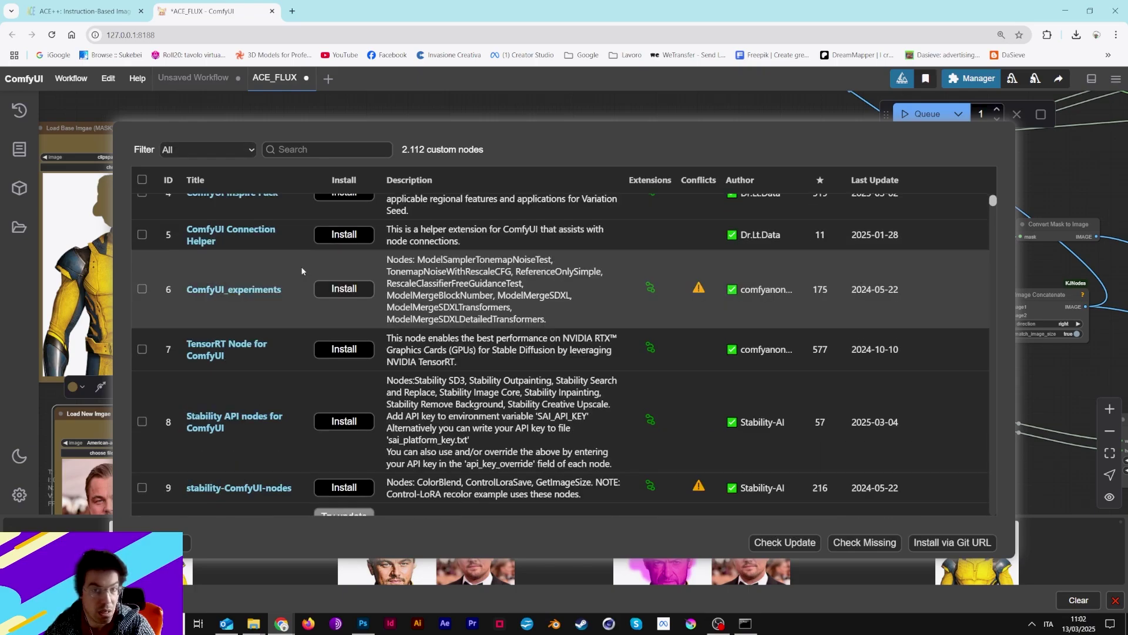
scroll(302, 271, "down", 7)
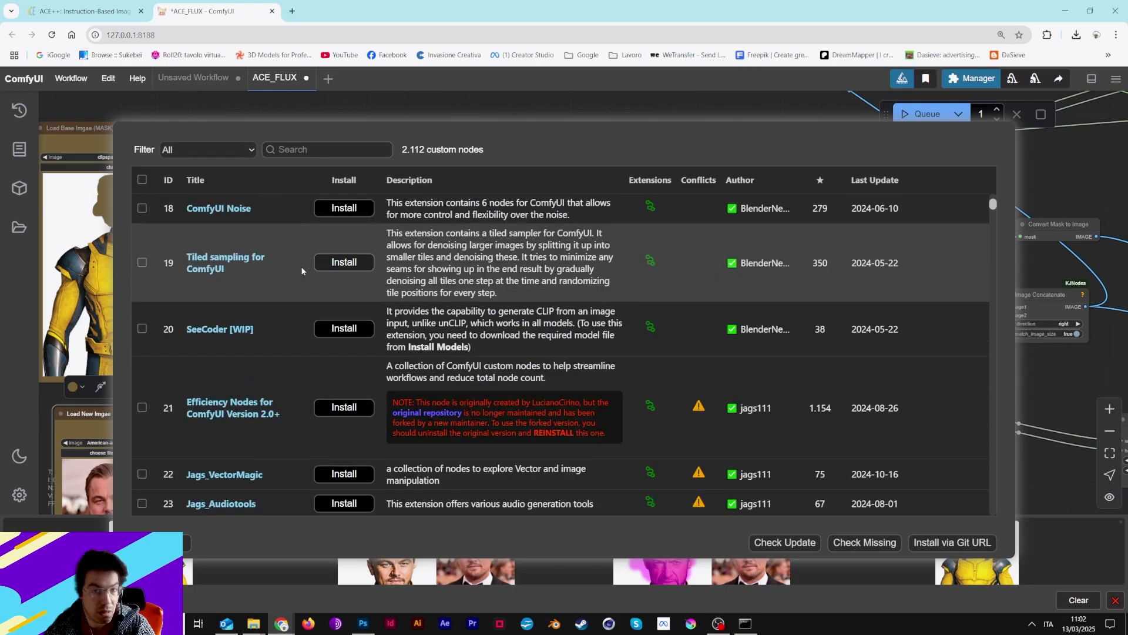
scroll(302, 271, "down", 4)
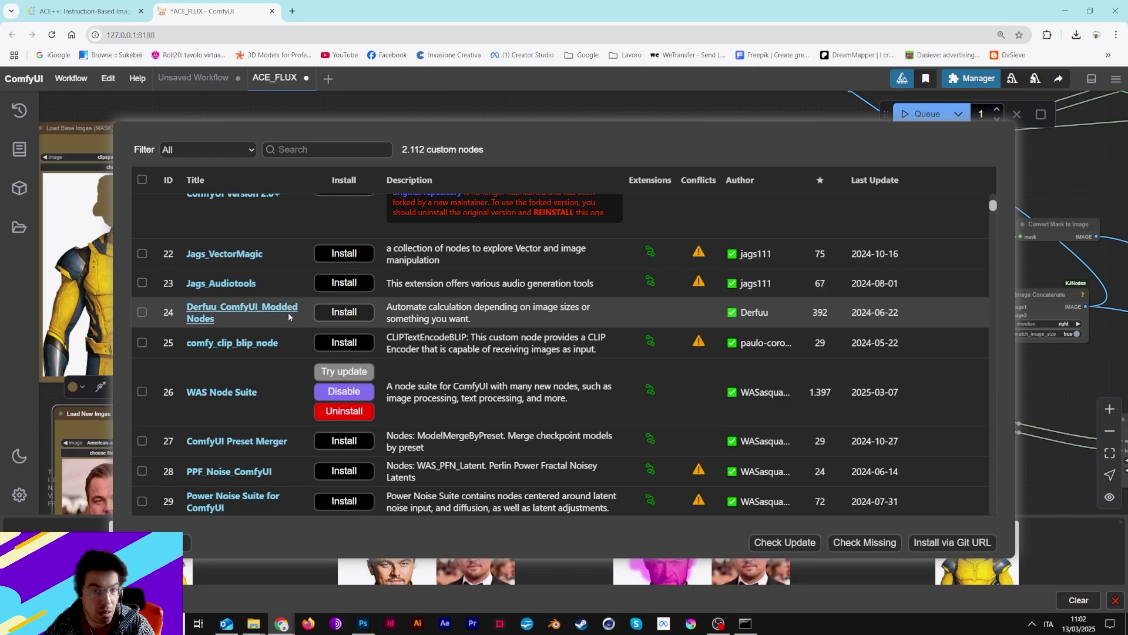
scroll(283, 323, "down", 3)
scroll(283, 323, "down", 6)
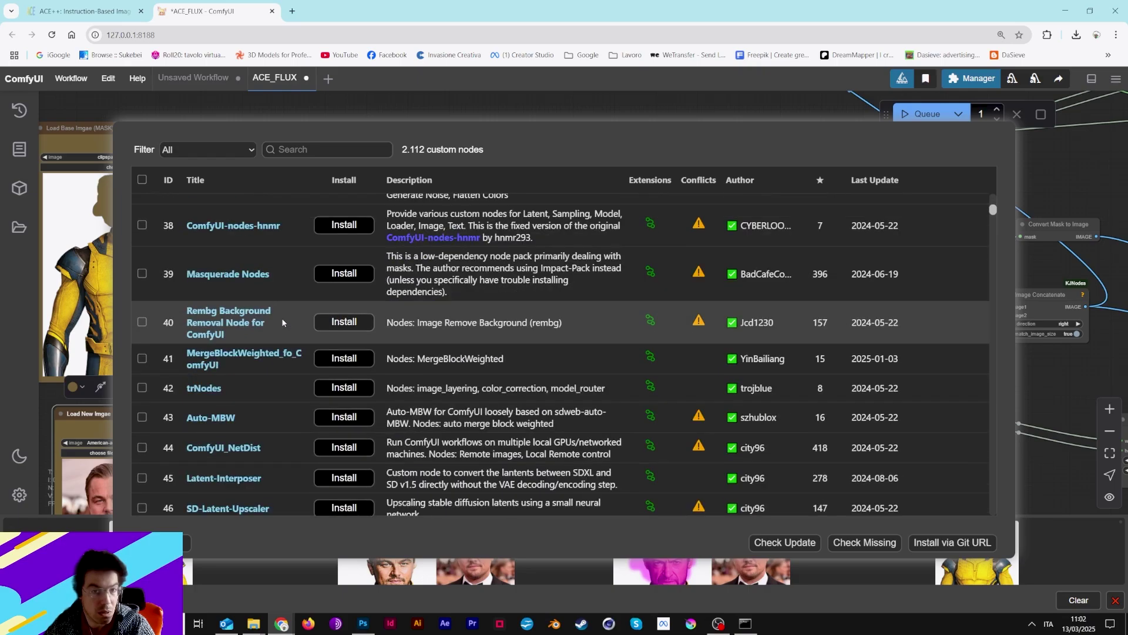
scroll(283, 323, "up", 1)
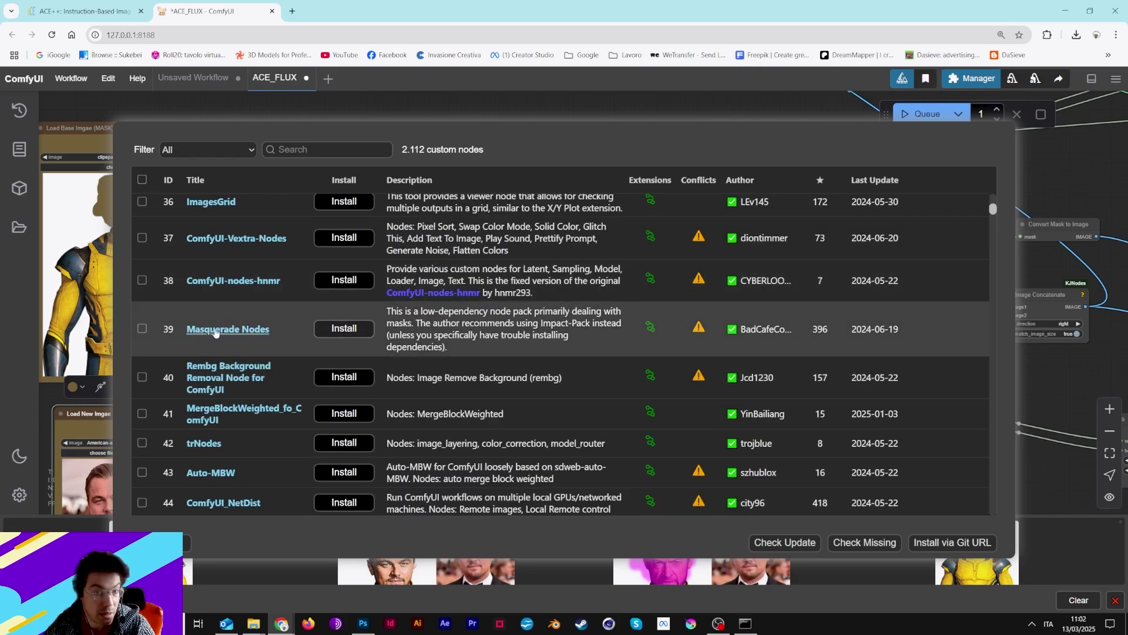
scroll(307, 333, "down", 2)
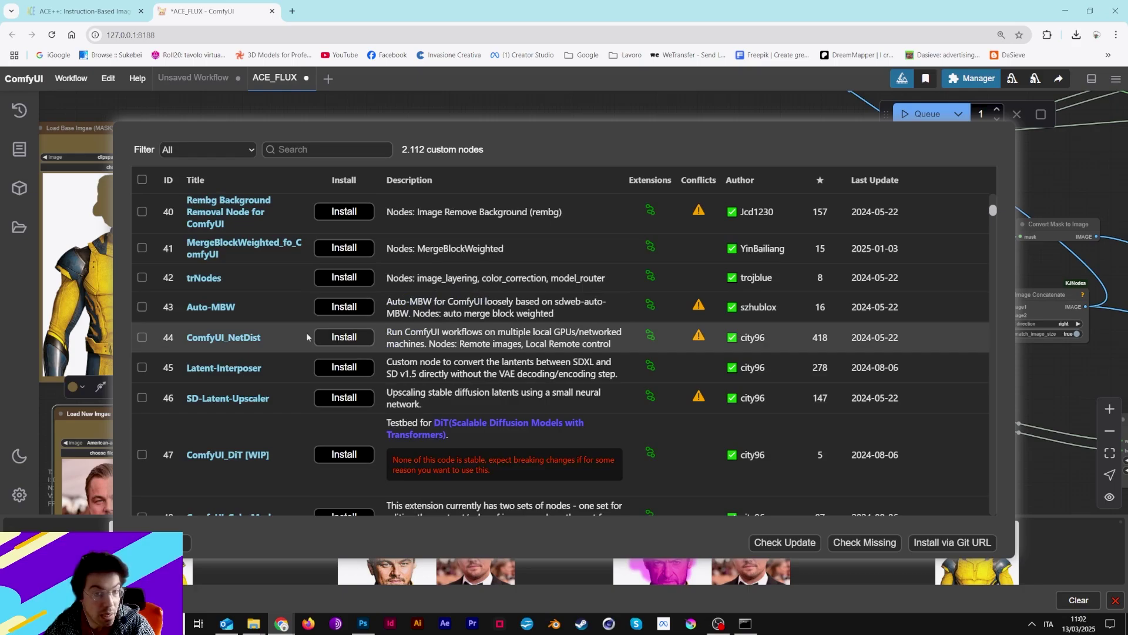
scroll(307, 337, "down", 3)
scroll(307, 337, "down", 5)
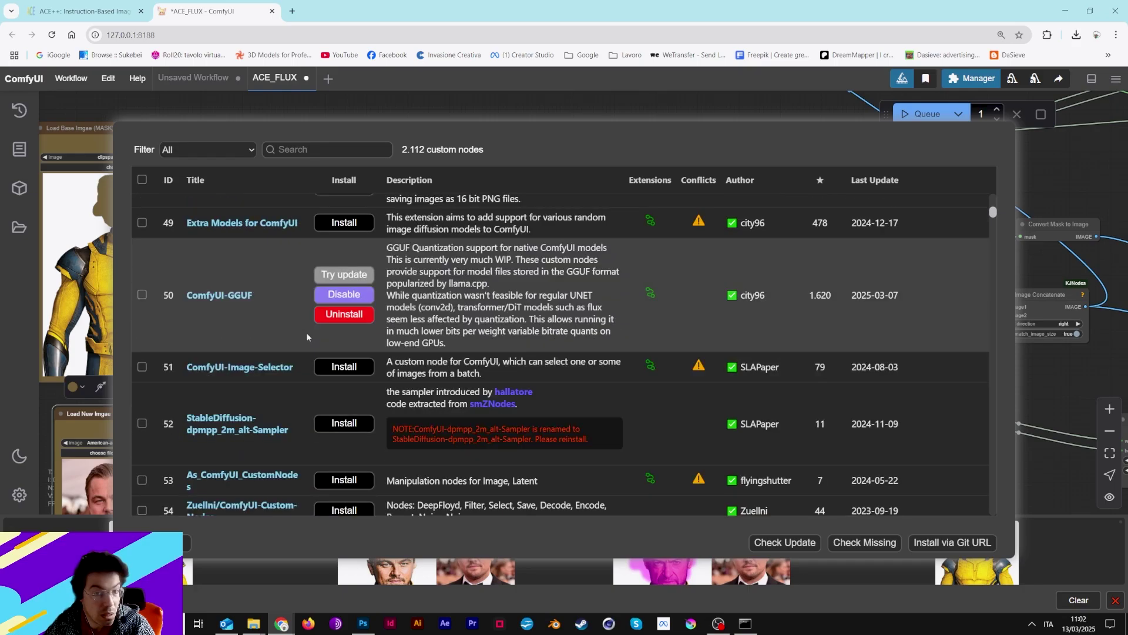
scroll(306, 337, "down", 4)
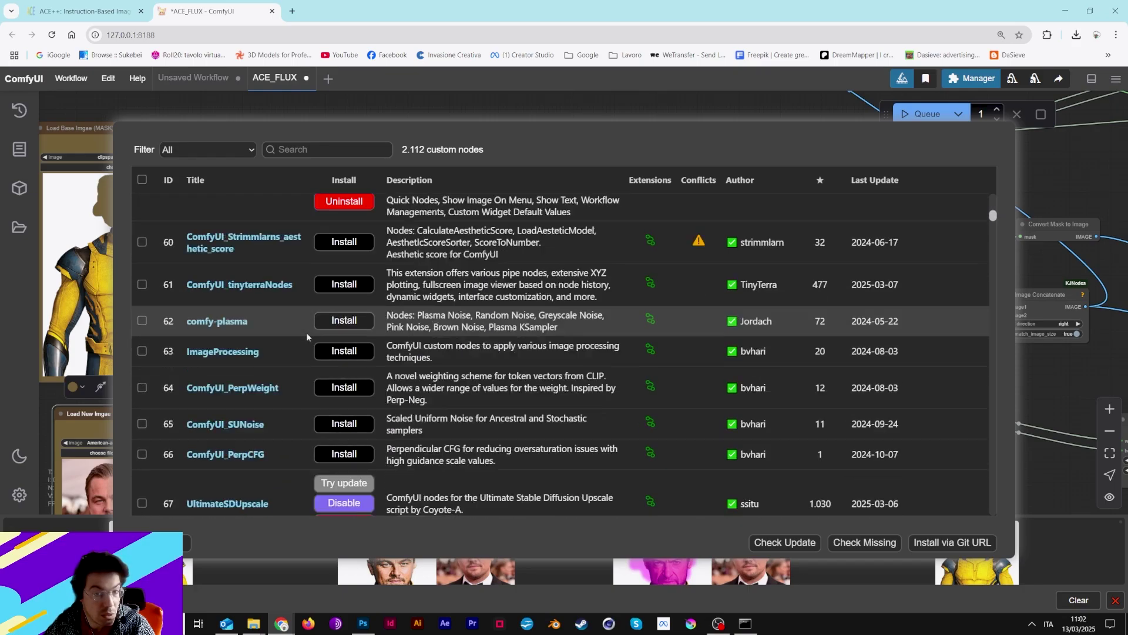
scroll(308, 336, "down", 8)
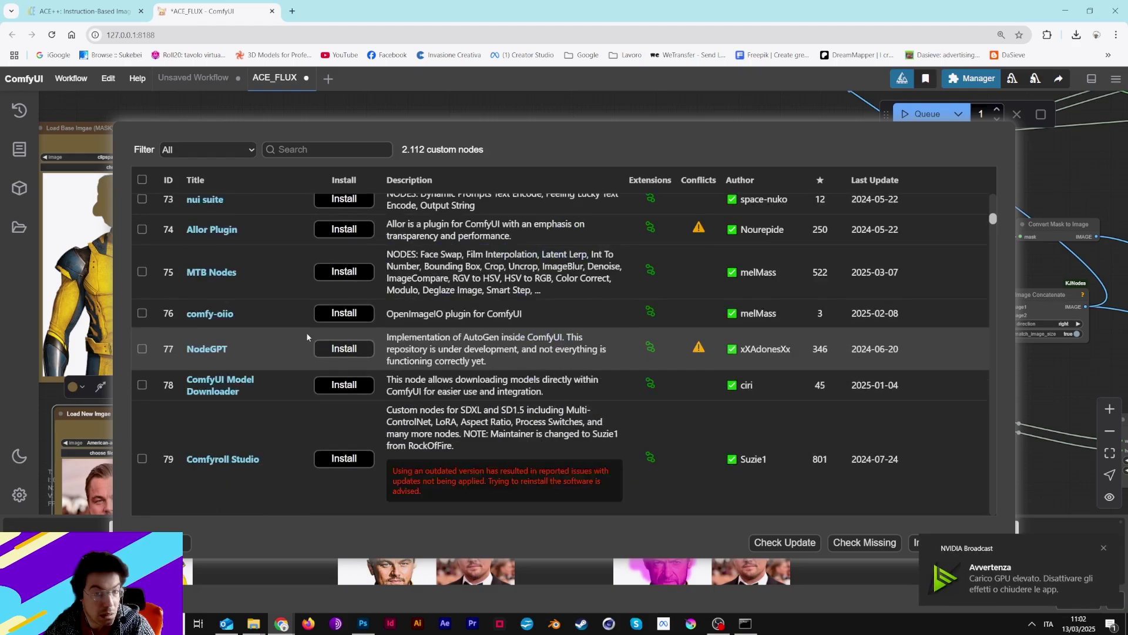
left_click(1103, 549)
scroll(480, 470, "down", 11)
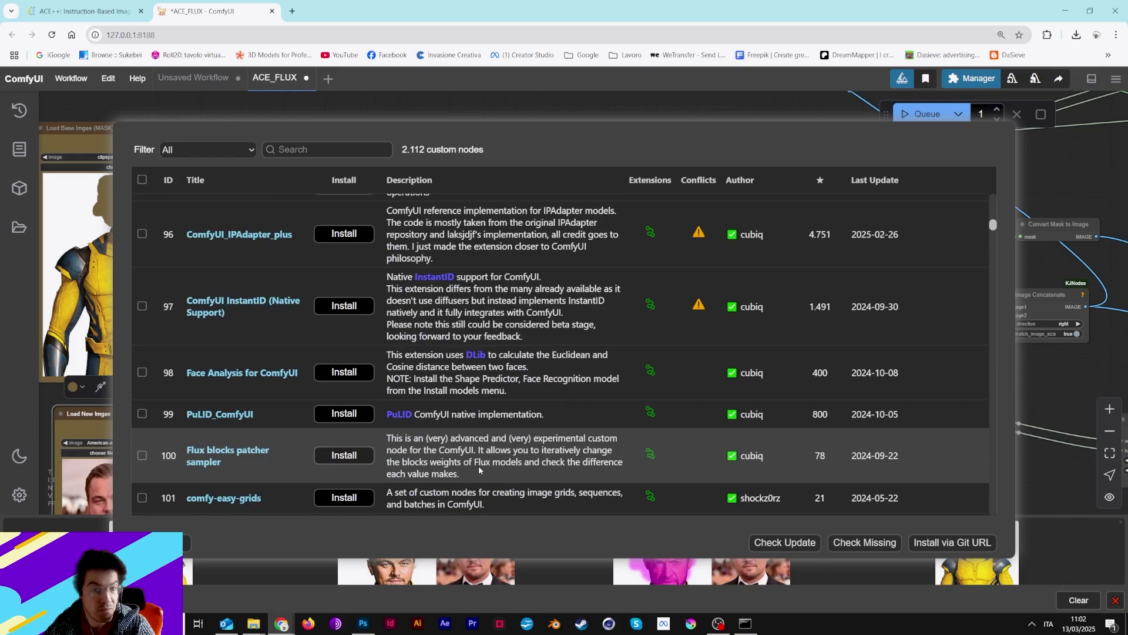
scroll(480, 470, "down", 7)
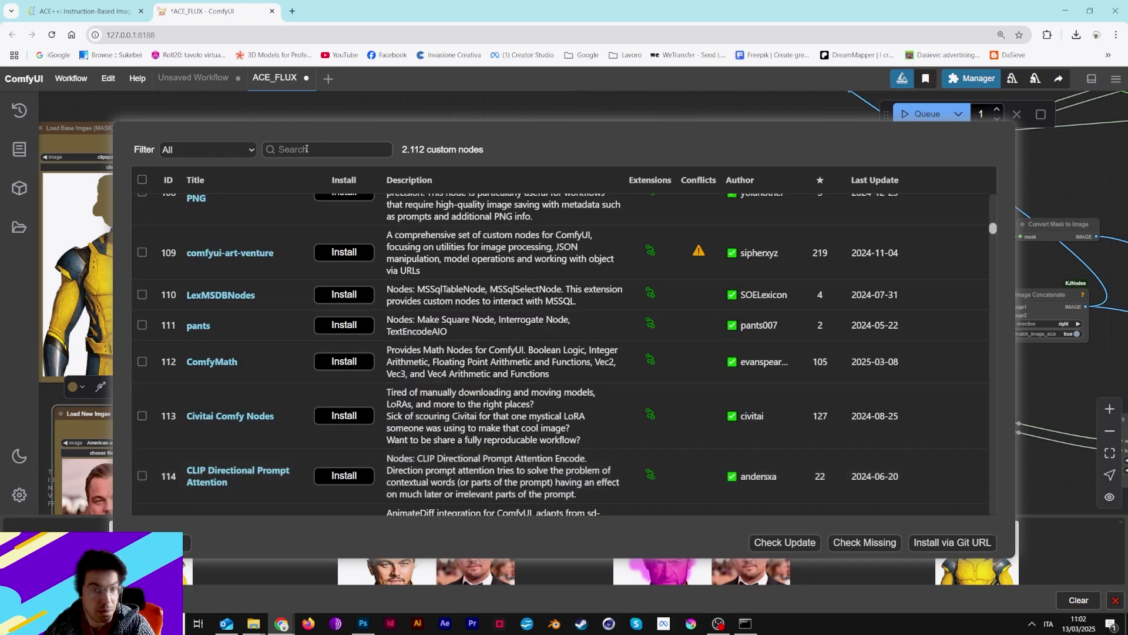
Search the custom nodes list for "kj" and look through the matching packs.
left_click(306, 149)
type("kj")
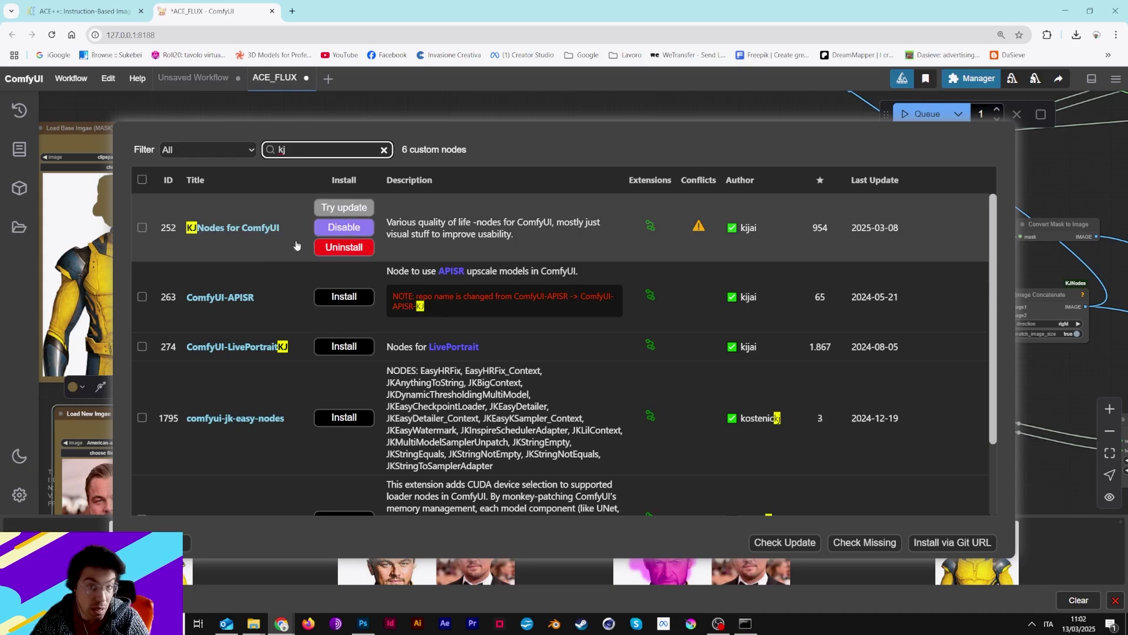
scroll(419, 345, "down", 2)
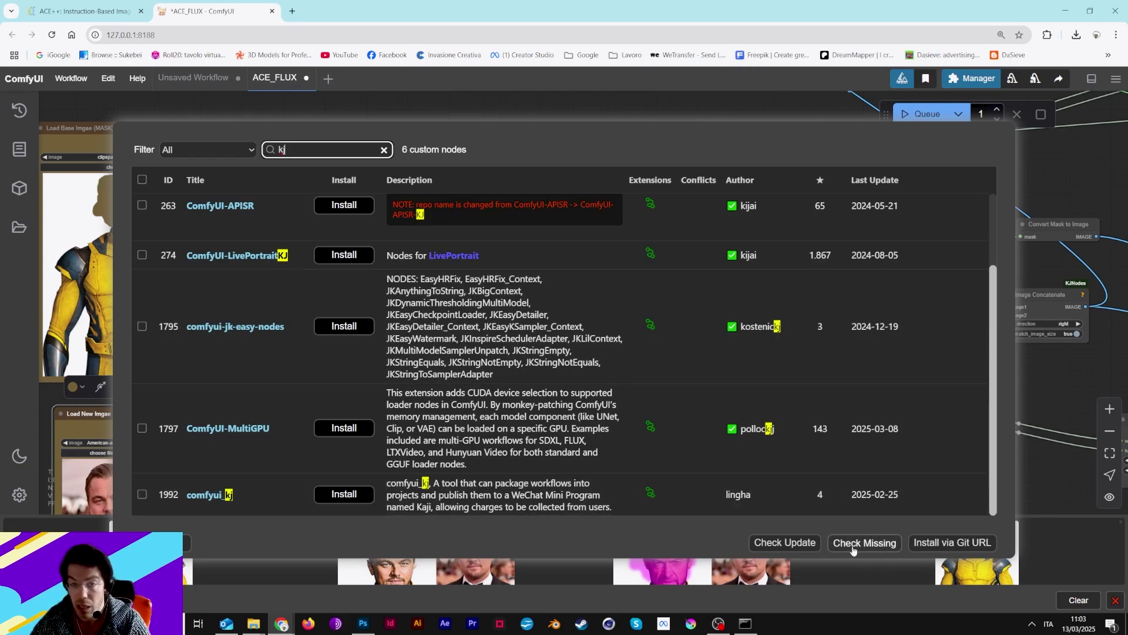
Check the workflow for missing custom nodes and close the ComfyUI Manager.
left_click(854, 548)
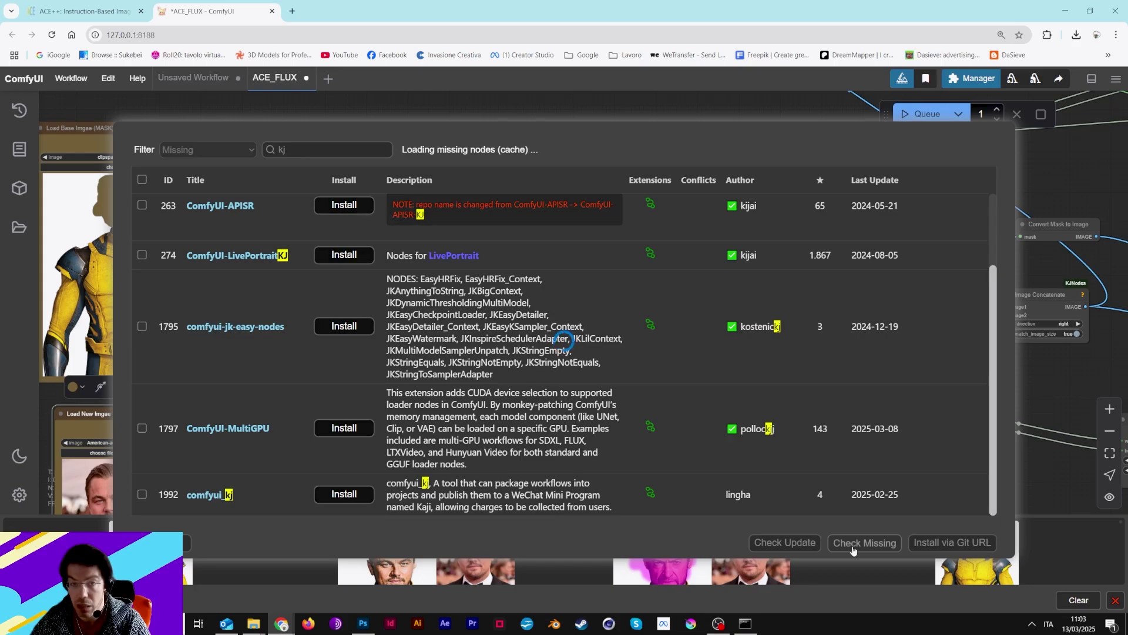
key("Escape")
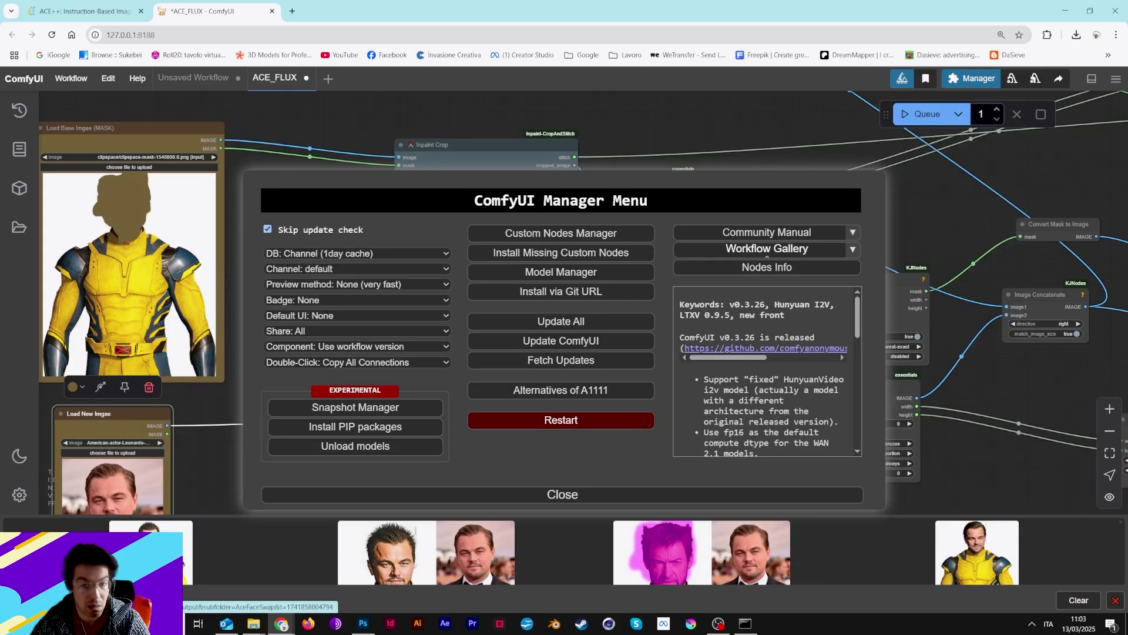
left_click(551, 499)
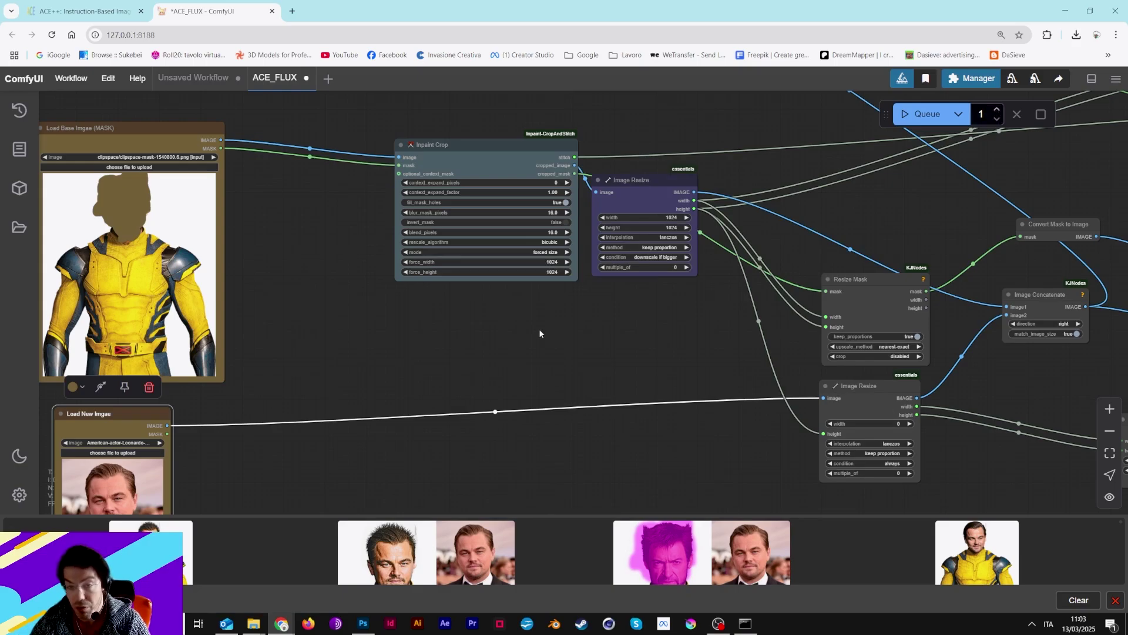
Move the Inpaint Crop node slightly left, away from the adjacent Image Resize node.
scroll(484, 248, "down", 3)
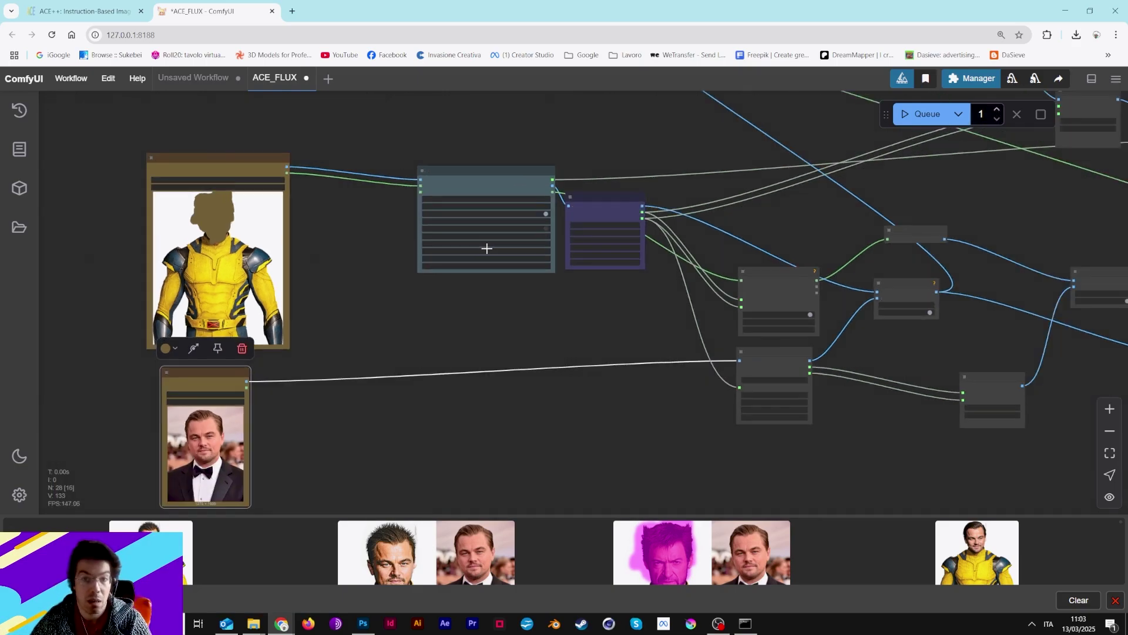
scroll(382, 266, "up", 3)
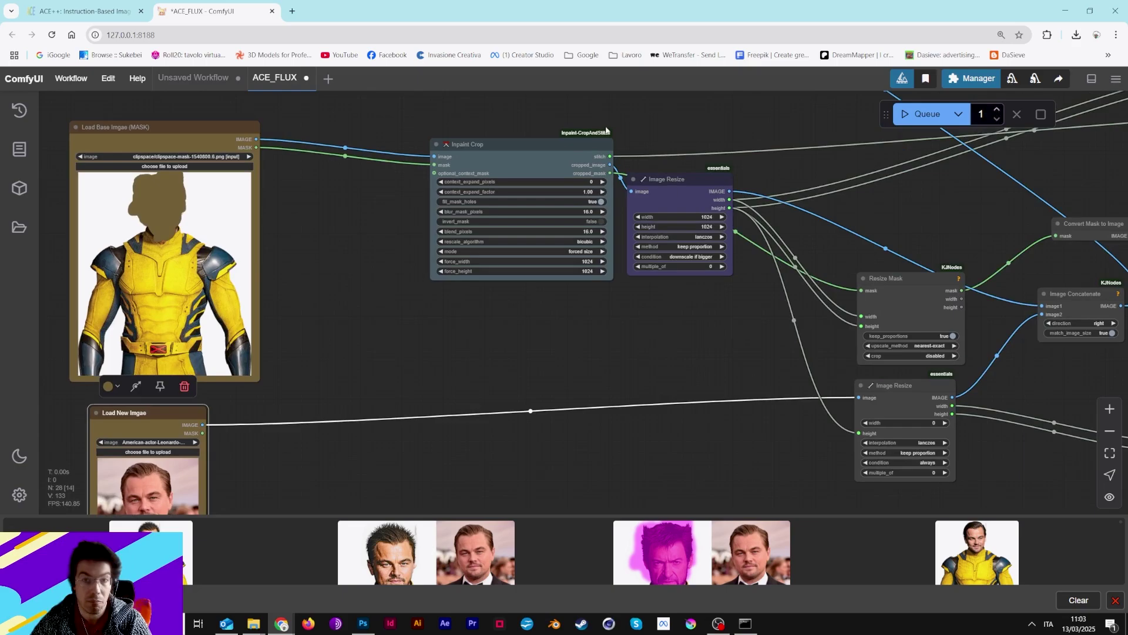
left_click_drag(607, 131, 456, 242)
scroll(373, 247, "up", 3)
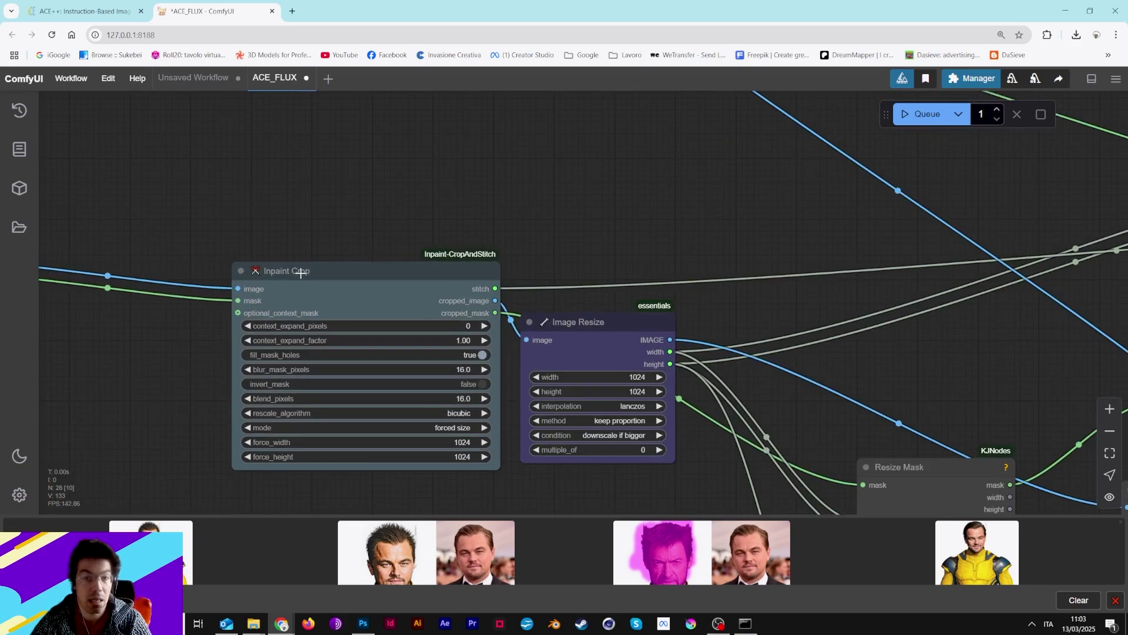
left_click_drag(301, 272, 276, 270)
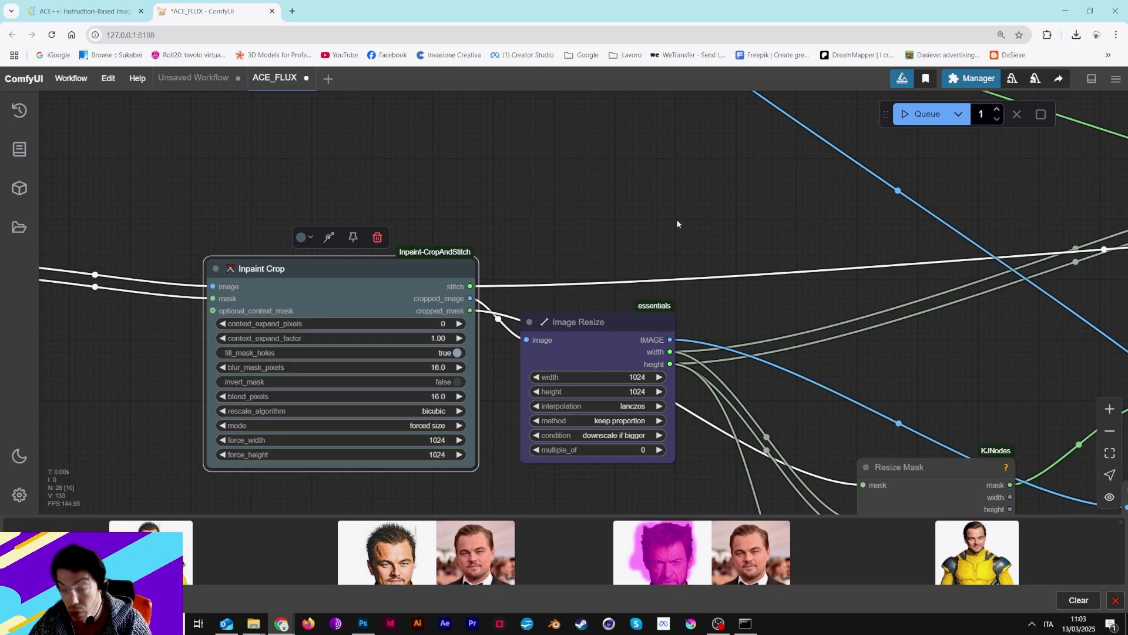
Open the image of the Load Base Imgae (MASK) node in its own tab and return to the workflow.
scroll(647, 244, "down", 2)
scroll(338, 239, "down", 2)
left_click_drag(337, 240, 516, 203)
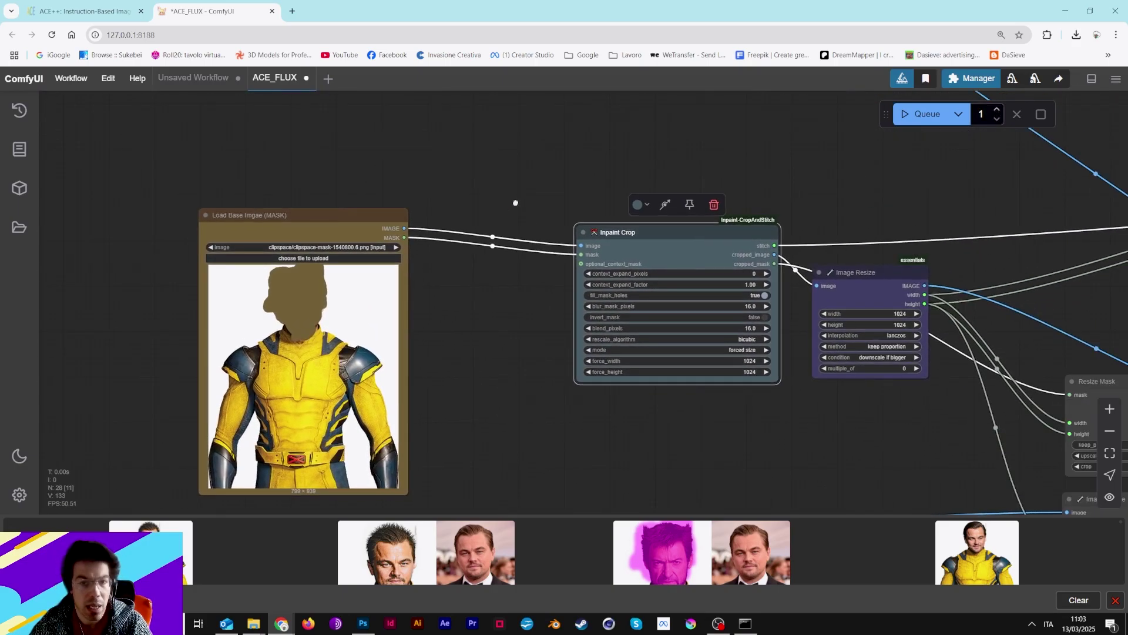
right_click(388, 287)
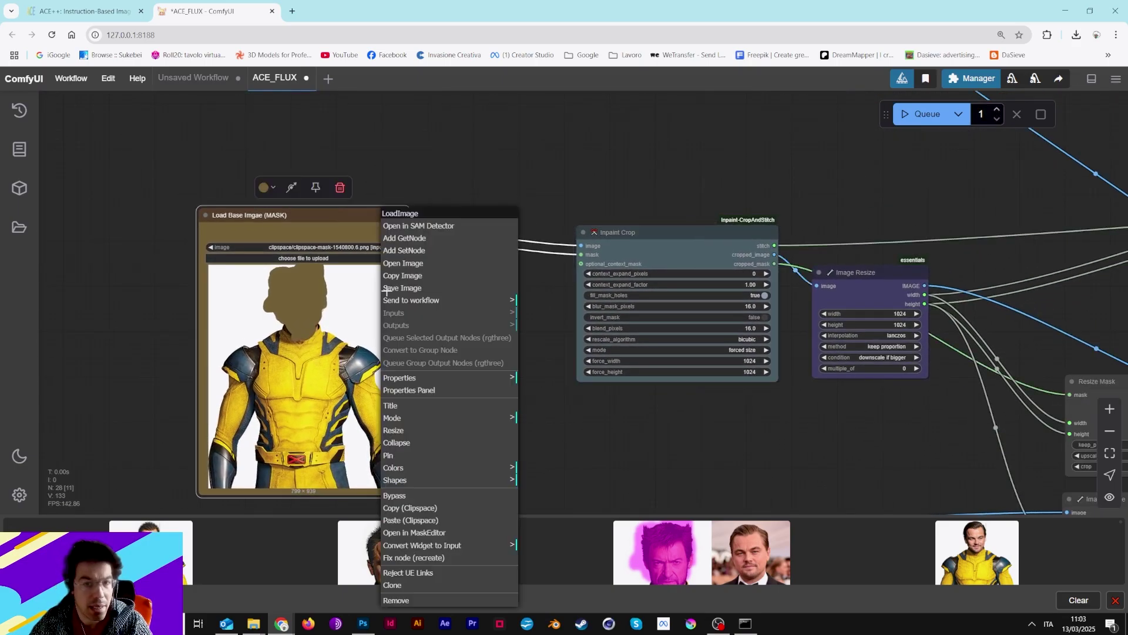
left_click(418, 265)
left_click(402, 11)
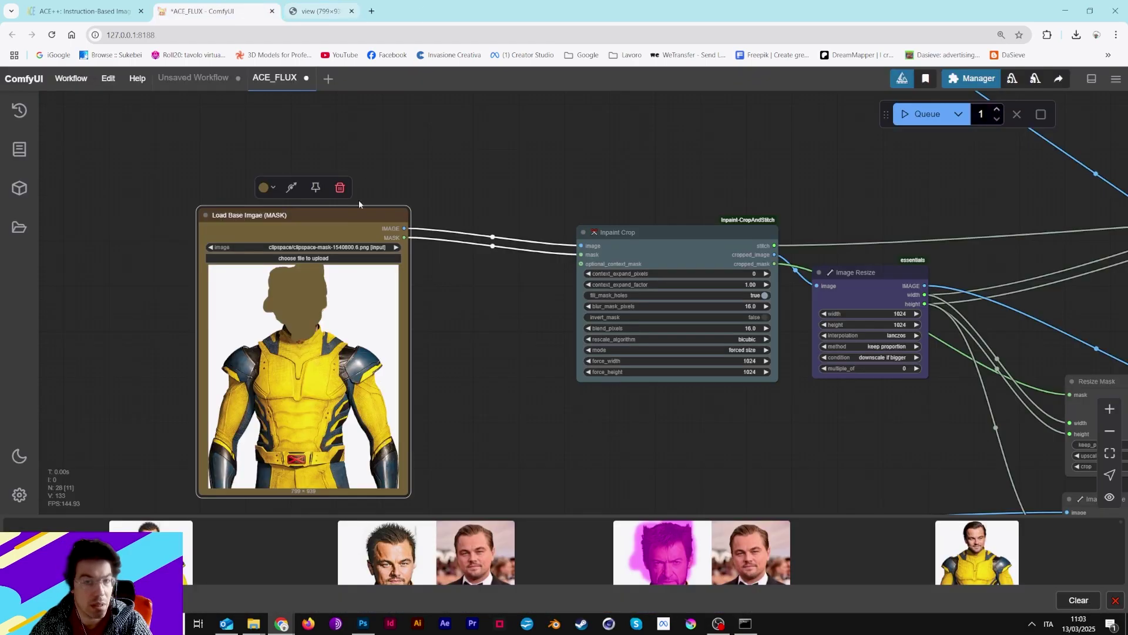
Open the base image's upload file chooser, look through the Downloads folder and cancel without choosing a file.
left_click(339, 260)
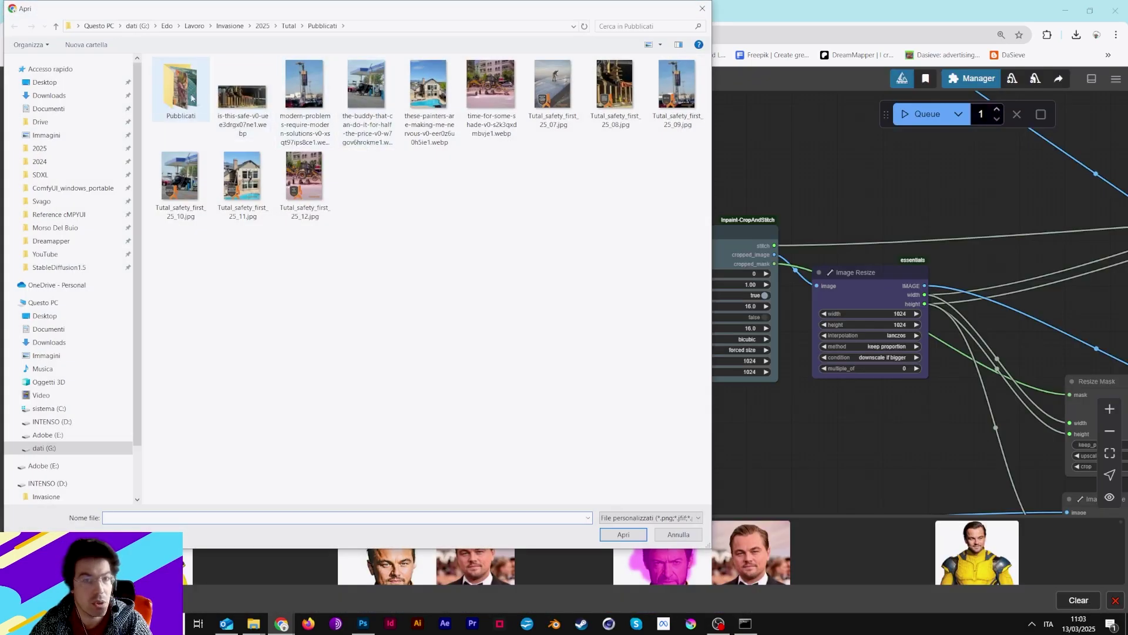
left_click(49, 96)
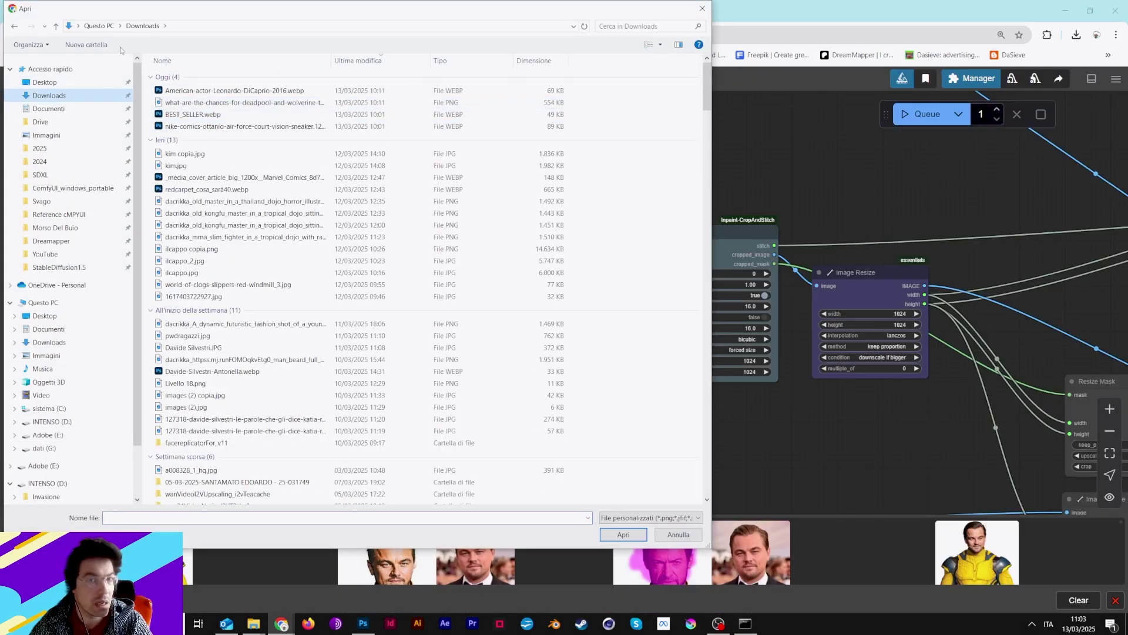
left_click(659, 45)
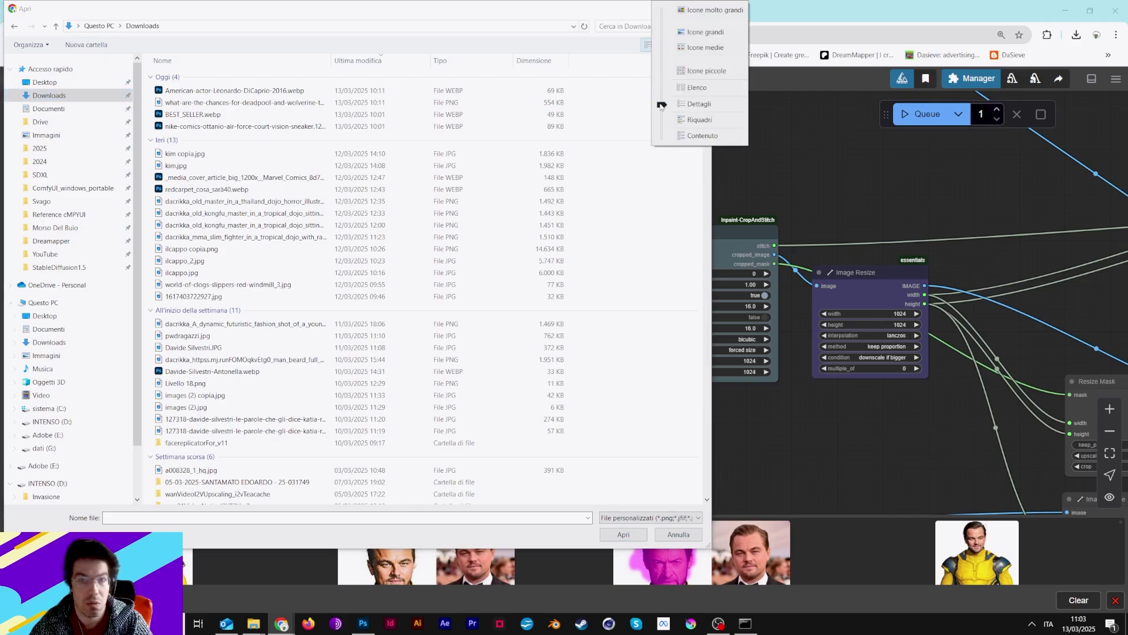
left_click_drag(662, 104, 662, 48)
key("Escape")
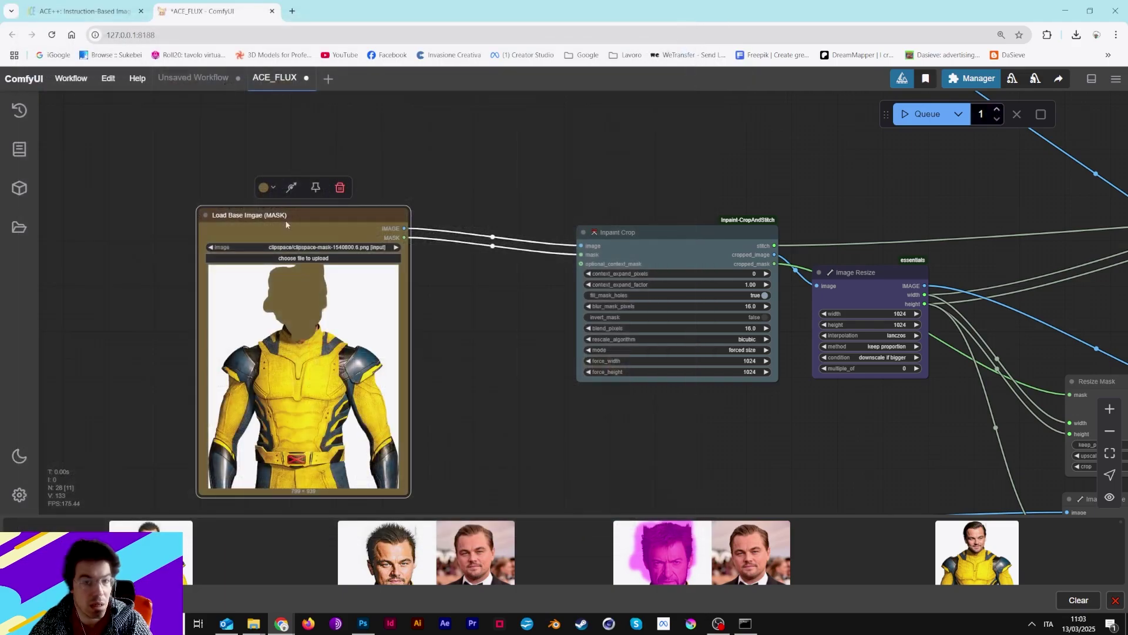
Open the image of the Load Base Imgae (MASK) node in the MaskEditor.
left_click_drag(448, 356, 494, 335)
right_click(385, 214)
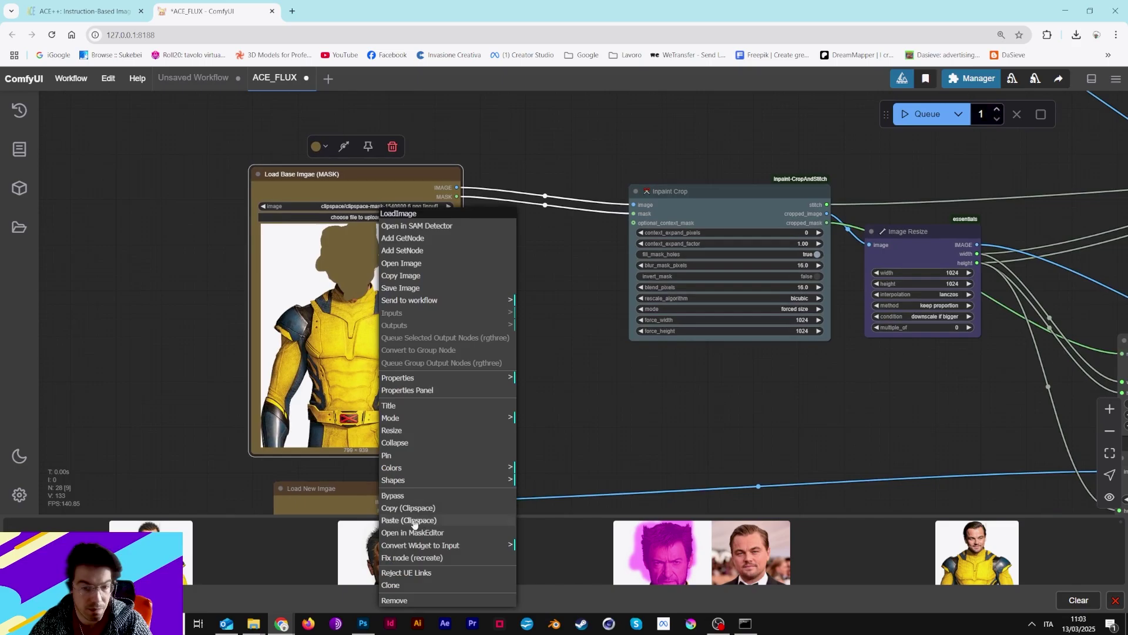
left_click(650, 353)
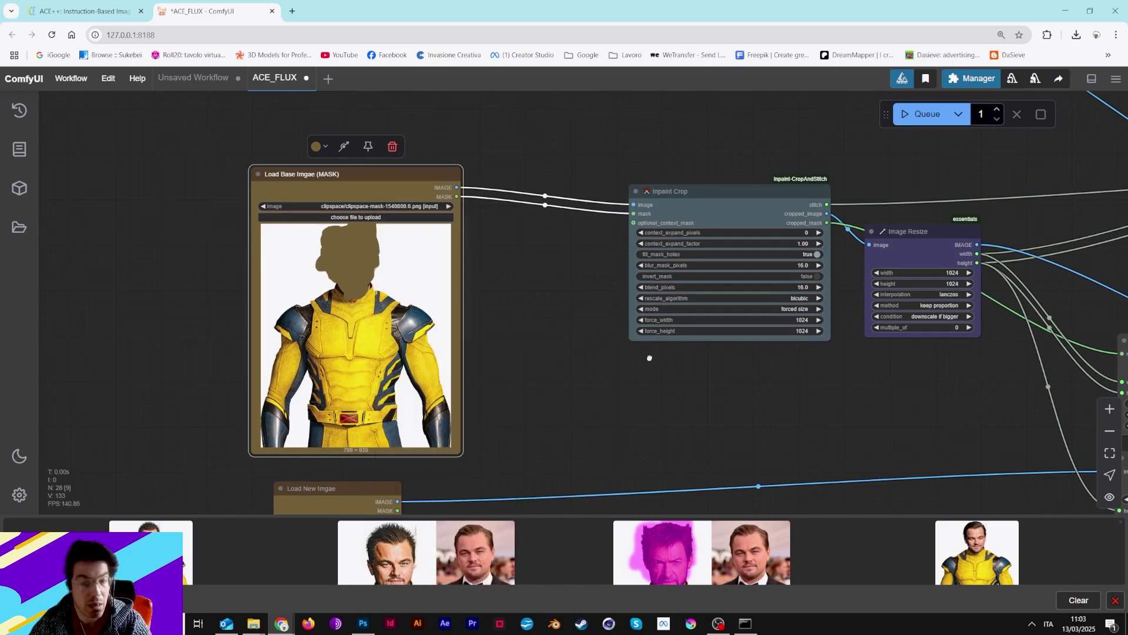
right_click(393, 367)
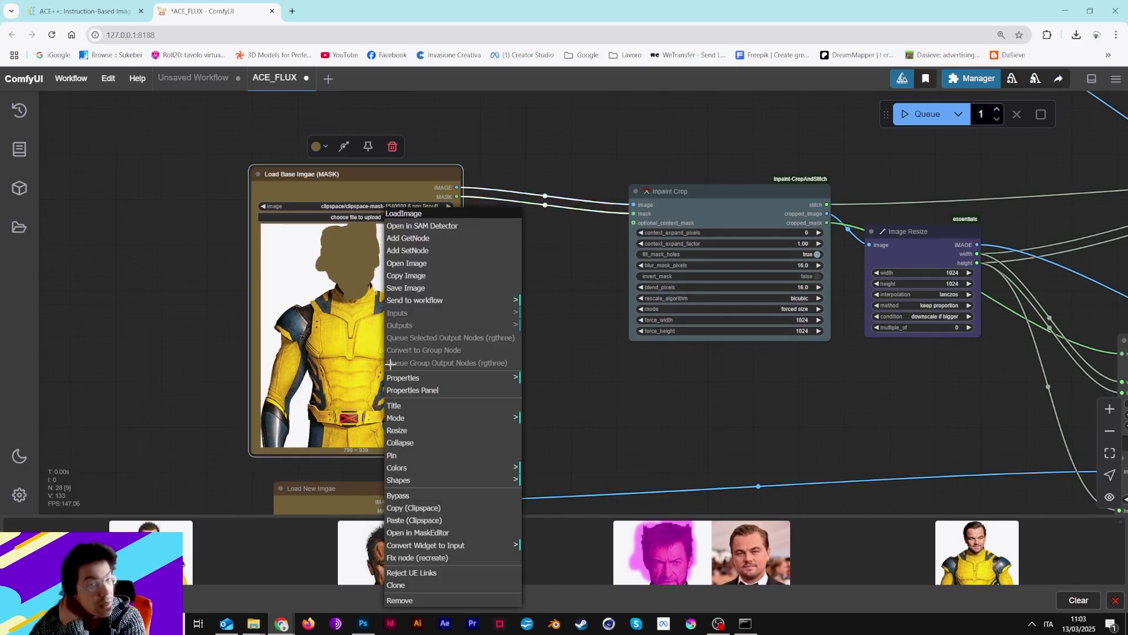
left_click(429, 534)
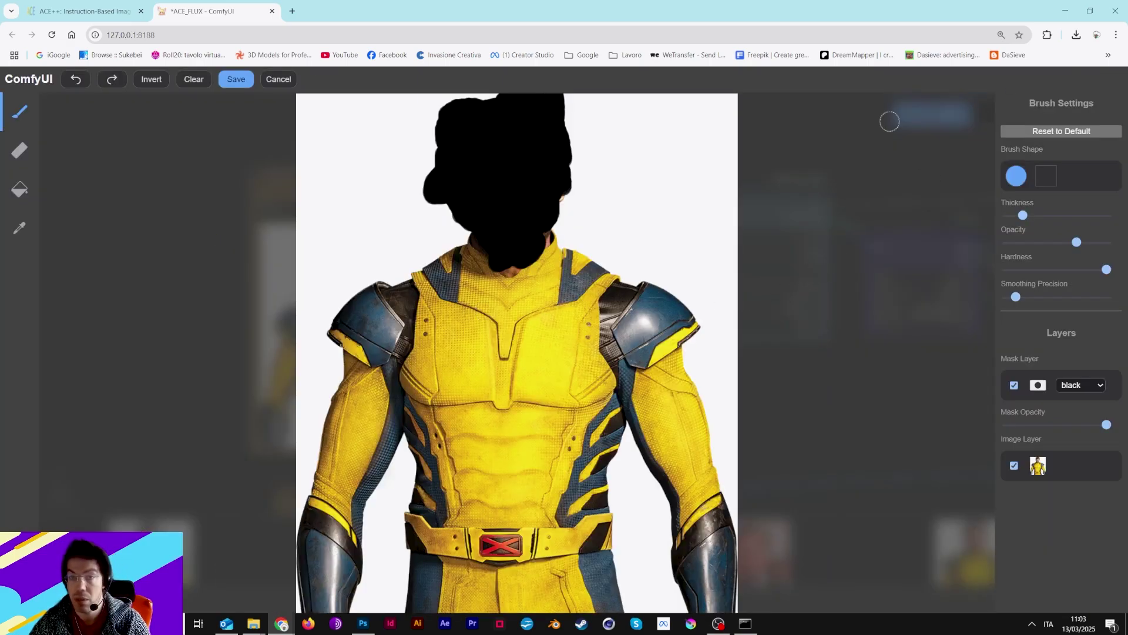
Reset the brush settings to default, clear the painted mask over the head and save the image.
left_click(1038, 134)
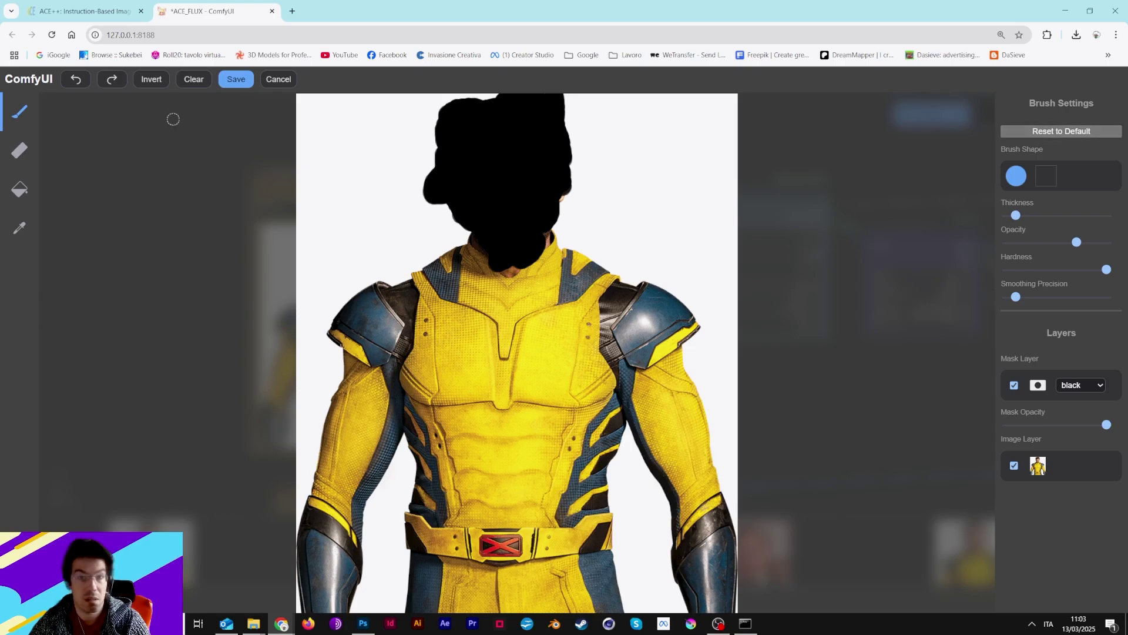
left_click(189, 81)
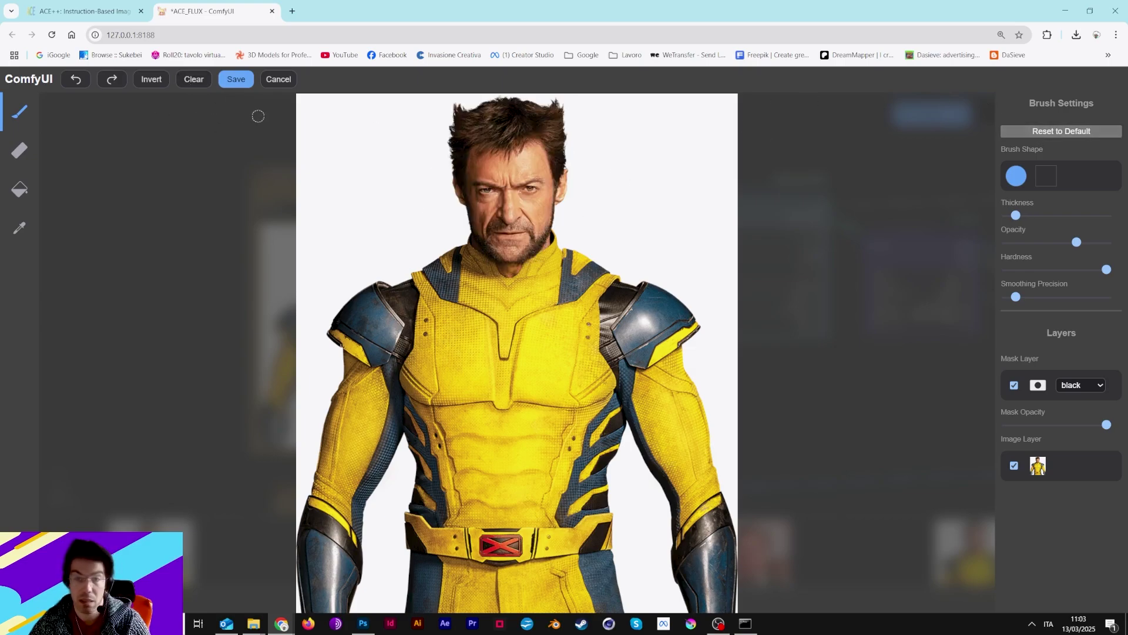
left_click(235, 79)
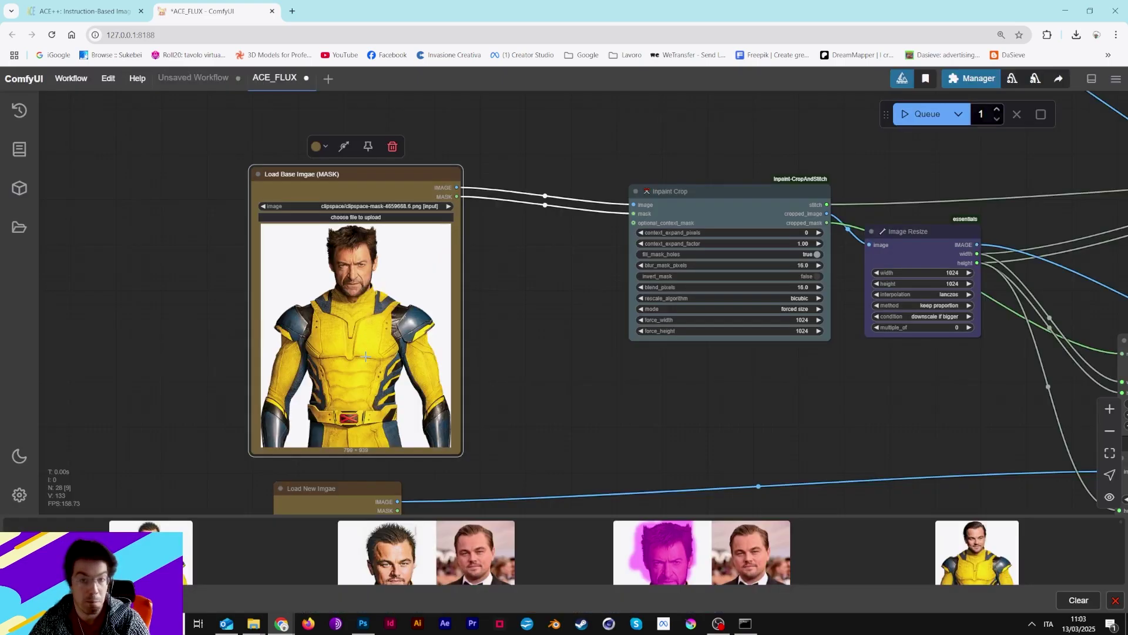
Move the Load New Imgae node slightly up and left, lining it up under the base image node.
scroll(333, 262, "down", 3)
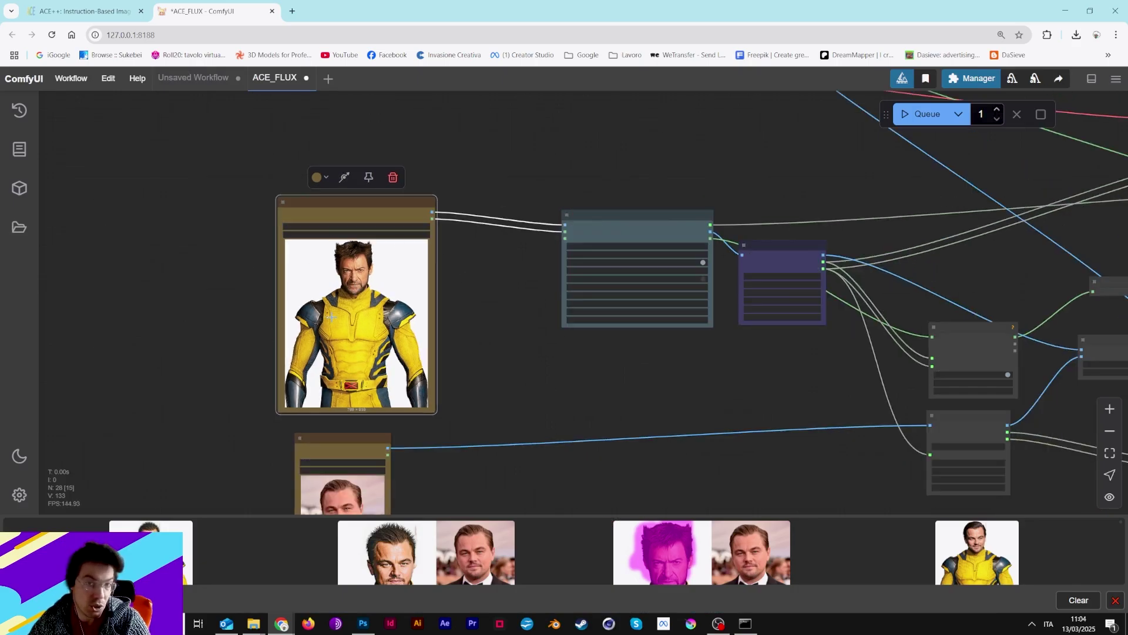
scroll(332, 317, "up", 5)
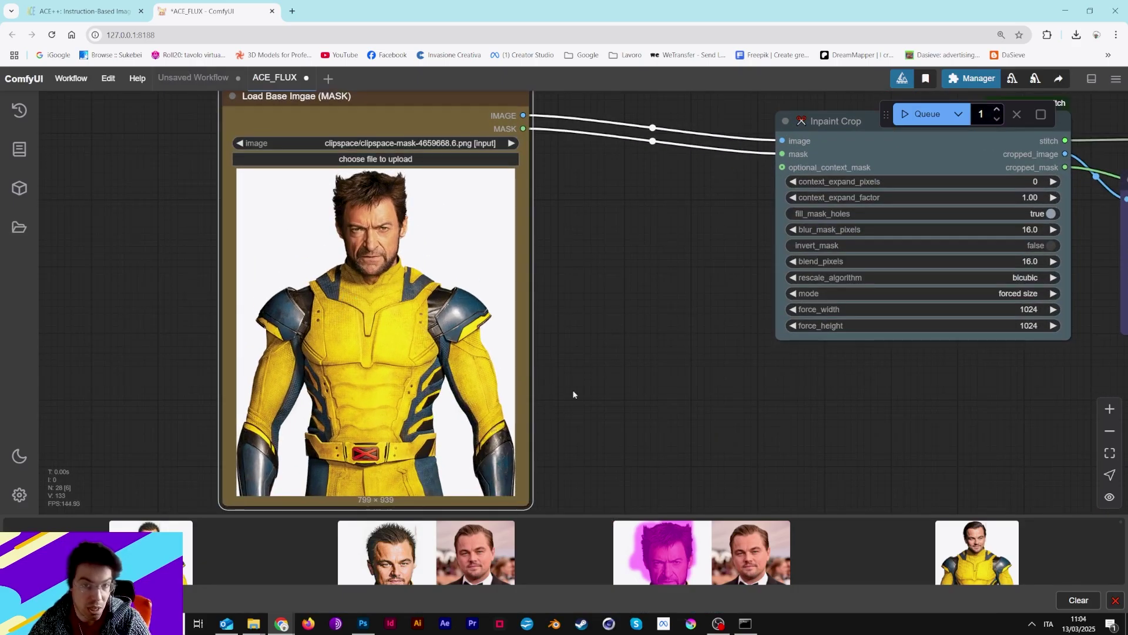
scroll(607, 196, "down", 5)
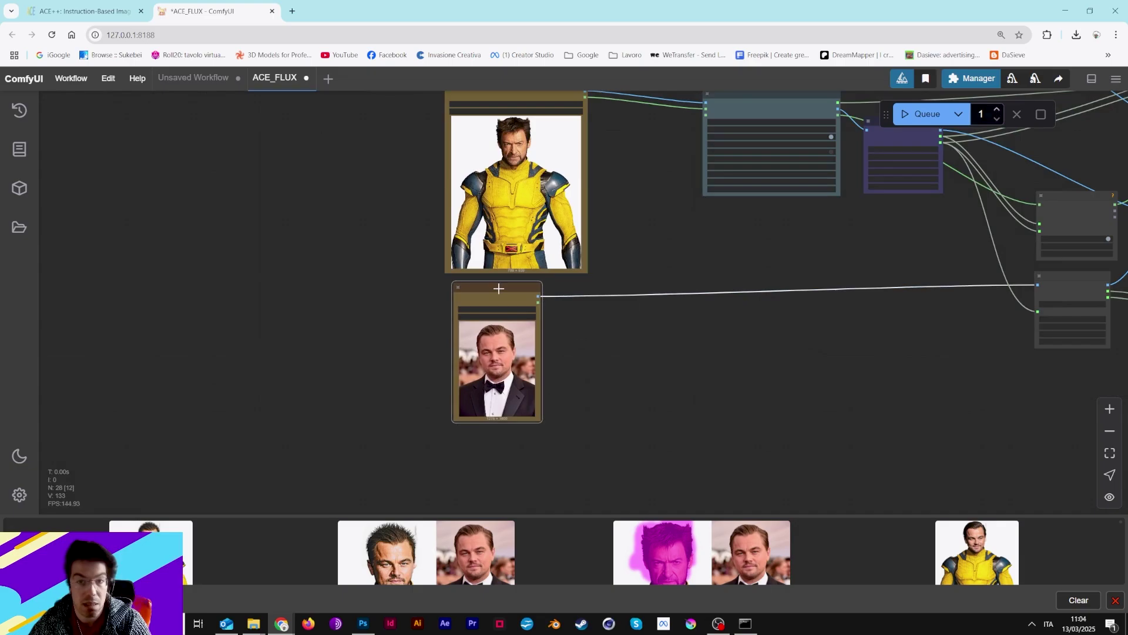
left_click_drag(499, 289, 489, 284)
scroll(466, 380, "up", 5)
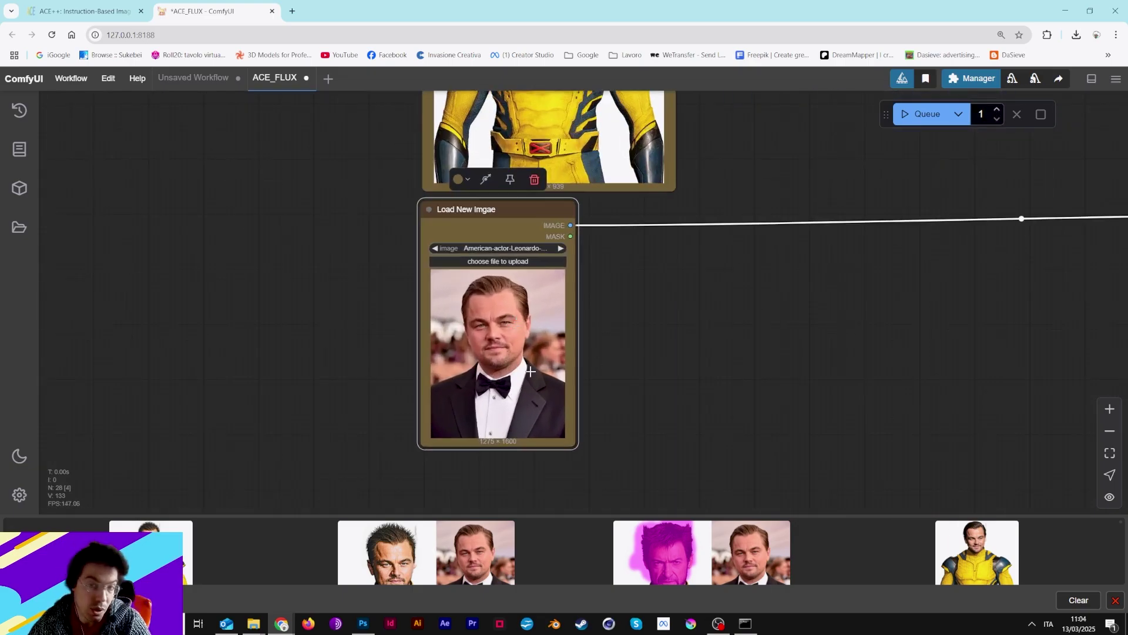
Move the Inpaint Crop node left and slightly down, closer to the base image node.
left_click_drag(696, 194, 246, 373)
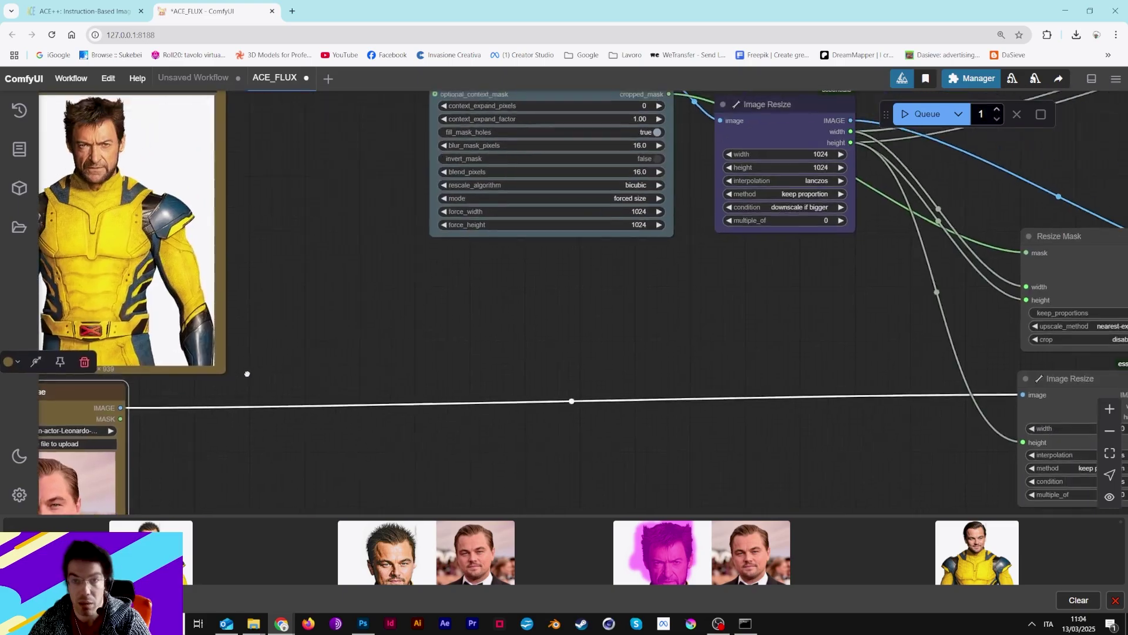
scroll(432, 332, "down", 3)
left_click_drag(410, 297, 453, 370)
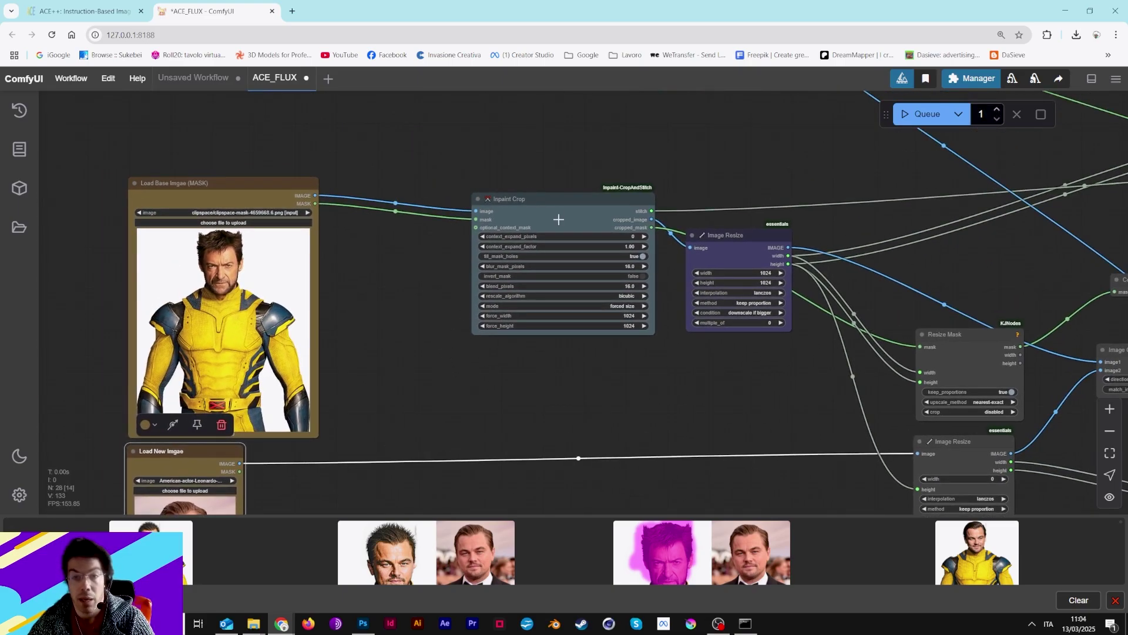
left_click_drag(558, 206, 474, 234)
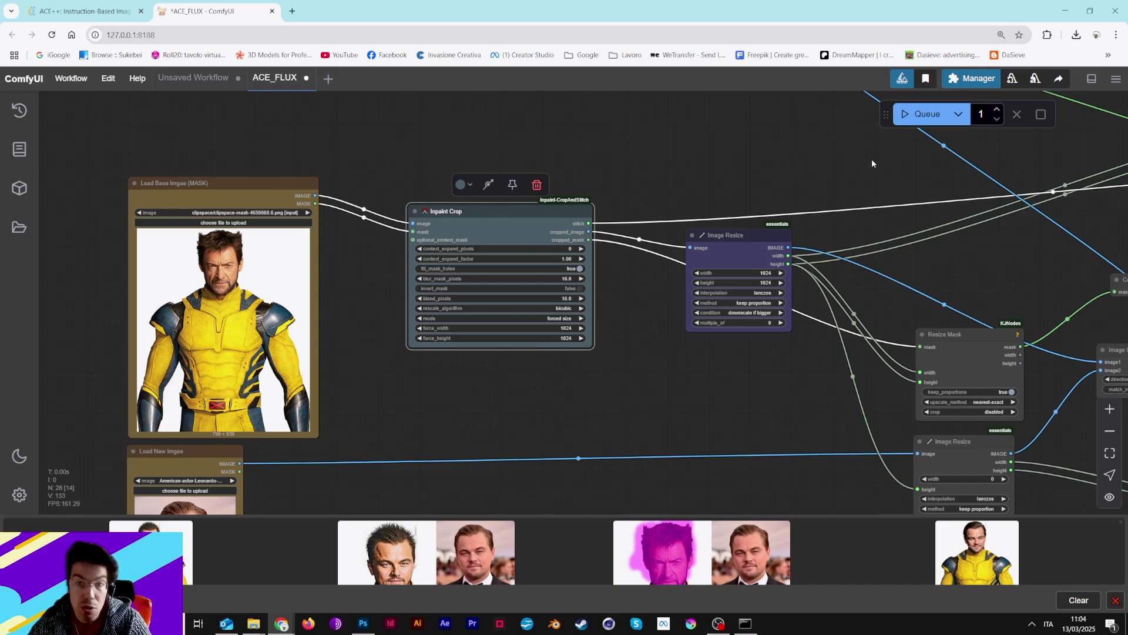
Move the Resize Mask node and the Image Resize node below it up and slightly left, and shift the purple Image Resize node slightly right.
left_click_drag(872, 159, 780, 176)
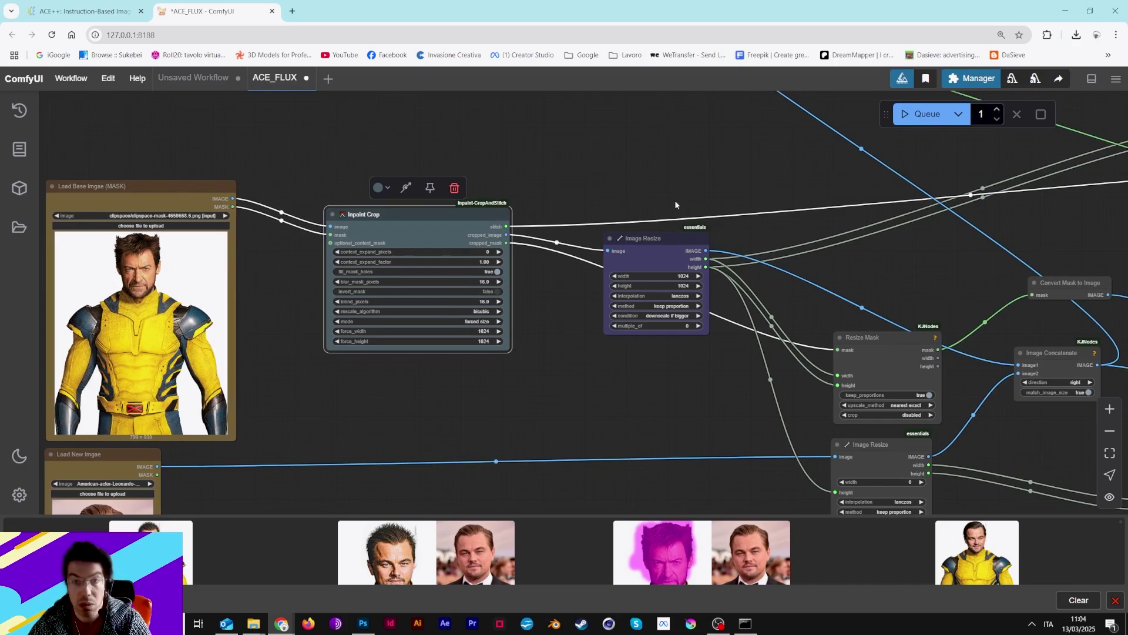
left_click_drag(676, 203, 412, 149)
scroll(443, 215, "down", 3)
left_click_drag(443, 215, 416, 295)
scroll(415, 290, "up", 3)
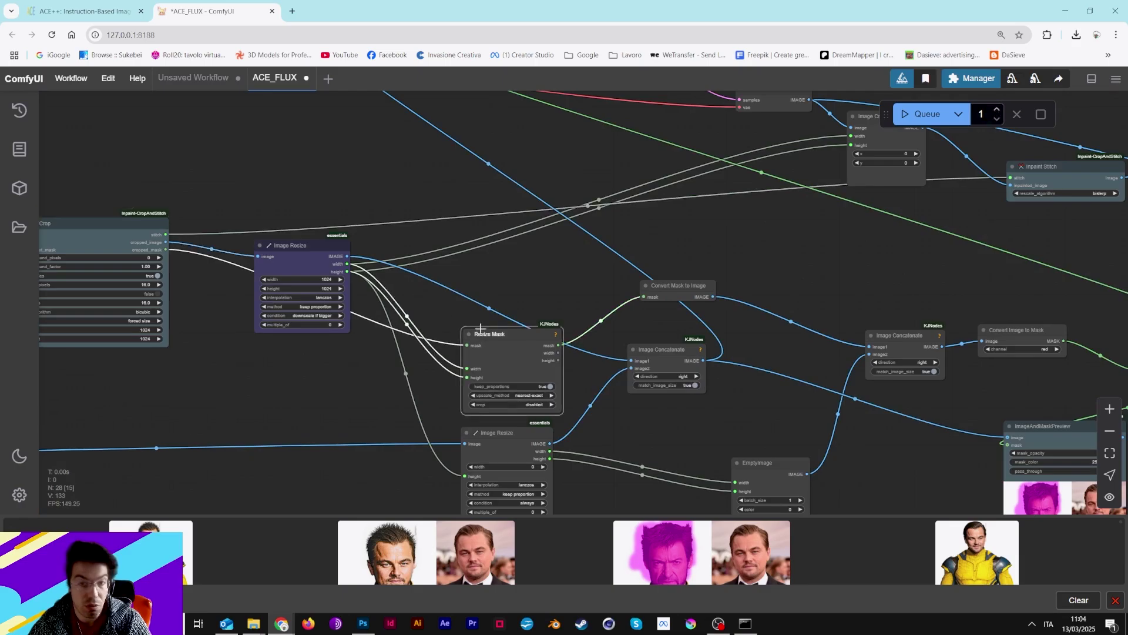
left_click_drag(481, 328, 464, 292)
left_click_drag(472, 440, 463, 410)
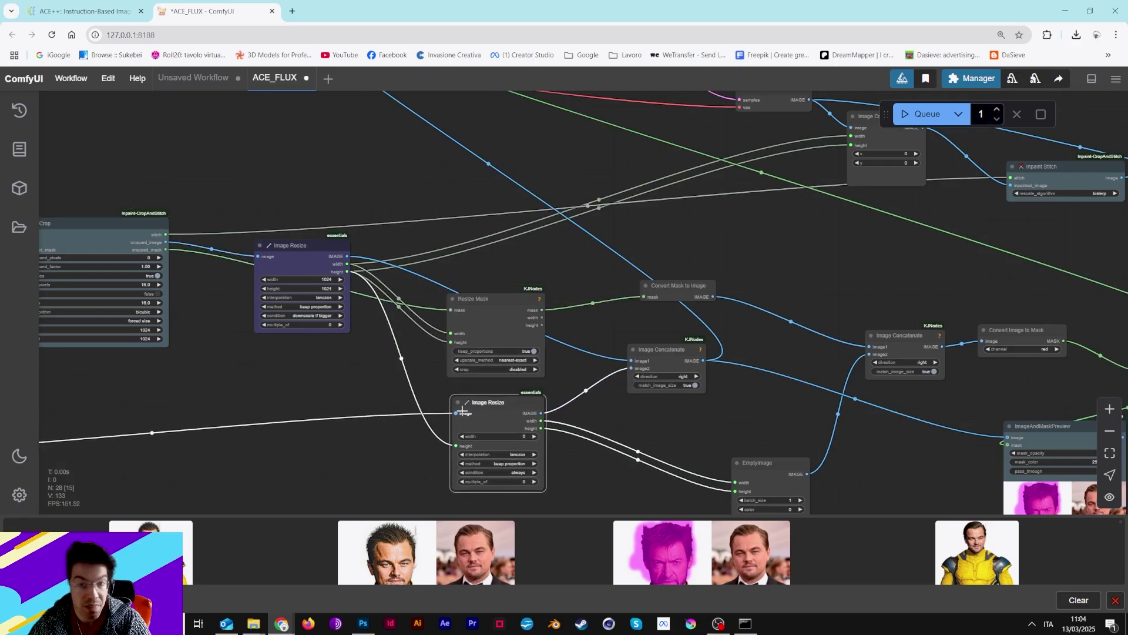
left_click_drag(286, 262, 303, 270)
Examine how the resized image and mask nodes connect through Image Concatenate to VAE Decode, InpaintModelConditioning and KSampler.
left_click_drag(594, 290, 469, 258)
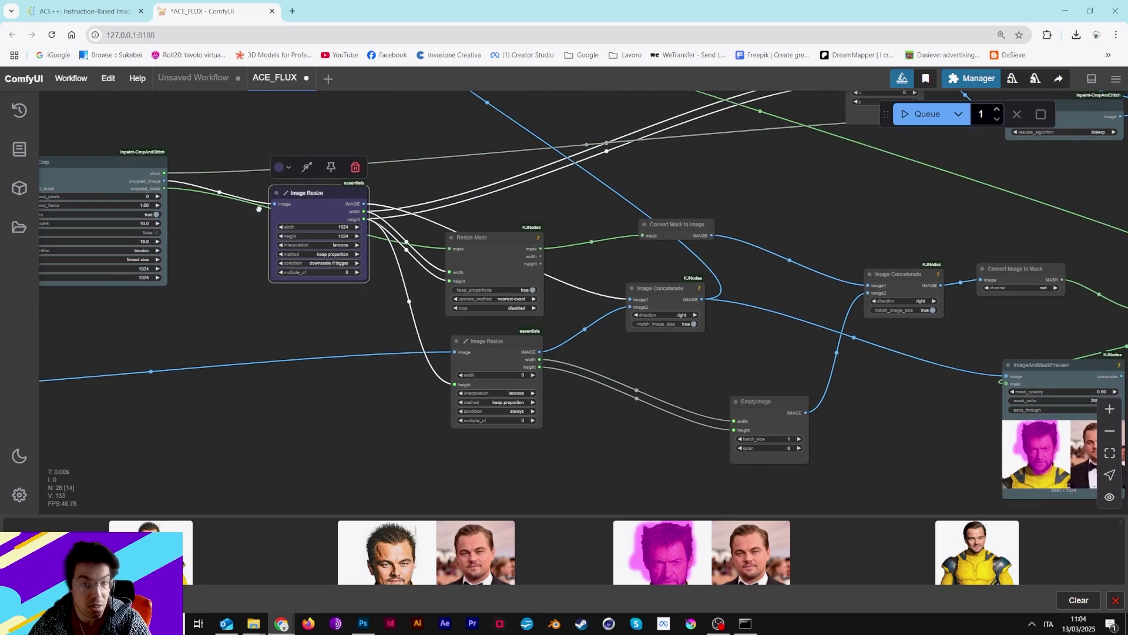
left_click_drag(131, 247, 250, 213)
left_click_drag(638, 330, 451, 310)
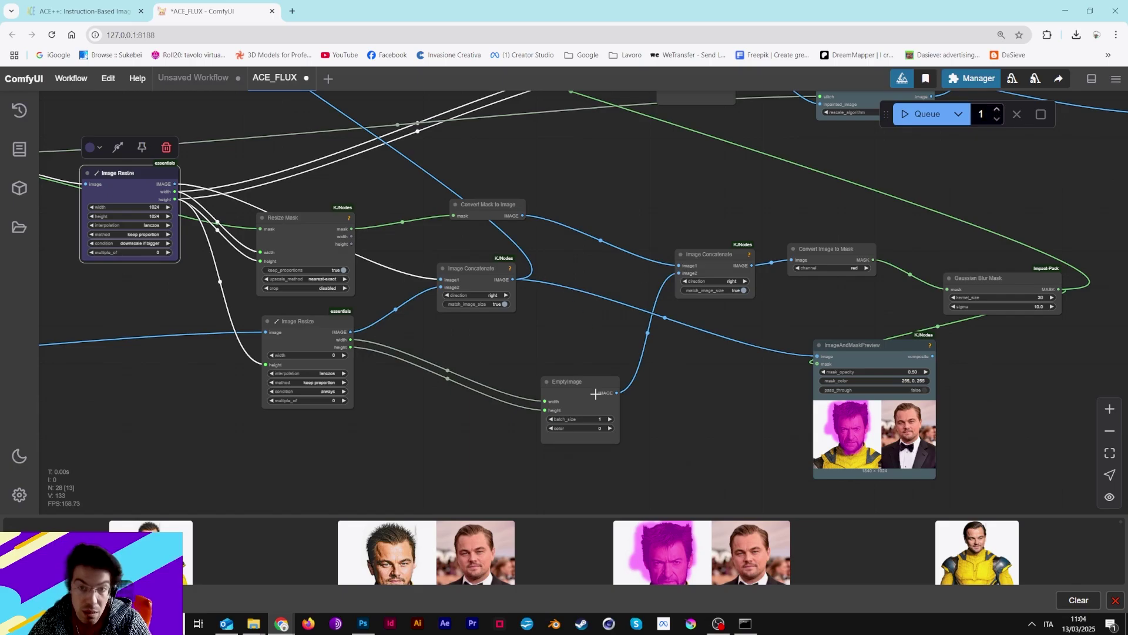
scroll(840, 228, "down", 3)
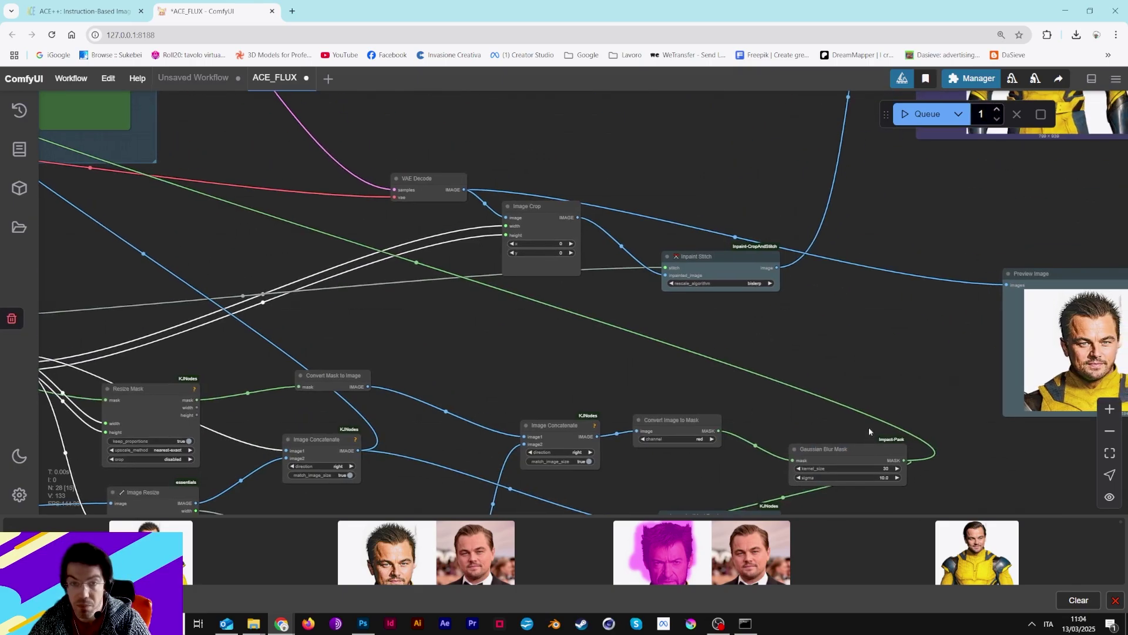
scroll(431, 273, "up", 2)
left_click_drag(432, 273, 744, 378)
left_click_drag(337, 245, 460, 297)
scroll(515, 294, "up", 3)
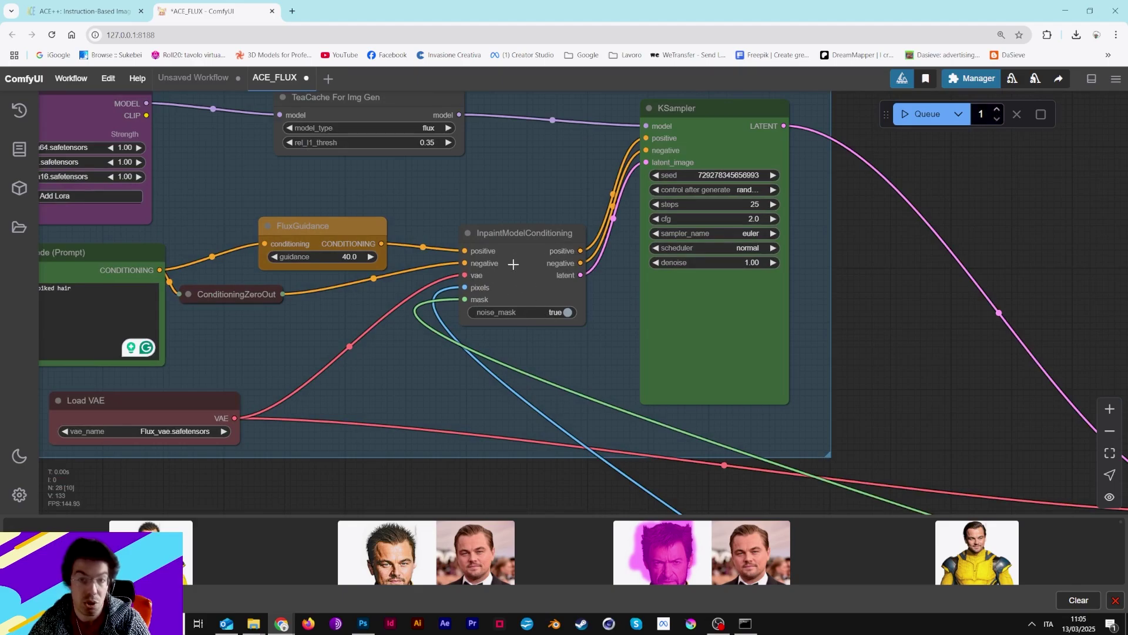
scroll(513, 264, "down", 5)
left_click_drag(600, 432, 547, 312)
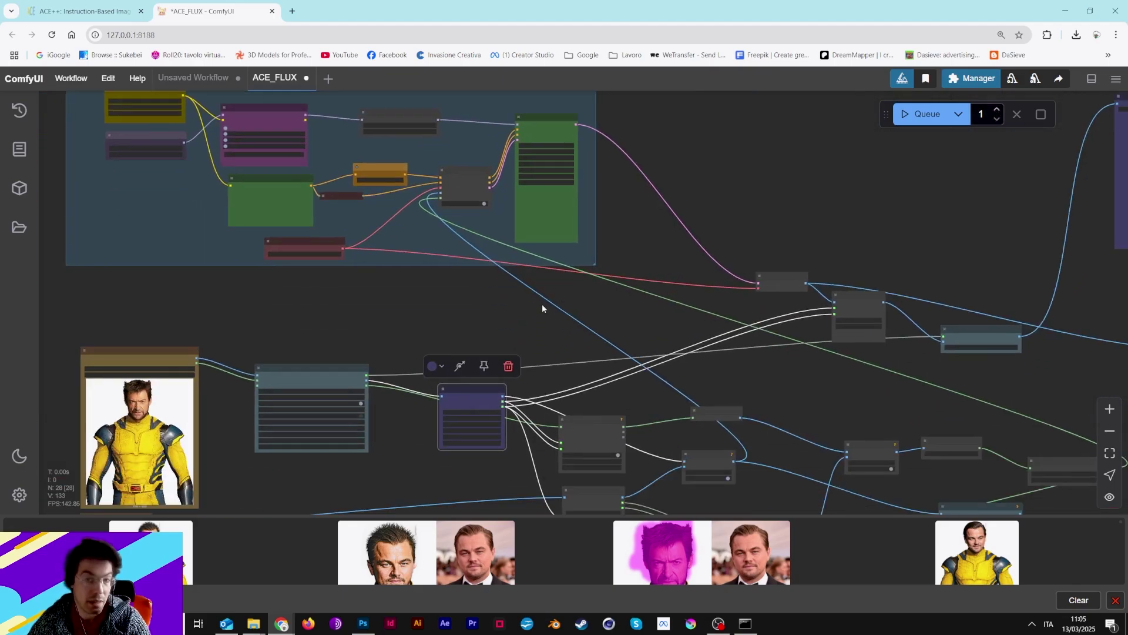
Examine the path from the two image inputs through the Image Concatenate nodes to ImageAndMaskPreview and Gaussian Blur Mask.
scroll(547, 283, "down", 5)
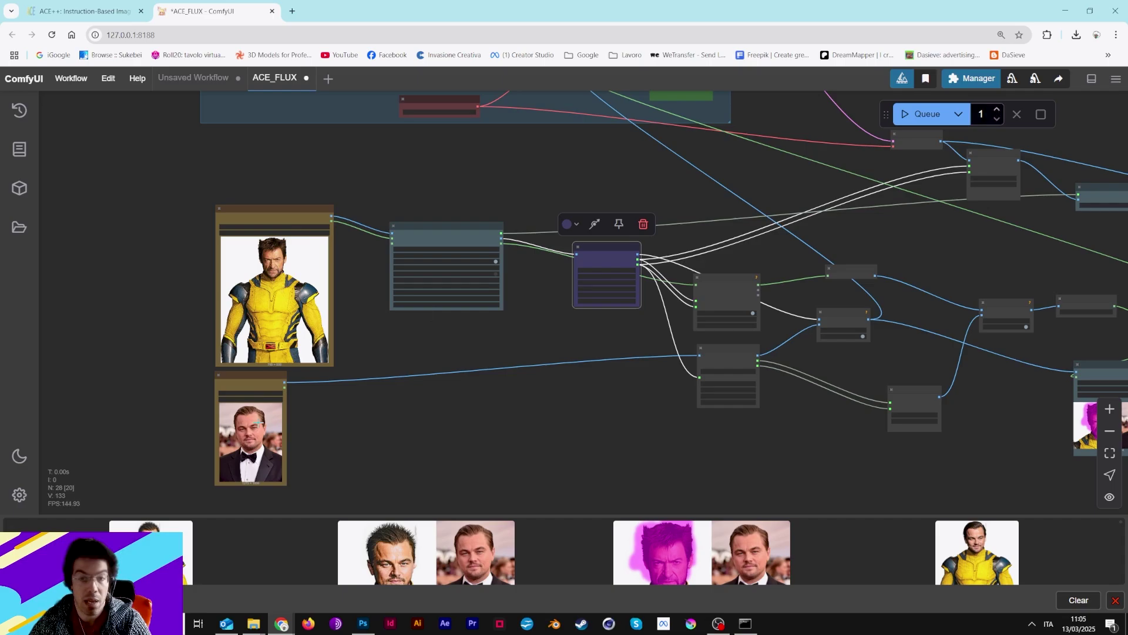
scroll(236, 468, "up", 3)
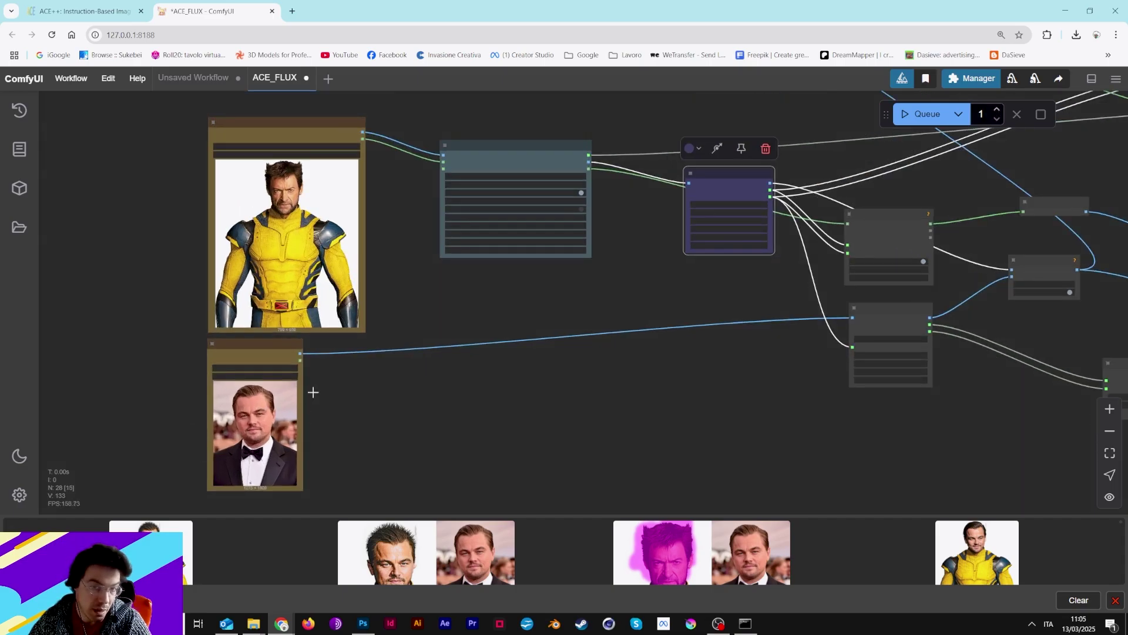
scroll(504, 361, "up", 5)
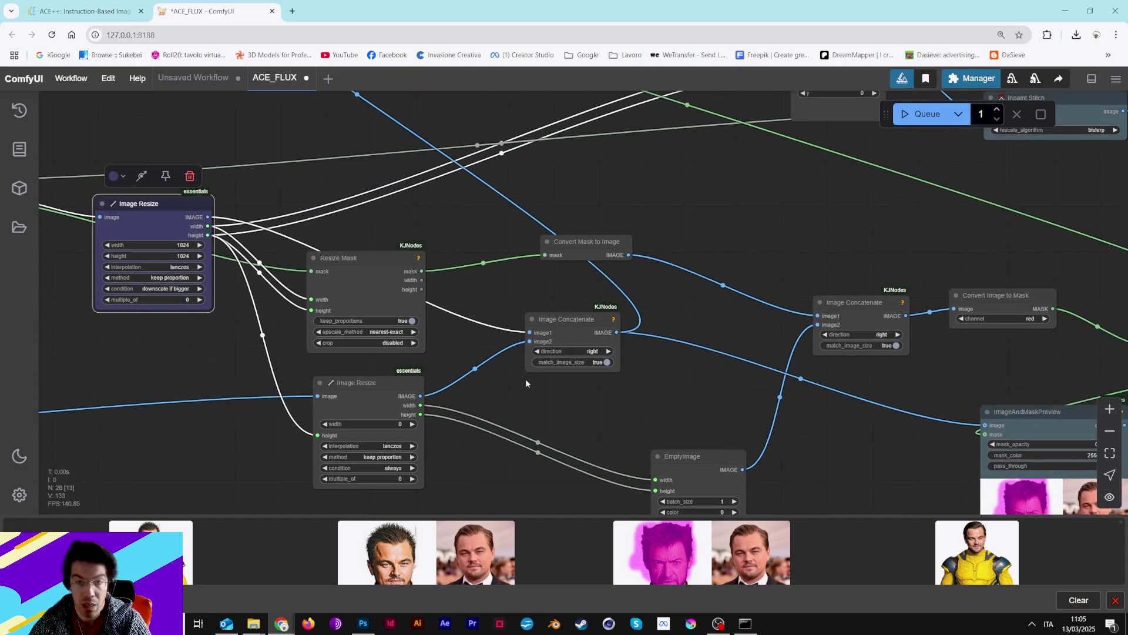
scroll(848, 365, "down", 4)
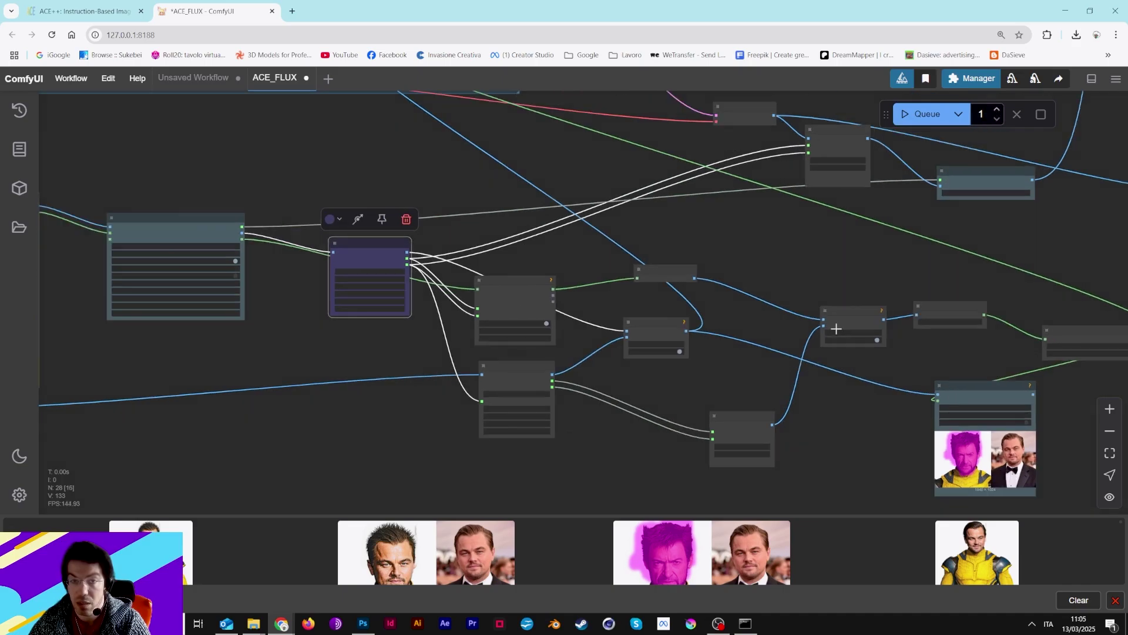
left_click(944, 408)
scroll(803, 439, "up", 3)
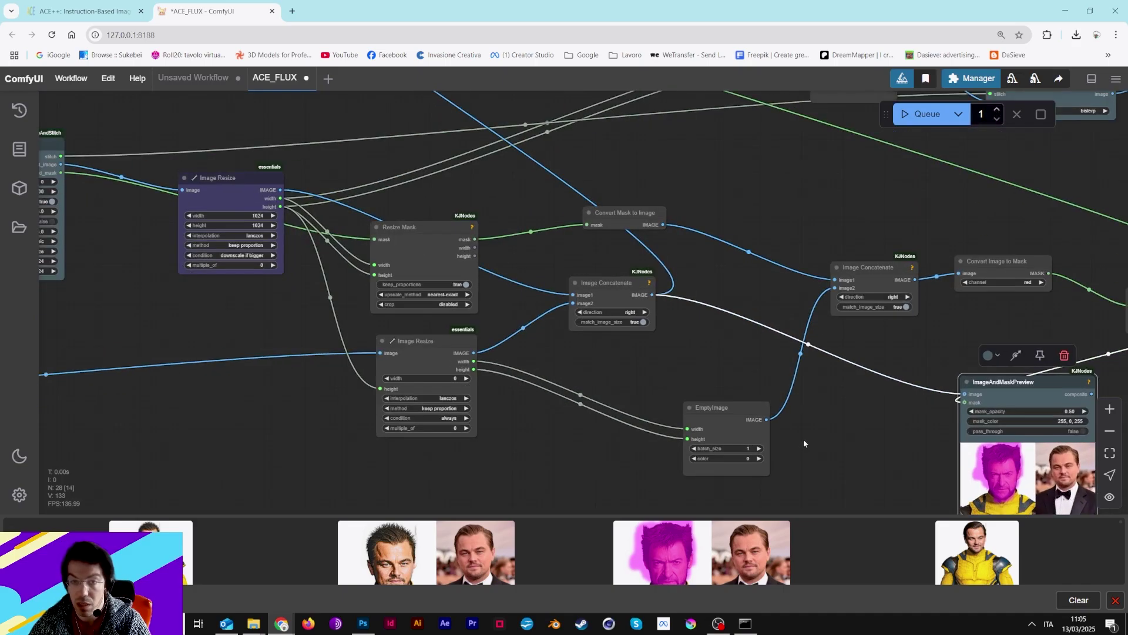
left_click_drag(802, 439, 618, 340)
left_click_drag(775, 258, 721, 431)
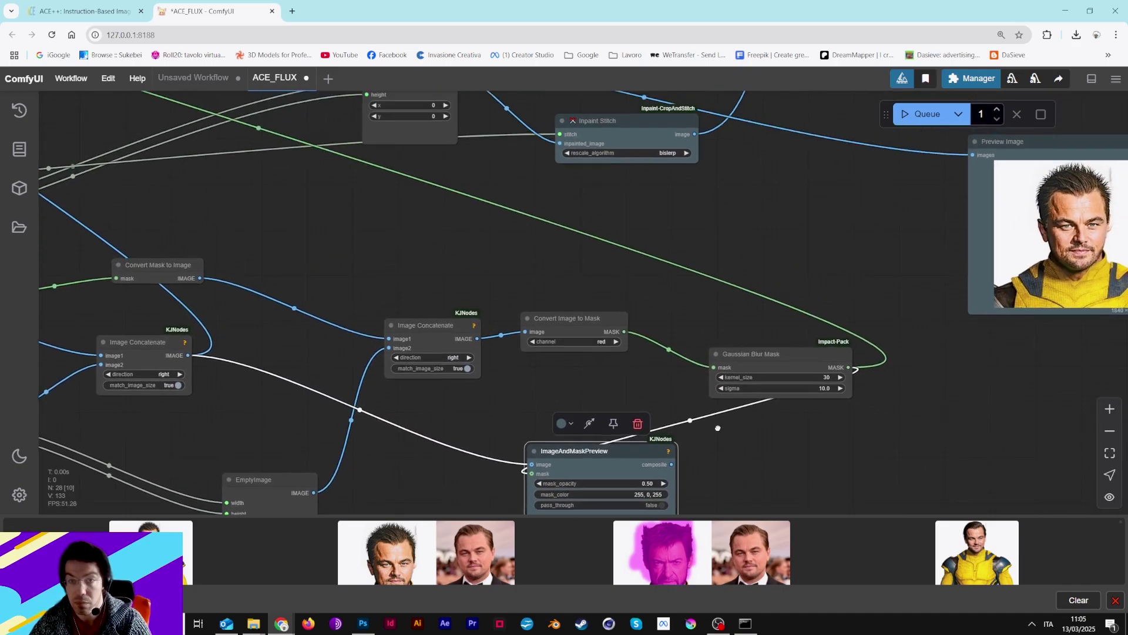
Move the Gaussian Blur Mask node slightly up and left, and trace its mask link to InpaintModelConditioning.
left_click_drag(775, 358, 748, 344)
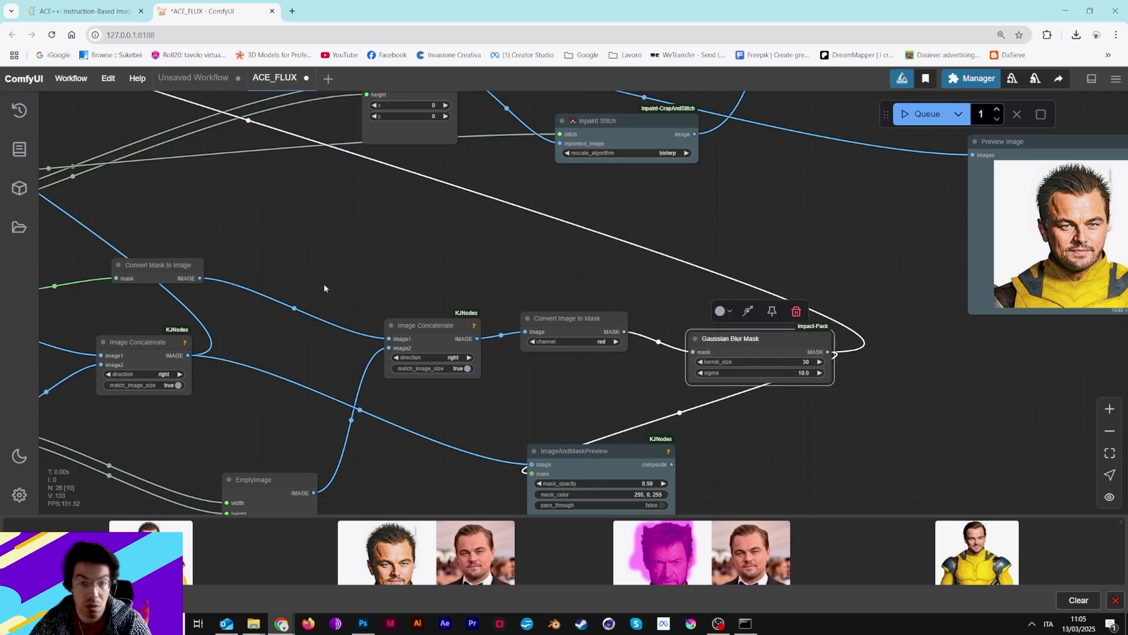
scroll(655, 382, "down", 5)
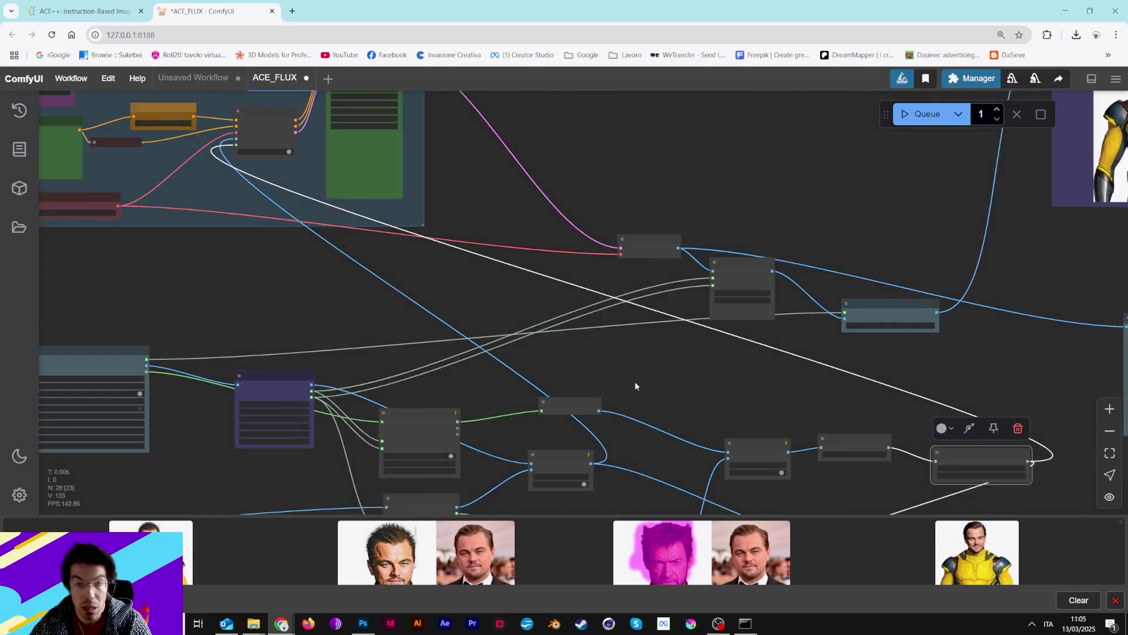
scroll(635, 382, "up", 8)
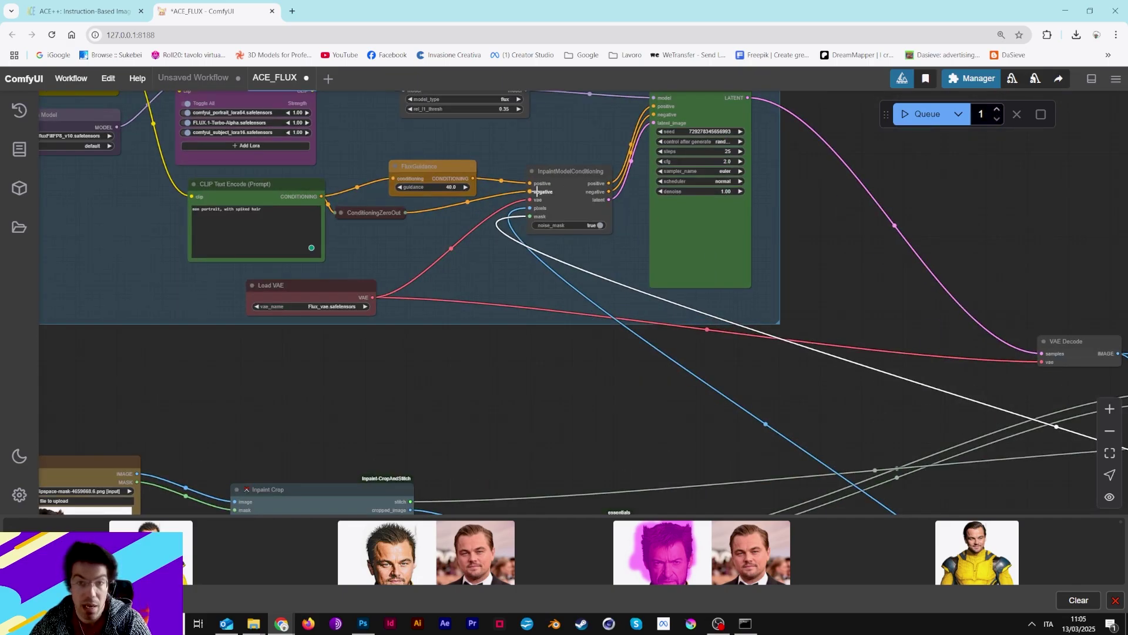
scroll(536, 191, "up", 2)
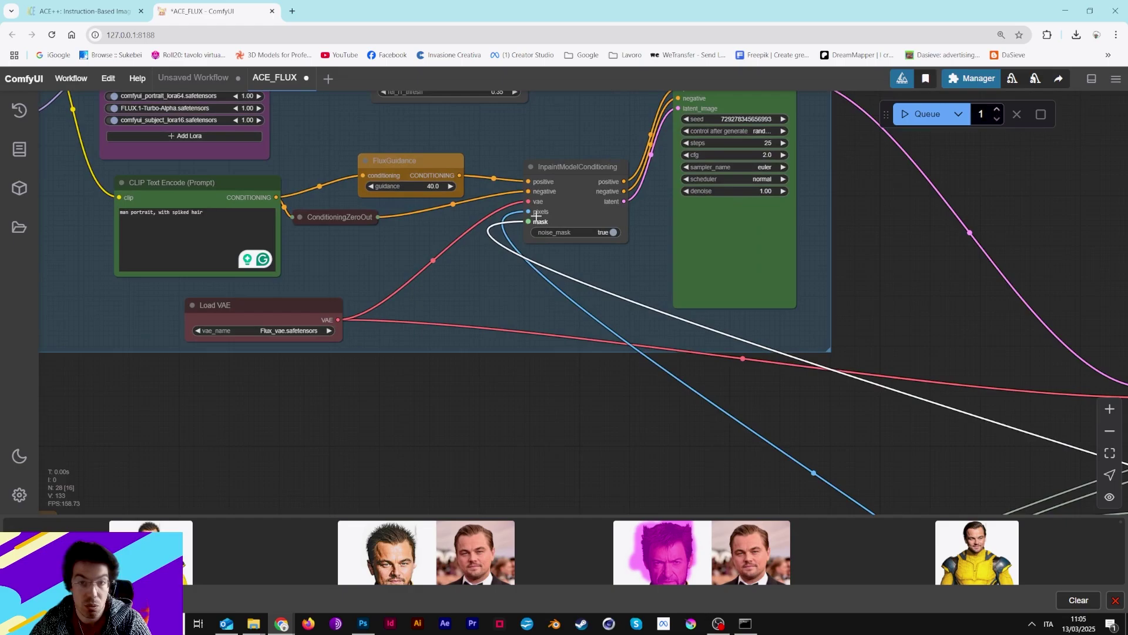
scroll(532, 213, "up", 3)
scroll(527, 211, "down", 4)
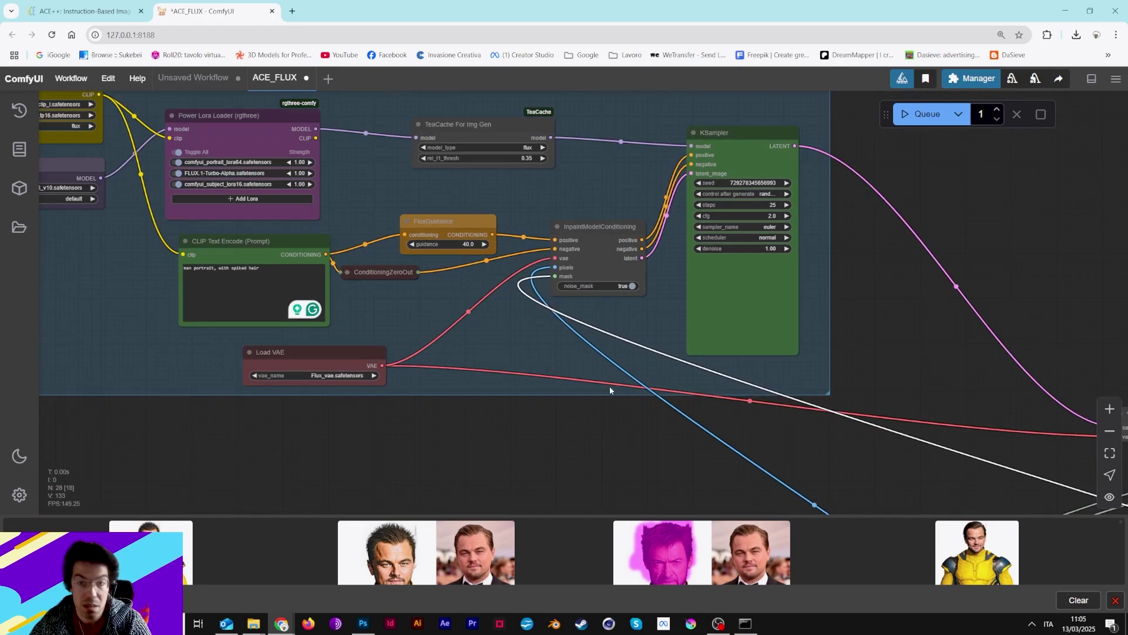
left_click_drag(609, 386, 786, 357)
scroll(650, 279, "up", 4)
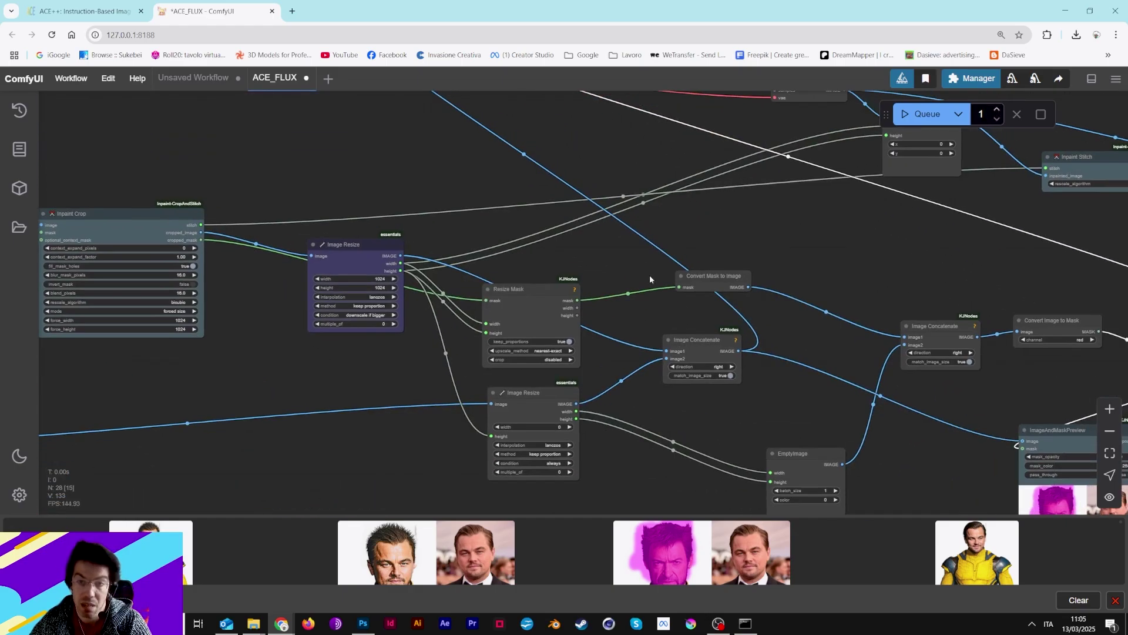
Select the first Image Concatenate node and examine how its image output feeds InpaintModelConditioning and ImageAndMaskPreview.
left_click(704, 351)
scroll(451, 345, "down", 3)
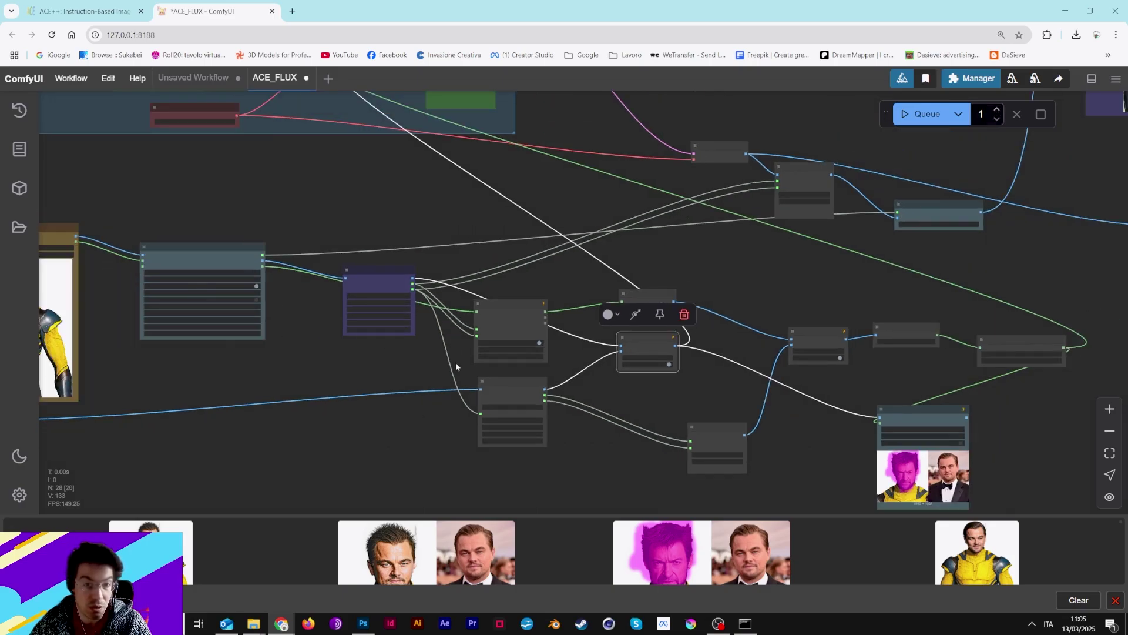
left_click_drag(456, 366, 510, 451)
left_click_drag(424, 155, 506, 235)
scroll(506, 235, "up", 3)
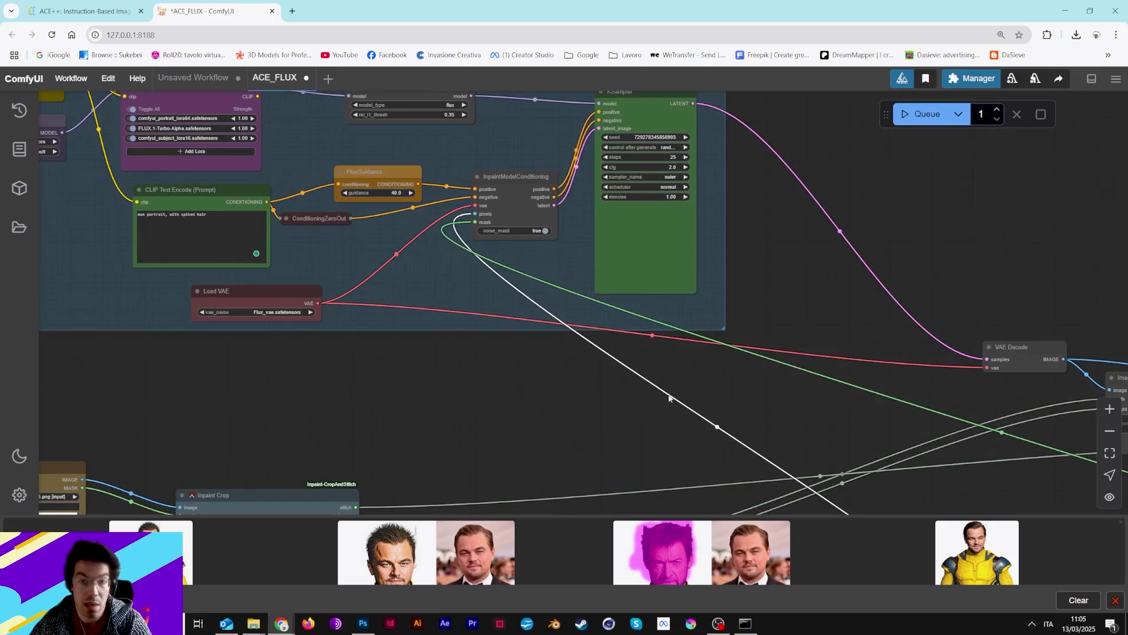
scroll(669, 398, "down", 3)
left_click_drag(640, 352, 536, 240)
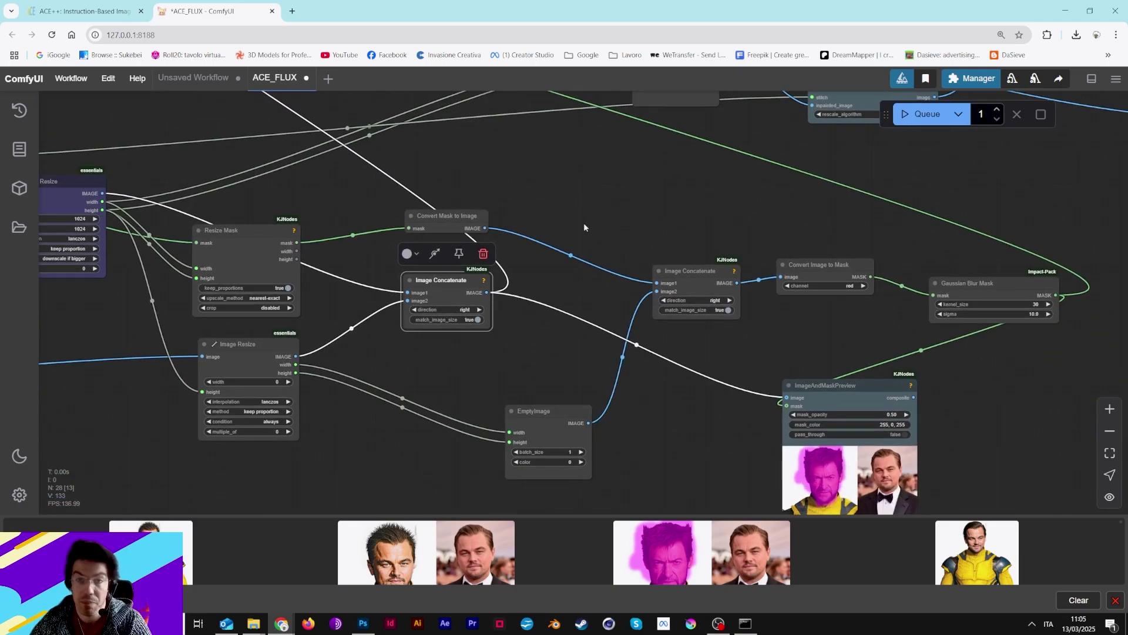
scroll(375, 305, "down", 3)
scroll(368, 297, "down", 2)
left_click_drag(368, 298, 436, 343)
scroll(435, 343, "up", 1)
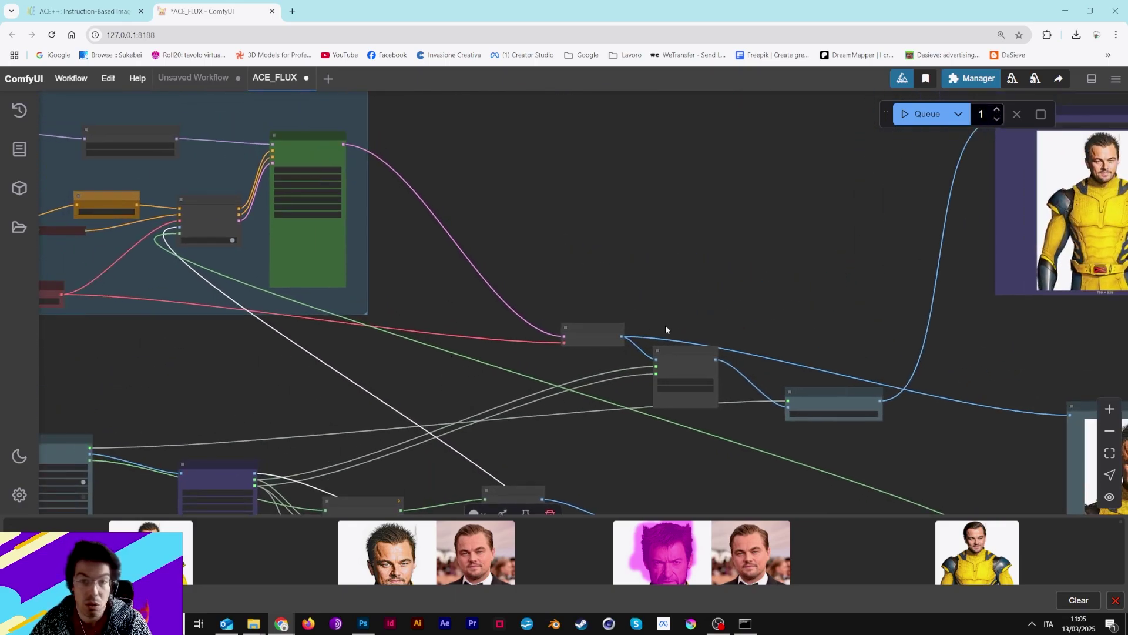
Space out the decode nodes by moving VAE Decode up, Image Crop right and slightly up, and Inpaint Stitch right.
left_click_drag(594, 329, 594, 277)
scroll(609, 273, "up", 2)
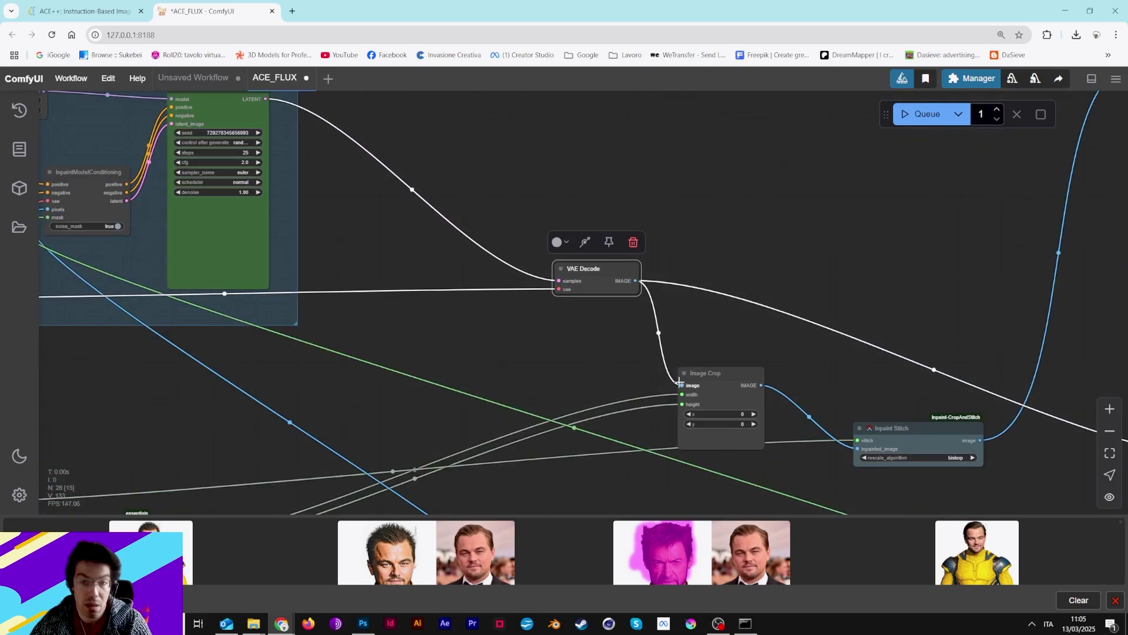
left_click_drag(680, 383, 756, 365)
left_click_drag(910, 362, 566, 252)
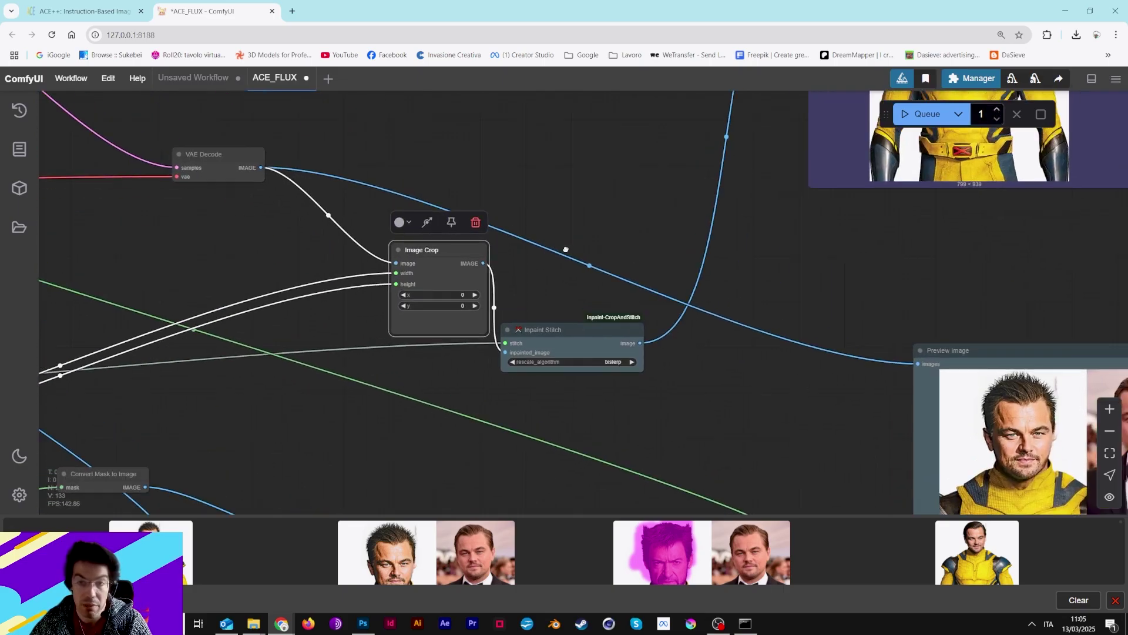
left_click_drag(558, 325, 650, 324)
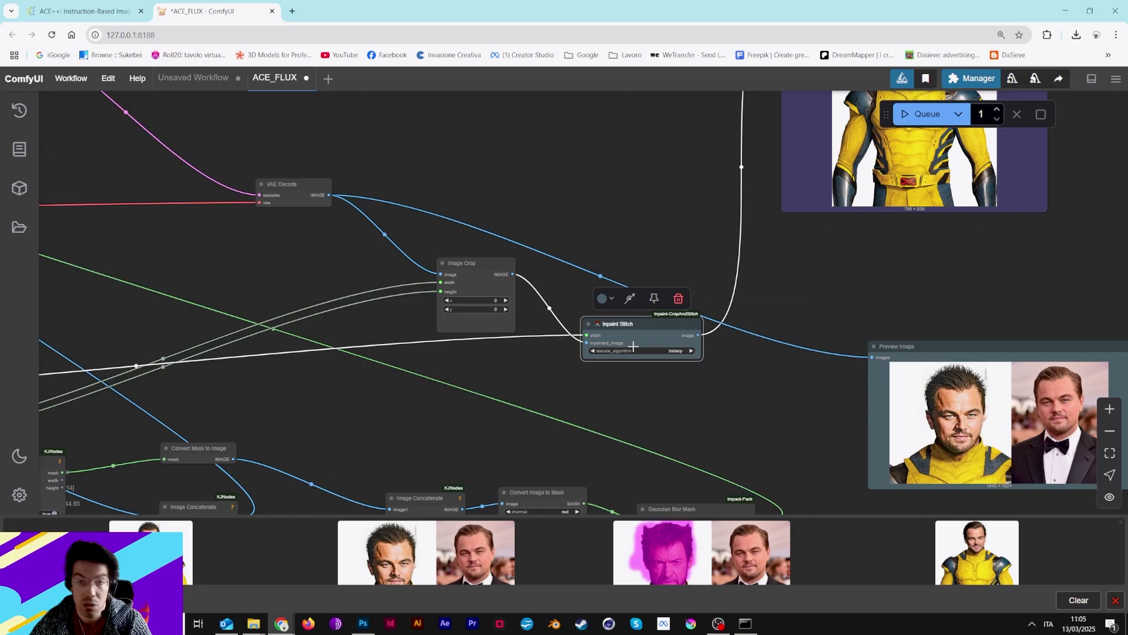
Examine how Inpaint Stitch feeds the Save Image node and how VAE Decode feeds the Preview Image node.
scroll(639, 333, "up", 7)
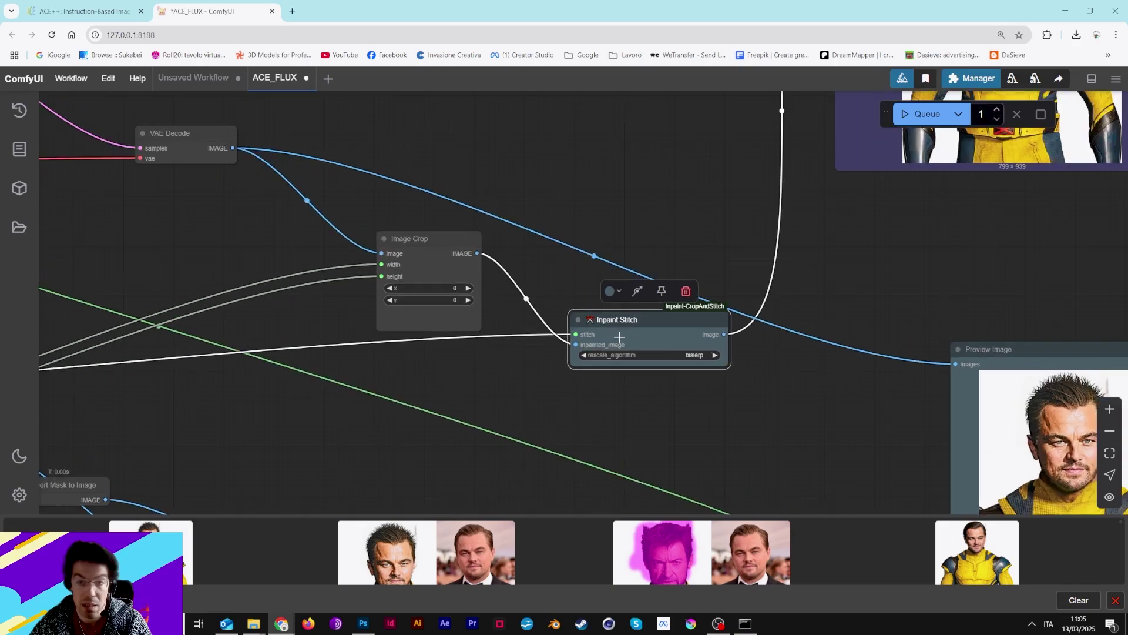
scroll(639, 333, "down", 10)
left_click_drag(744, 295, 706, 333)
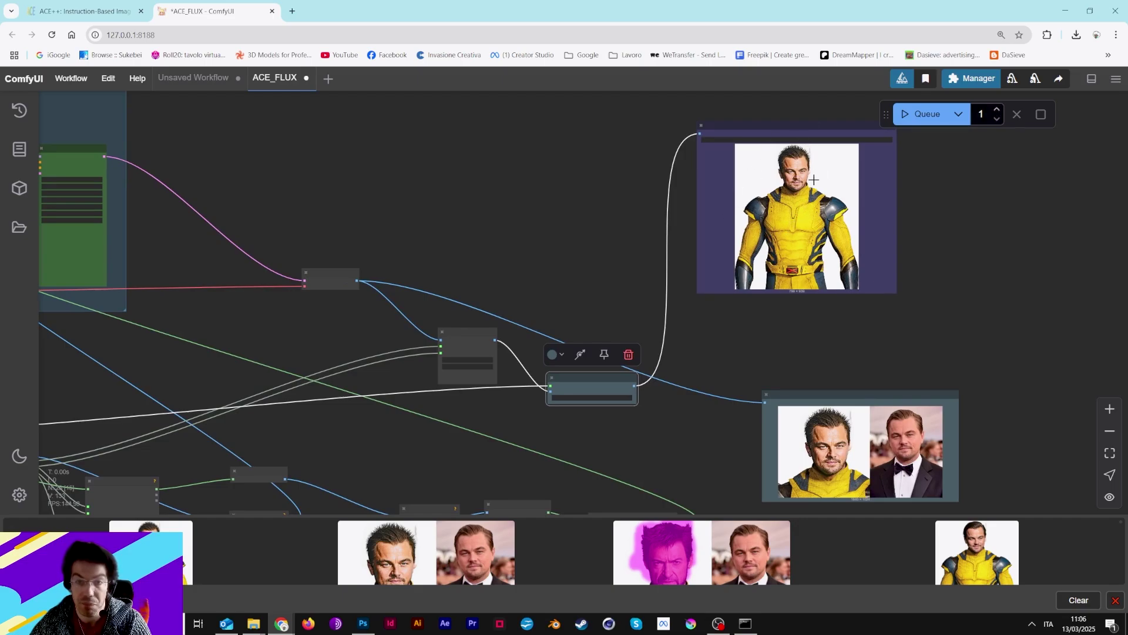
scroll(809, 221, "up", 5)
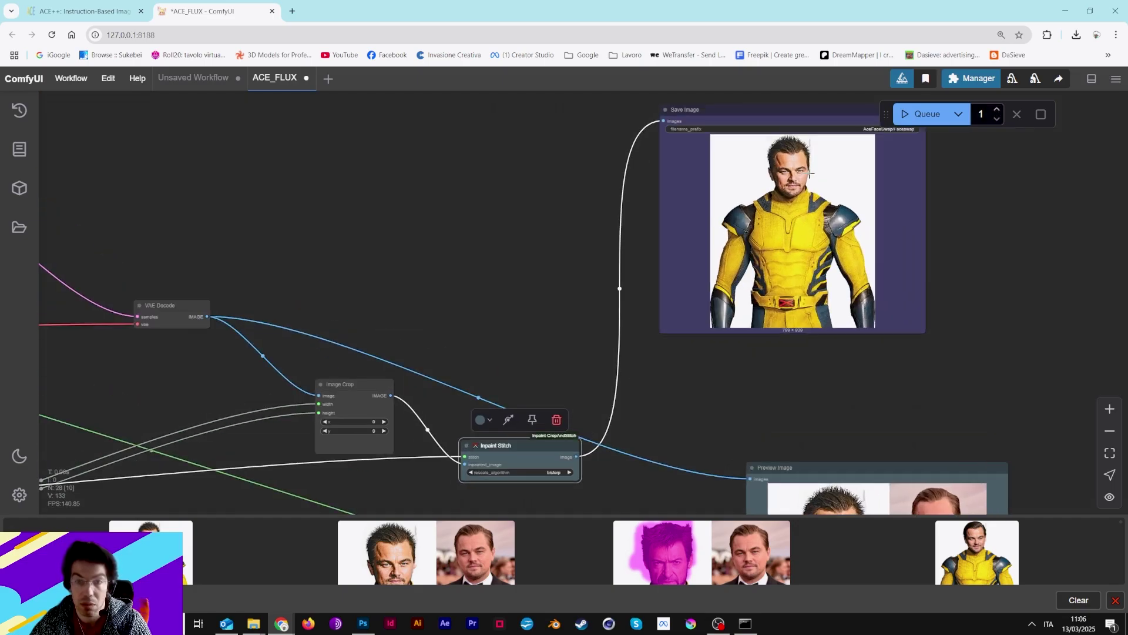
scroll(625, 378, "down", 3)
left_click_drag(618, 455, 596, 255)
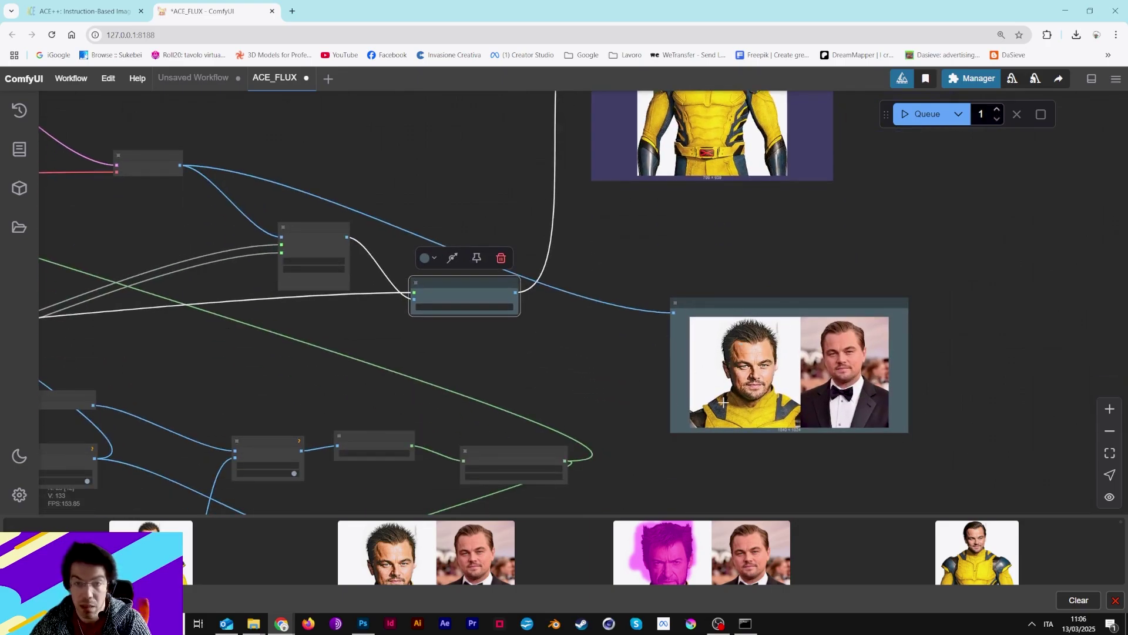
scroll(669, 402, "up", 3)
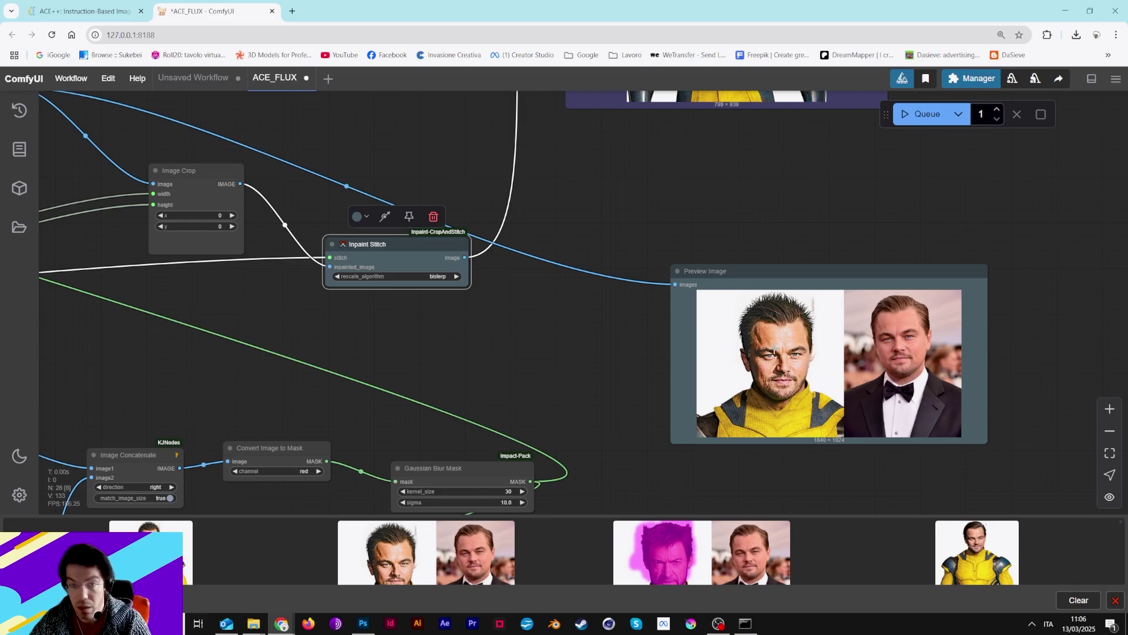
scroll(580, 389, "down", 12)
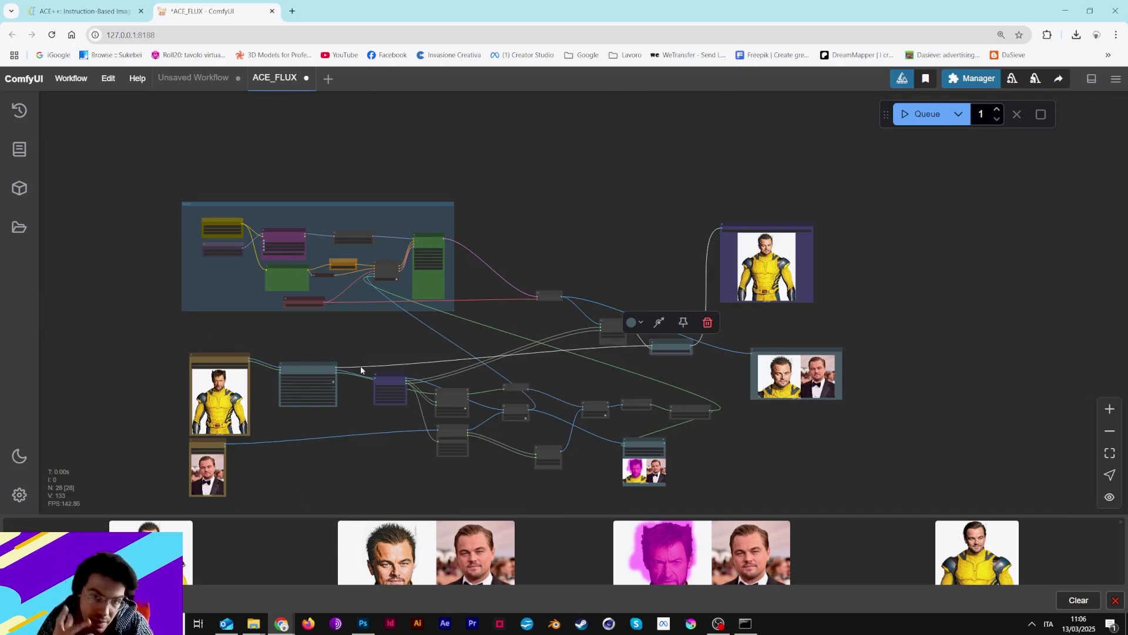
Move the purple Image Resize node left and slightly up, closer to the Inpaint Crop node.
scroll(423, 269, "up", 3)
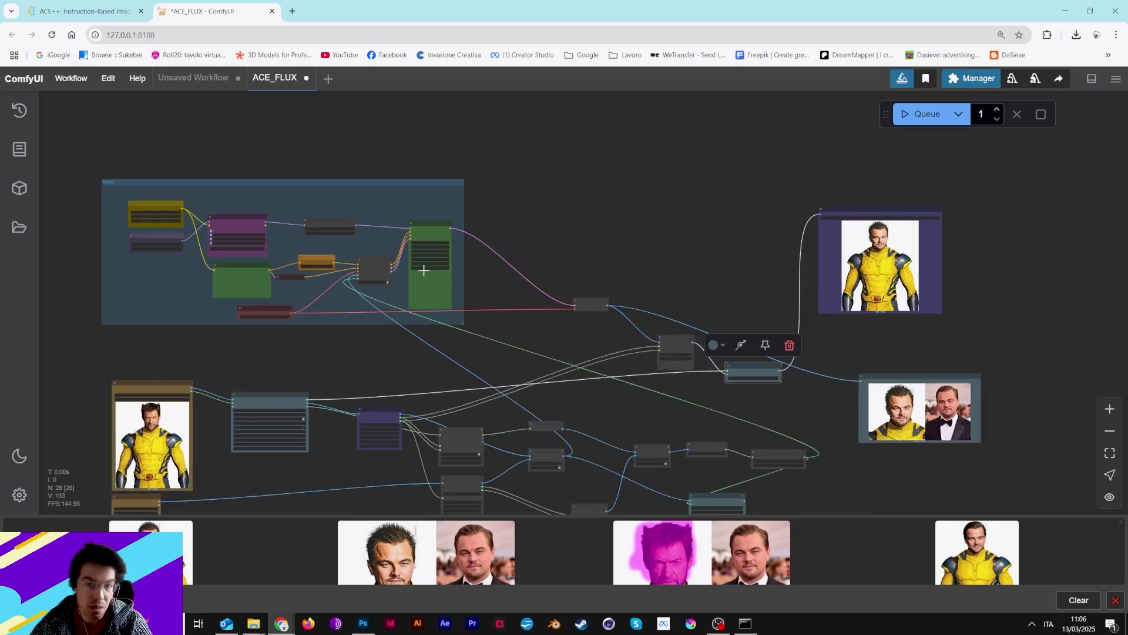
left_click_drag(359, 318, 434, 174)
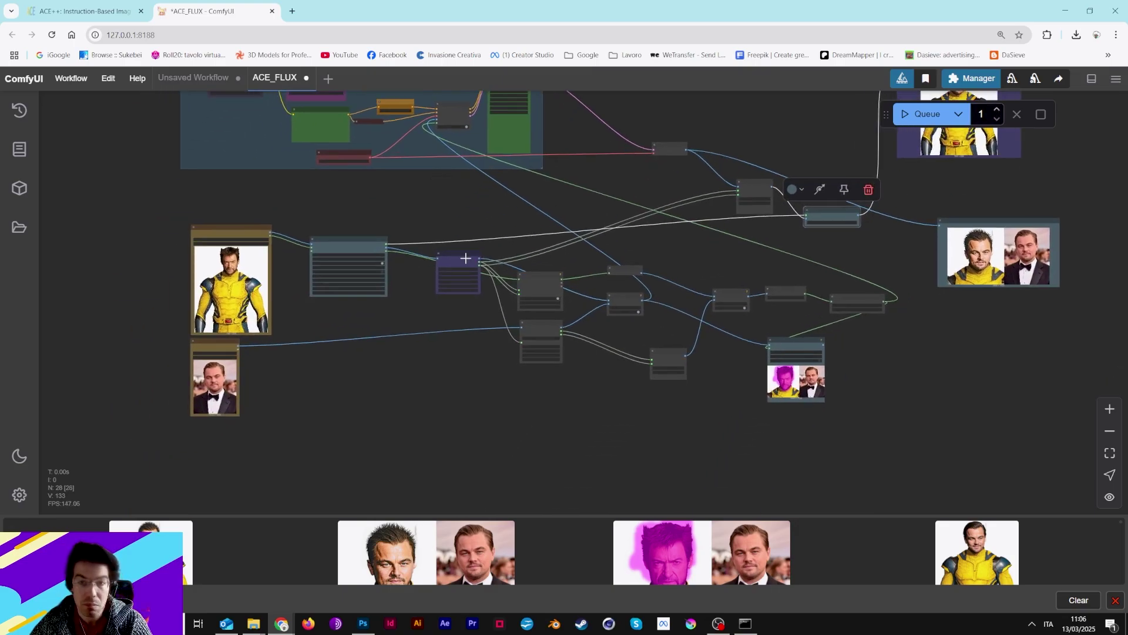
scroll(465, 259, "up", 7)
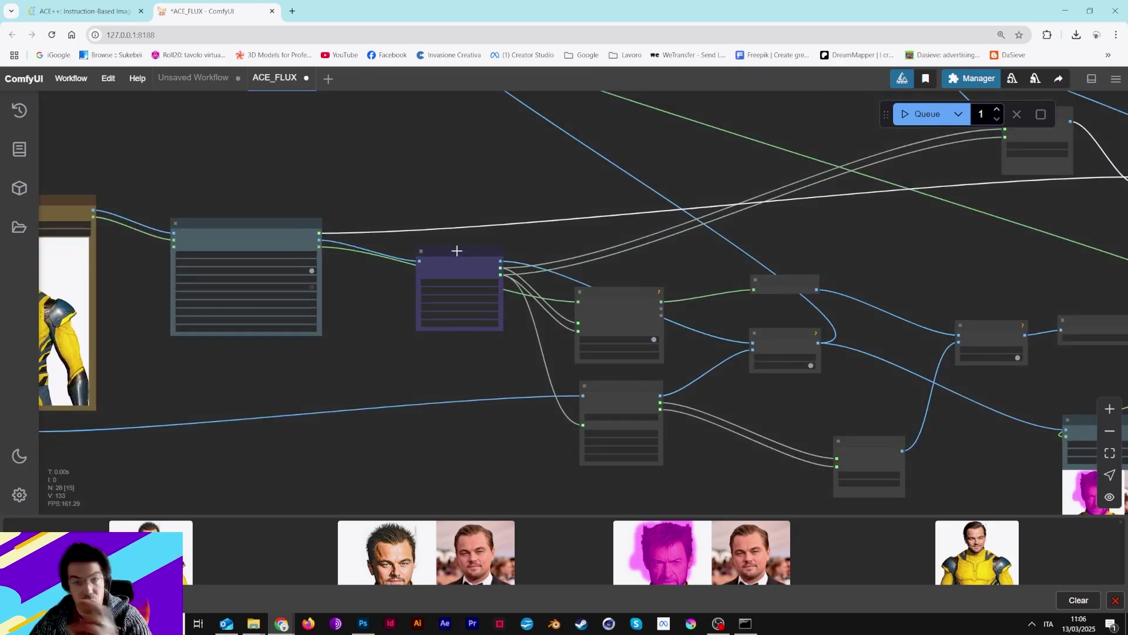
scroll(456, 250, "up", 3)
left_click_drag(390, 222, 328, 214)
scroll(328, 214, "down", 8)
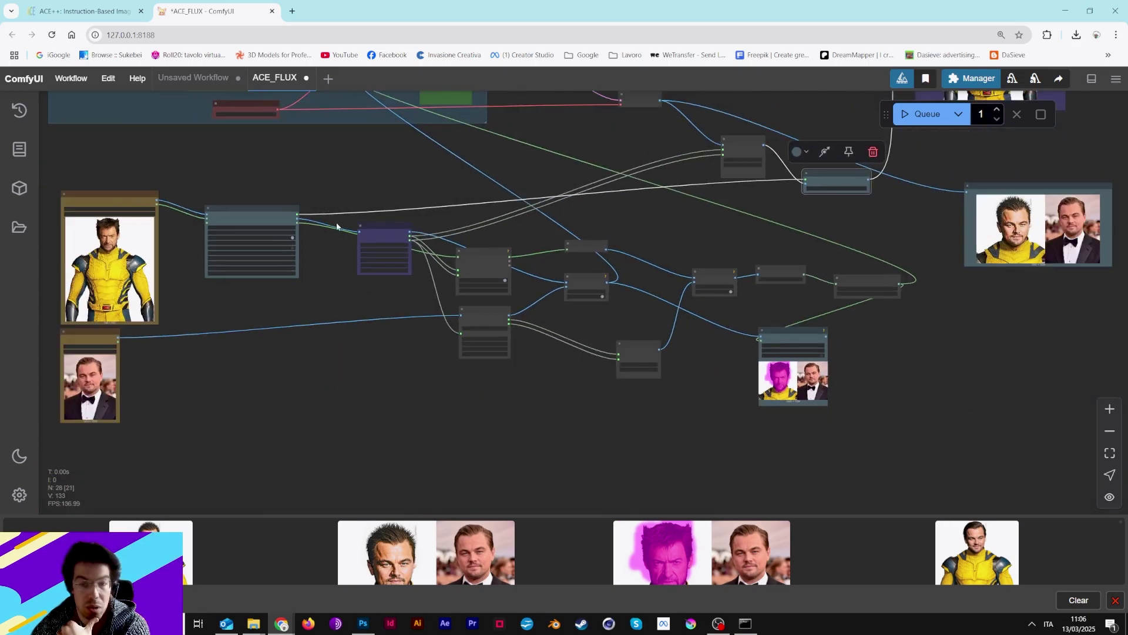
scroll(342, 229, "up", 8)
left_click_drag(422, 226, 382, 206)
Move the Convert Mask to Image node slightly left and the ImageAndMaskPreview node up and left, beneath the second Image Concatenate node.
scroll(714, 285, "down", 5)
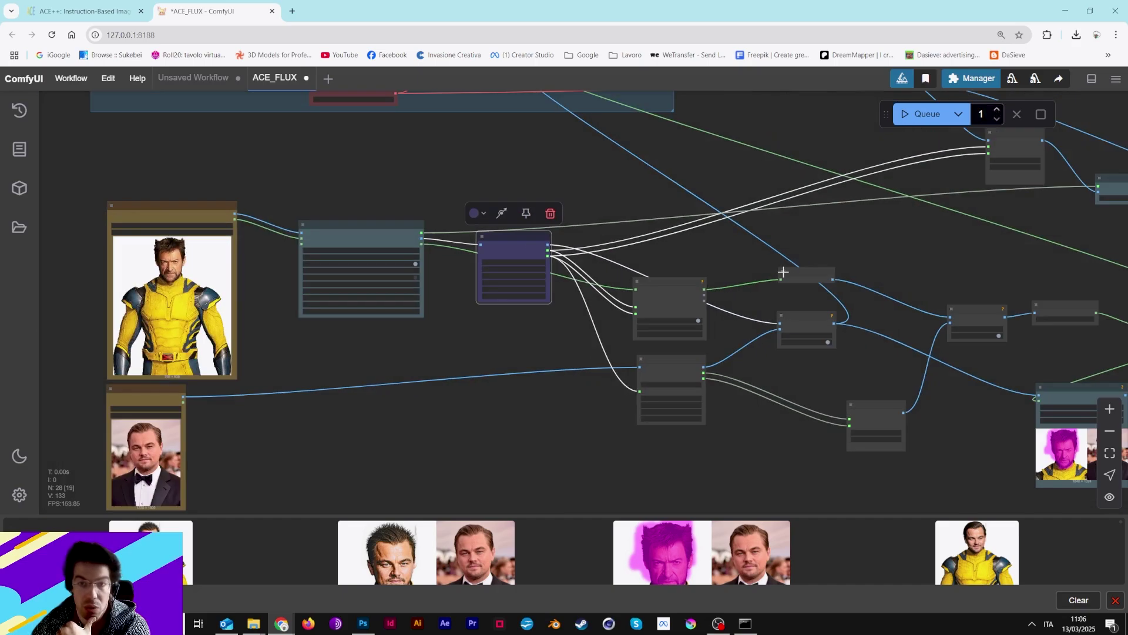
left_click_drag(785, 271, 755, 271)
left_click_drag(886, 246, 563, 262)
left_click_drag(779, 407, 703, 376)
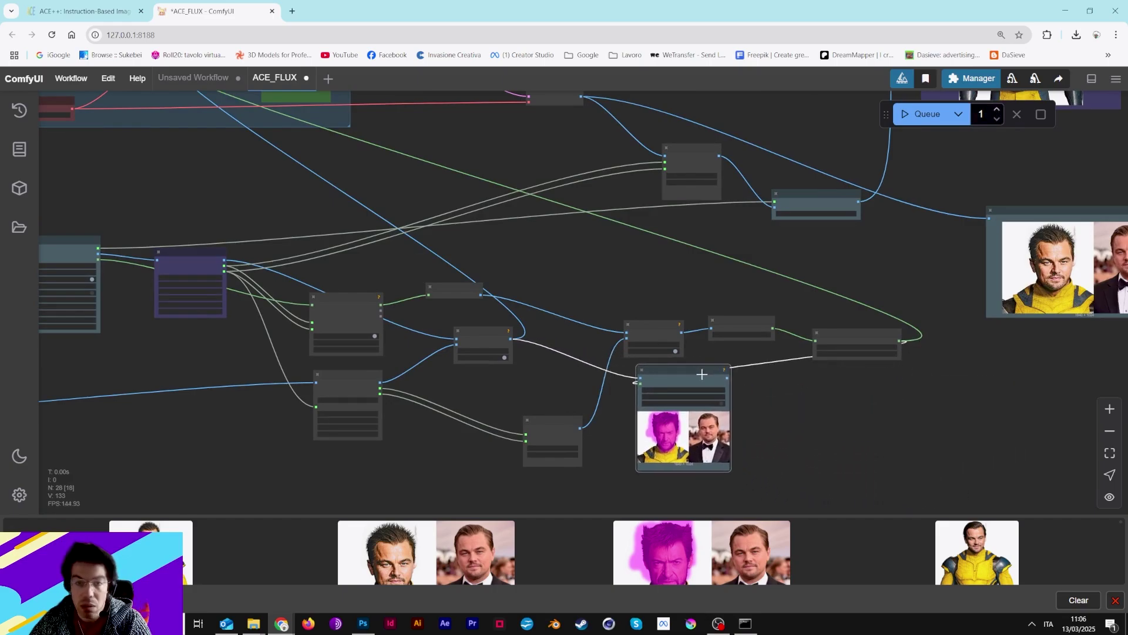
Examine the base image and new image input nodes and the base image's connections to Inpaint Crop.
left_click_drag(88, 352, 517, 315)
scroll(355, 316, "up", 4)
scroll(355, 321, "up", 1)
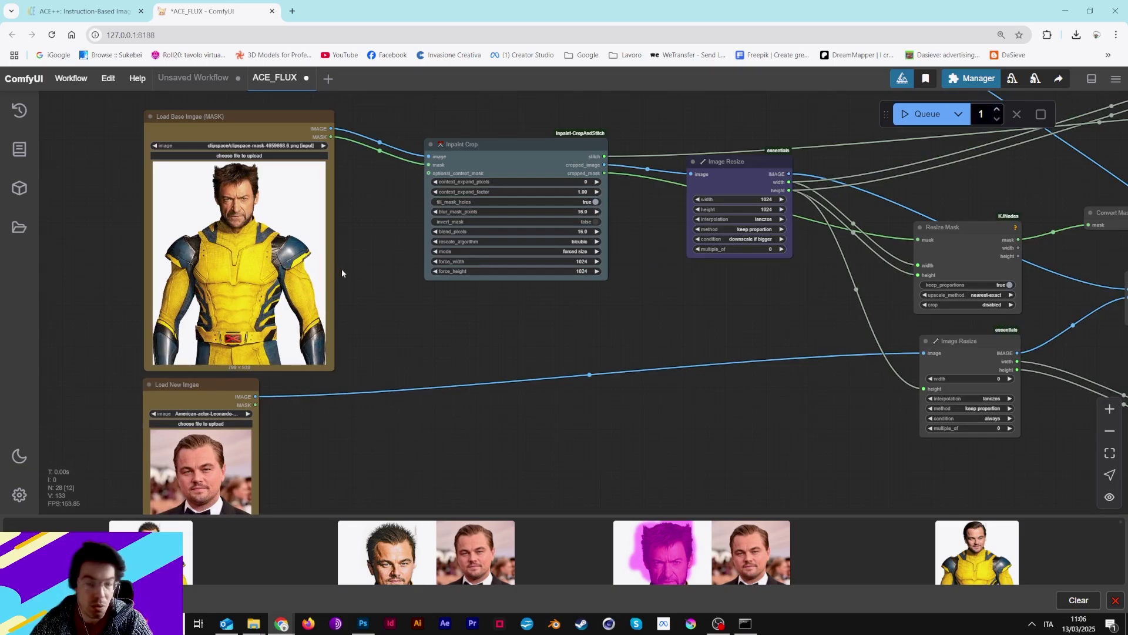
scroll(402, 251, "down", 6)
left_click_drag(511, 184, 447, 290)
scroll(322, 314, "up", 14)
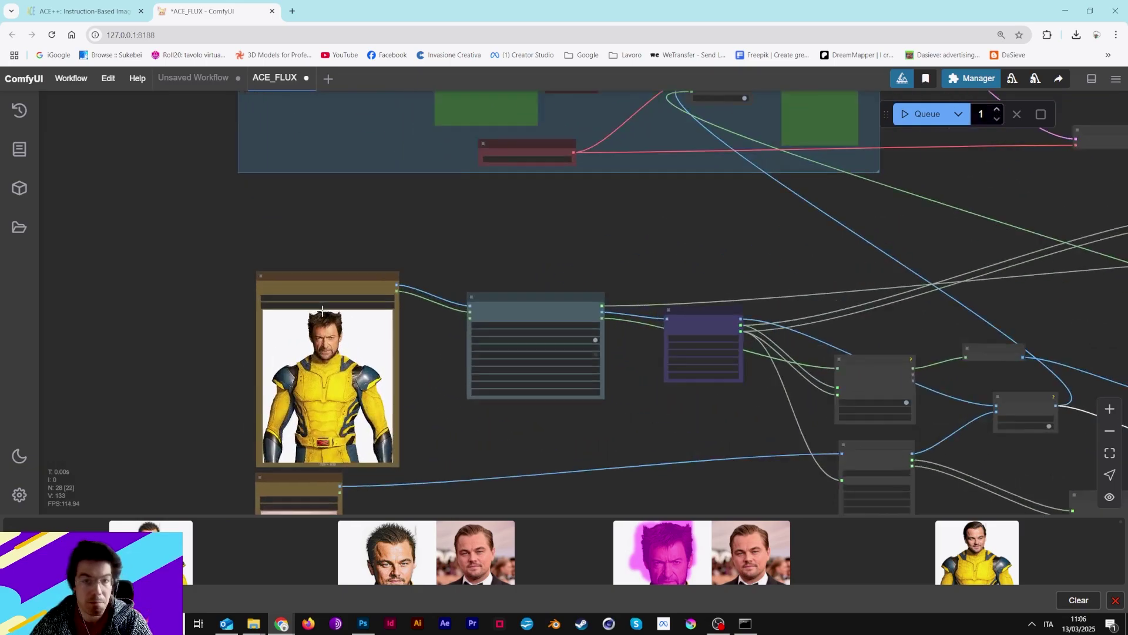
left_click_drag(322, 314, 377, 216)
scroll(372, 256, "up", 1)
scroll(372, 255, "up", 1)
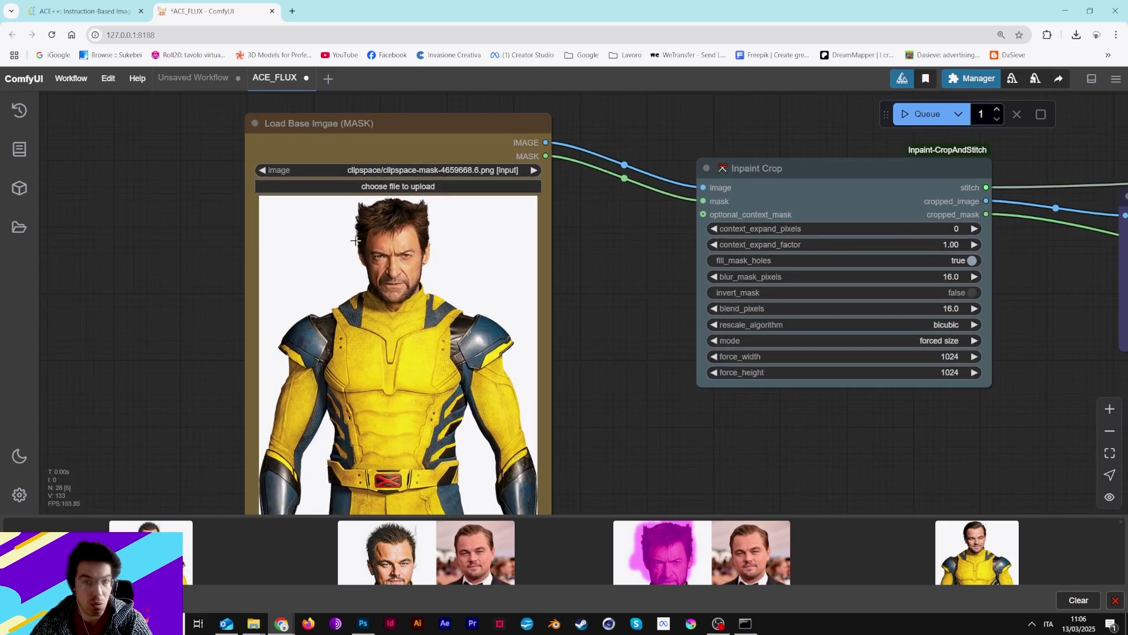
scroll(579, 303, "down", 3)
scroll(439, 229, "up", 4)
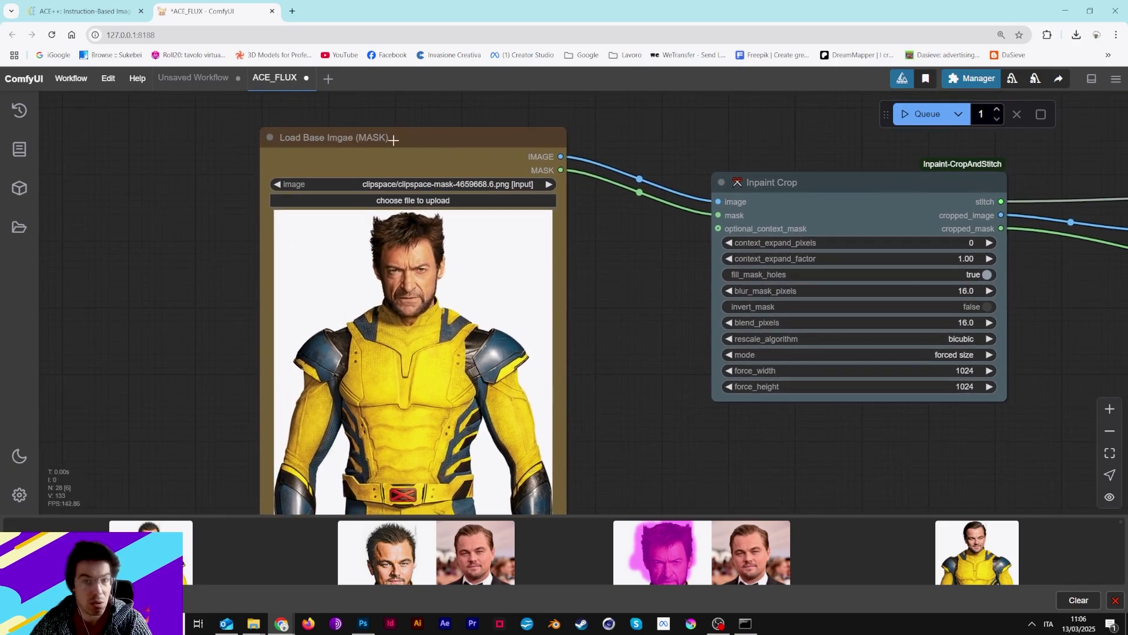
Open the base image in the mask editor, paint over the man's whole head with a thicker brush, and save the mask.
right_click(404, 301)
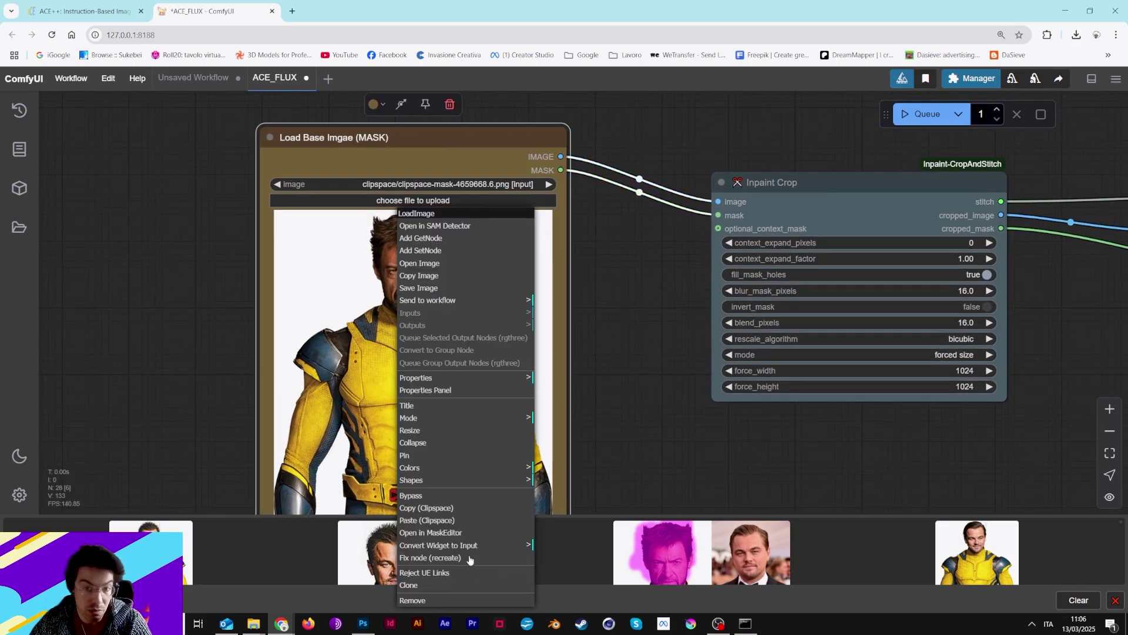
left_click(439, 534)
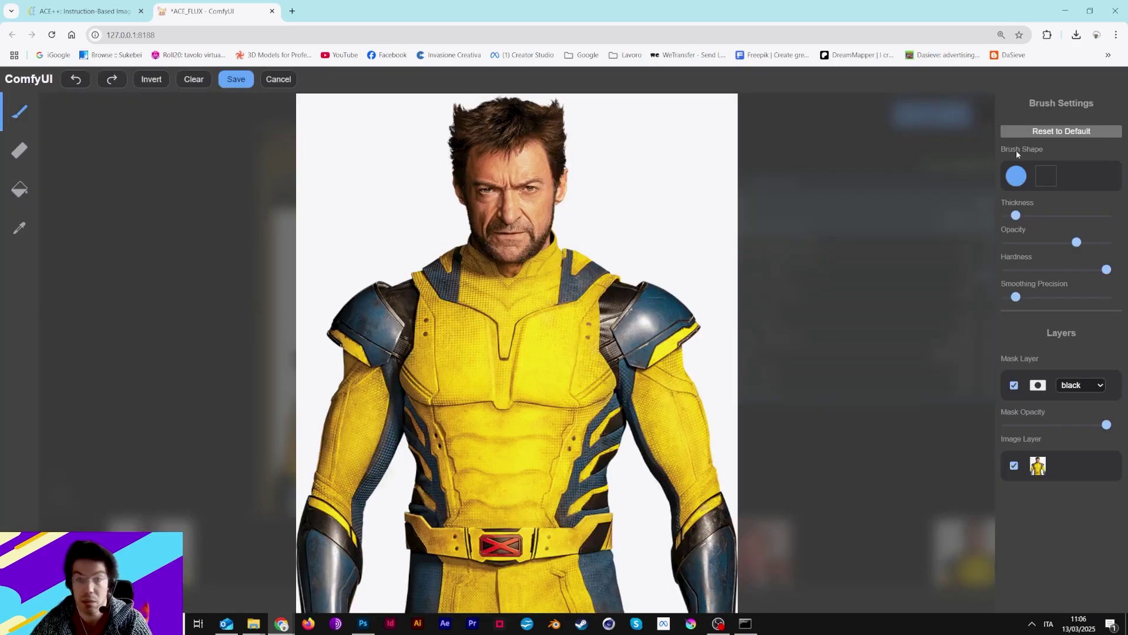
left_click_drag(1016, 215, 1032, 216)
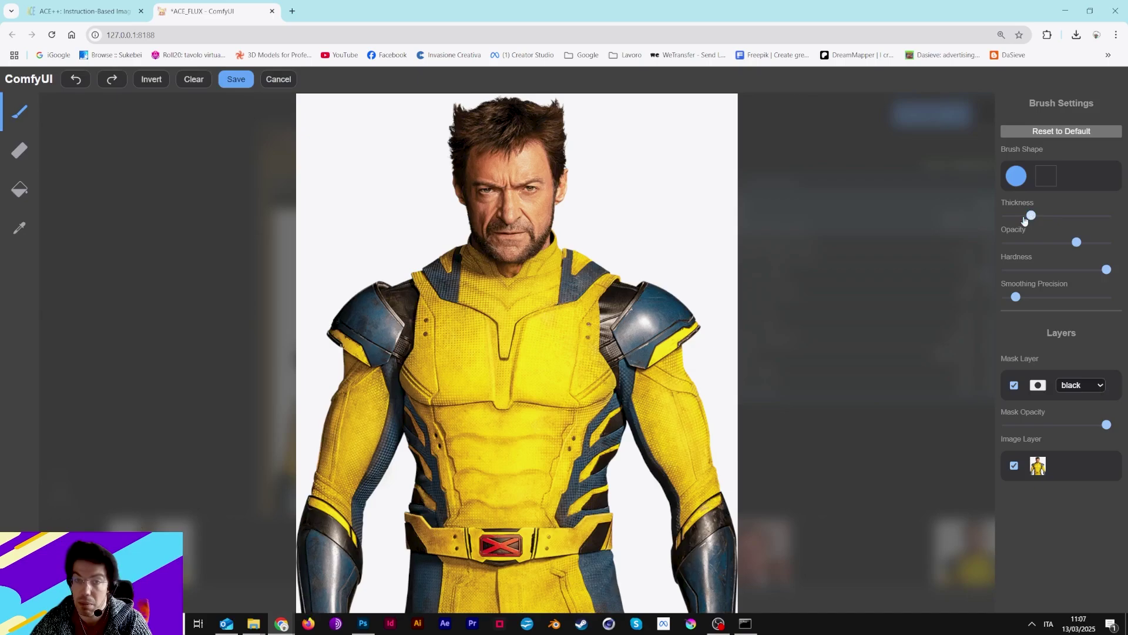
mouse_move(468, 130)
left_mouse_down()
mouse_move(561, 122)
mouse_move(566, 174)
mouse_move(528, 253)
mouse_move(510, 261)
mouse_move(477, 228)
mouse_move(458, 116)
mouse_move(527, 145)
mouse_move(531, 230)
mouse_move(509, 235)
mouse_move(504, 114)
mouse_move(485, 114)
mouse_move(559, 112)
mouse_move(464, 111)
mouse_move(461, 158)
left_mouse_up()
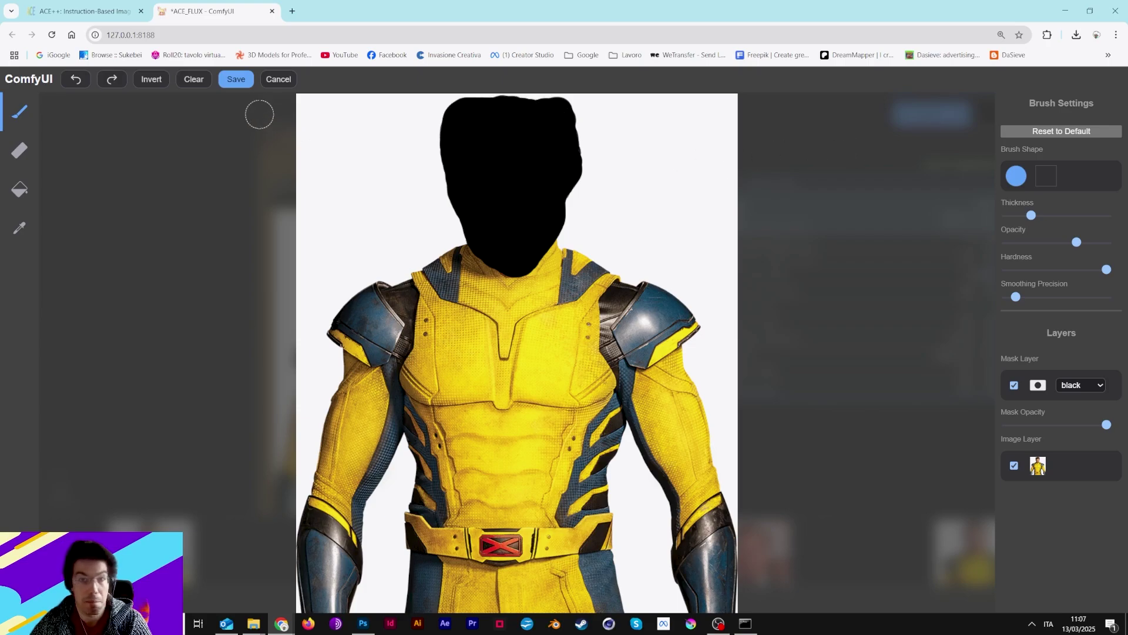
left_click(236, 78)
left_click_drag(668, 404, 479, 391)
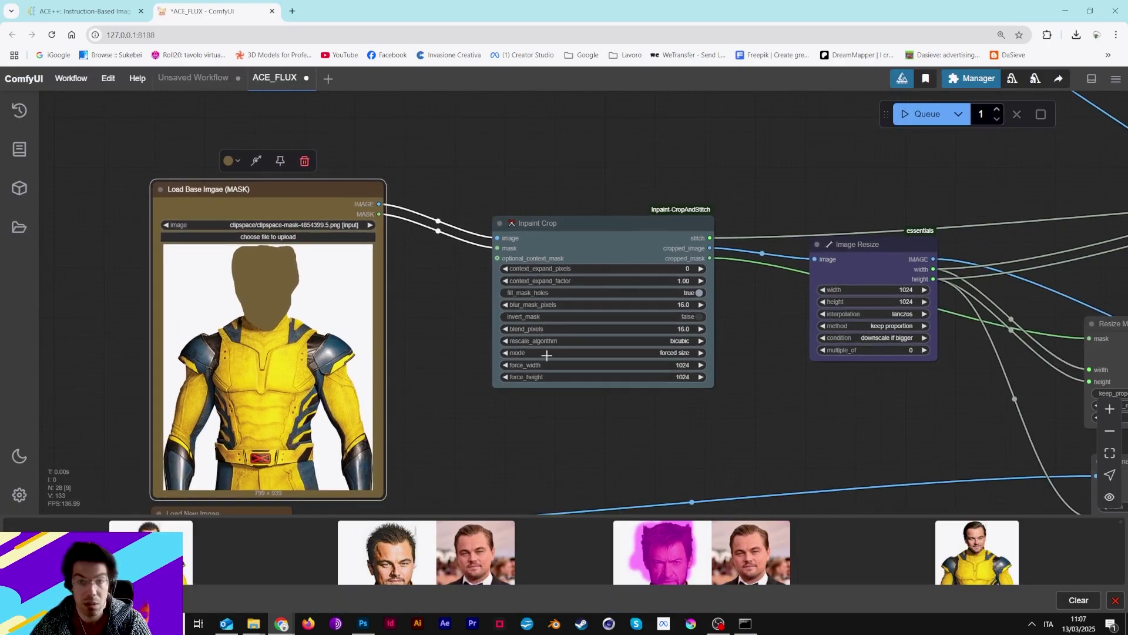
scroll(564, 361, "down", 3)
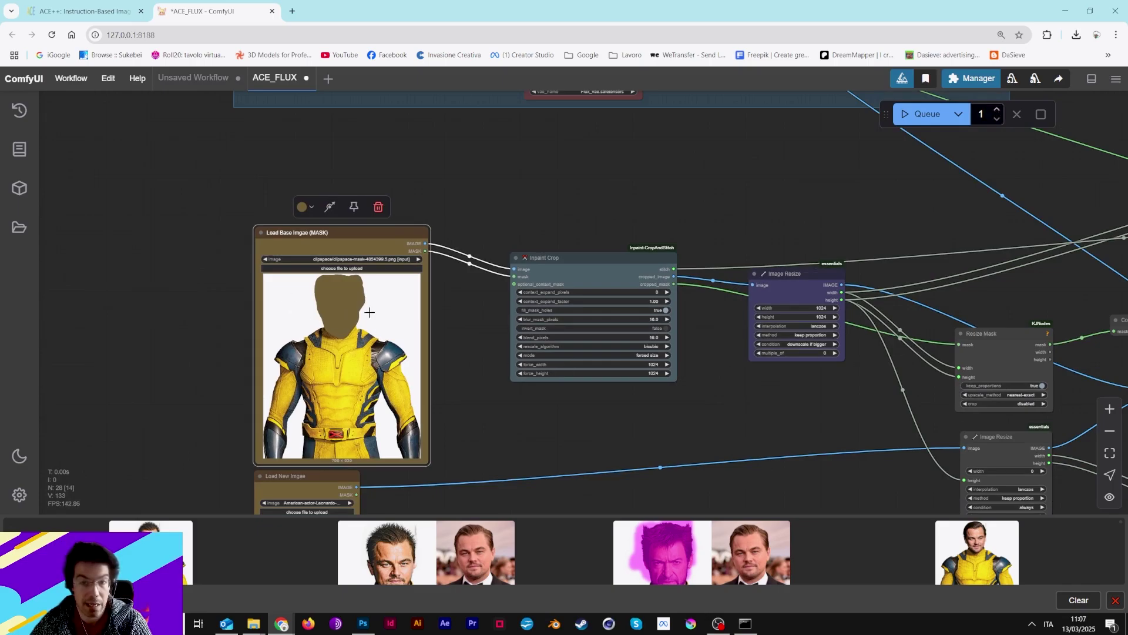
Examine the masked base image node and its path through Inpaint Crop and Image Resize, along with the InpaintModelConditioning inputs.
scroll(411, 330, "down", 5)
scroll(542, 267, "down", 2)
scroll(646, 311, "up", 2)
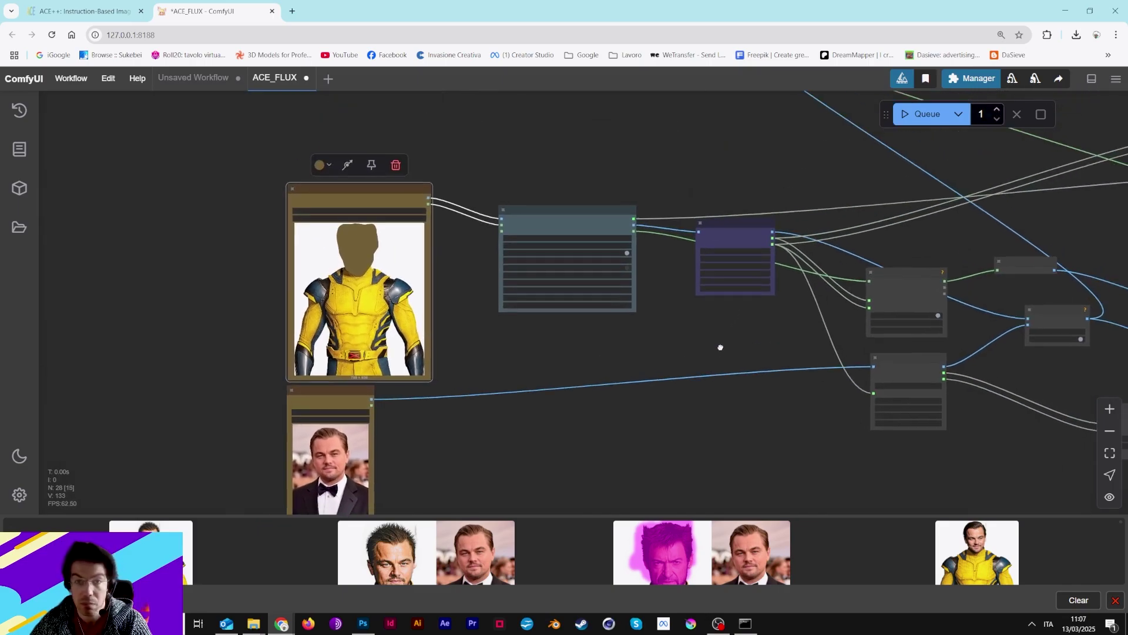
left_click_drag(721, 347, 719, 353)
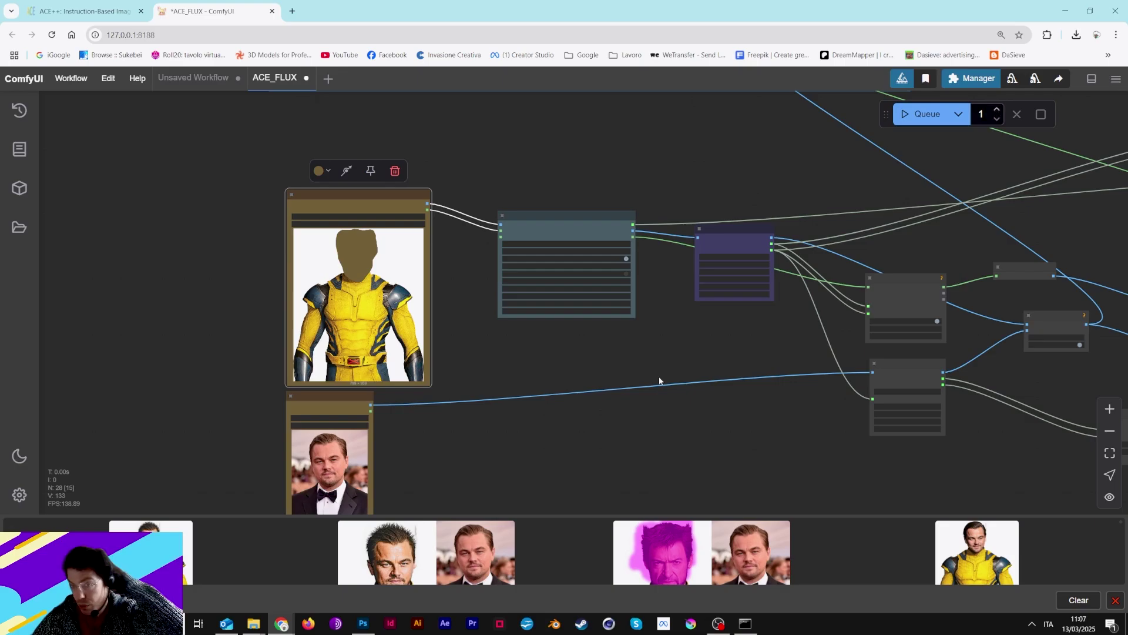
left_click_drag(660, 380, 562, 325)
scroll(374, 229, "up", 2)
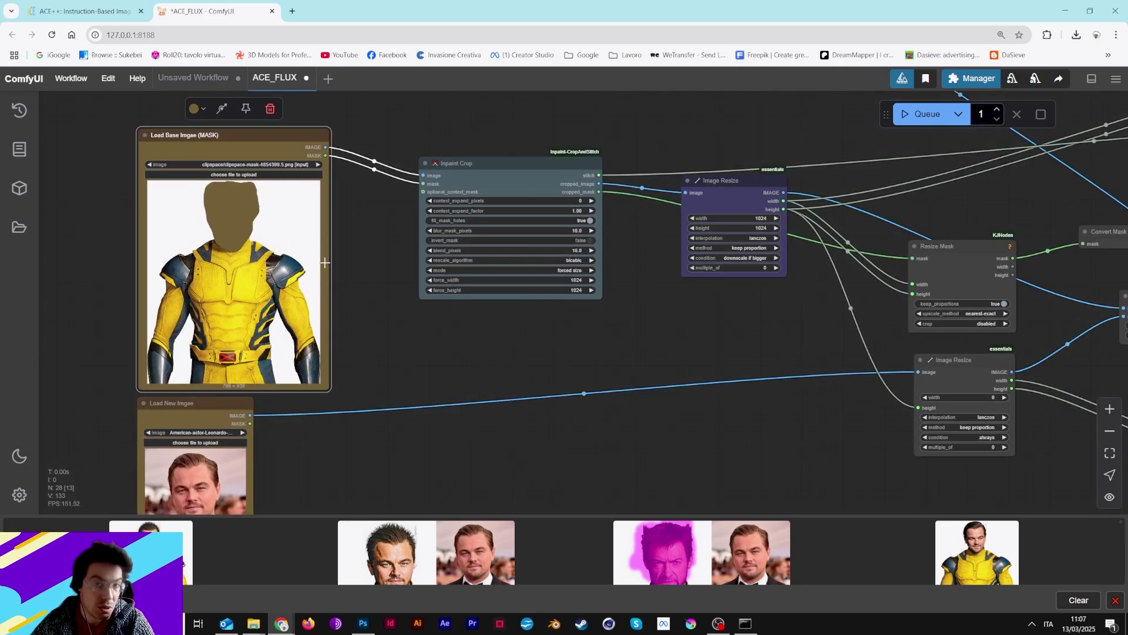
left_click_drag(636, 117, 450, 395)
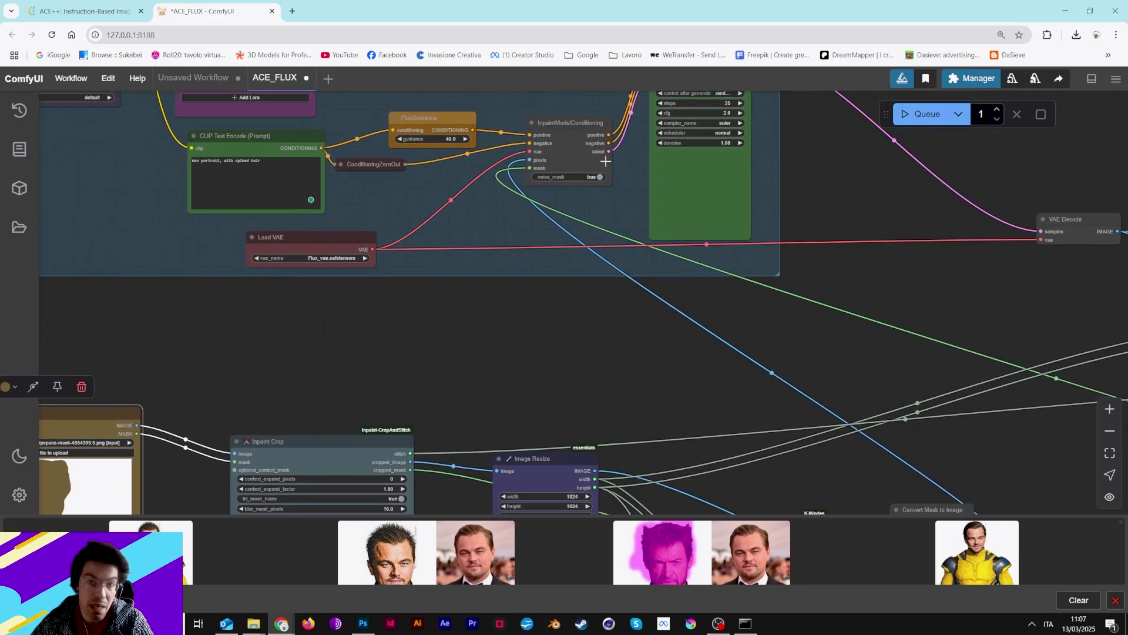
left_click_drag(495, 267, 739, 103)
left_click_drag(467, 365, 470, 204)
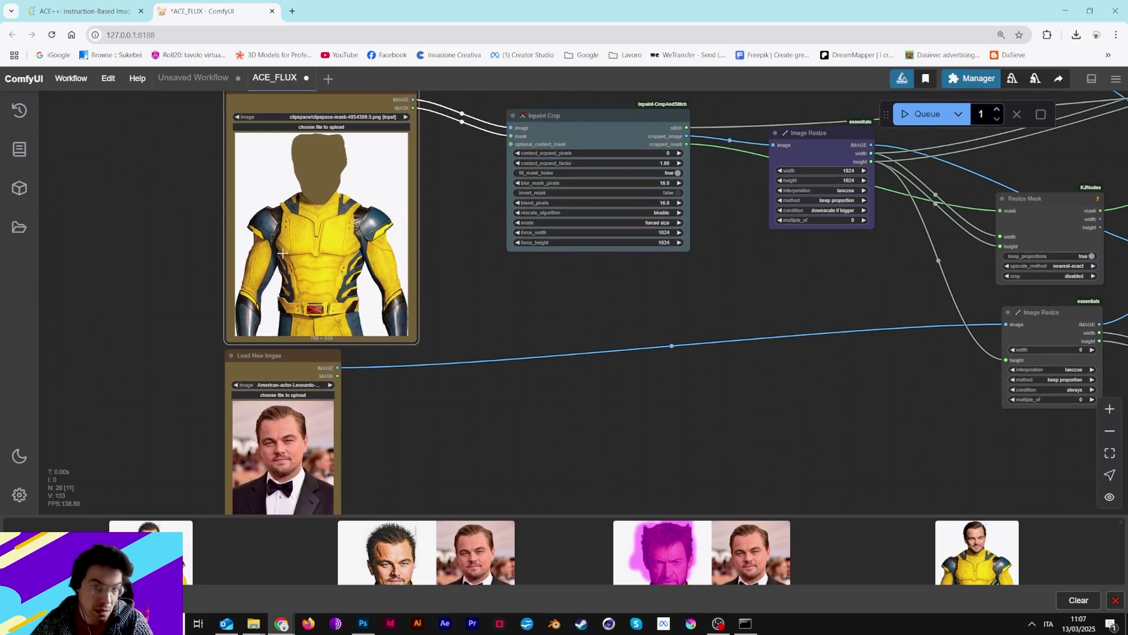
Queue a run of the ACE_FLUX workflow with the newly masked base image.
left_click_drag(719, 251, 479, 252)
scroll(546, 252, "down", 5)
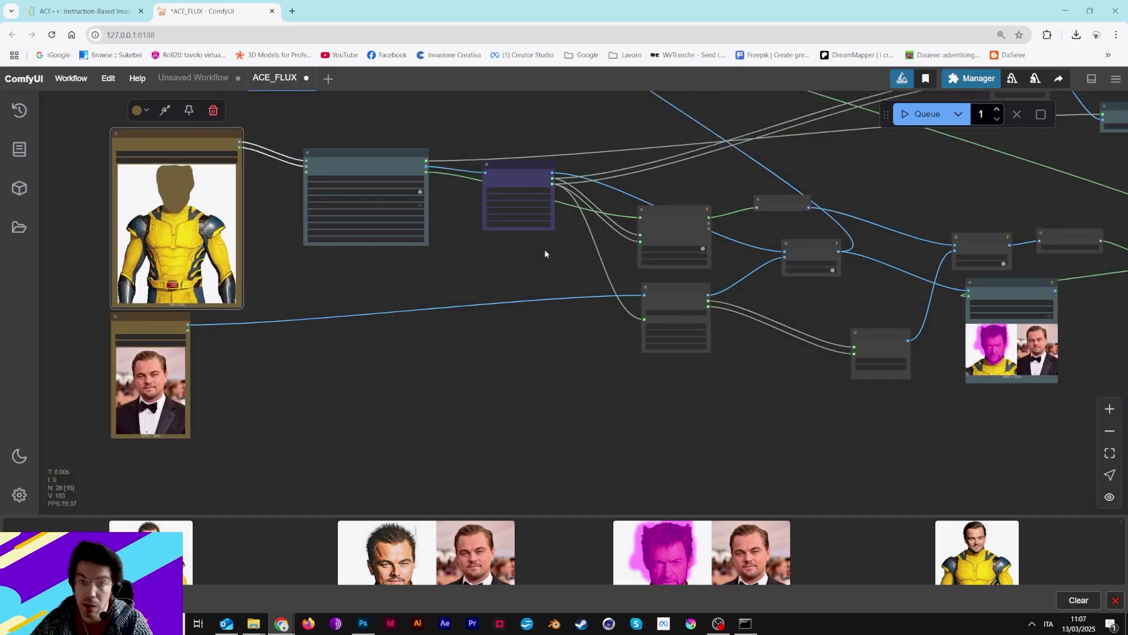
left_click_drag(718, 282, 622, 320)
key("ctrl+Return")
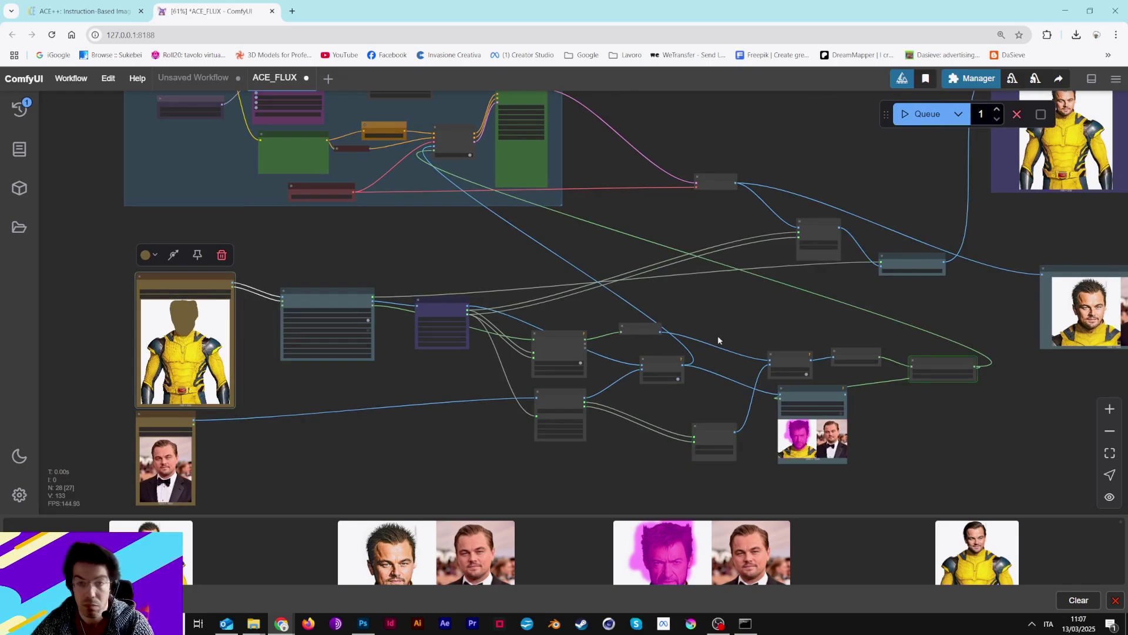
Examine the mask overlay and reference portrait in the ImageAndMaskPreview node, and trace the nodes back to the two input images.
left_click_drag(722, 355, 486, 313)
scroll(466, 274, "up", 2)
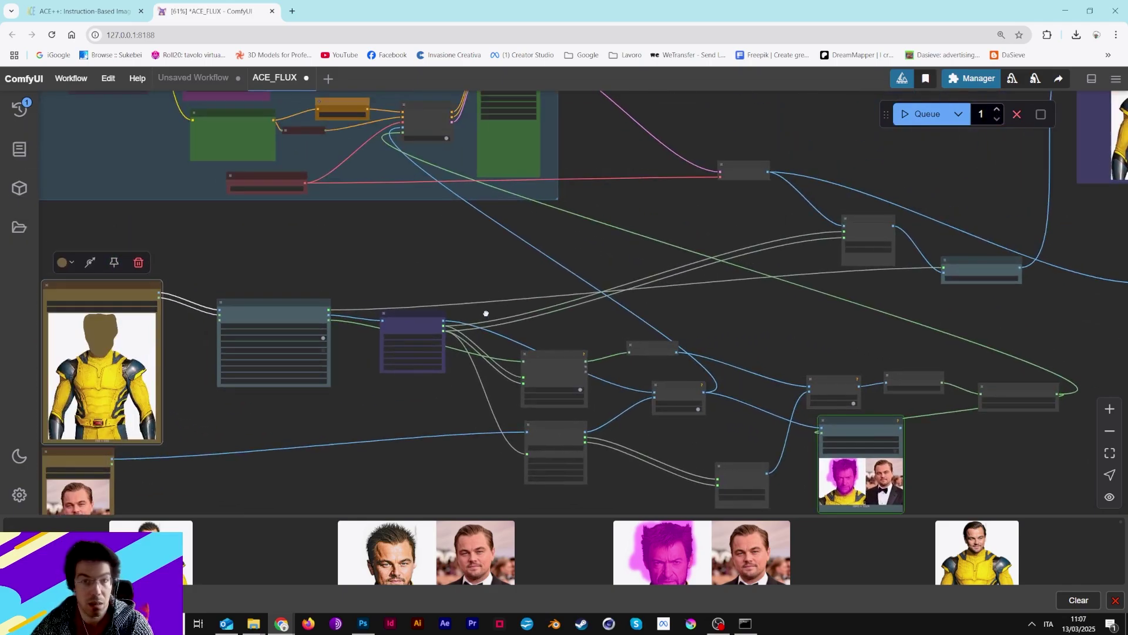
scroll(475, 193, "down", 3)
scroll(604, 292, "up", 3)
left_click_drag(604, 293, 749, 238)
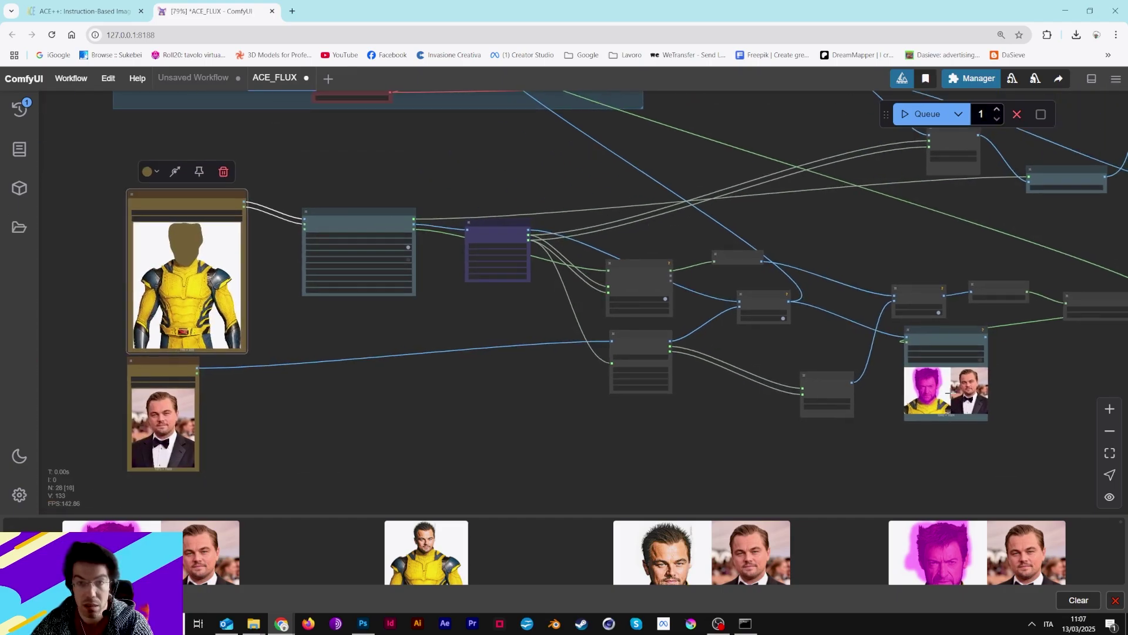
scroll(948, 393, "up", 10)
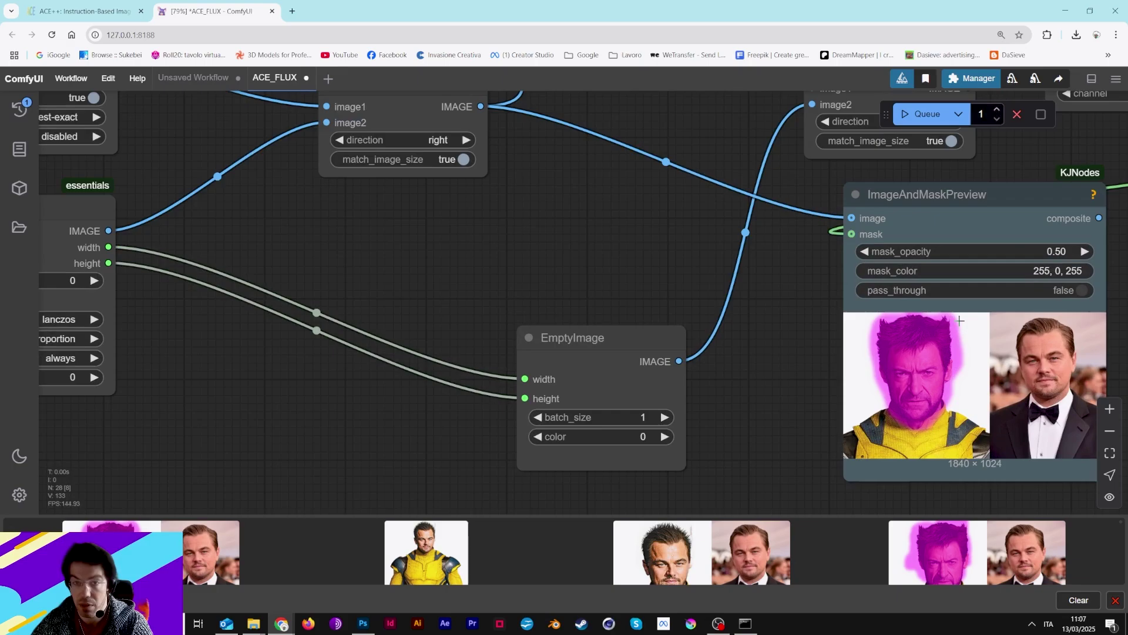
left_click_drag(406, 314, 1110, 461)
left_click_drag(230, 295, 924, 355)
left_click_drag(191, 353, 586, 368)
scroll(706, 329, "down", 10)
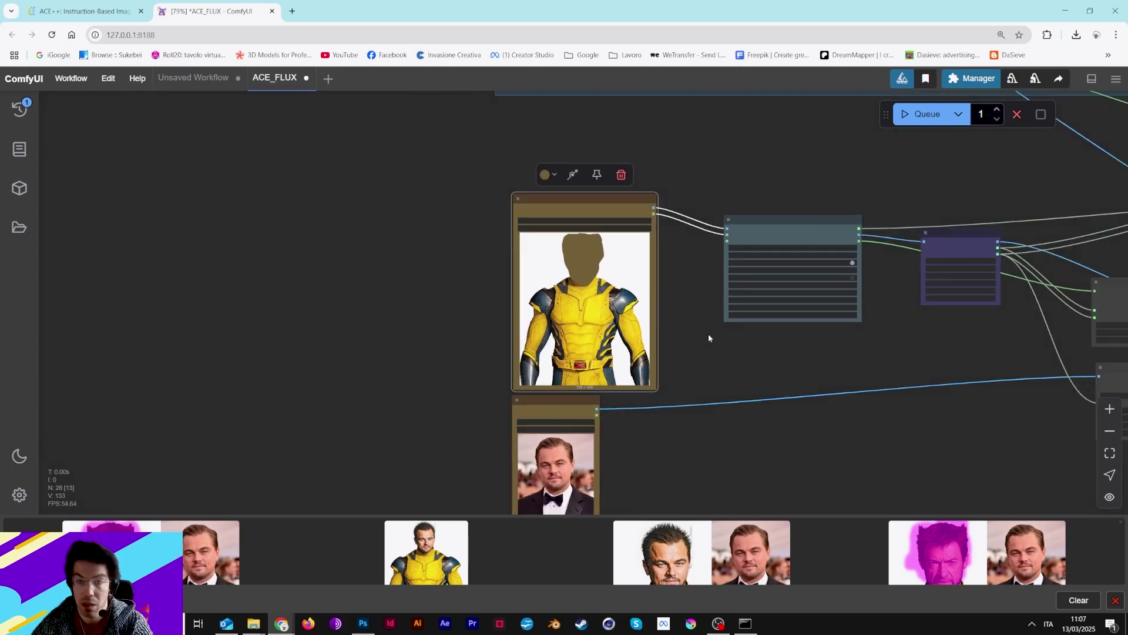
left_click_drag(875, 298, 625, 320)
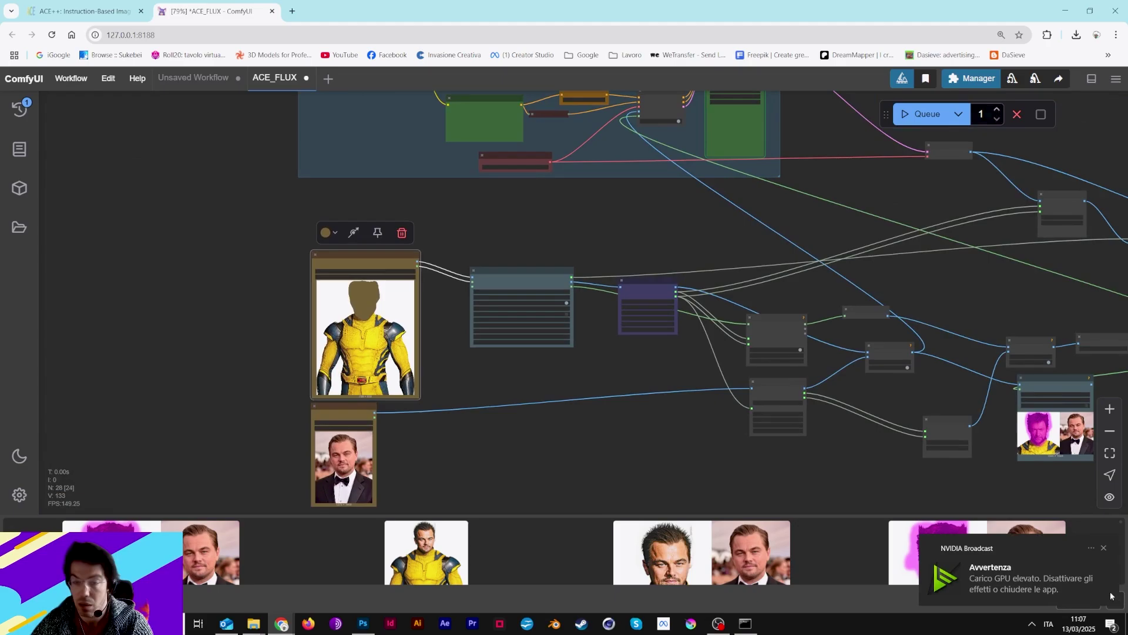
Dismiss the NVIDIA Broadcast notification and inspect the KSampler's steps, cfg, sampler, scheduler and denoise settings.
left_click(1104, 548)
left_click_drag(820, 267, 758, 391)
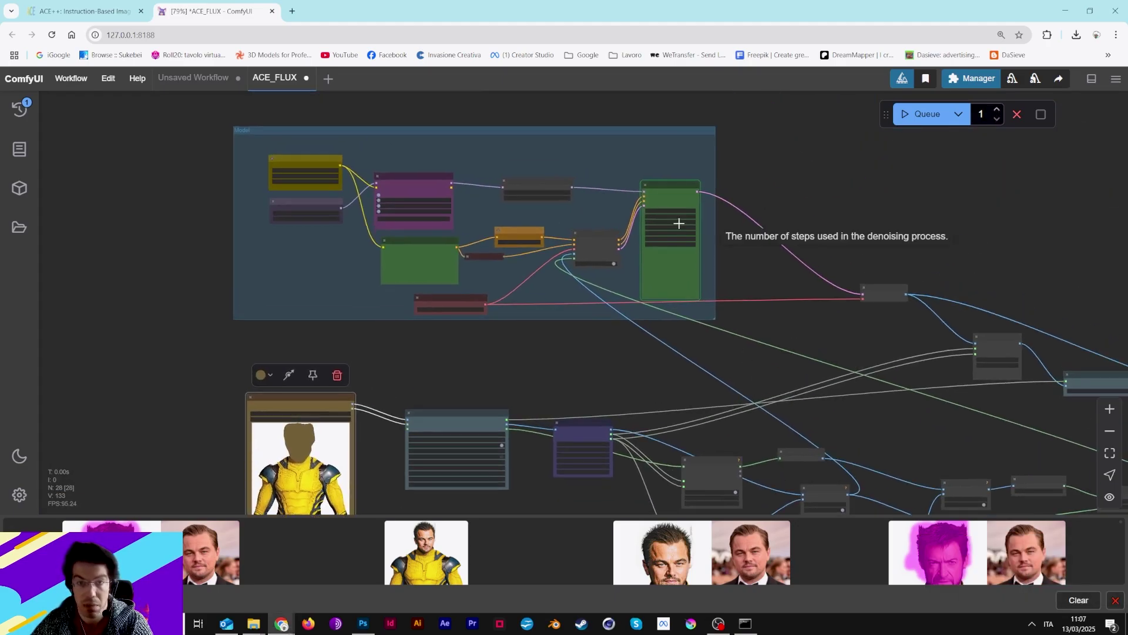
scroll(708, 199, "up", 8)
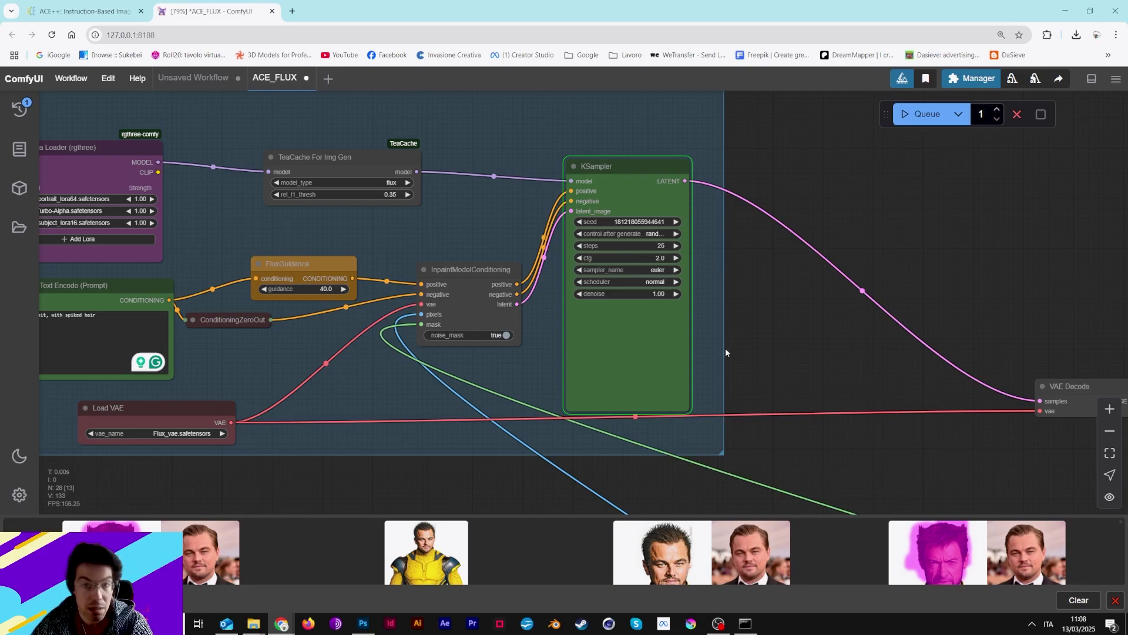
scroll(639, 252, "up", 4)
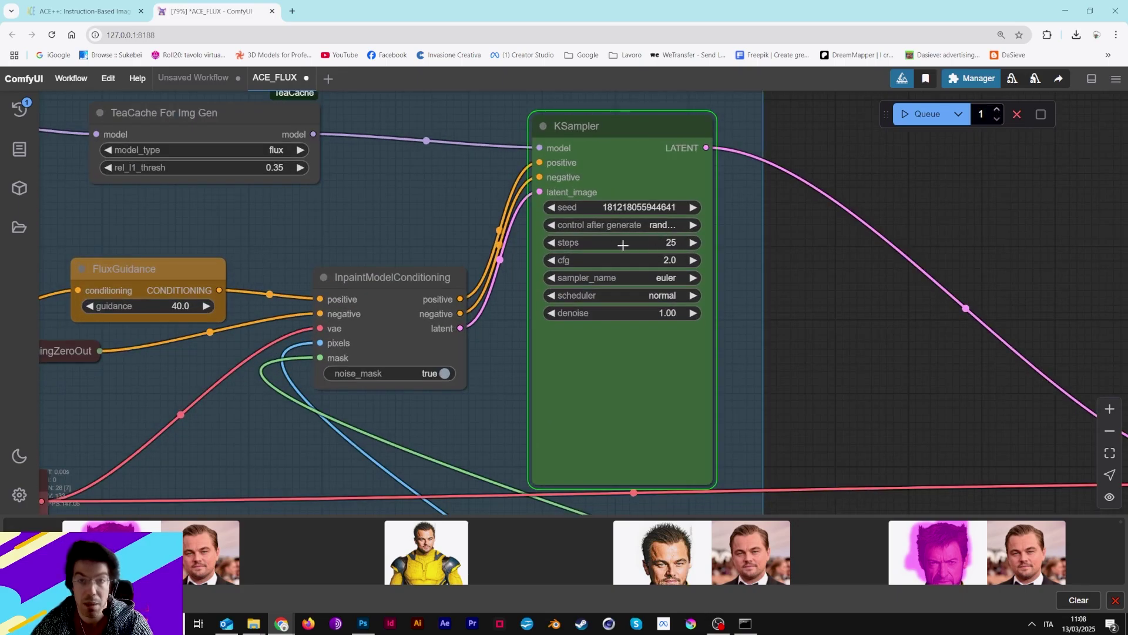
scroll(623, 245, "up", 2)
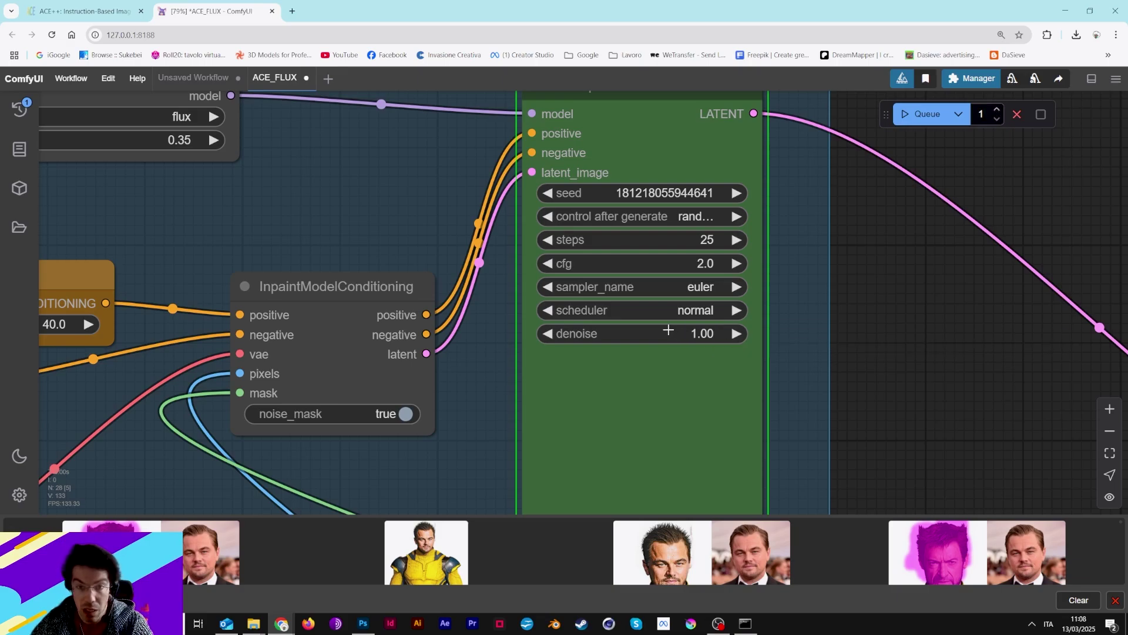
scroll(670, 331, "down", 4)
Check the run in the console window and review the prompt in the CLIP Text Encode node.
left_click_drag(162, 259, 635, 204)
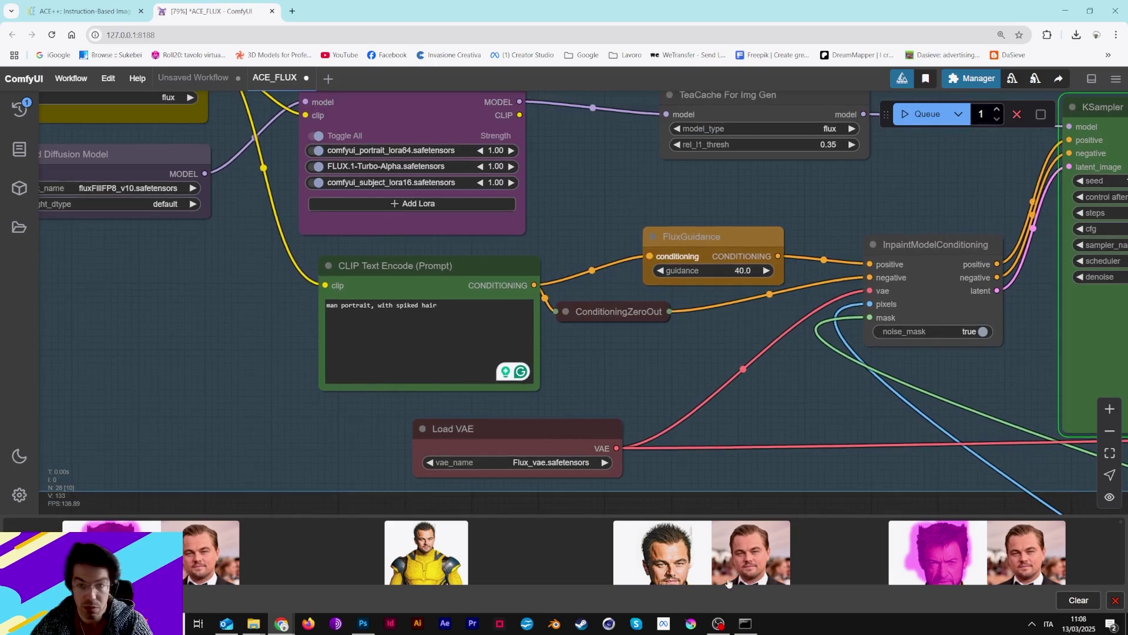
left_click(746, 626)
left_click(745, 627)
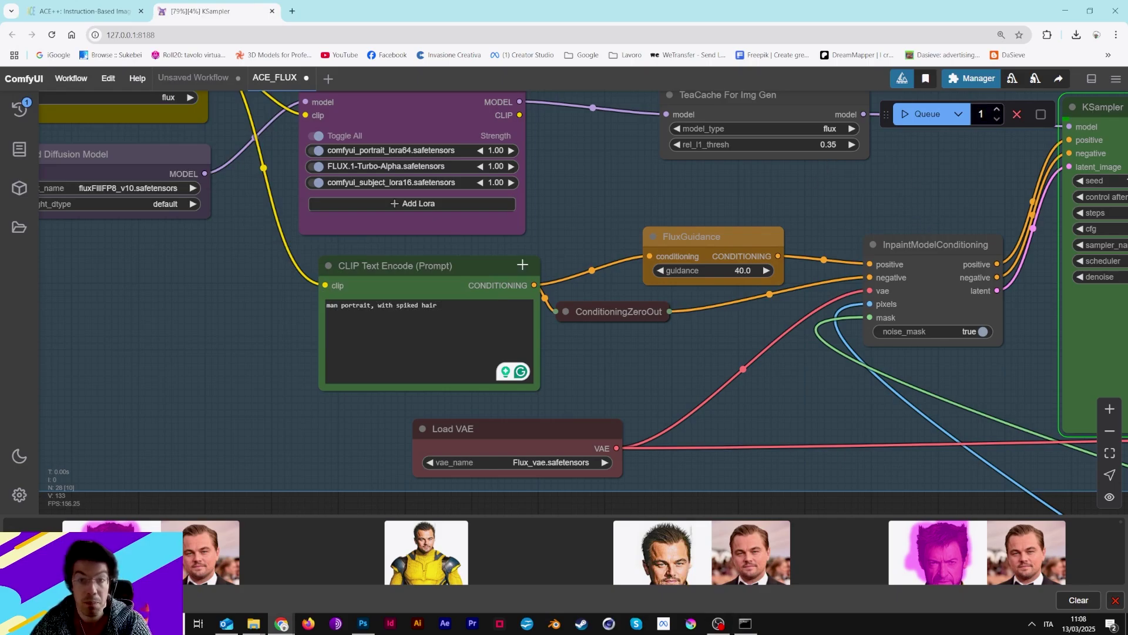
scroll(545, 259, "up", 2)
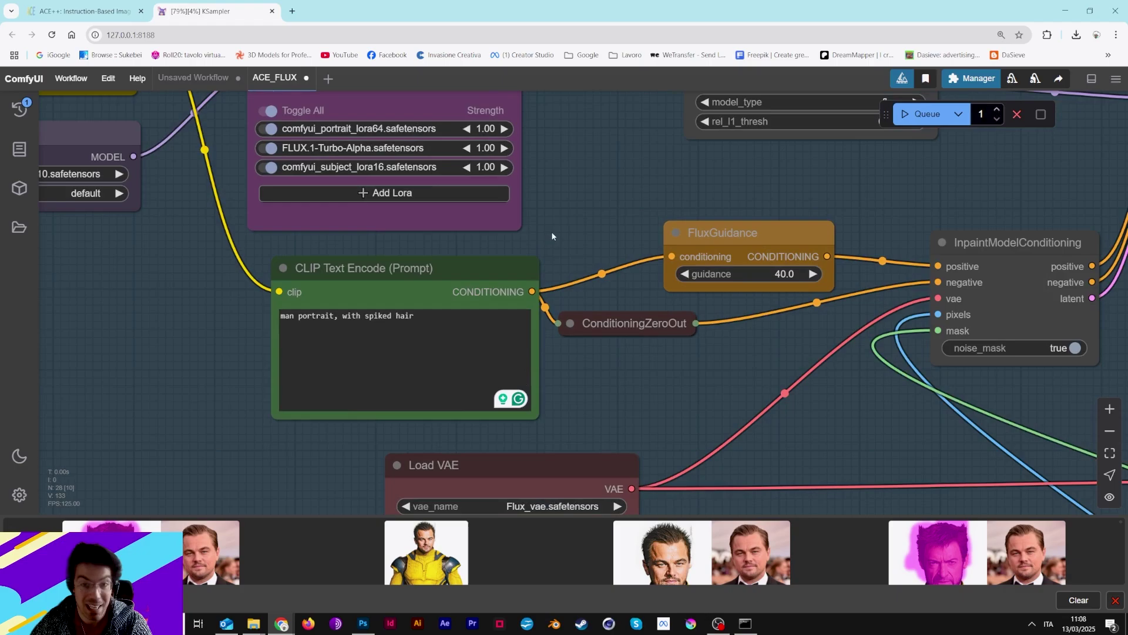
left_click_drag(582, 218, 689, 193)
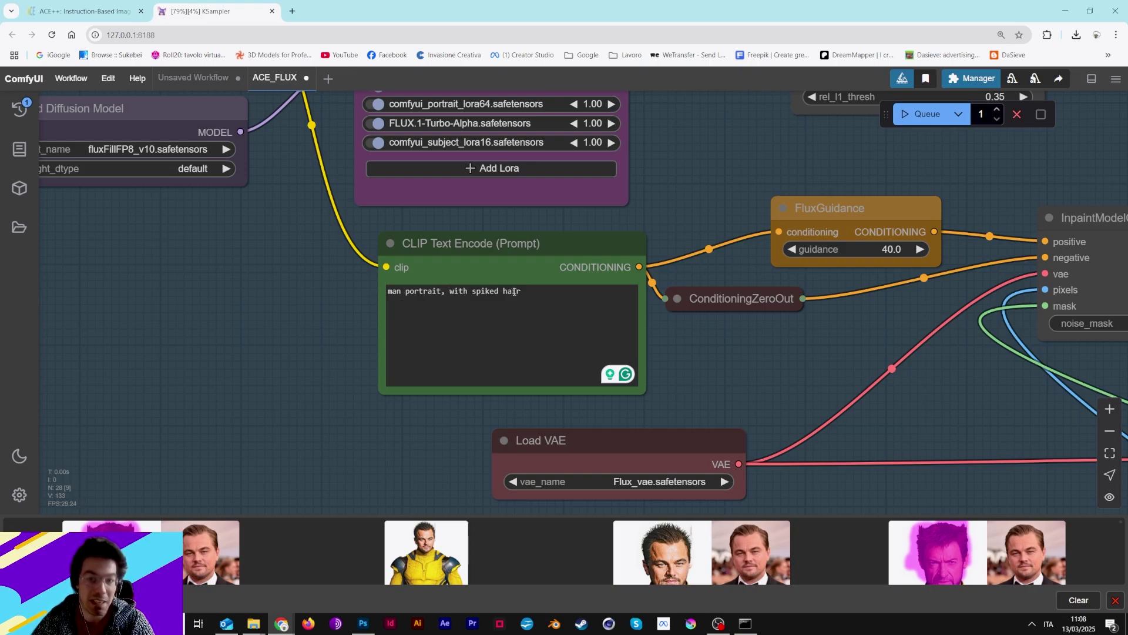
Review the Model group and follow the KSampler's latent output to the VAE Decode and Image Crop nodes.
scroll(716, 376, "down", 6)
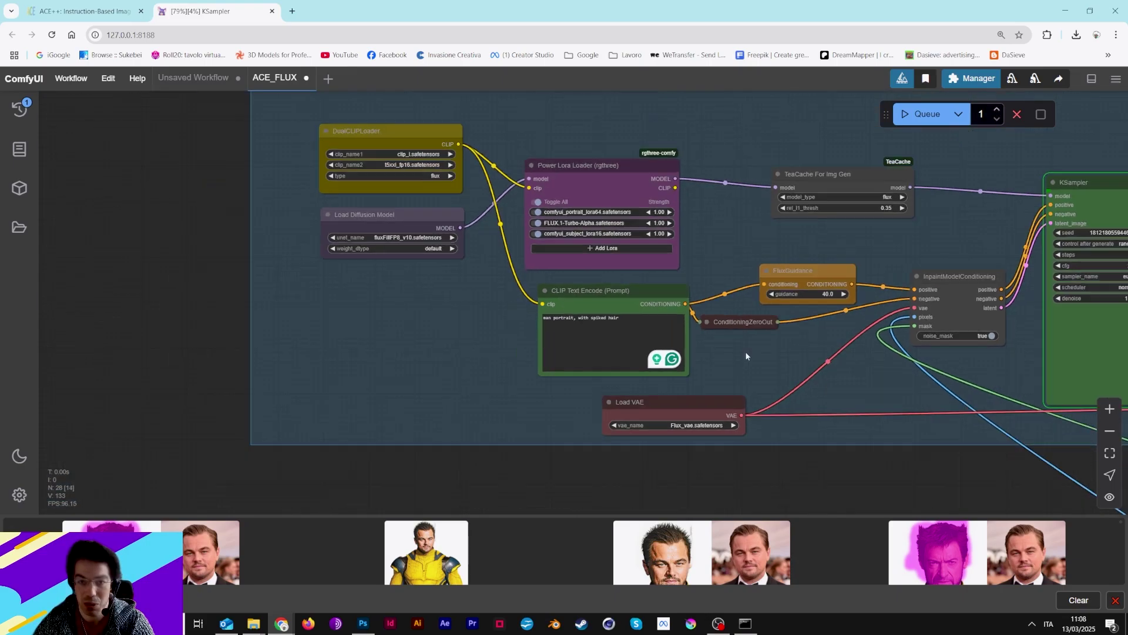
left_click_drag(905, 242, 633, 327)
left_click_drag(778, 365, 568, 263)
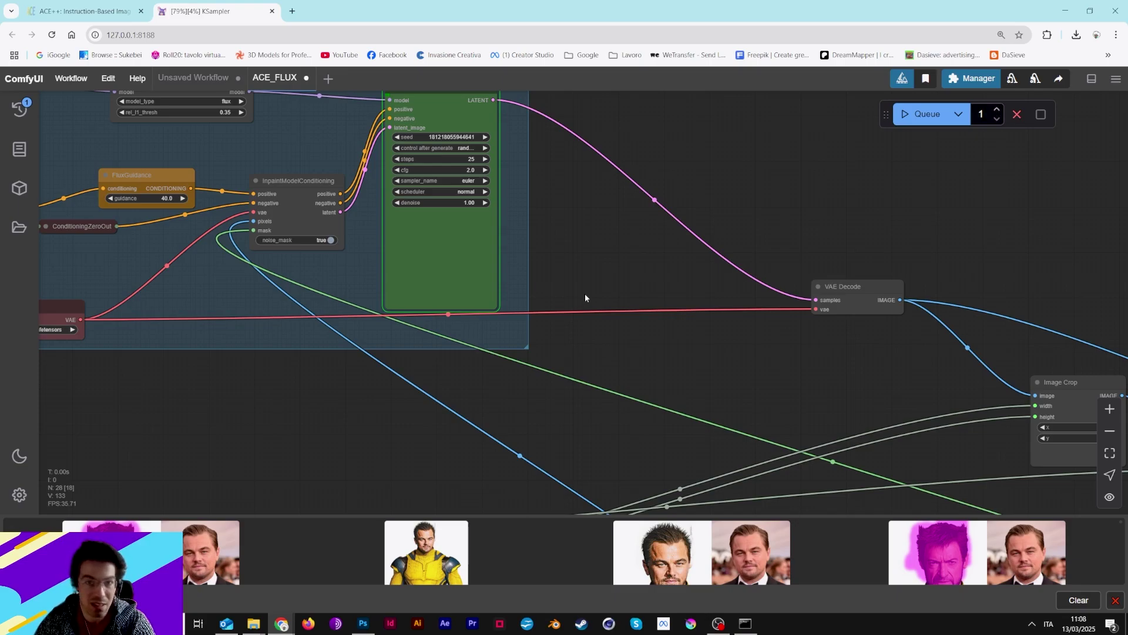
scroll(584, 294, "down", 5)
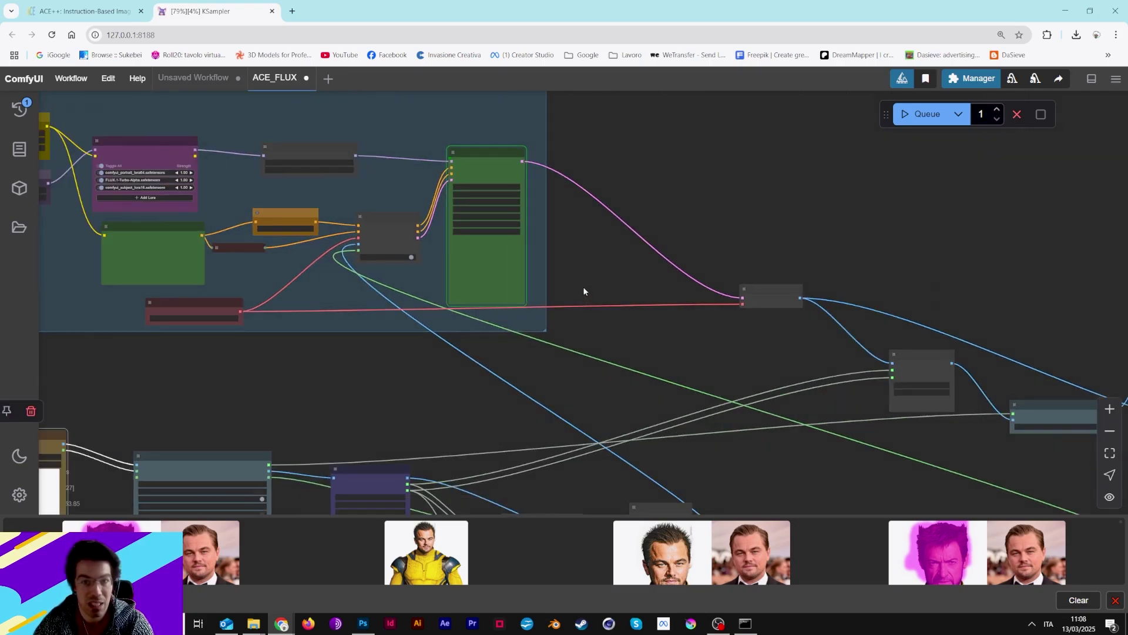
scroll(608, 263, "up", 3)
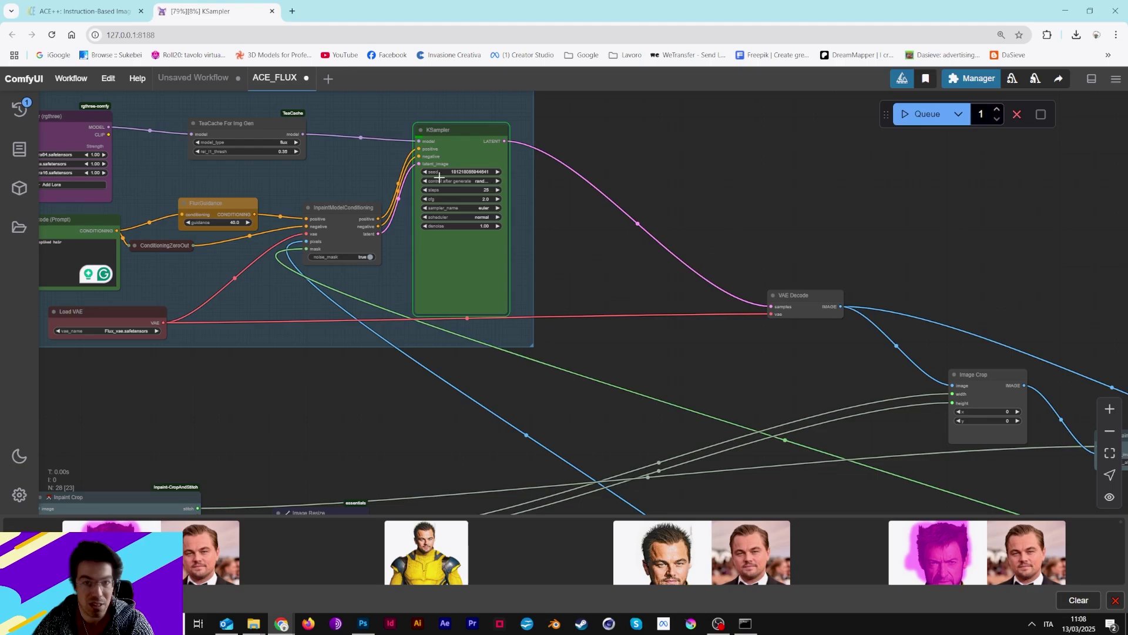
scroll(551, 232, "down", 4)
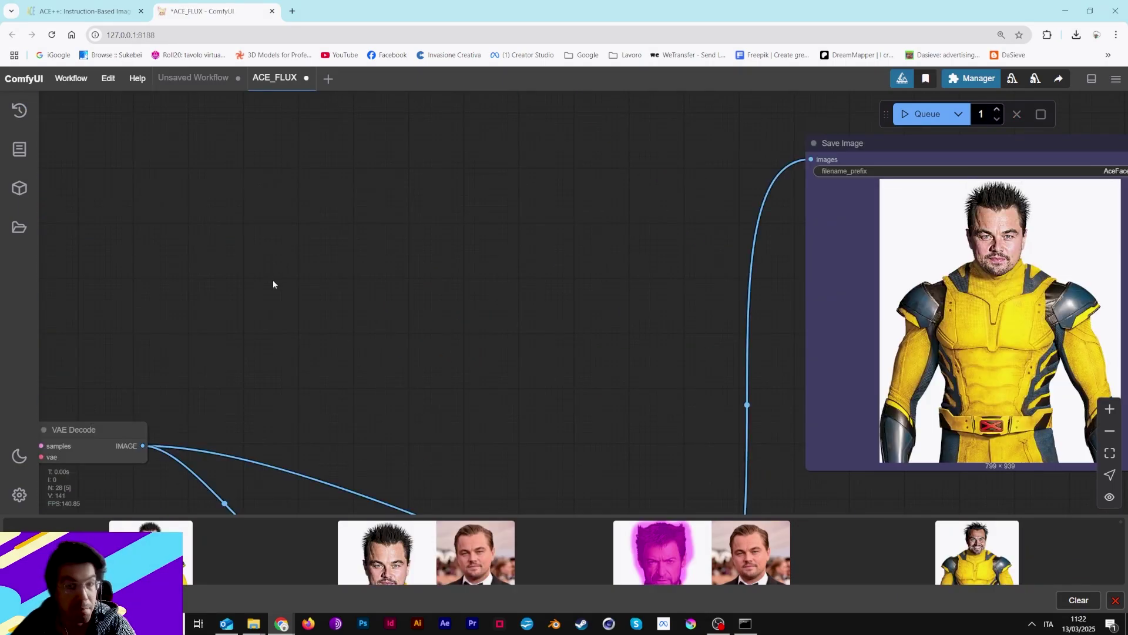
Examine the generated full-body image in the Save Image node and the KSampler and VAE Decode nodes that lead to it.
left_click_drag(593, 341, 289, 336)
scroll(290, 340, "down", 3)
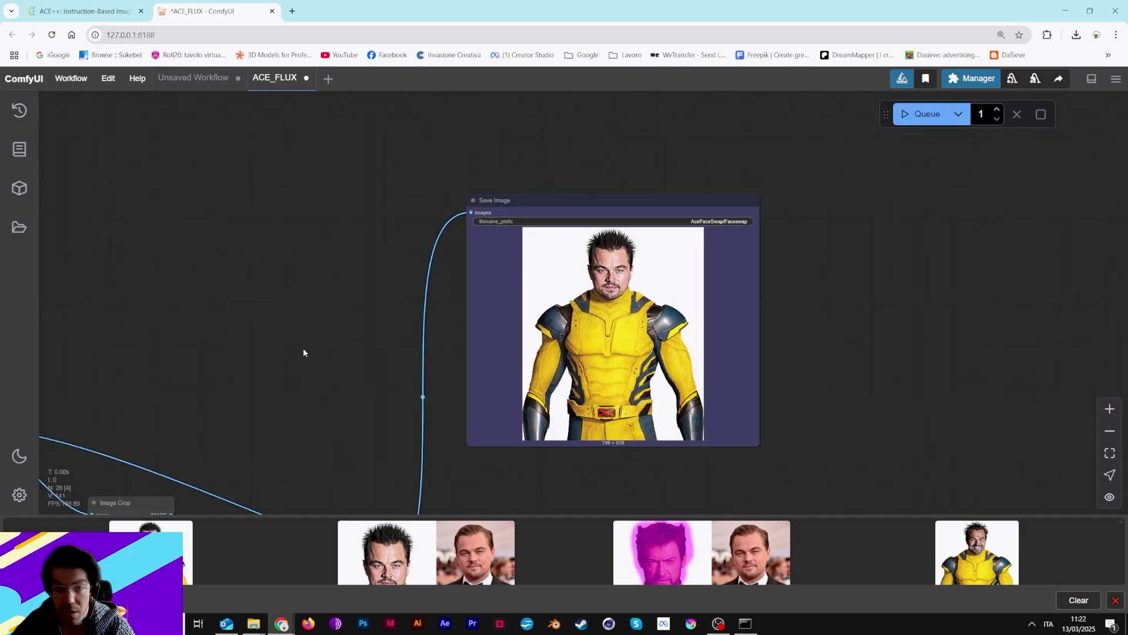
left_click_drag(414, 416, 631, 428)
scroll(351, 298, "up", 2)
scroll(303, 255, "down", 2)
left_click_drag(482, 171, 459, 317)
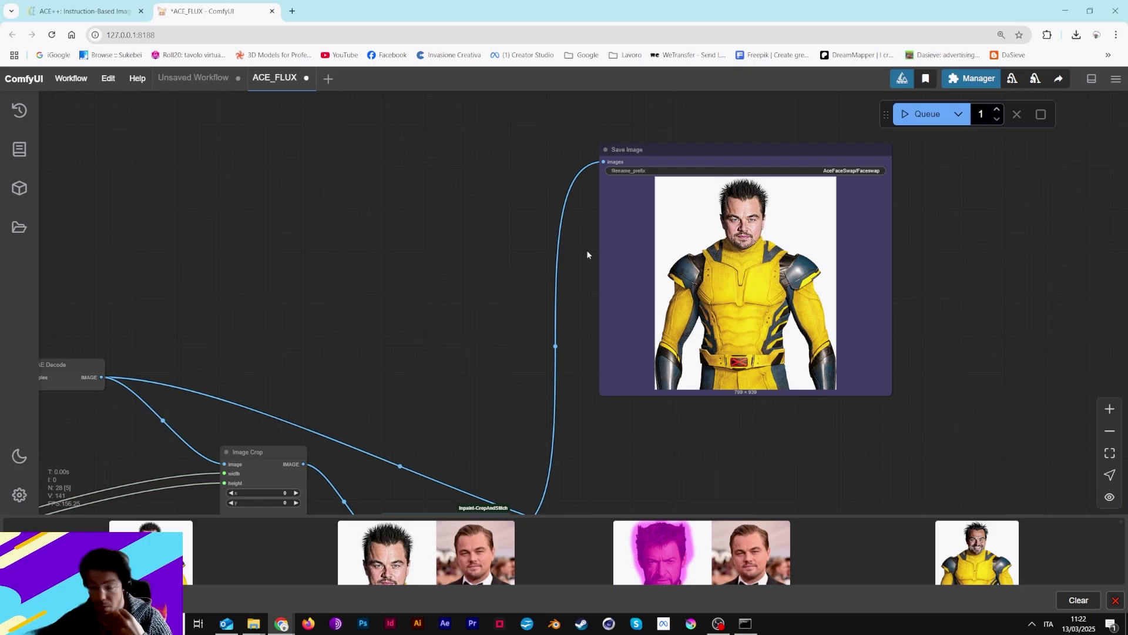
left_click_drag(382, 337, 640, 185)
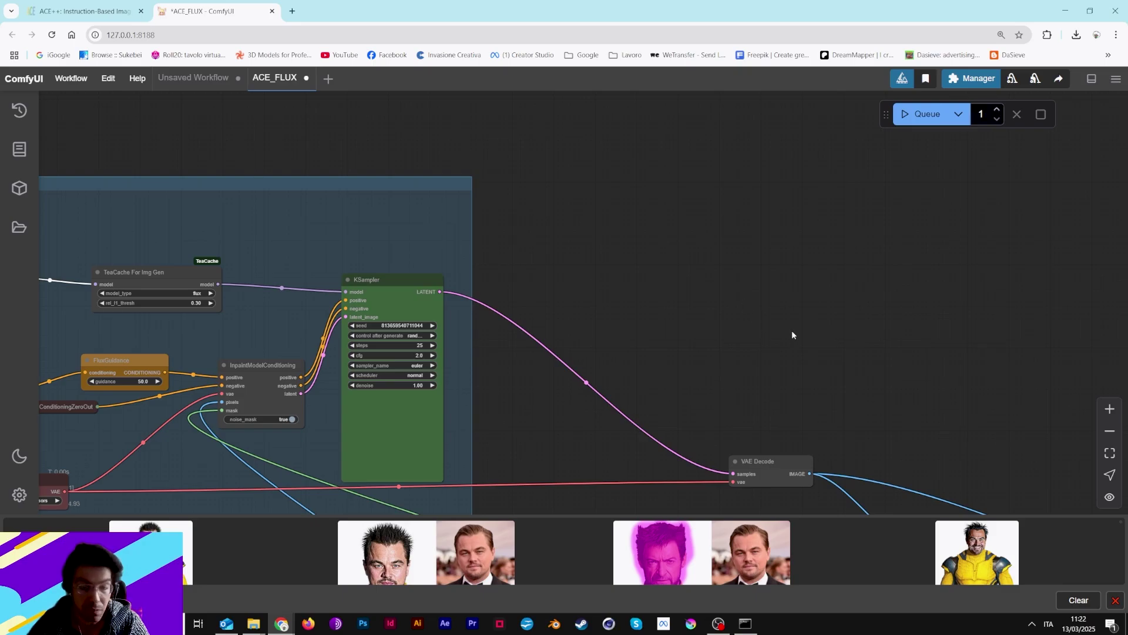
left_click_drag(791, 329, 541, 229)
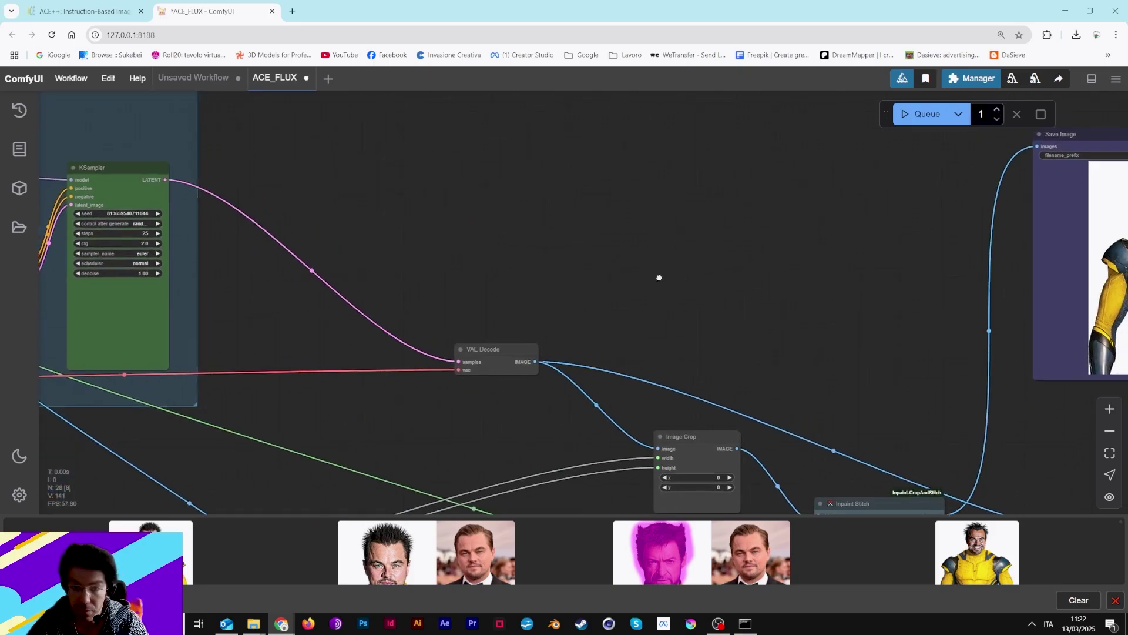
left_click_drag(660, 277, 207, 337)
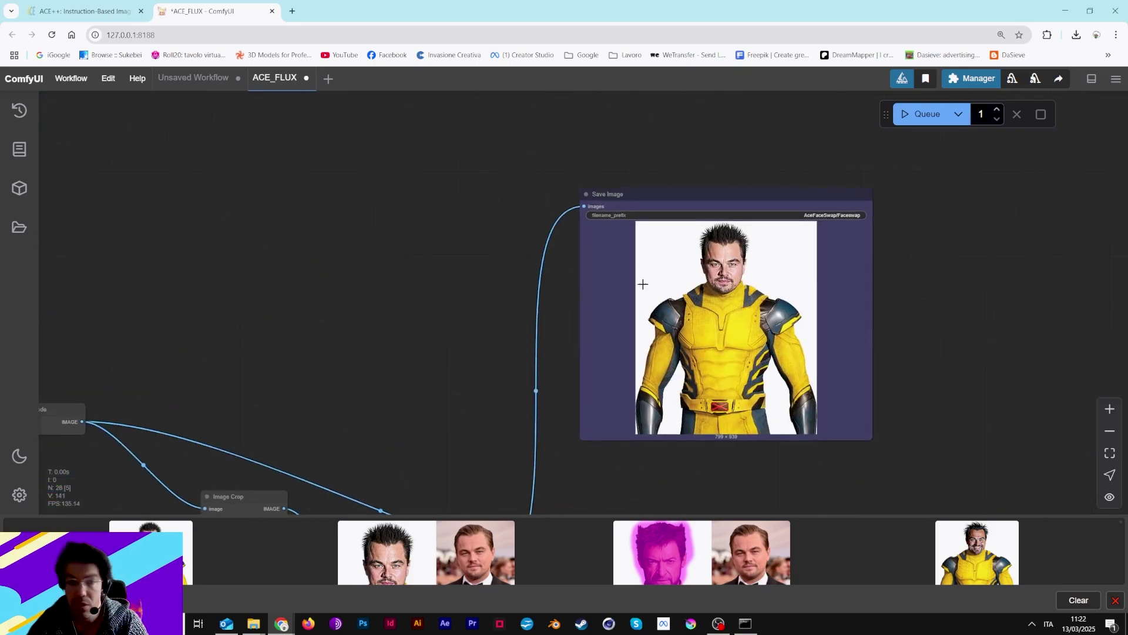
Compare the side-by-side portrait in the Preview Image node with the stitched result in the Save Image node.
left_click_drag(511, 317, 645, 116)
left_click_drag(844, 384, 486, 225)
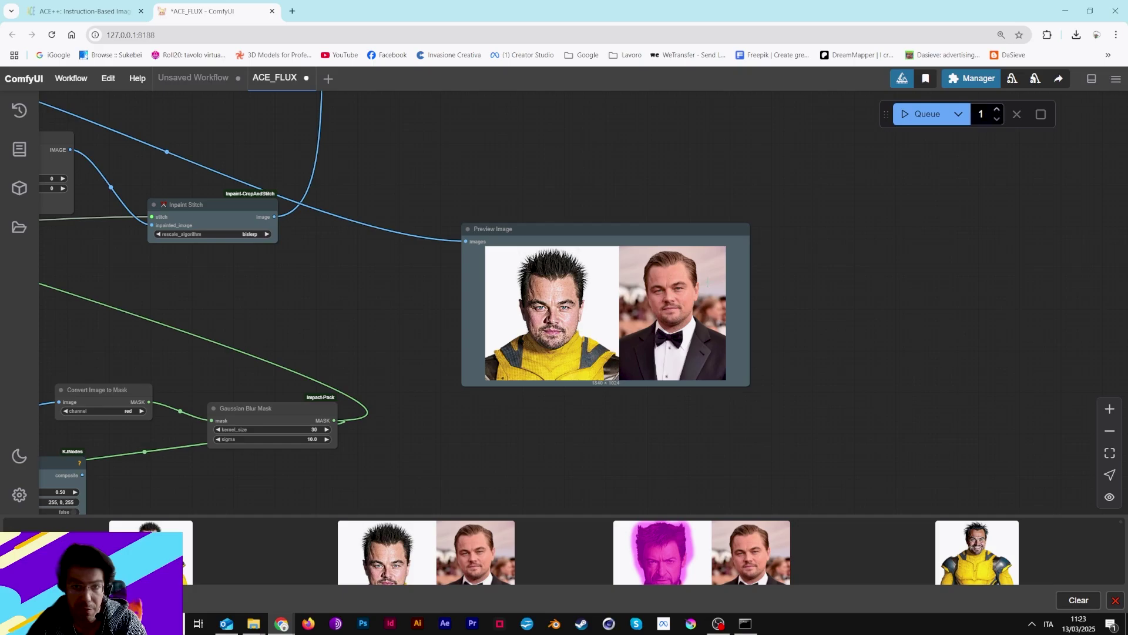
left_click_drag(453, 201, 188, 212)
left_click_drag(838, 325, 502, 414)
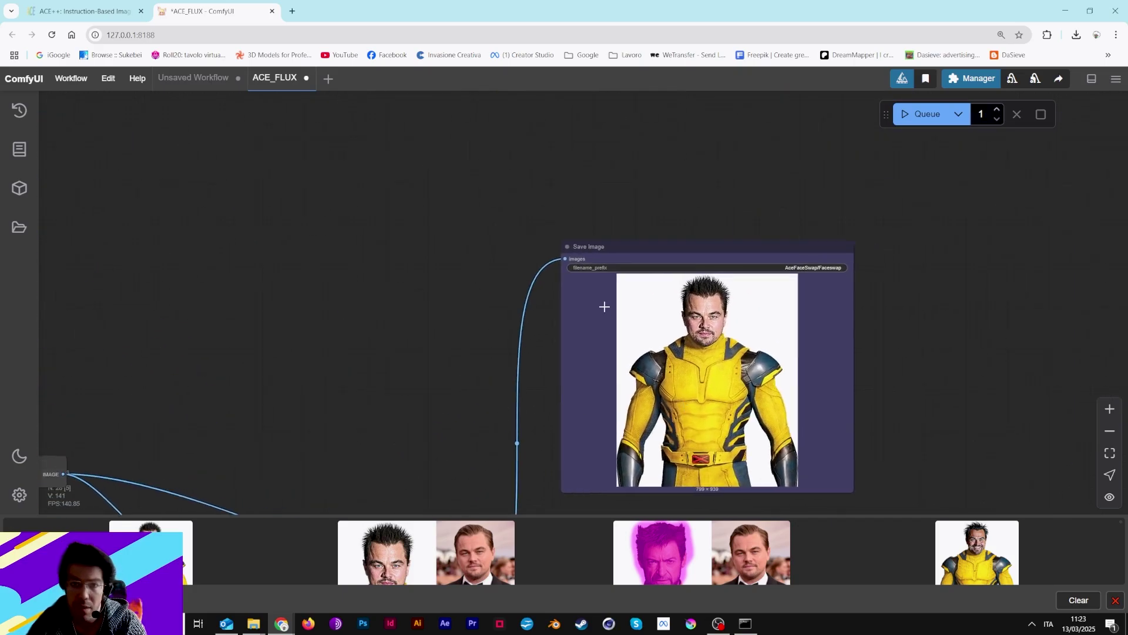
scroll(605, 306, "up", 3)
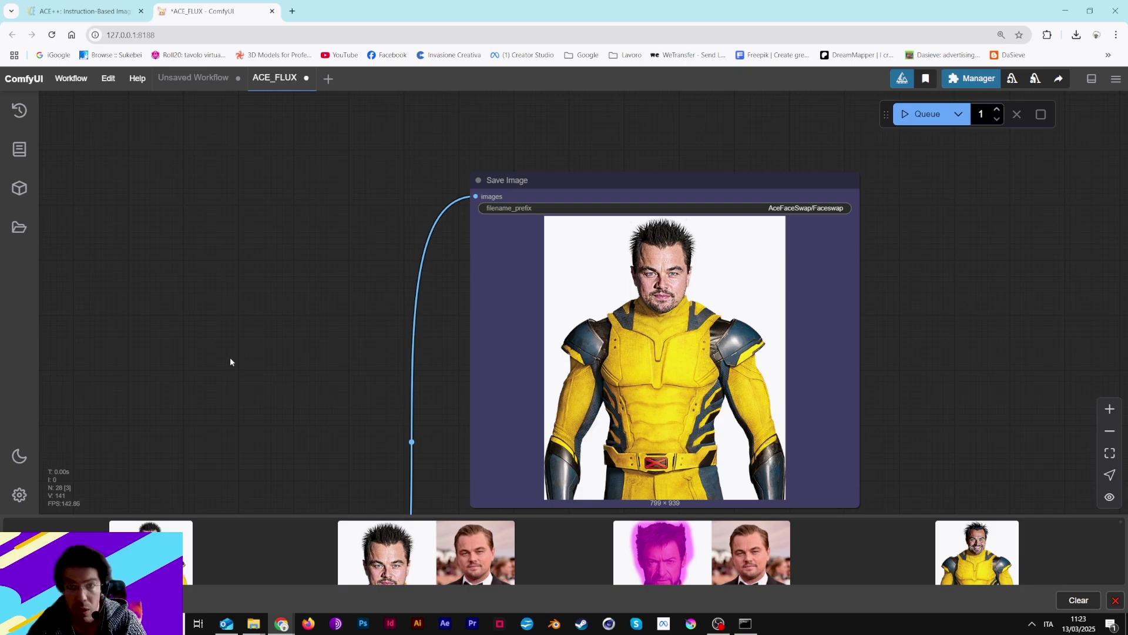
Inspect the Power Lora Loader's enabled LoRAs and the neighbouring model loaders in the Model group.
left_click_drag(229, 360, 479, 306)
scroll(479, 306, "down", 2)
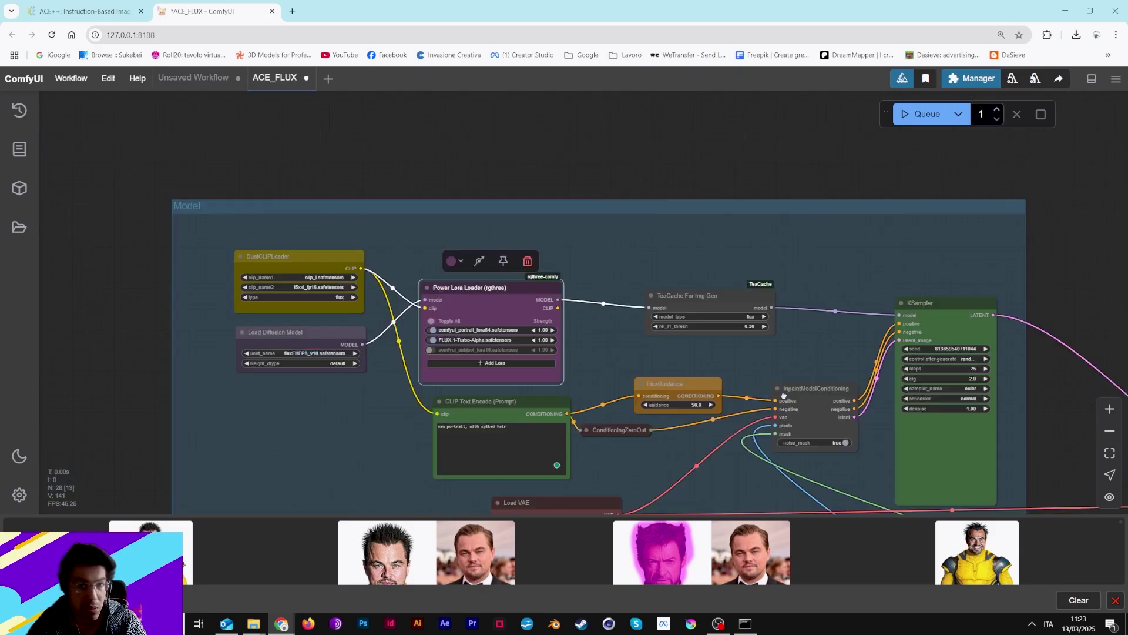
left_click_drag(318, 320, 477, 371)
scroll(477, 371, "up", 4)
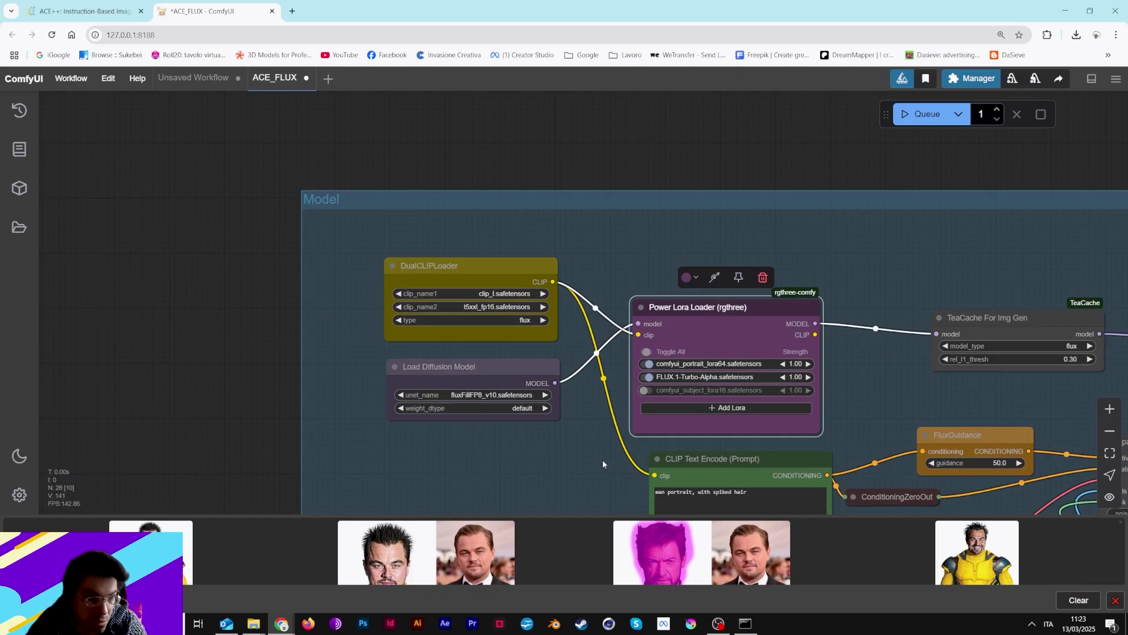
Set the TeaCache For Img Gen node's rel_l1_thresh to 0.5.
left_click_drag(602, 459, 555, 297)
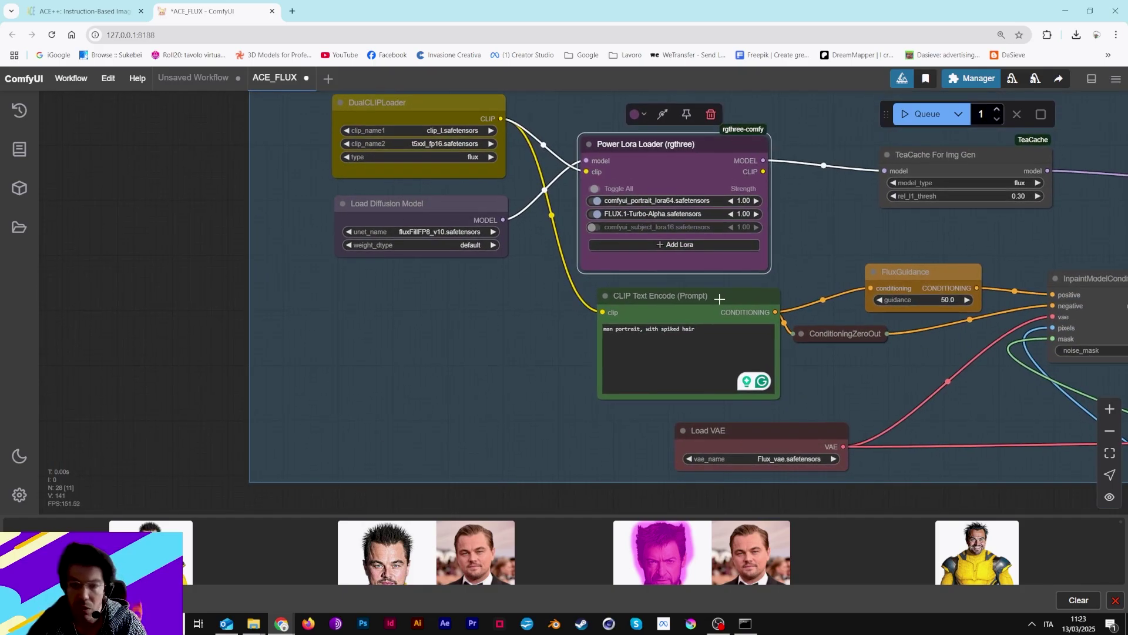
left_click_drag(787, 237, 398, 256)
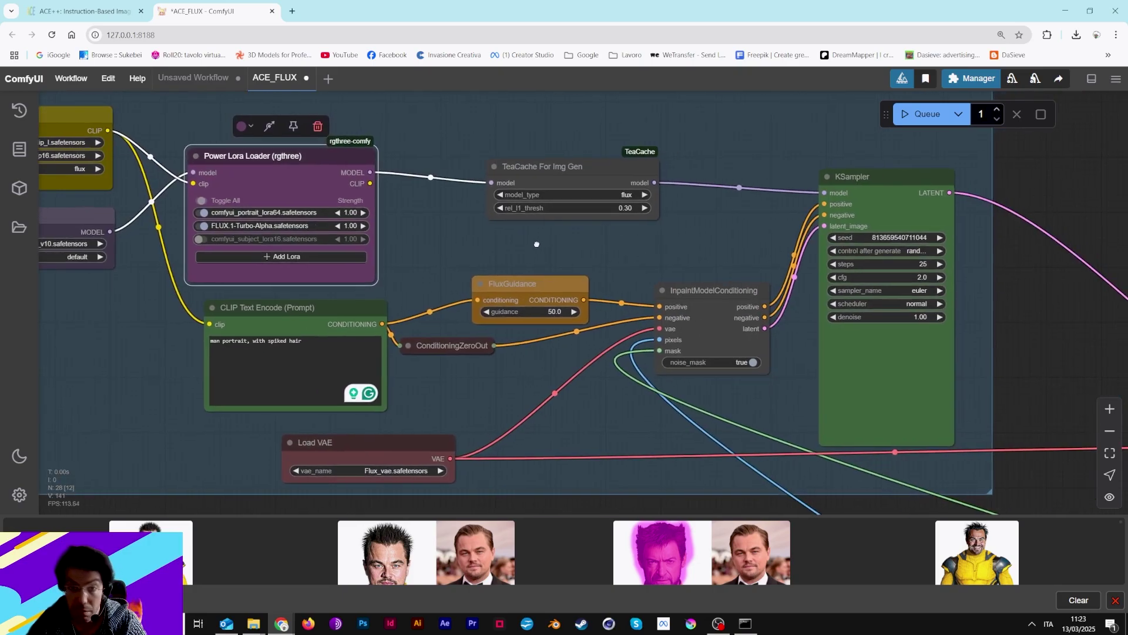
left_click_drag(583, 248, 444, 264)
left_click(483, 233)
type("0.5")
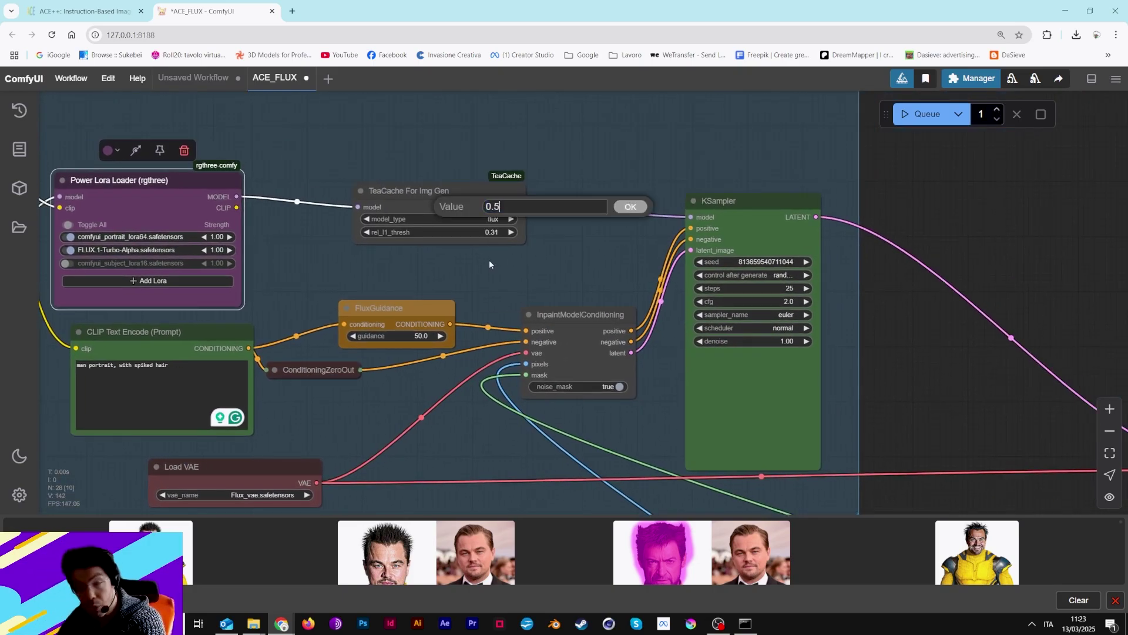
key("Return")
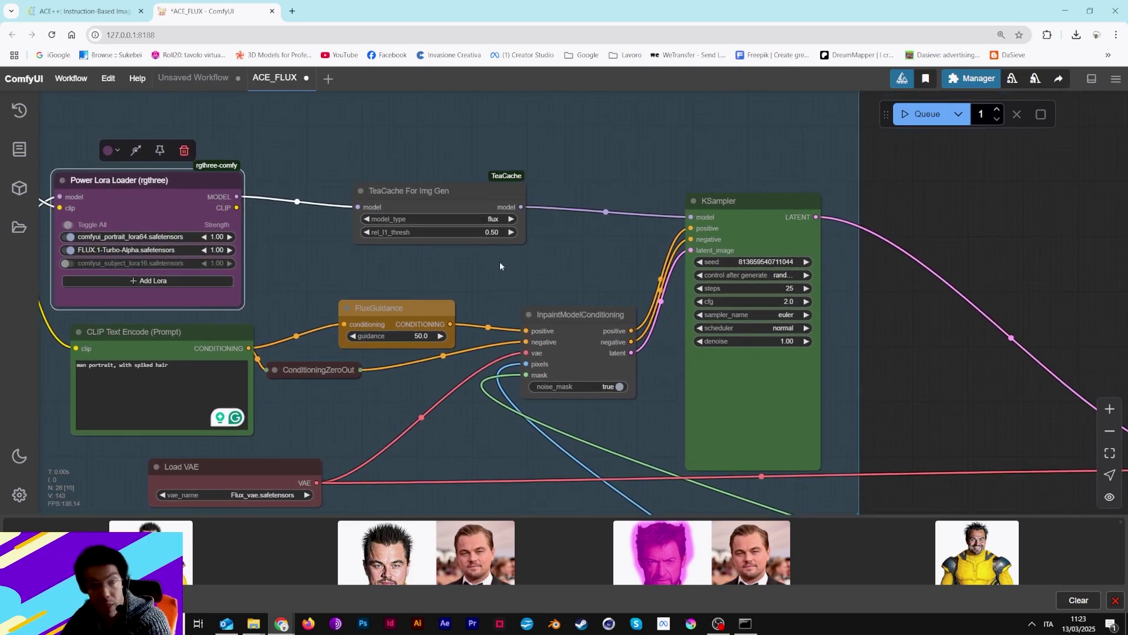
Set the KSampler to 20 steps and a cfg of 1.0.
left_click(788, 288)
type("1")
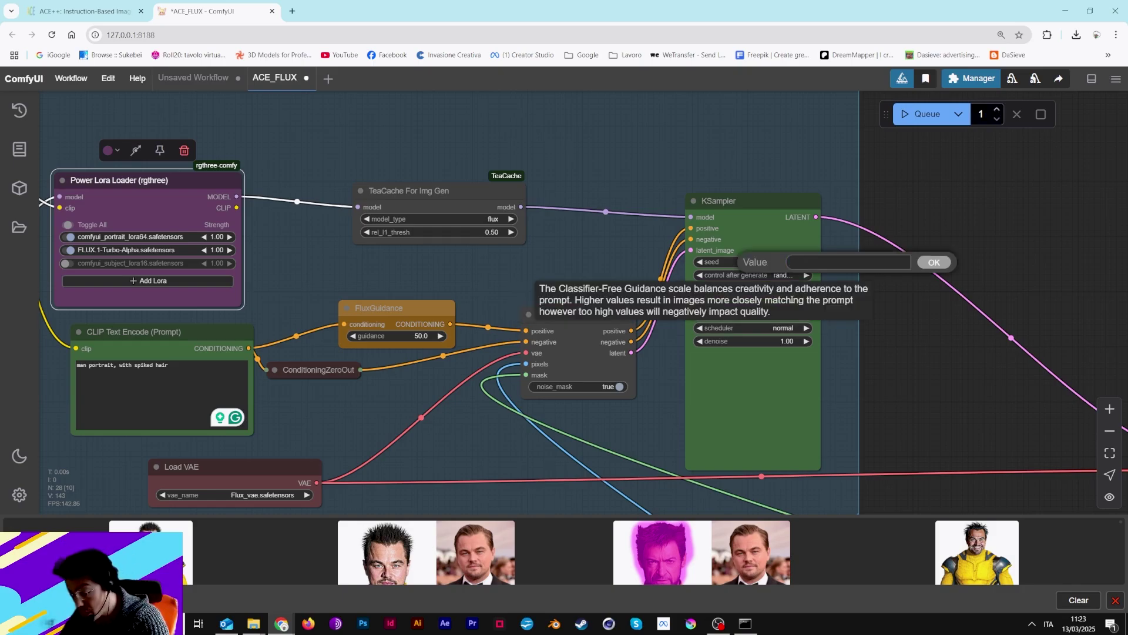
key("BackSpace")
type("20")
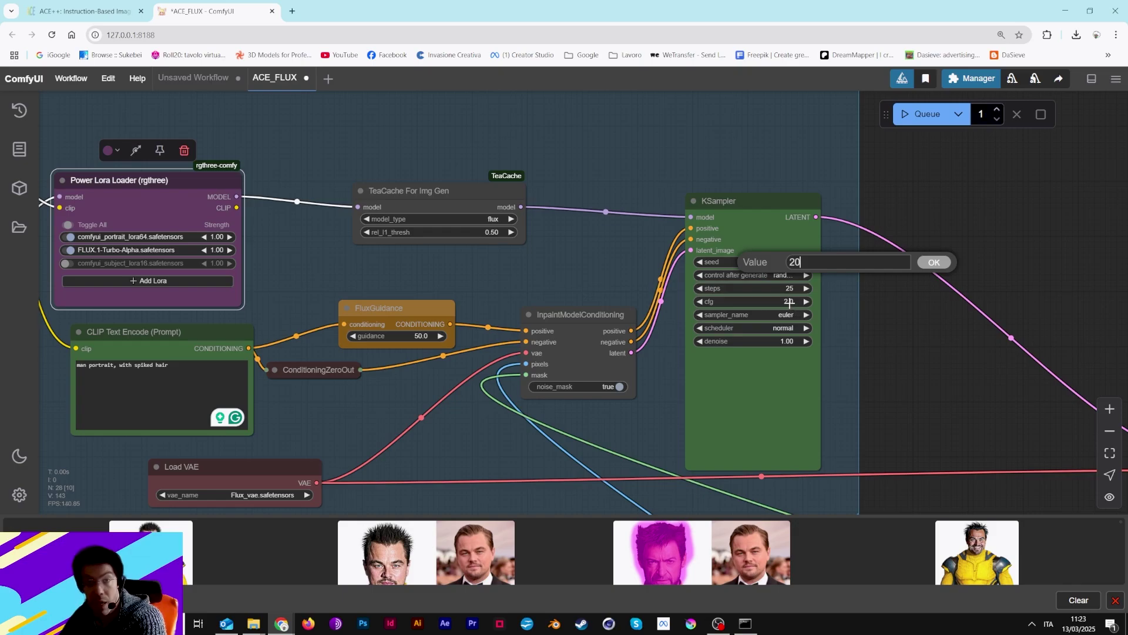
key("Return")
left_click(789, 302)
key("Escape")
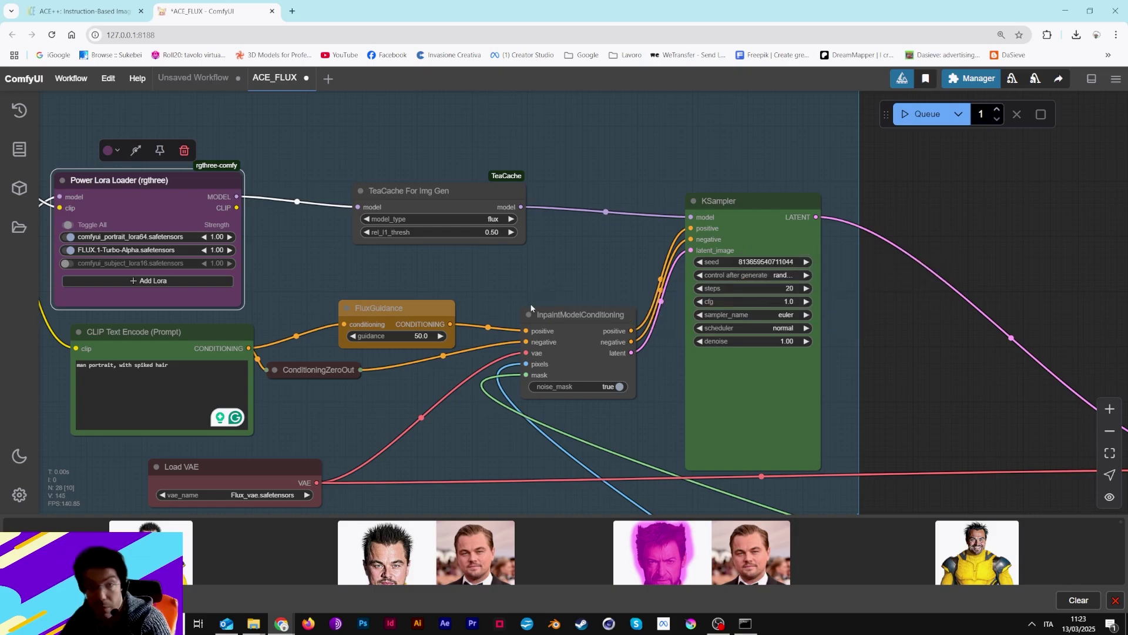
Load rev-1-A9_08309-High_Res_JPEG.jpg from Downloads as the base image in the Load Base Image (MASK) node.
left_click_drag(206, 411, 679, 231)
left_click_drag(482, 237, 559, 75)
left_click_drag(517, 325, 609, 131)
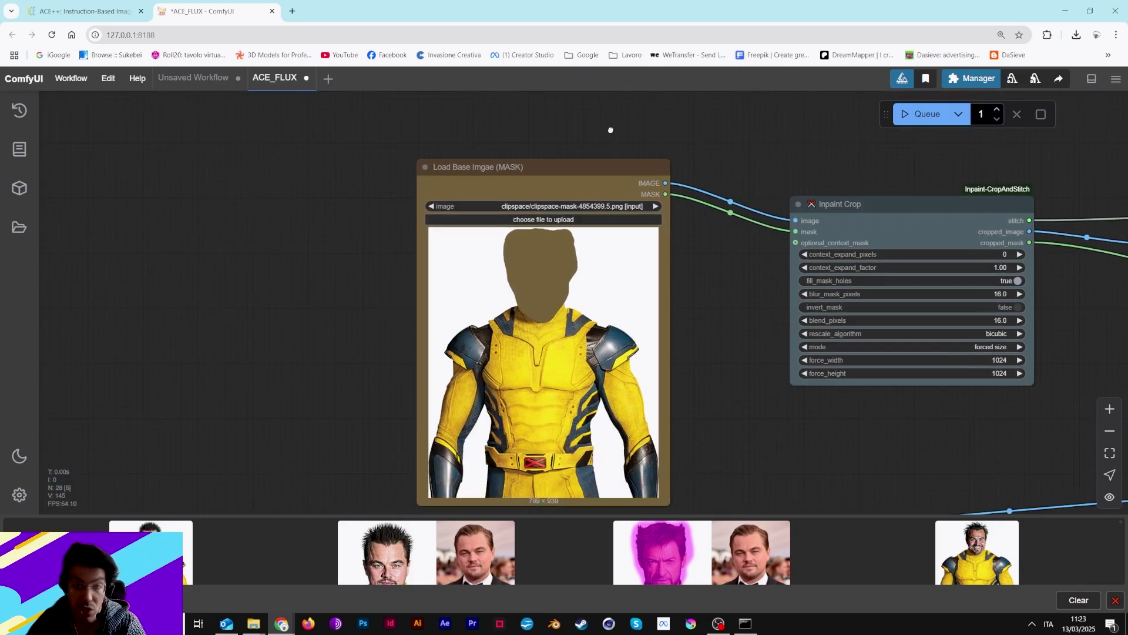
left_click(564, 221)
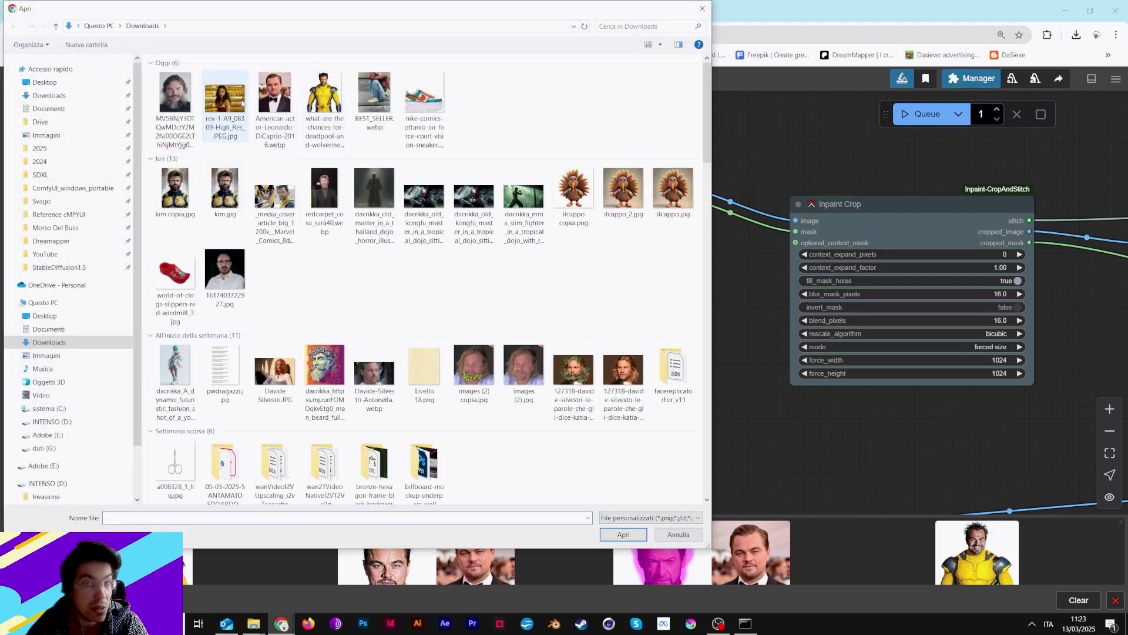
double_click(225, 106)
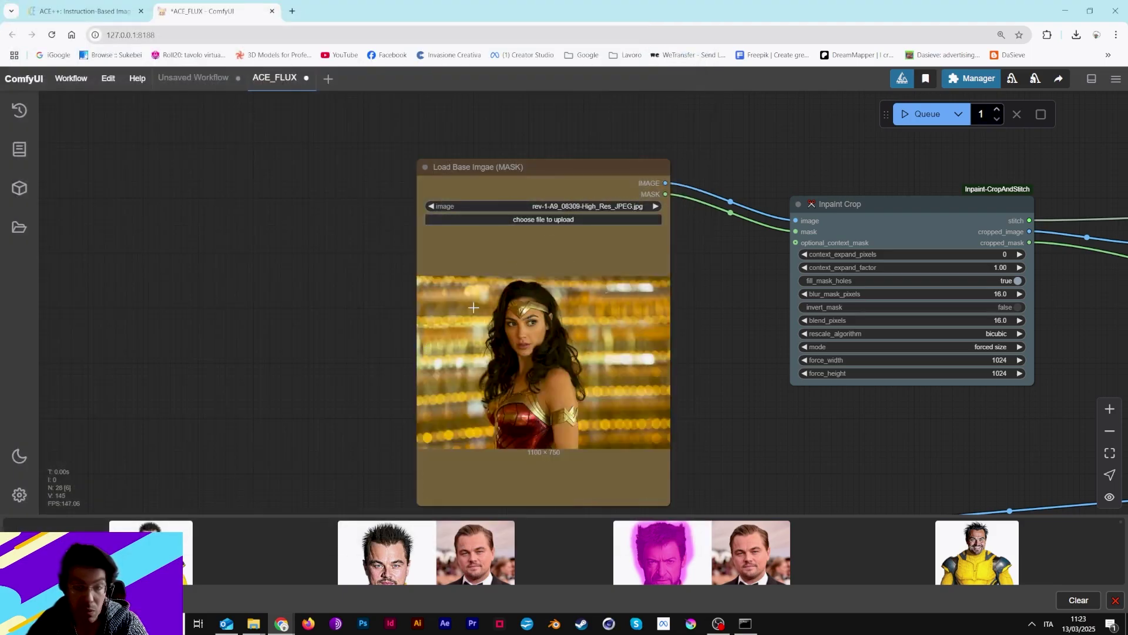
Load the grey-bearded man's portrait from Downloads as the reference in the Load New Image node.
left_click_drag(675, 412, 693, 168)
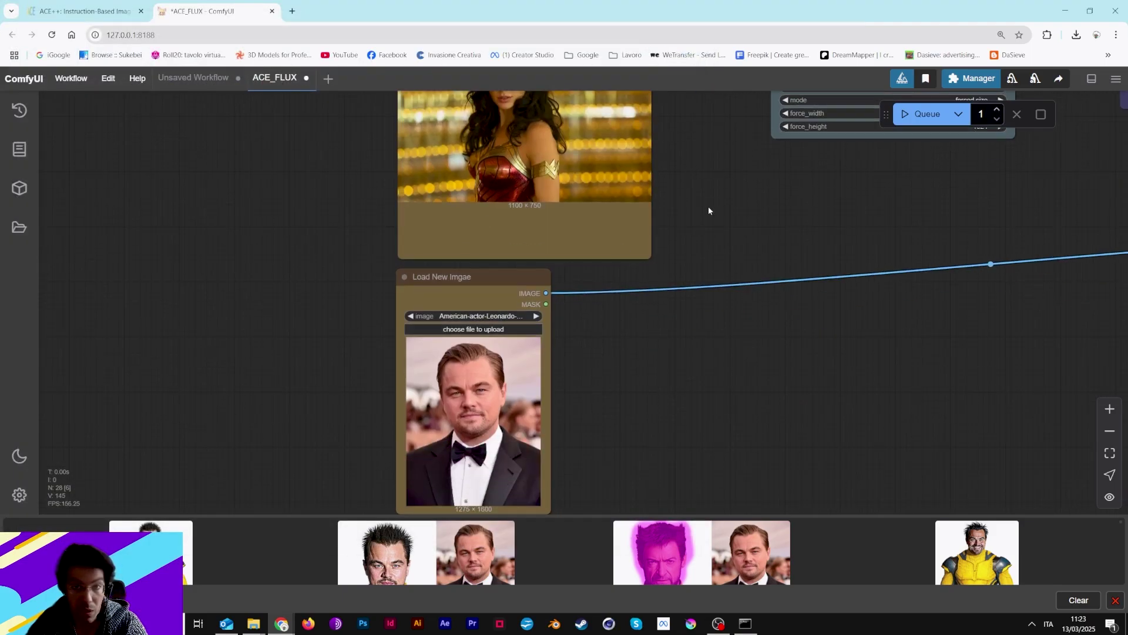
left_click_drag(710, 212, 745, 322)
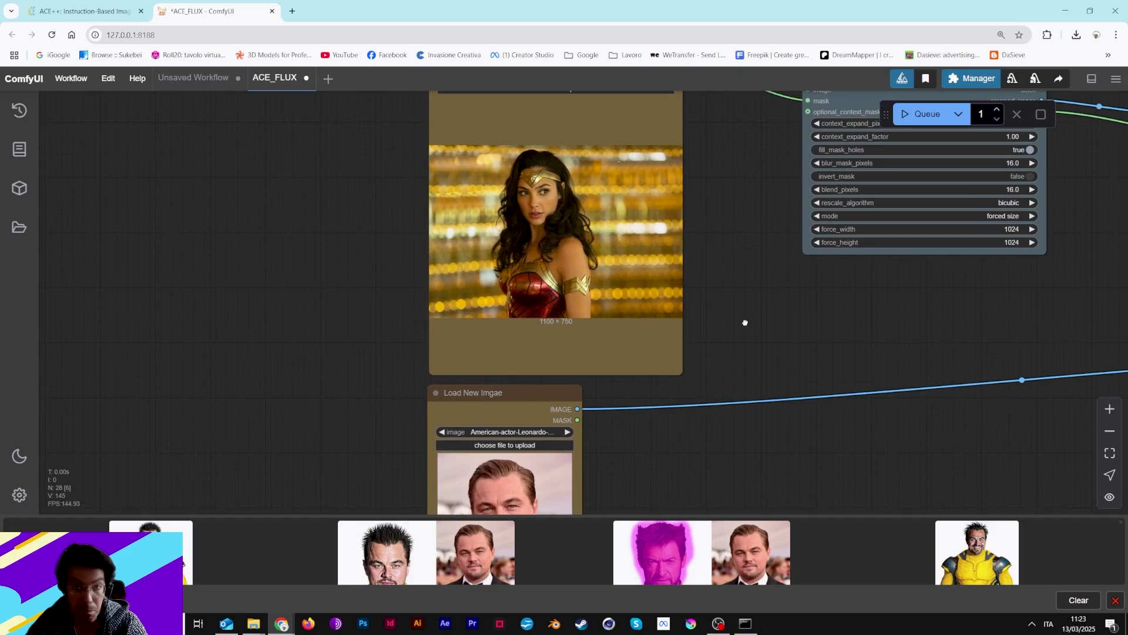
left_click(522, 447)
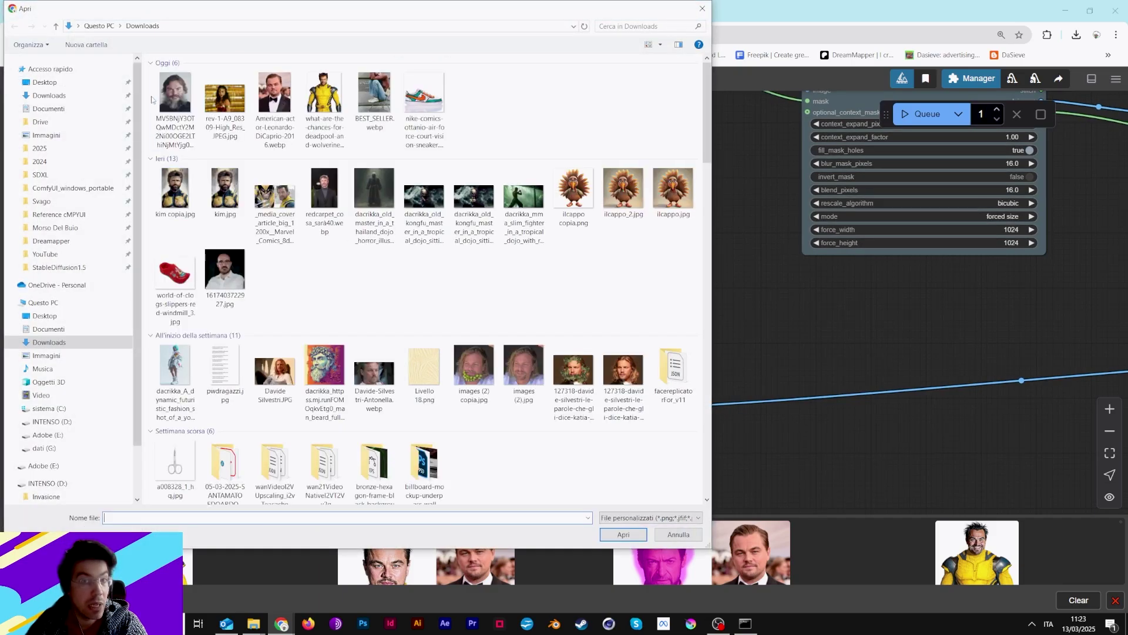
left_click(174, 100)
double_click(174, 100)
left_click_drag(613, 401, 620, 231)
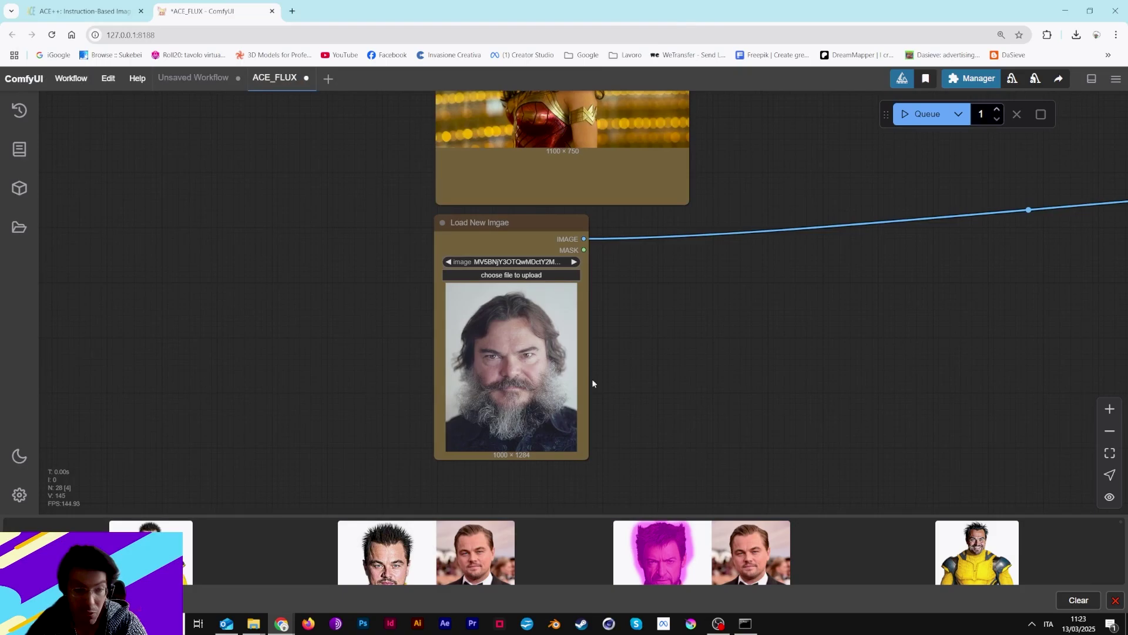
Change the CLIP Text Encode prompt to "man portrait, with beard".
left_click_drag(767, 134, 612, 393)
left_click_drag(631, 154, 600, 401)
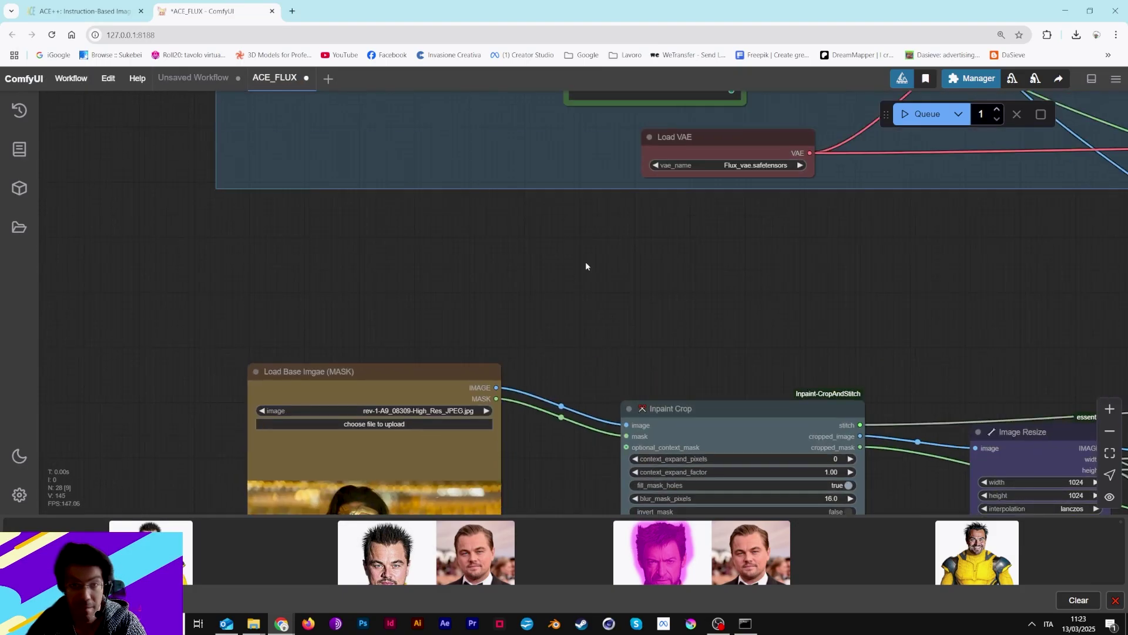
left_click_drag(586, 263, 542, 411)
left_click(569, 181)
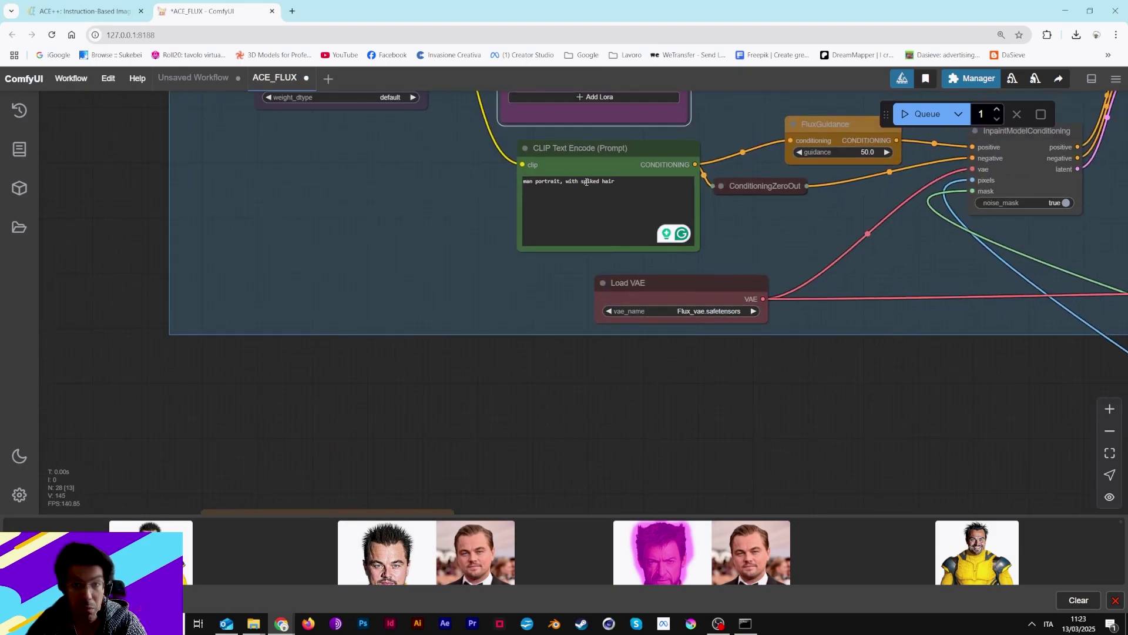
left_click_drag(582, 181, 614, 181)
type("be")
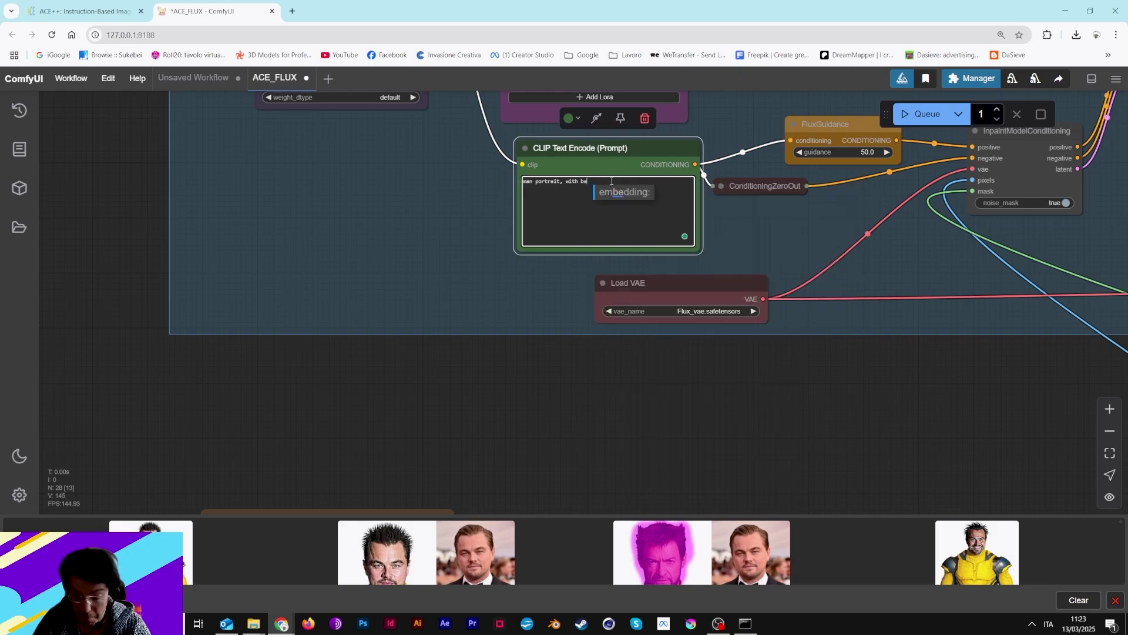
type("ard")
Check the LoRA, TeaCache and KSampler settings and try to run the workflow with the new images and prompt.
scroll(617, 189, "down", 2)
left_click_drag(841, 275, 421, 406)
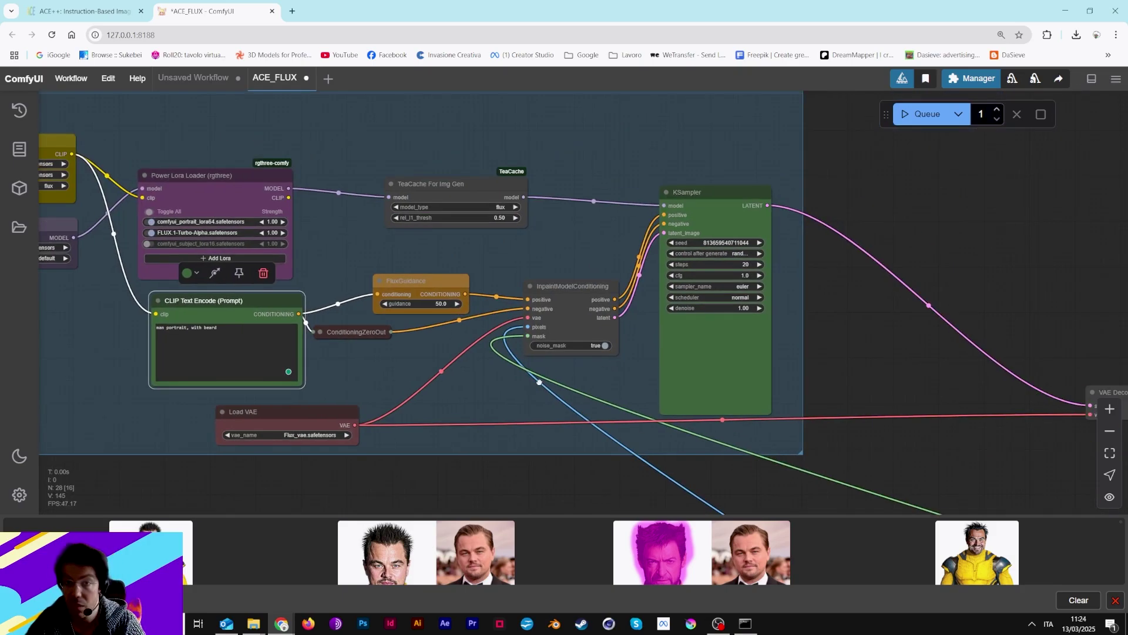
left_click_drag(321, 252, 546, 221)
scroll(415, 157, "up", 3)
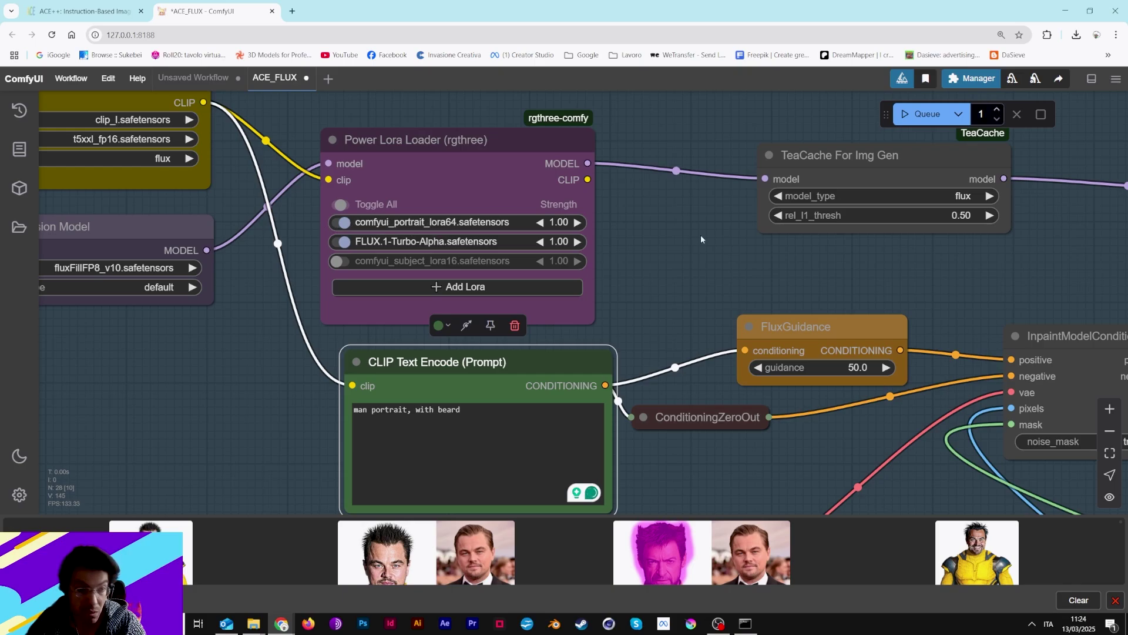
left_click_drag(777, 243, 313, 246)
scroll(485, 249, "down", 3)
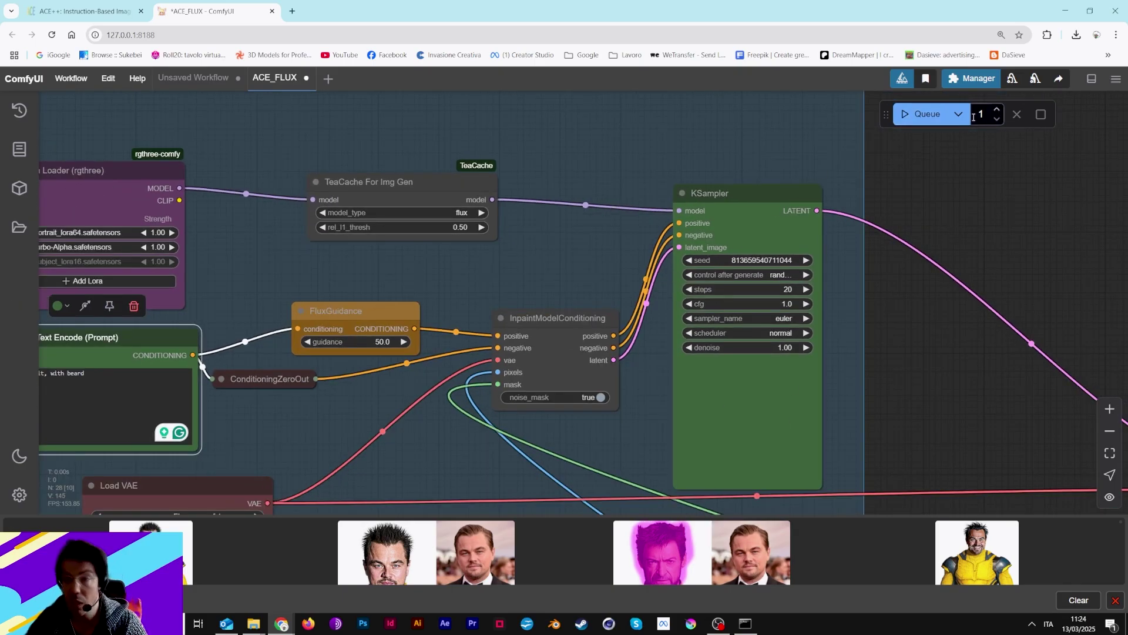
left_click(926, 114)
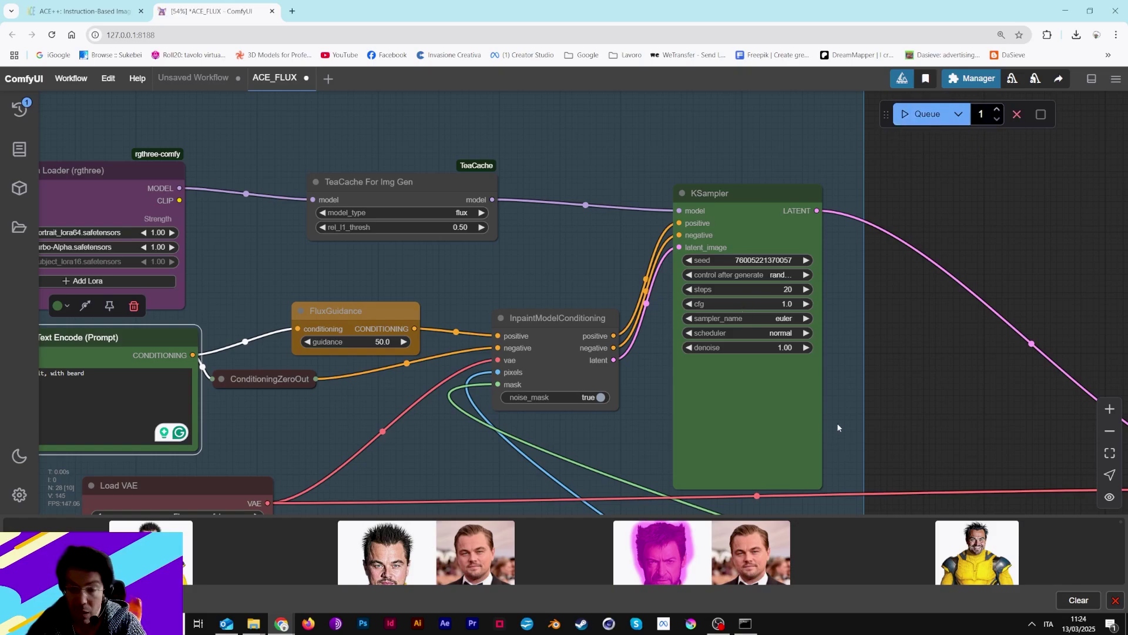
Check the run's progress in the console window and interrupt the current generation.
scroll(834, 435, "down", 2)
left_click_drag(833, 434, 333, 295)
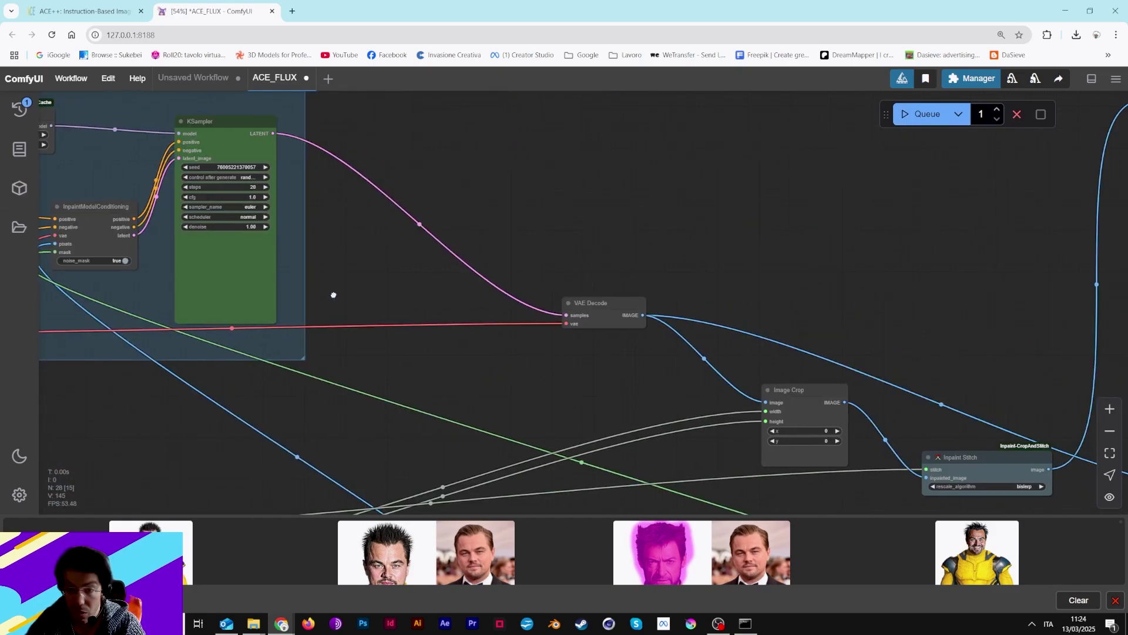
left_click_drag(354, 391, 623, 282)
left_click(745, 624)
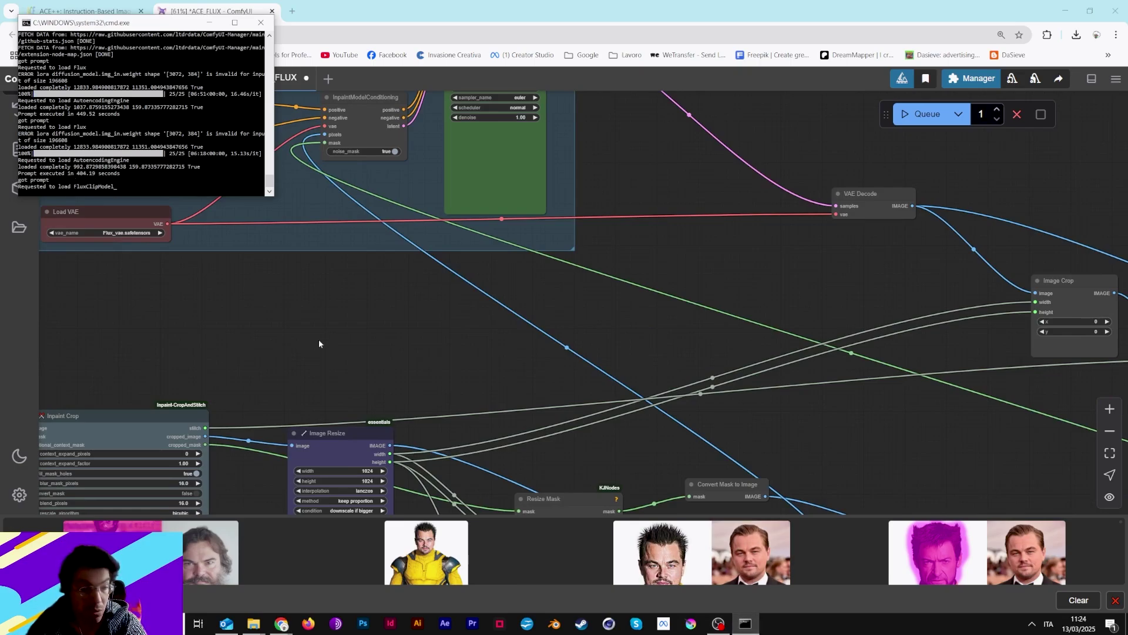
left_click(1017, 114)
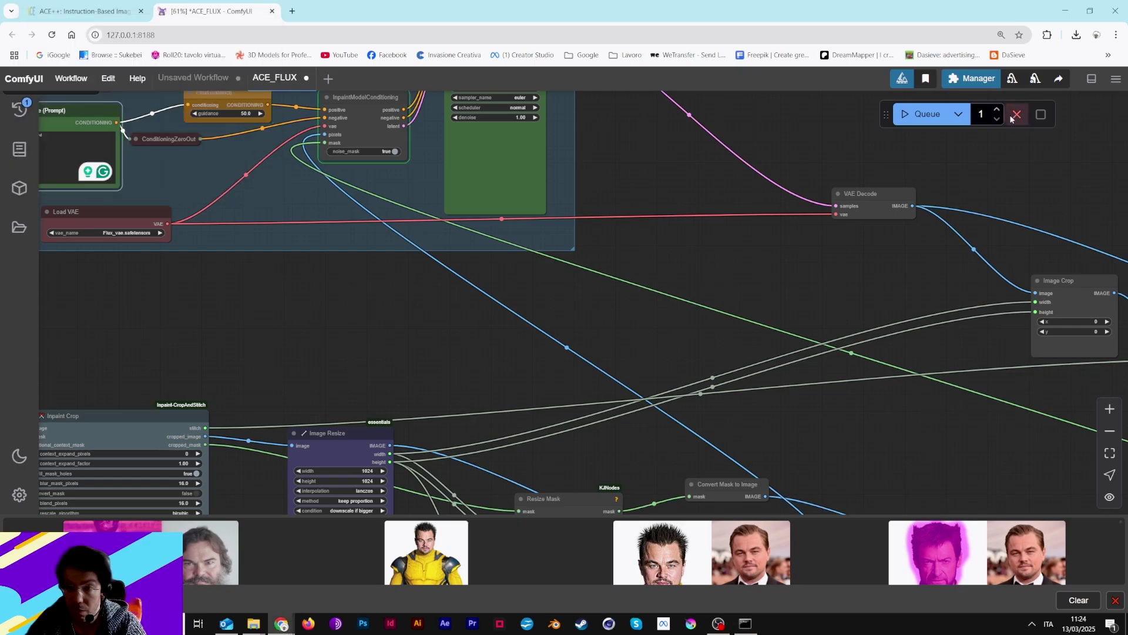
Check the mask preview, paint a mask over the woman's whole face in the base image with the mask editor, and save it.
left_click_drag(413, 297, 770, 285)
left_click_drag(389, 382, 652, 188)
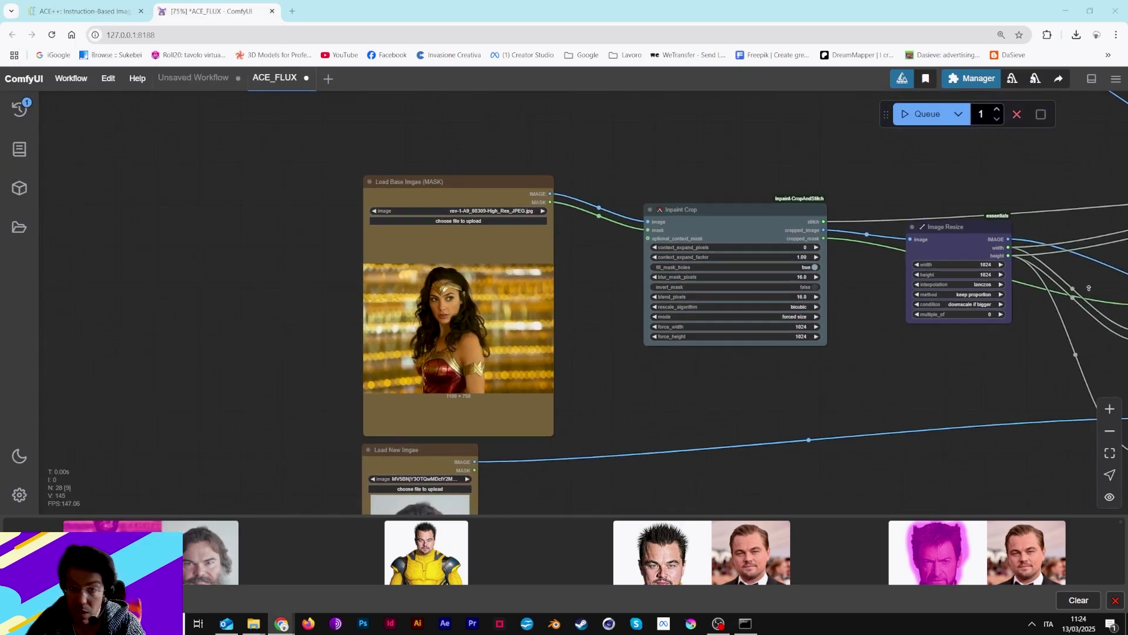
left_click_drag(985, 376, 591, 319)
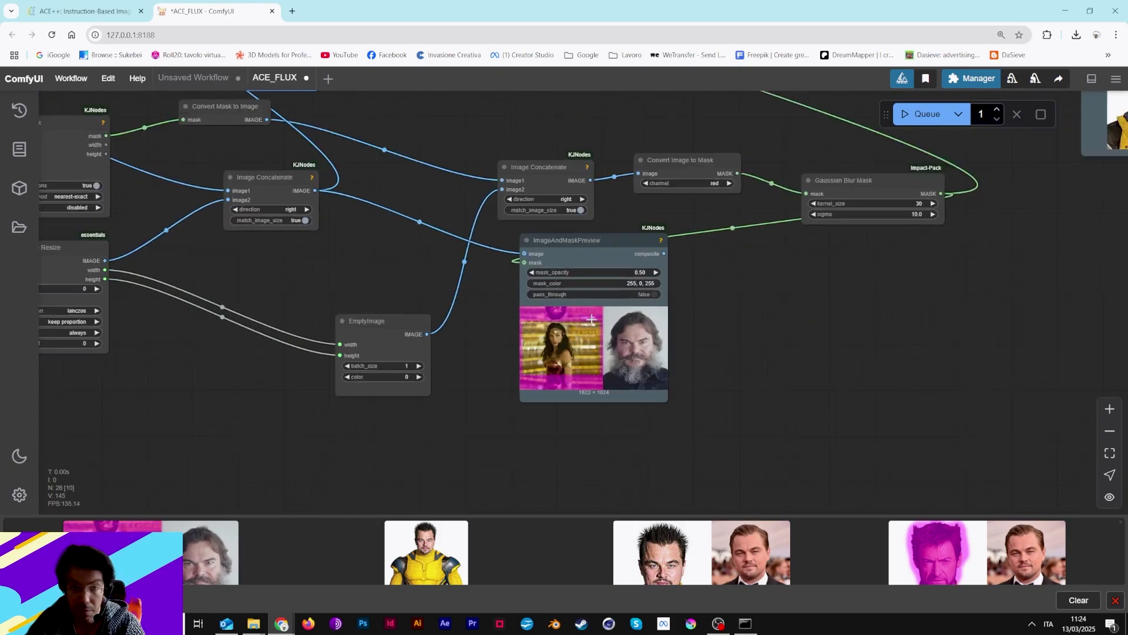
scroll(591, 319, "up", 6)
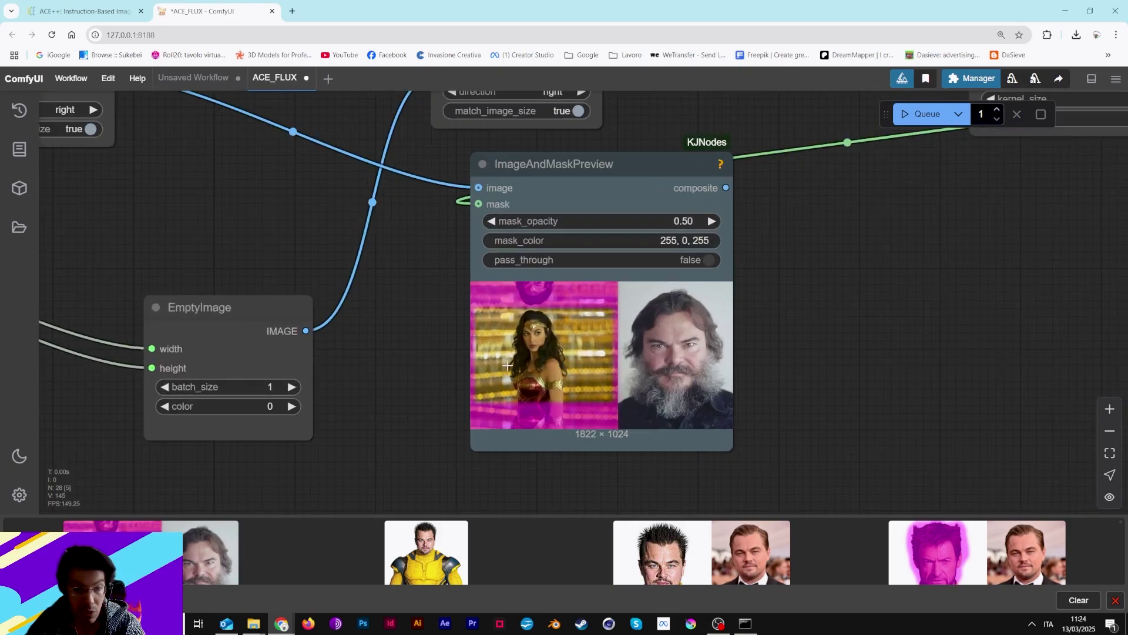
left_click_drag(499, 327, 573, 334)
left_click_drag(295, 309, 689, 352)
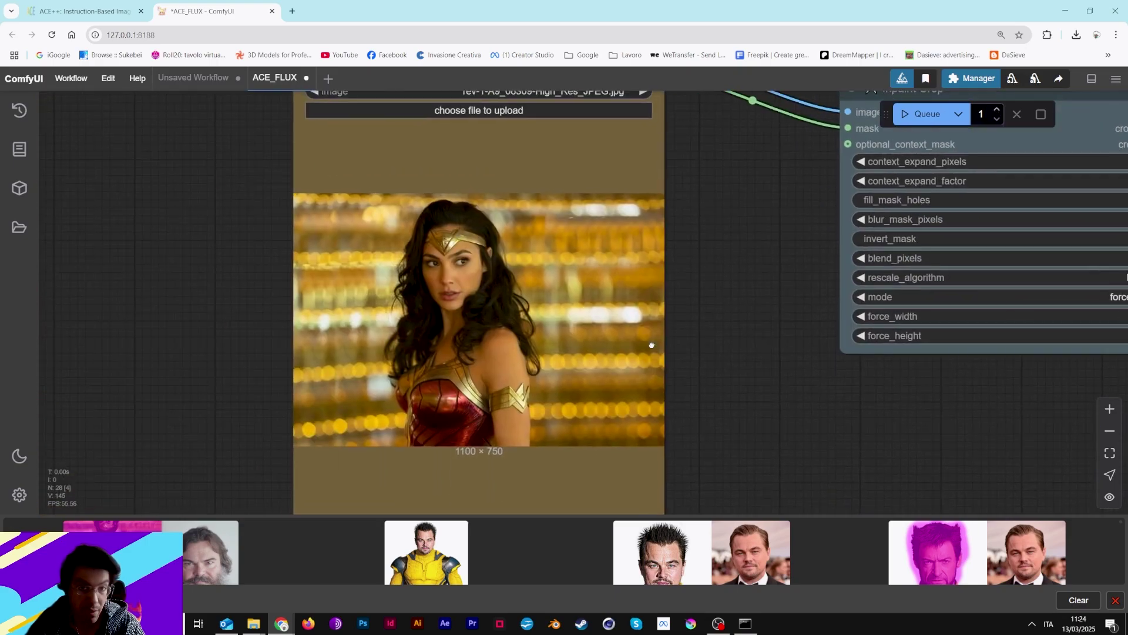
right_click(450, 210)
left_click(496, 533)
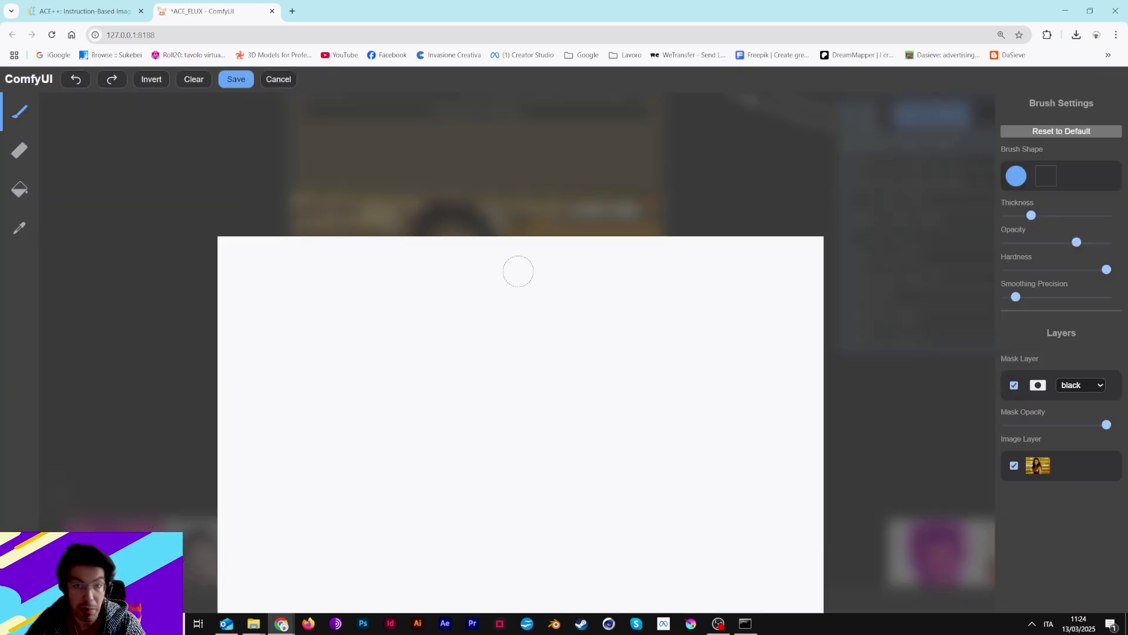
mouse_move(468, 303)
left_mouse_down()
mouse_move(447, 295)
mouse_move(464, 205)
mouse_move(425, 189)
mouse_move(453, 174)
mouse_move(504, 219)
mouse_move(529, 224)
mouse_move(474, 168)
mouse_move(446, 166)
mouse_move(492, 167)
mouse_move(473, 268)
mouse_move(440, 289)
mouse_move(477, 318)
mouse_move(450, 319)
mouse_move(442, 296)
mouse_move(525, 253)
mouse_move(523, 210)
left_mouse_up()
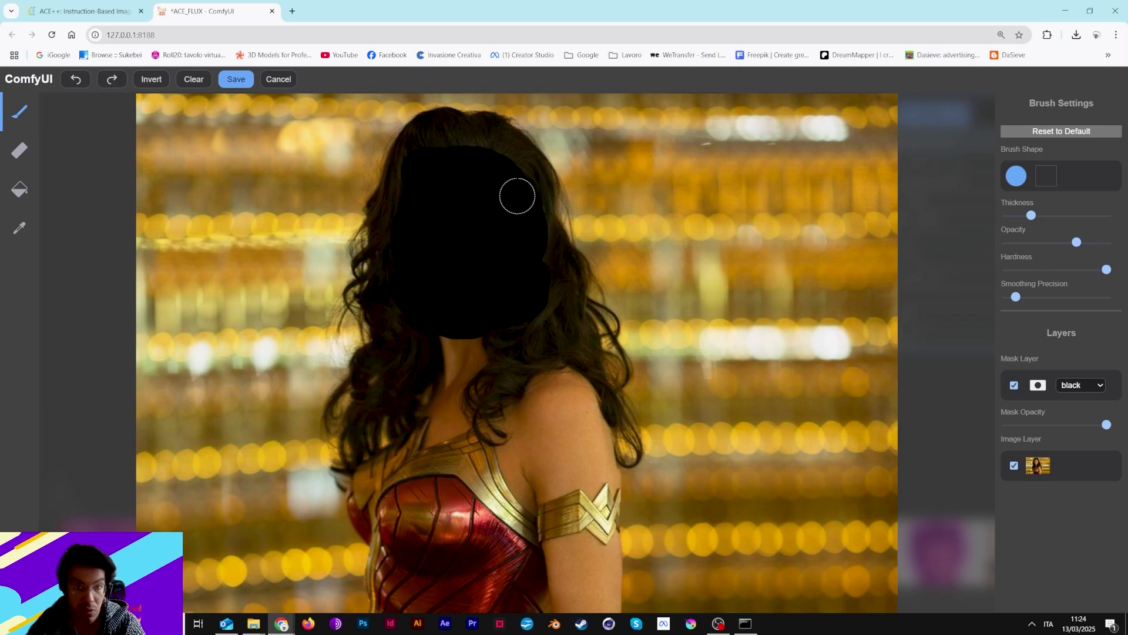
left_click(236, 79)
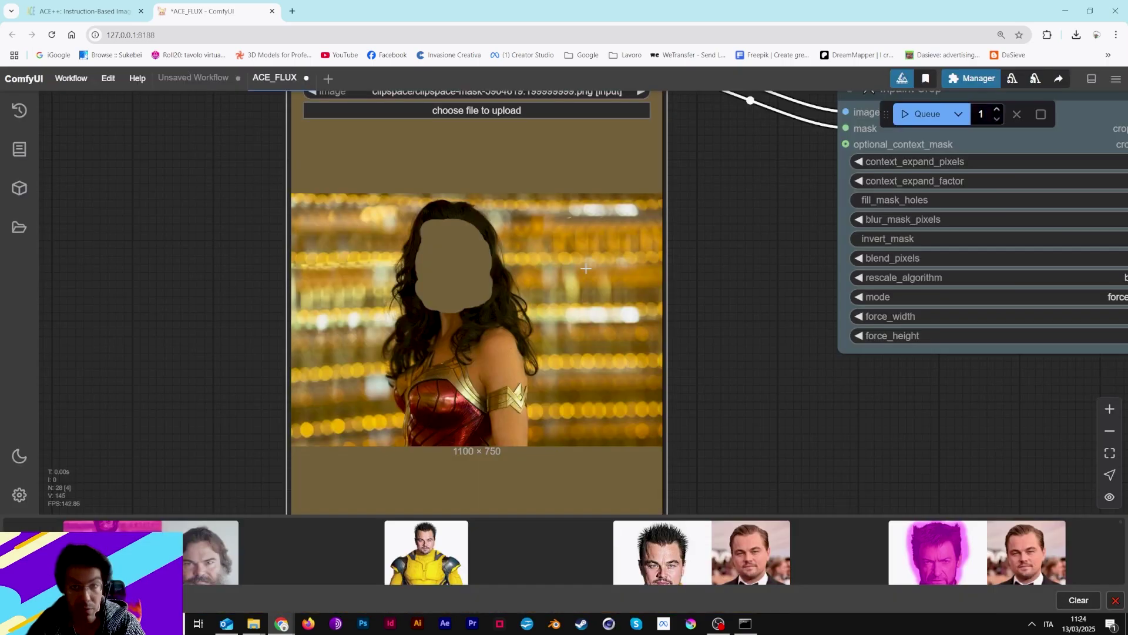
Check the console and run the workflow with the newly masked base image.
key("alt+Tab")
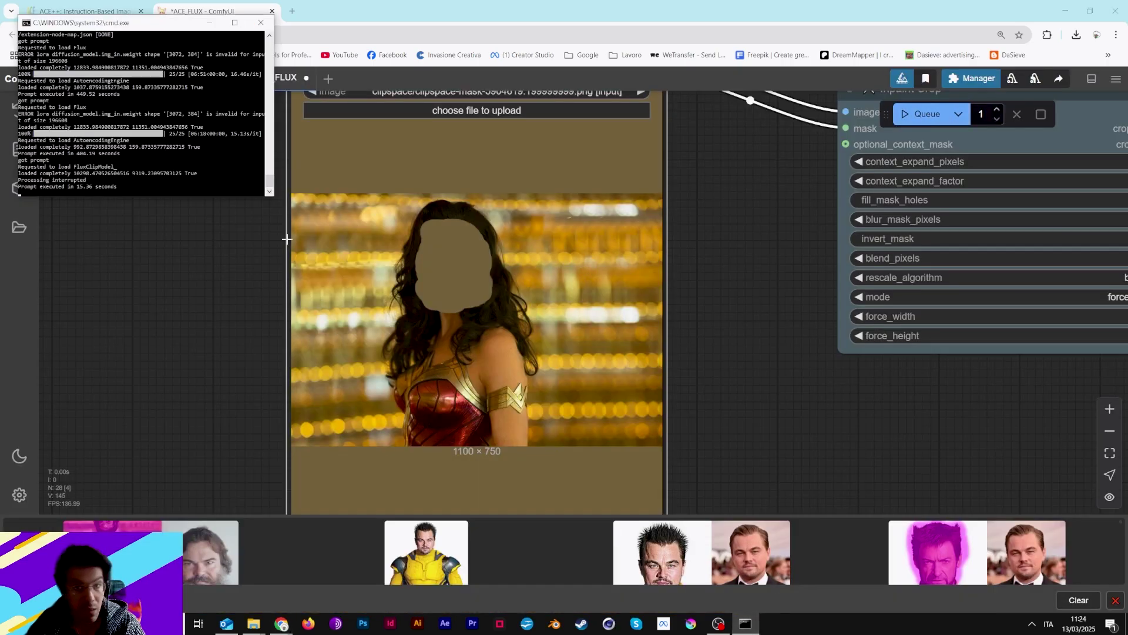
left_click(921, 114)
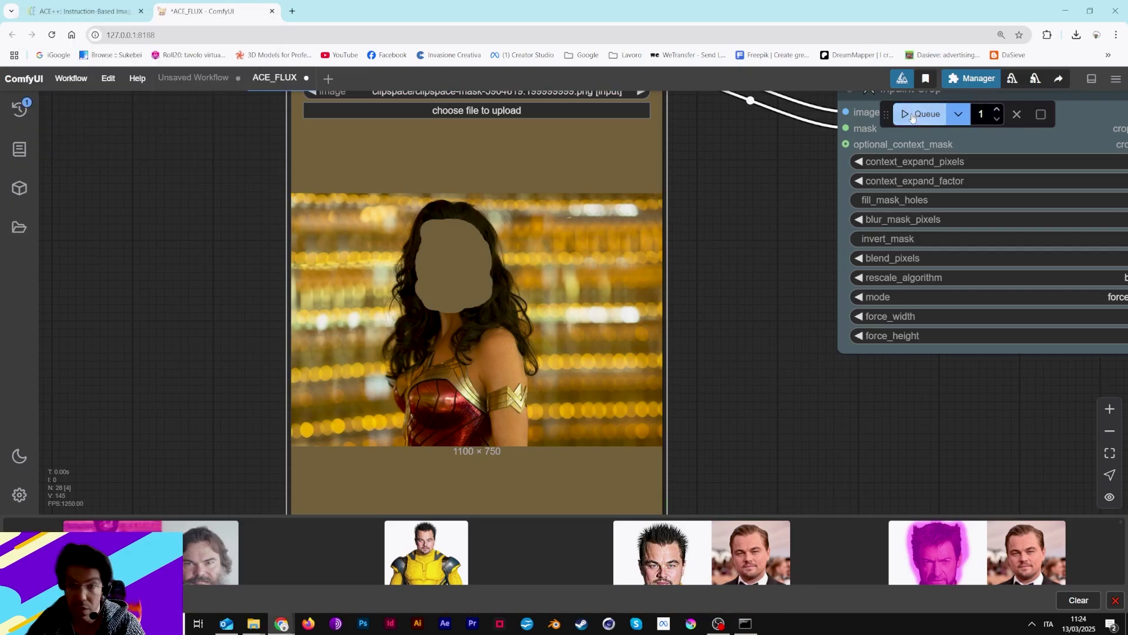
scroll(760, 317, "down", 1)
left_click_drag(827, 390, 496, 355)
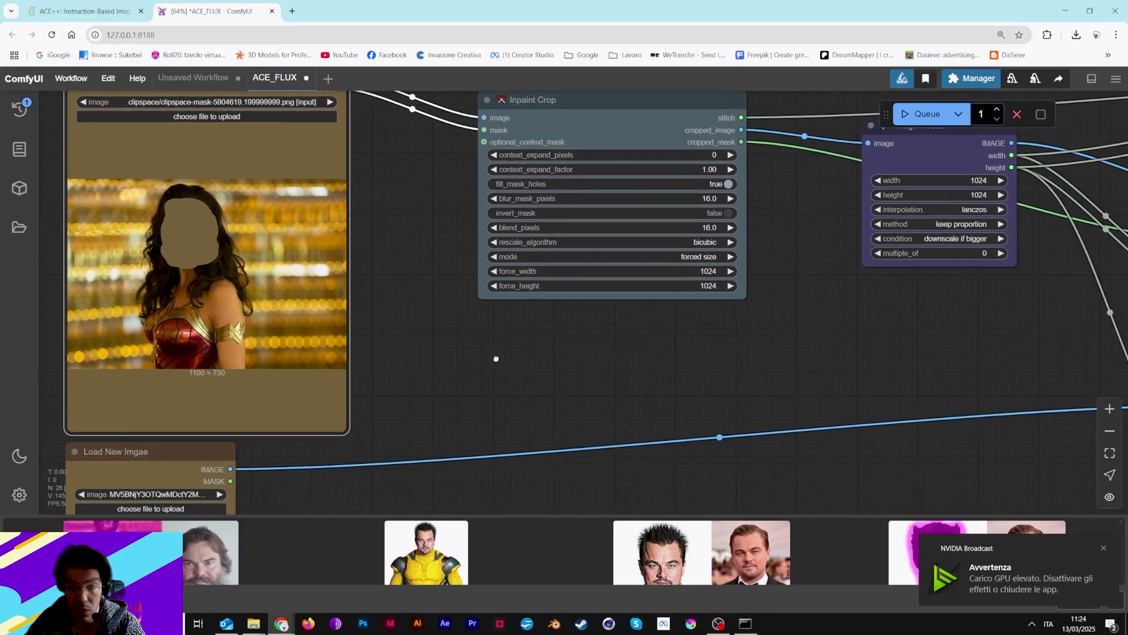
scroll(590, 368, "down", 8)
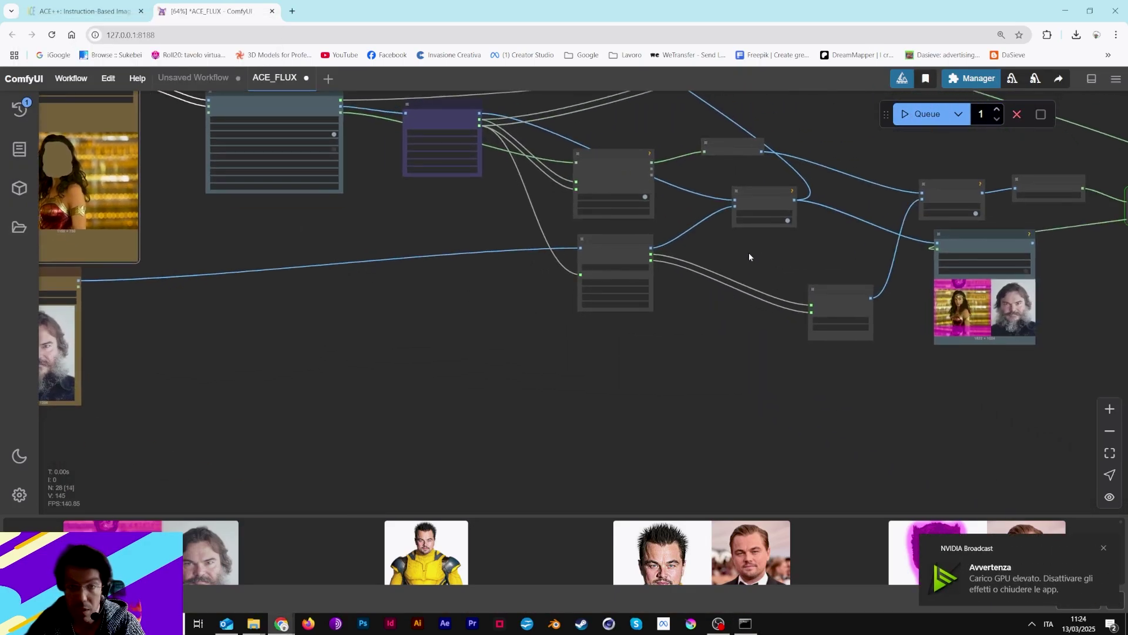
Examine the updated face mask over the cropped base image in the ImageAndMaskPreview node.
left_click_drag(844, 244, 688, 360)
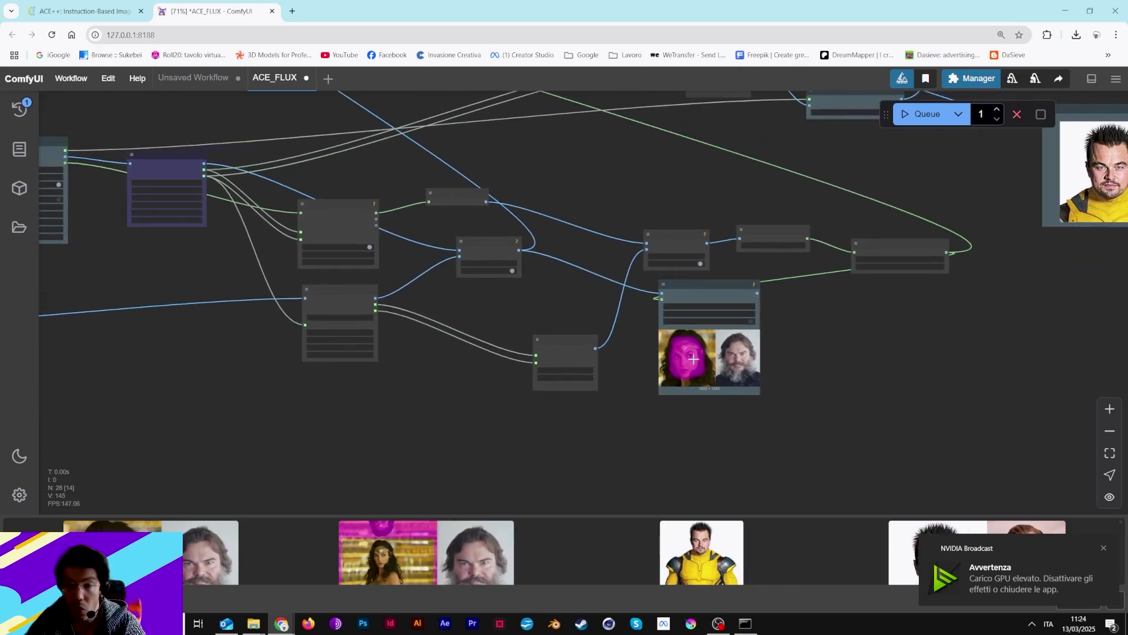
scroll(688, 360, "up", 8)
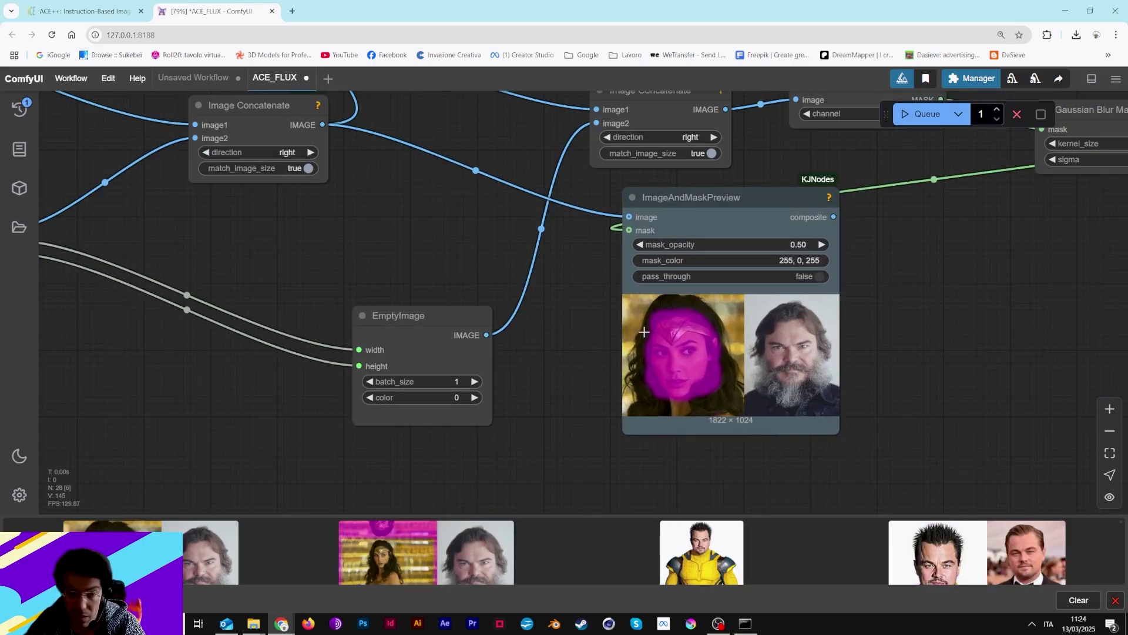
scroll(448, 297, "down", 6)
scroll(449, 297, "down", 4)
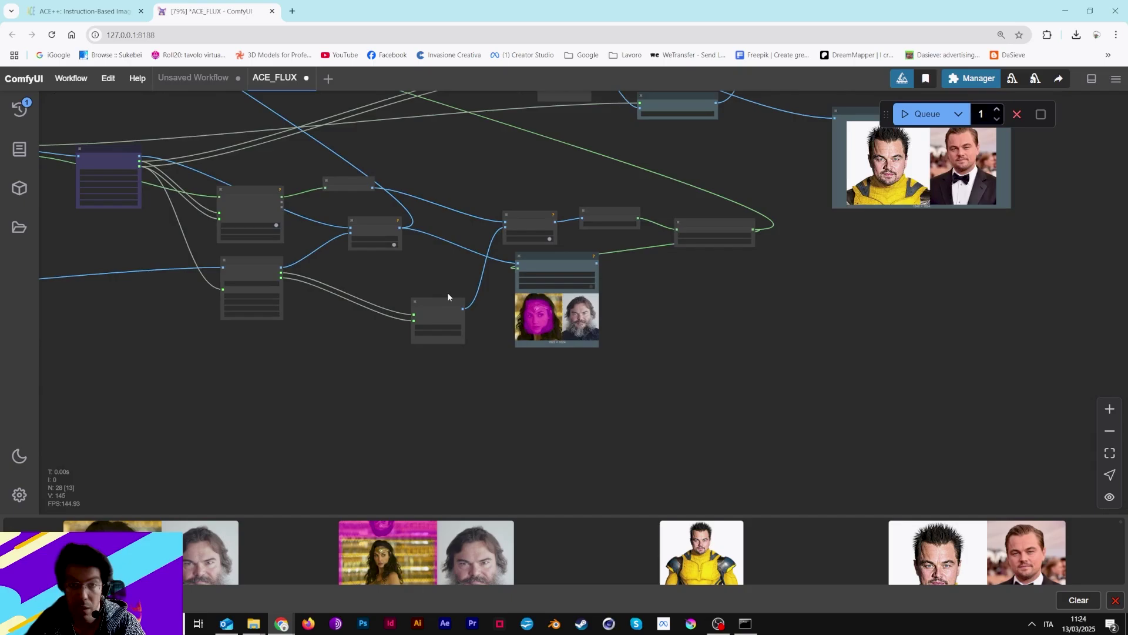
Check the KSampler node and the run's progress in the console window.
left_click_drag(444, 184, 541, 365)
scroll(410, 251, "up", 10)
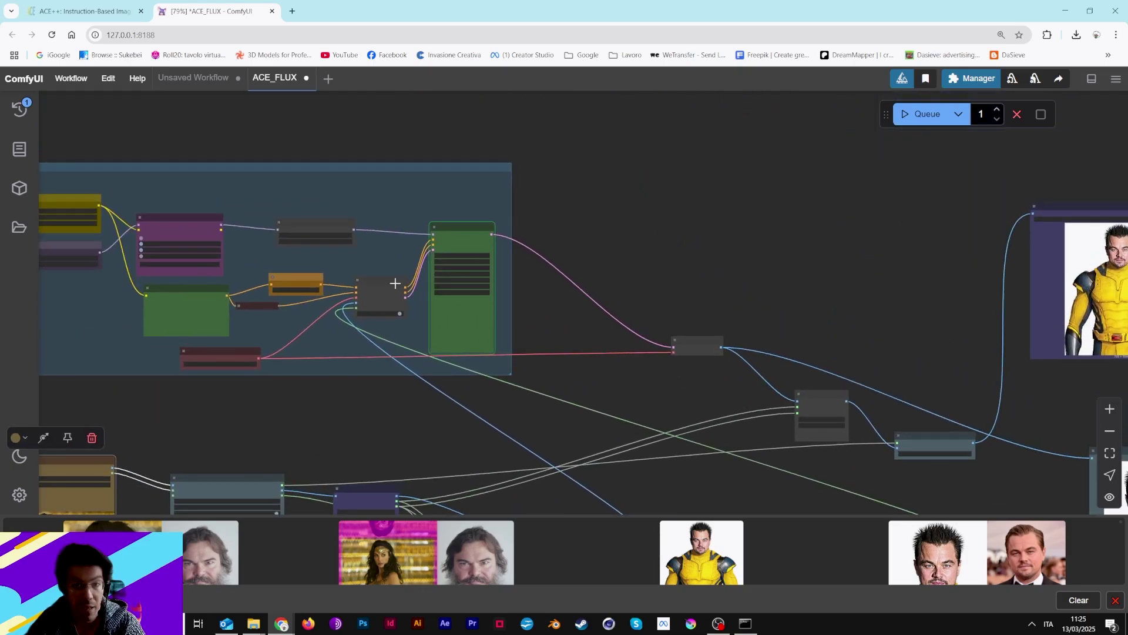
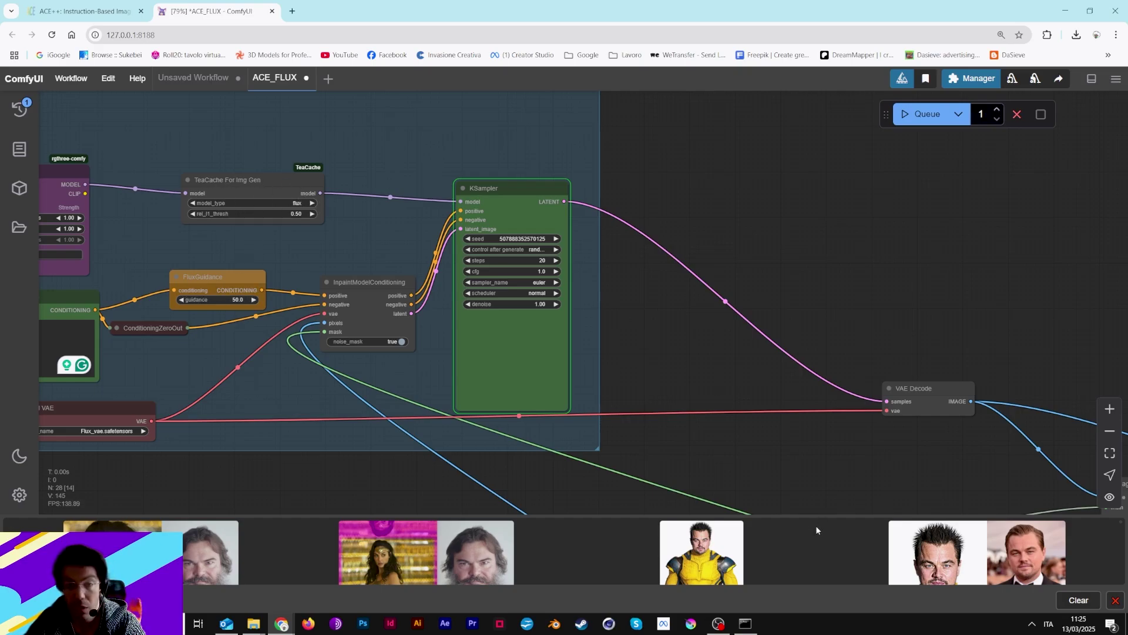
left_click(746, 624)
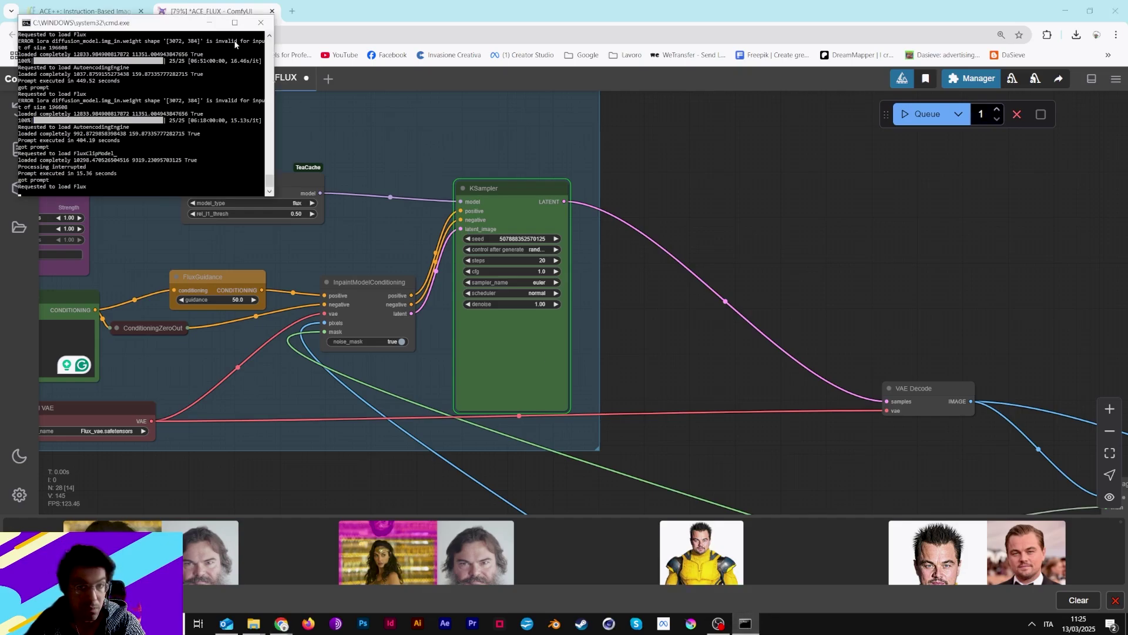
left_click(210, 22)
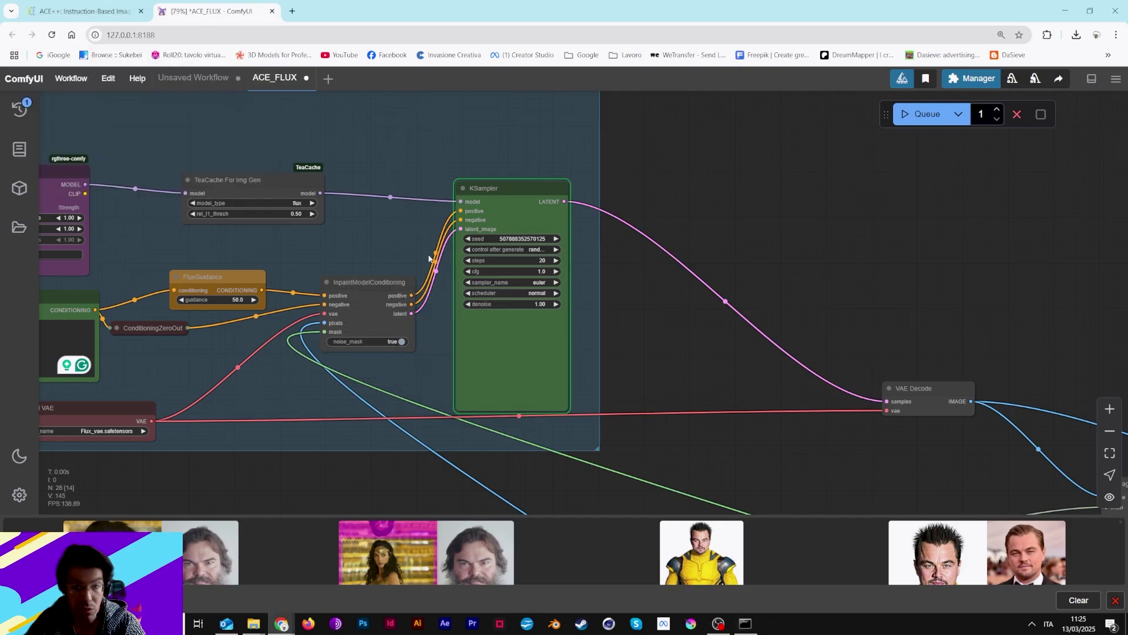
Reposition the Load VAE node and align the CLIP Text Encode node beneath the Power Lora Loader.
left_click_drag(277, 412, 590, 414)
left_click_drag(450, 441, 521, 432)
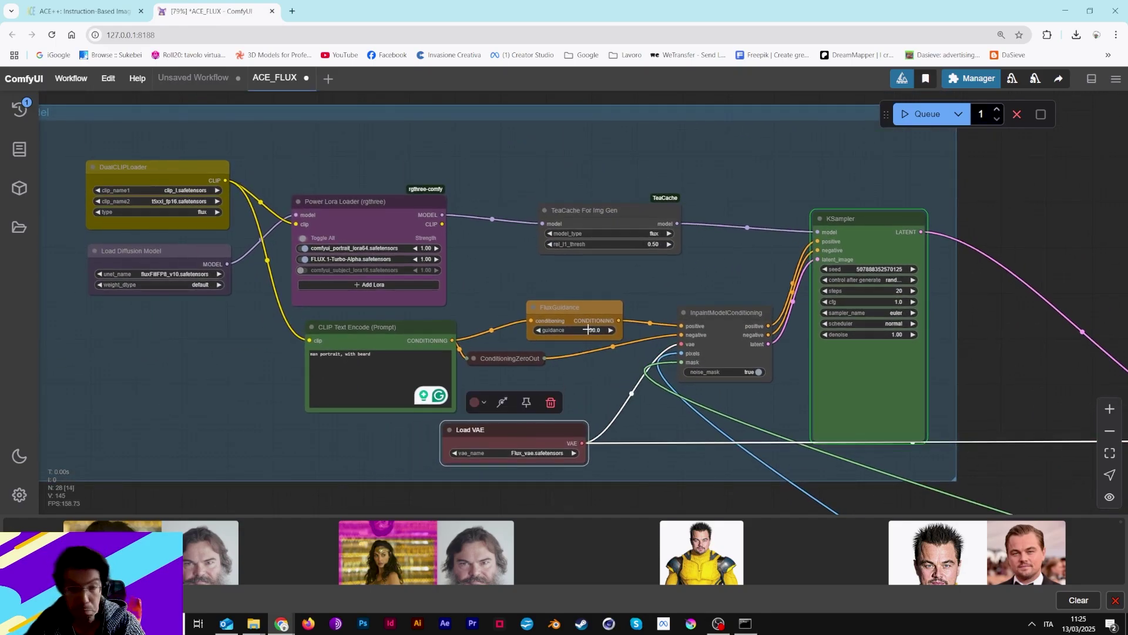
left_click_drag(411, 331, 395, 327)
scroll(529, 382, "right", 3)
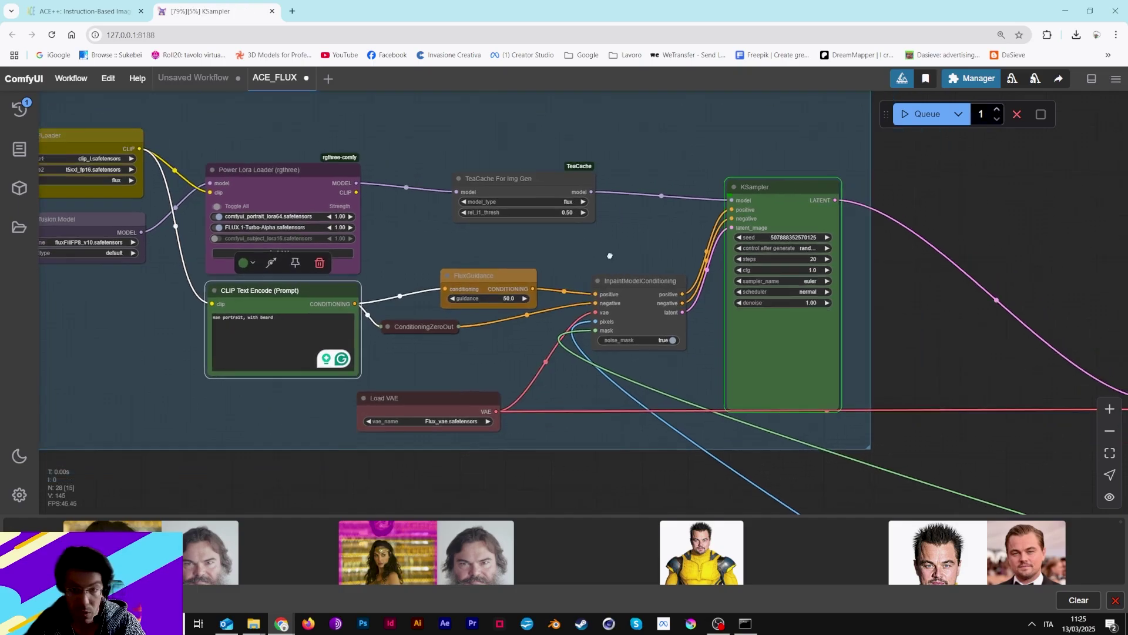
Check the sampling progress in the console window and on the KSampler node.
left_click(745, 624)
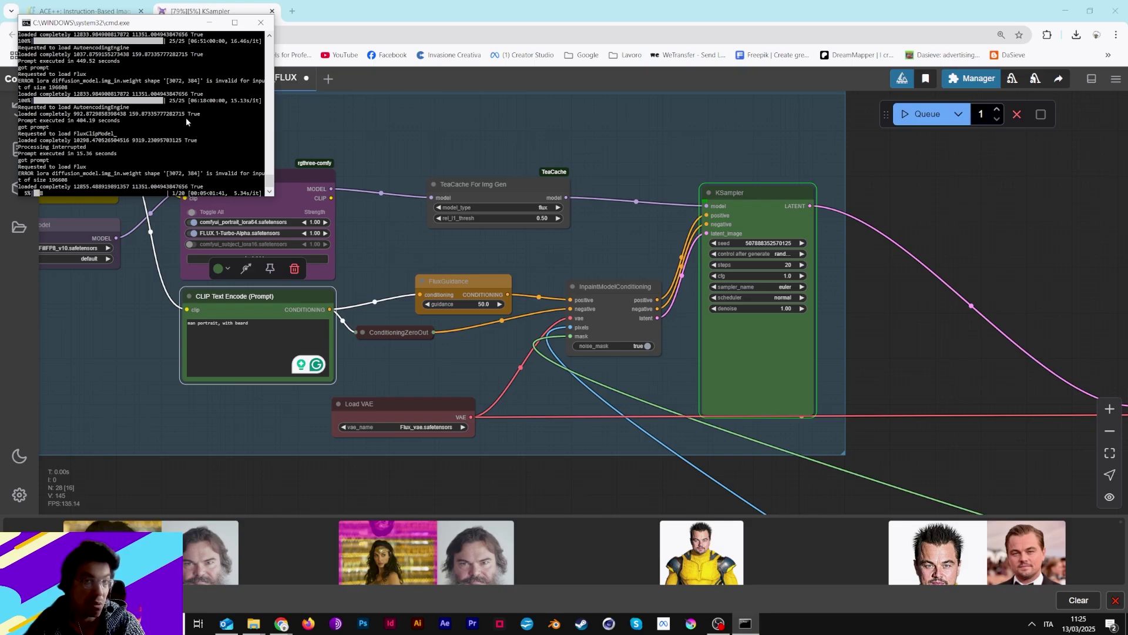
left_click(209, 23)
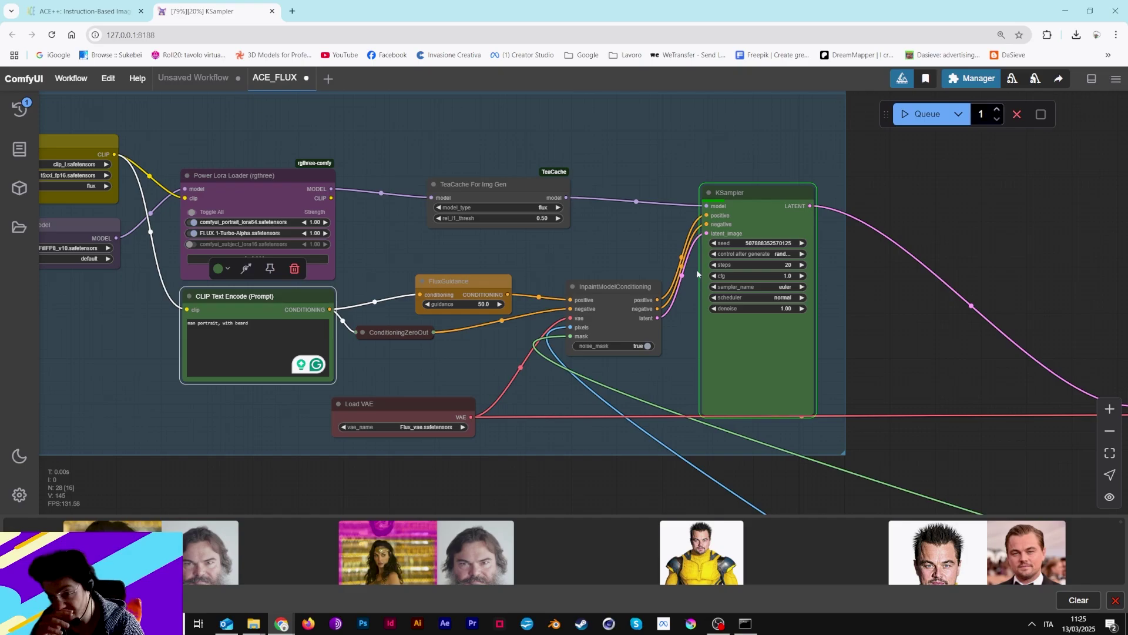
scroll(696, 273, "down", 1)
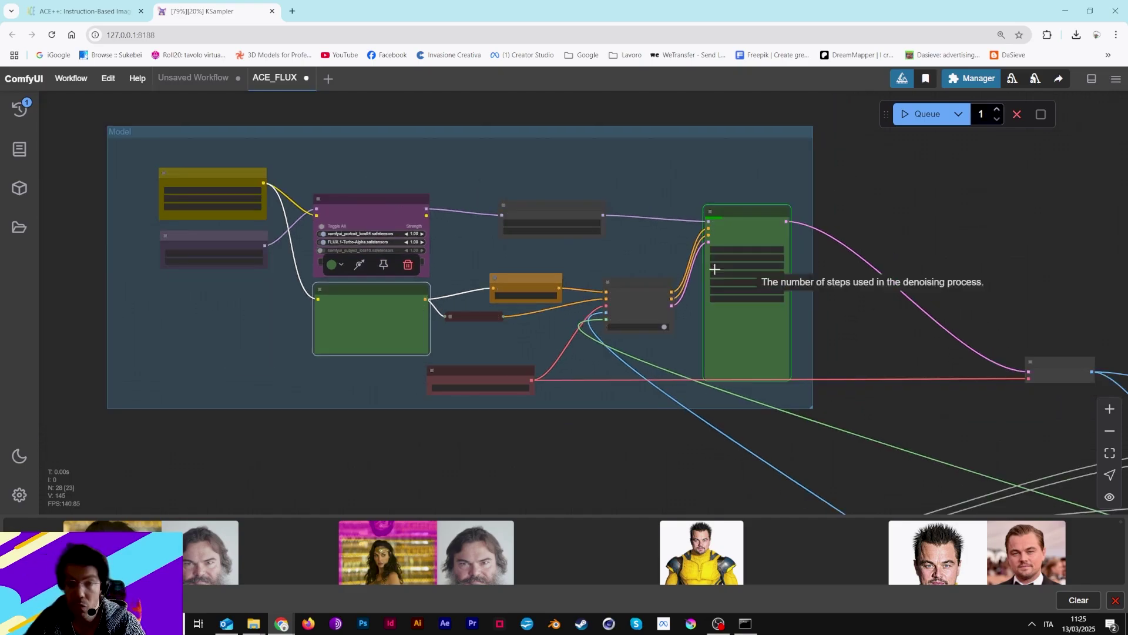
scroll(661, 266, "down", 1)
scroll(660, 262, "up", 2)
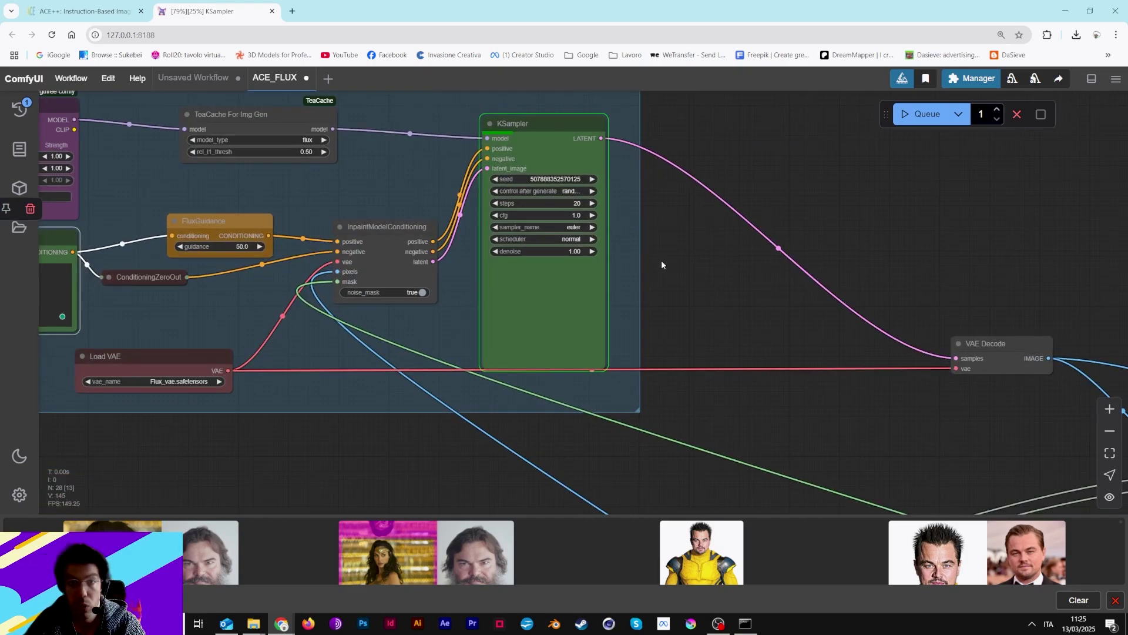
Look over the path from VAE Decode to the Save Image node and return to the KSampler.
left_click_drag(884, 260, 431, 149)
scroll(716, 242, "down", 7)
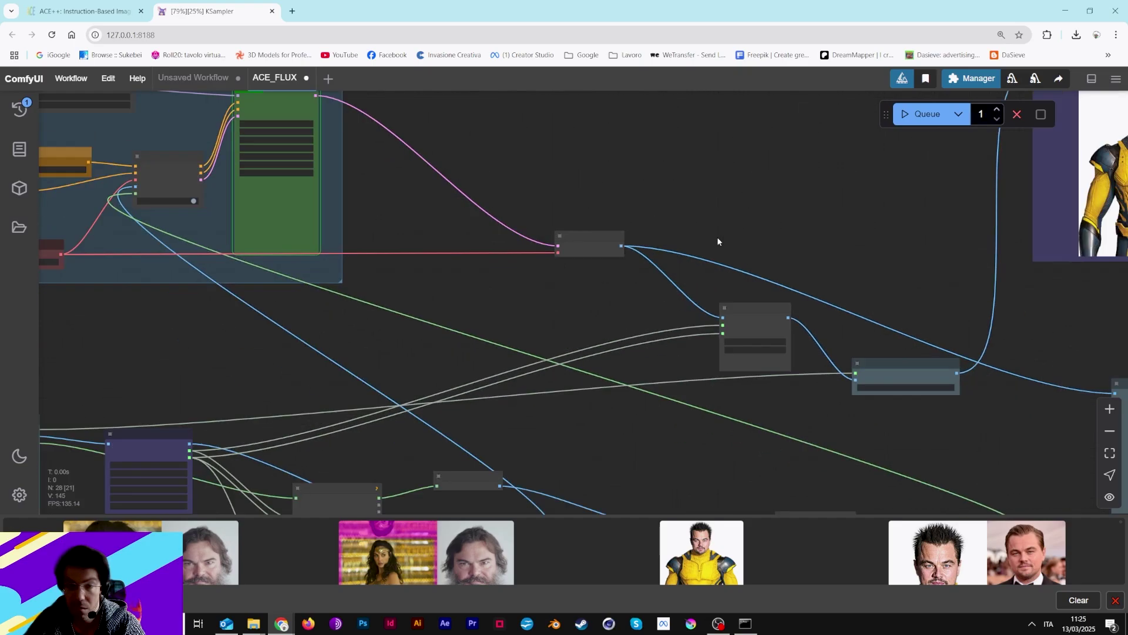
scroll(811, 339, "up", 8)
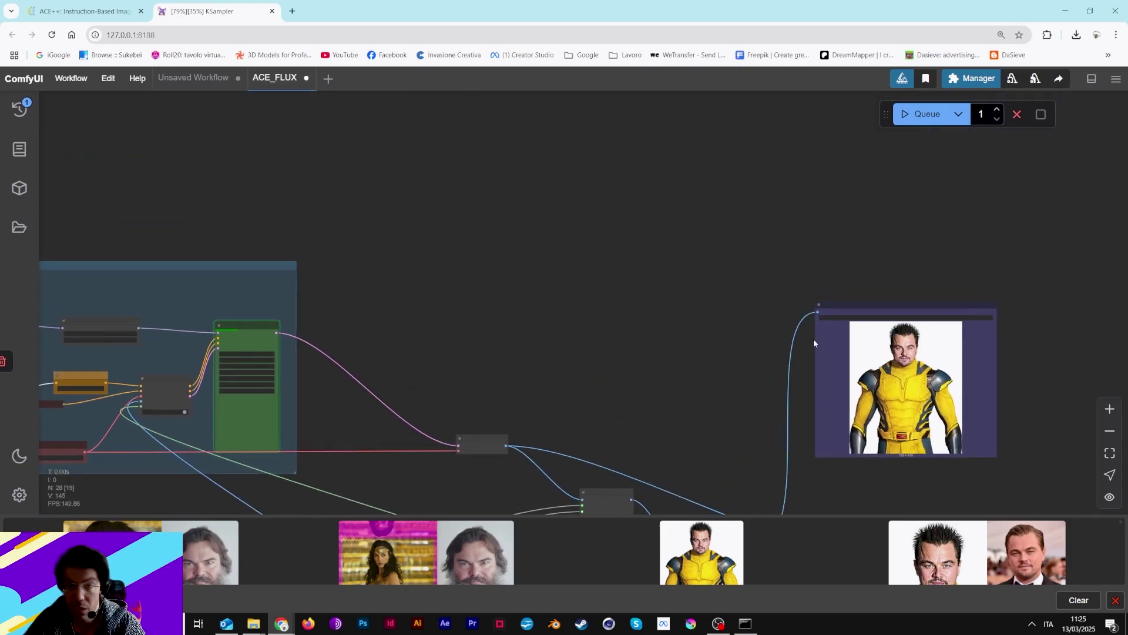
left_click_drag(811, 340, 523, 238)
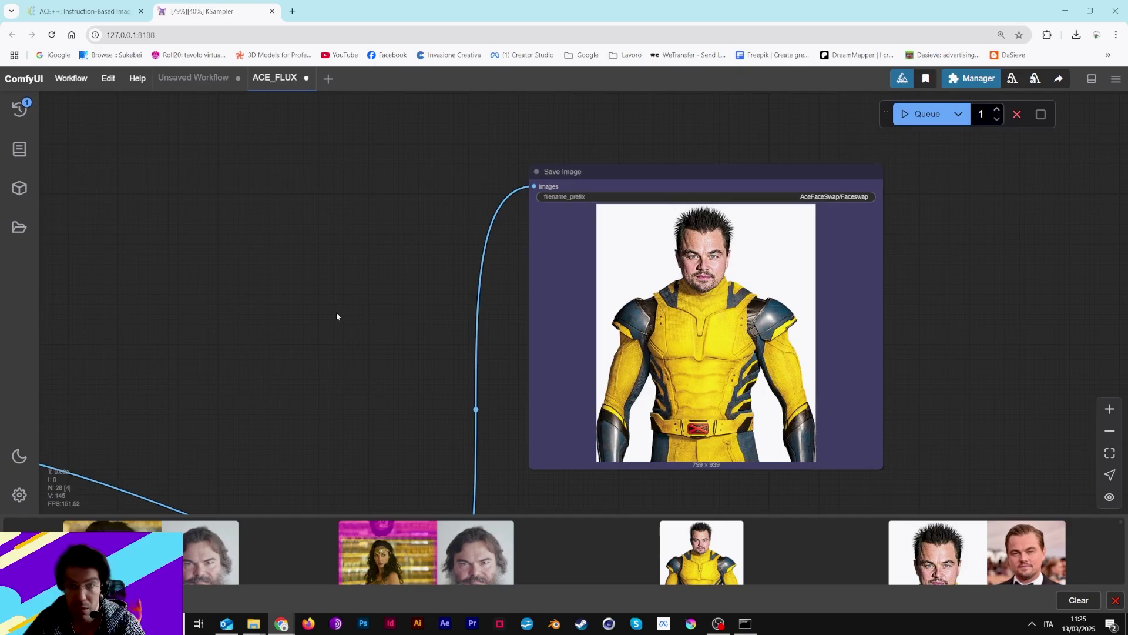
left_click_drag(336, 312, 741, 336)
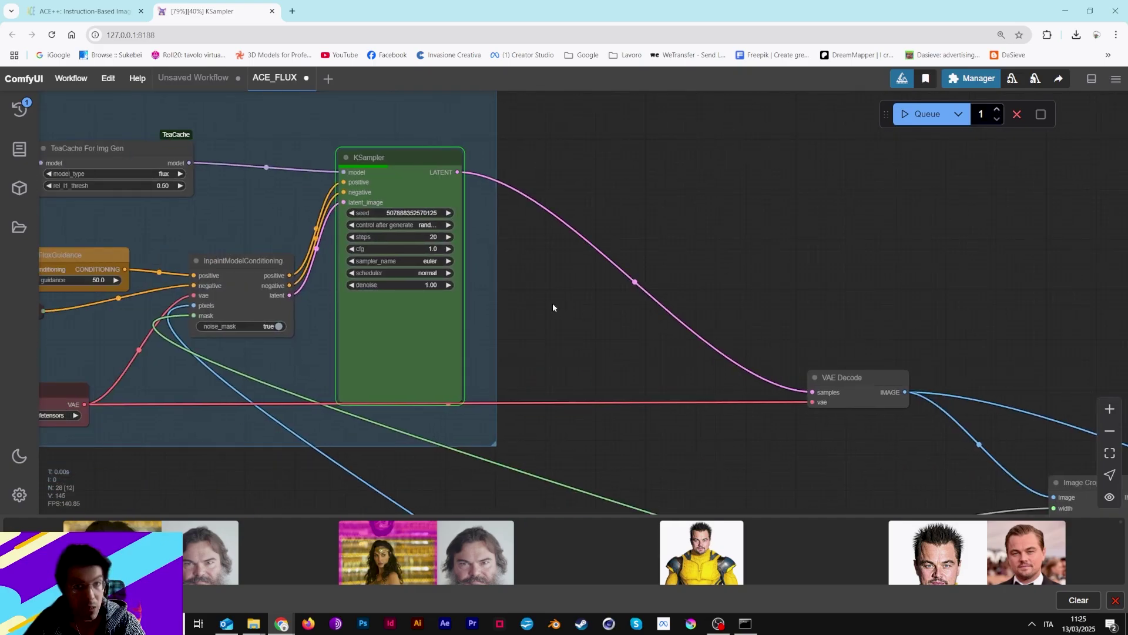
Look over the resize, concatenate and crop nodes and check the generation progress in the console.
scroll(606, 356, "down", 3)
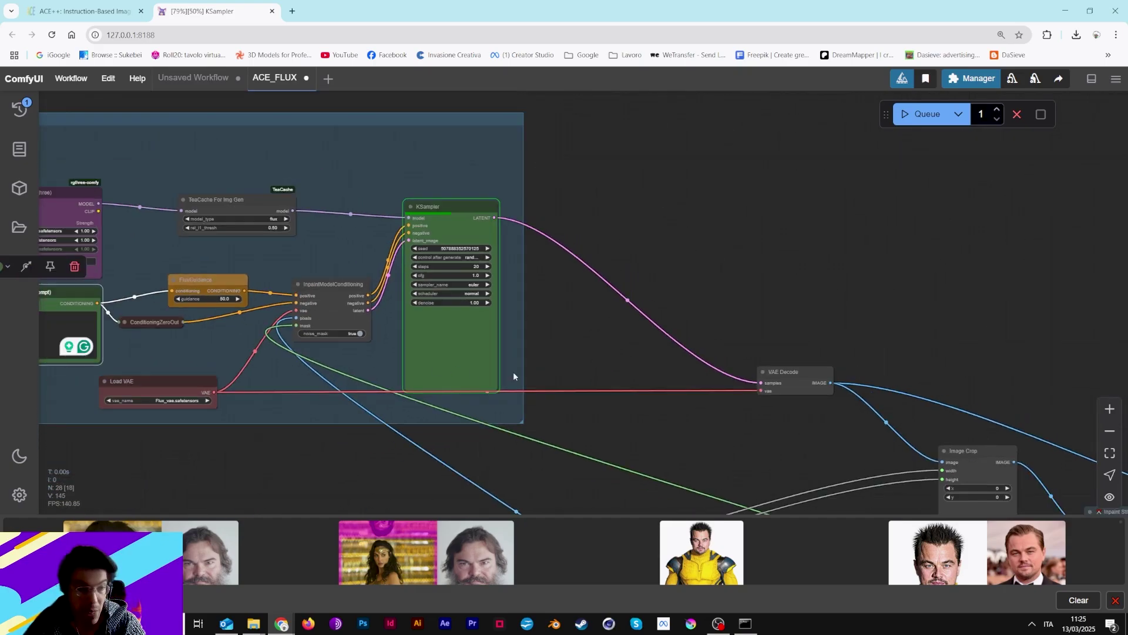
scroll(516, 378, "down", 3)
left_click_drag(333, 383, 393, 202)
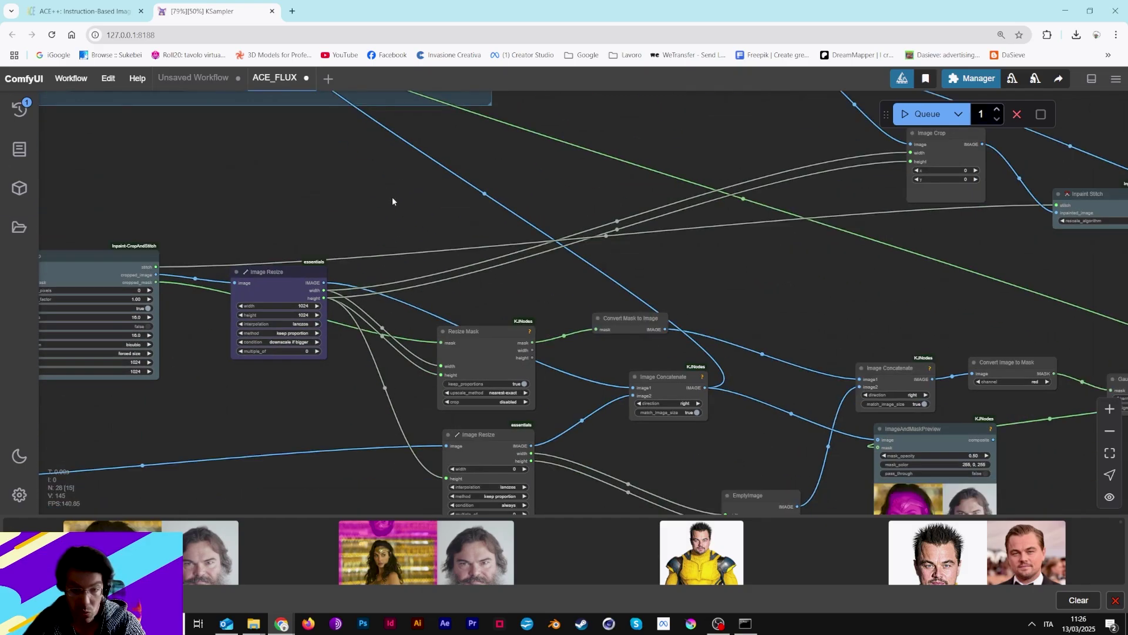
scroll(729, 212, "up", 5)
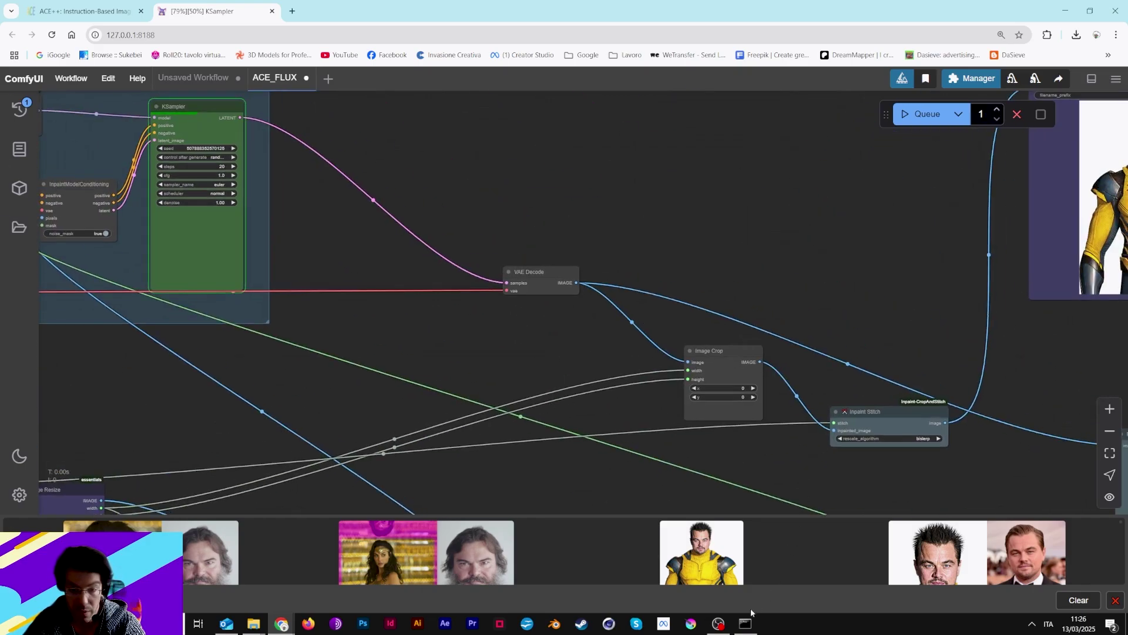
left_click(746, 624)
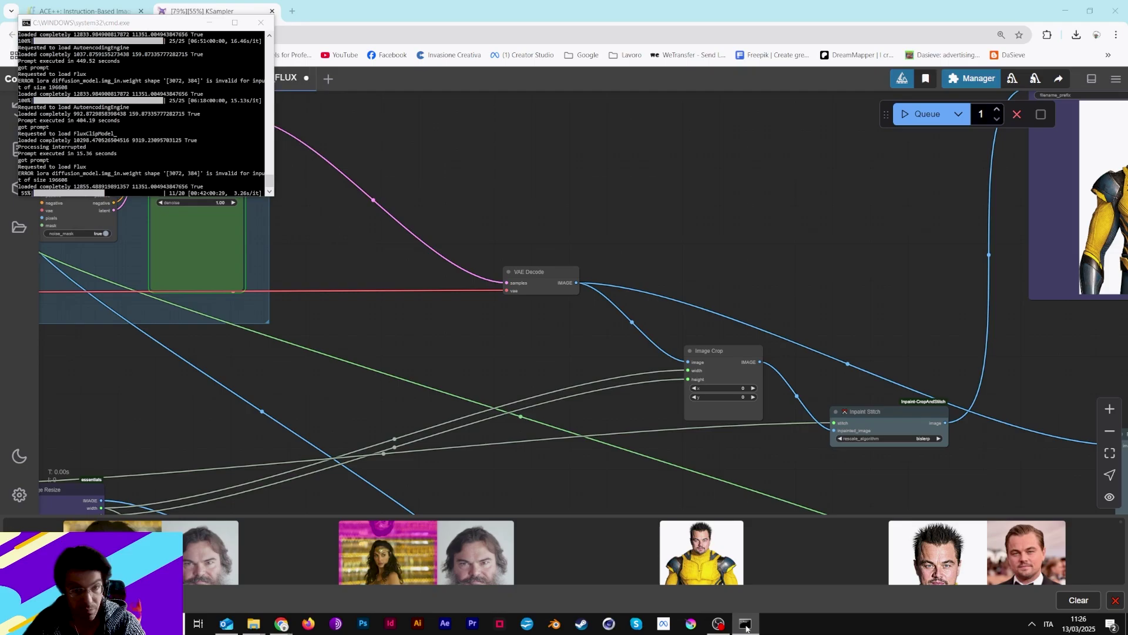
left_click(746, 624)
Move the Preview Image node up closer to the Save Image node.
left_click_drag(737, 361, 256, 343)
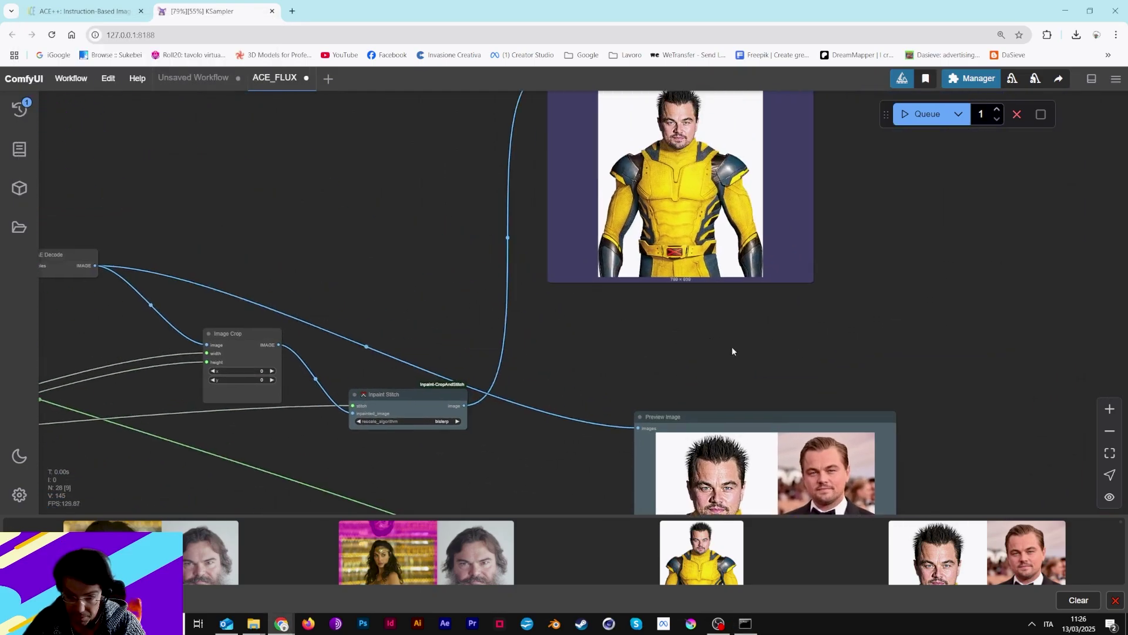
left_click_drag(709, 415, 696, 343)
scroll(362, 332, "down", 4)
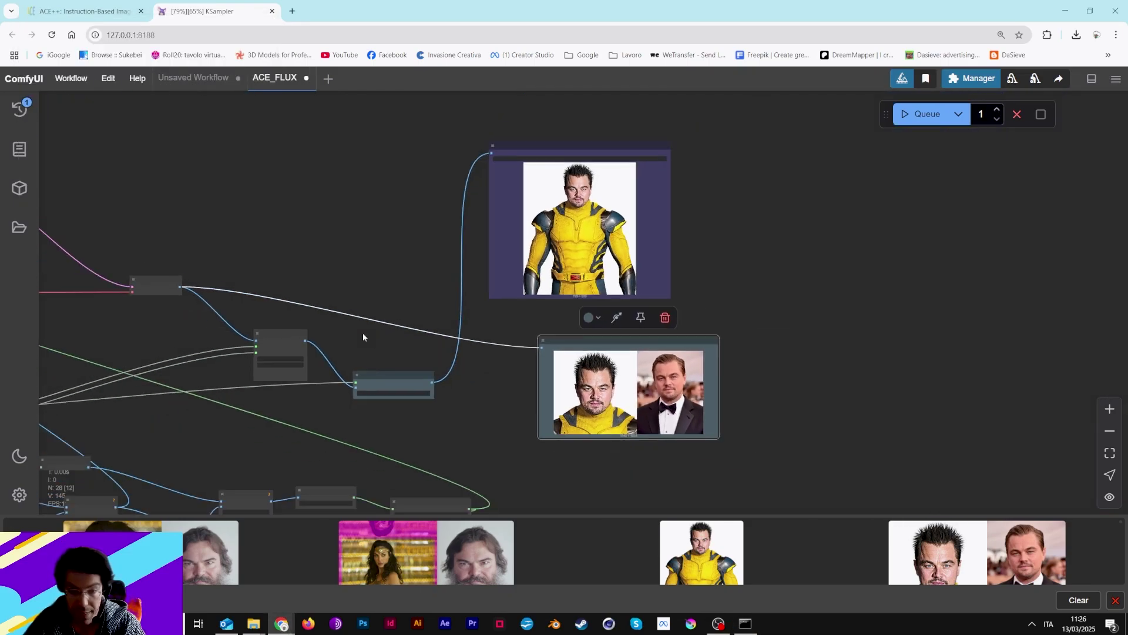
Reposition the Load New Imgae node just below the base image loader.
scroll(235, 344, "down", 3)
left_click_drag(235, 344, 777, 225)
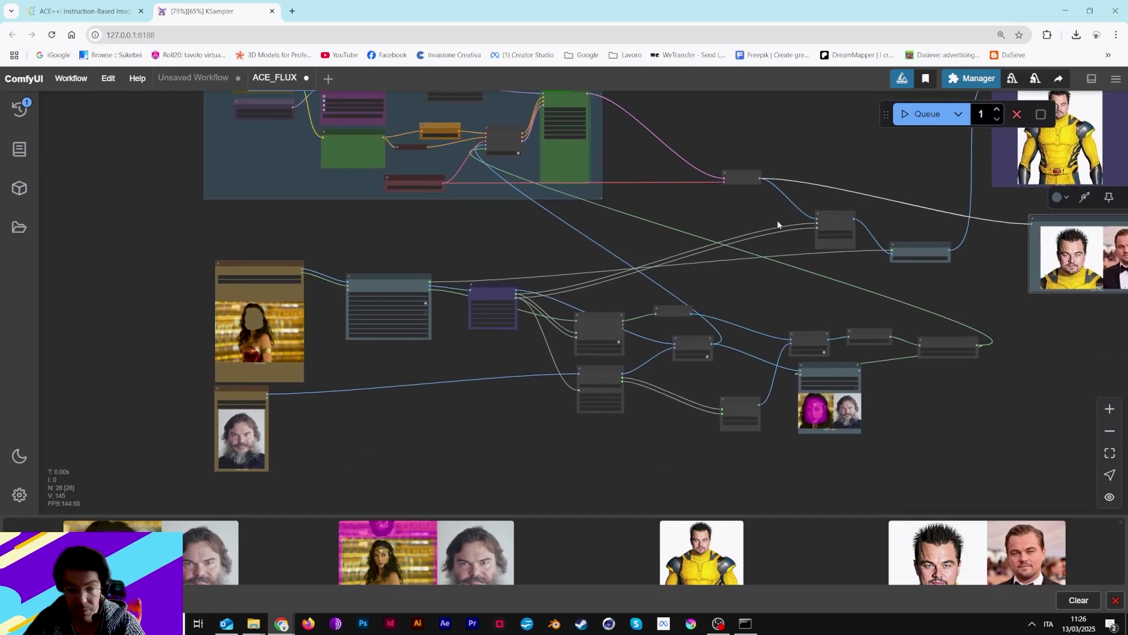
scroll(239, 436, "up", 10)
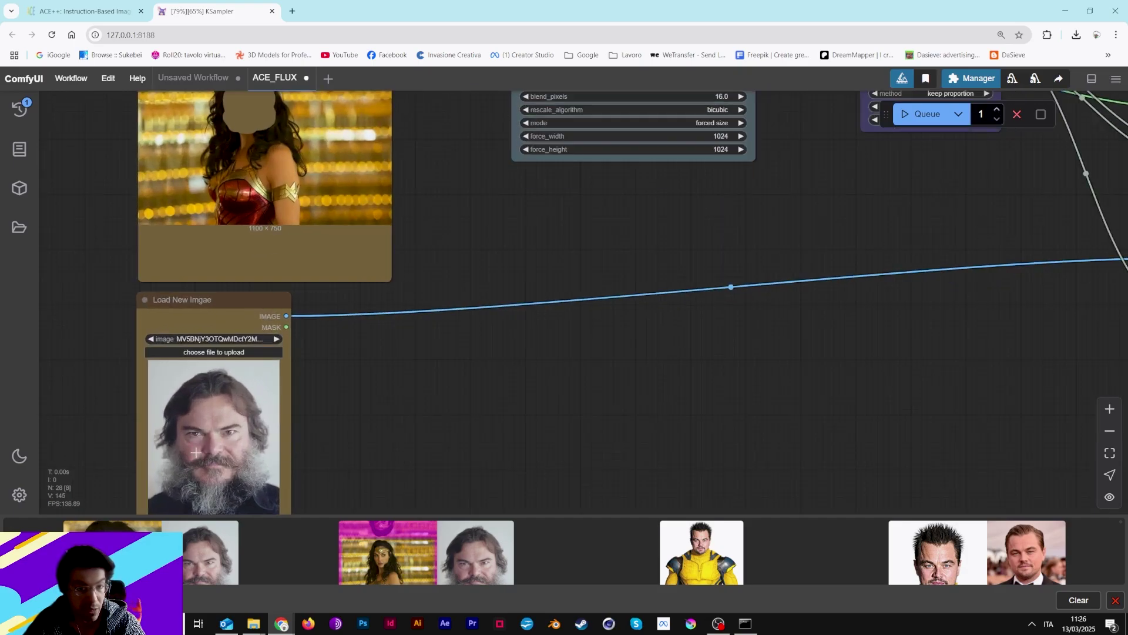
mouse_move(234, 301)
left_mouse_down()
mouse_move(263, 294)
mouse_move(247, 294)
left_mouse_up()
left_click_drag(712, 262, 710, 304)
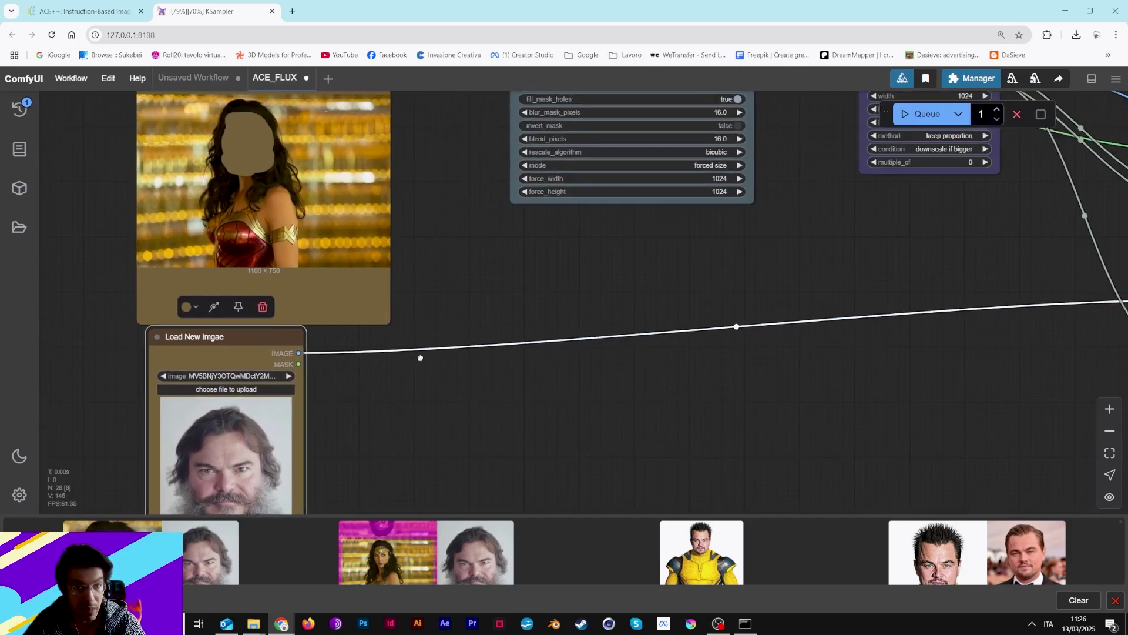
Check the output nodes, the KSampler and the console for the run's remaining progress.
scroll(713, 305, "down", 3)
scroll(713, 305, "down", 3)
left_click_drag(838, 226, 488, 353)
left_click_drag(841, 272, 503, 392)
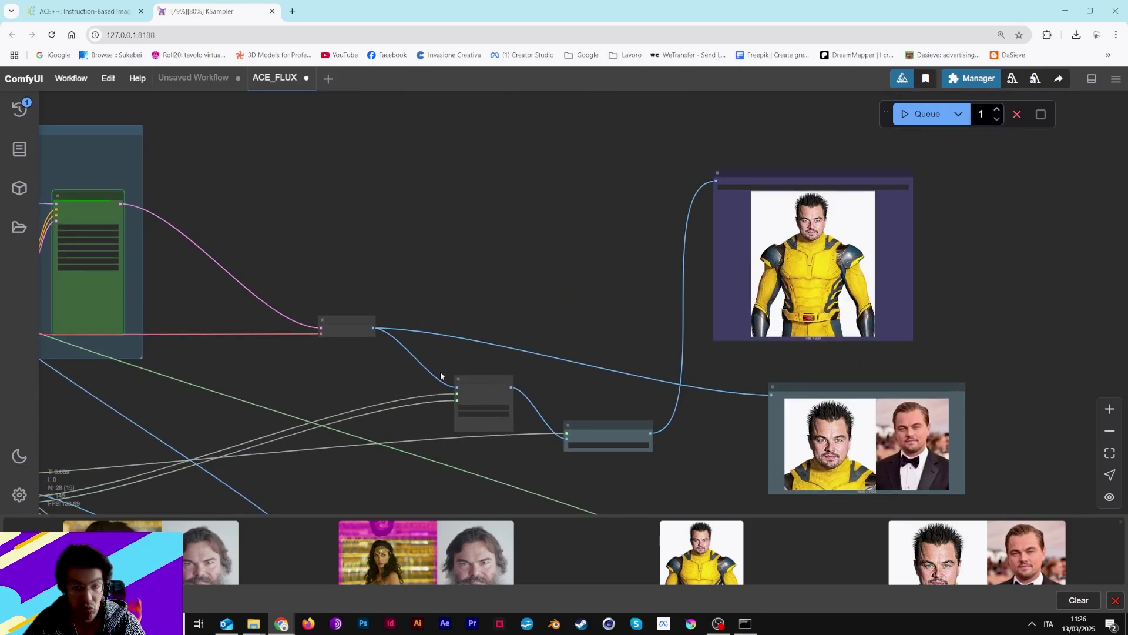
scroll(144, 306, "up", 5)
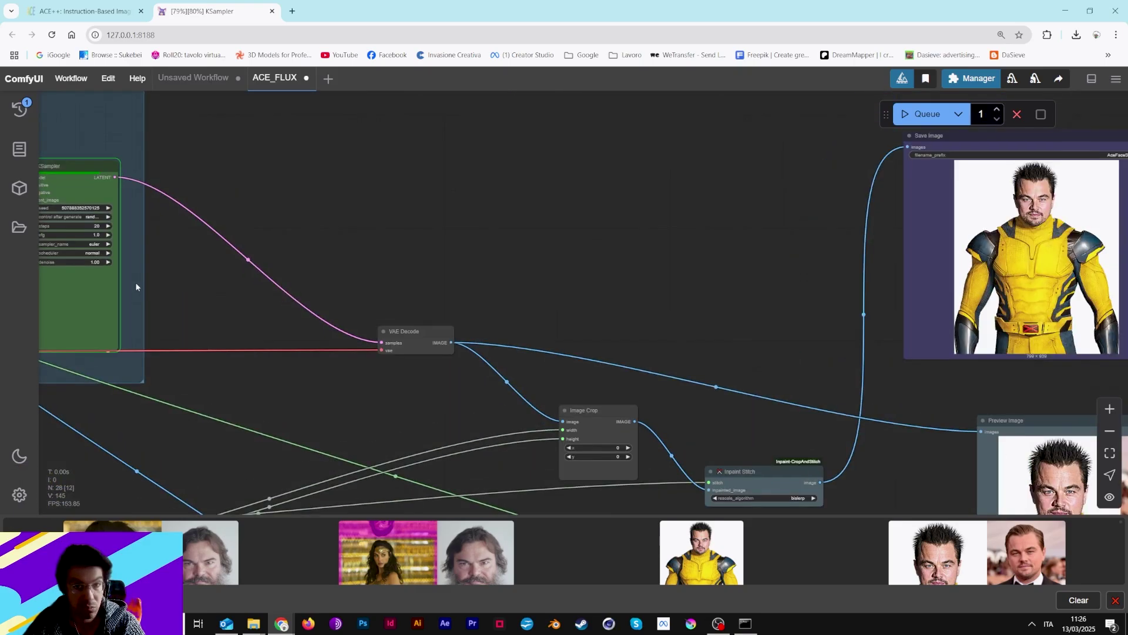
left_click_drag(209, 192, 358, 223)
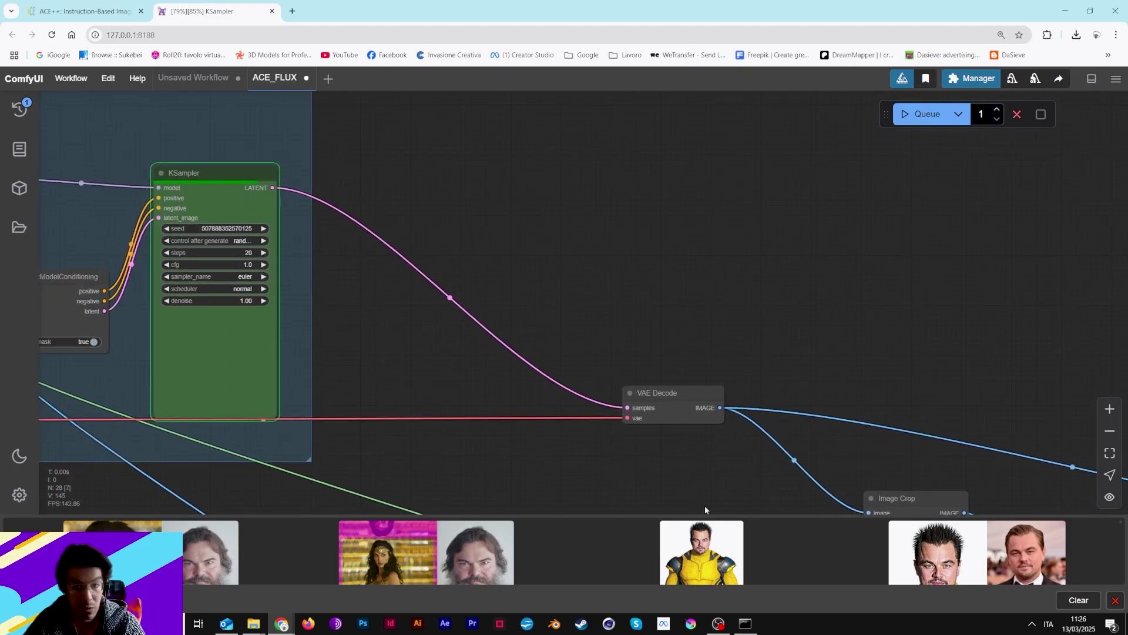
left_click(746, 623)
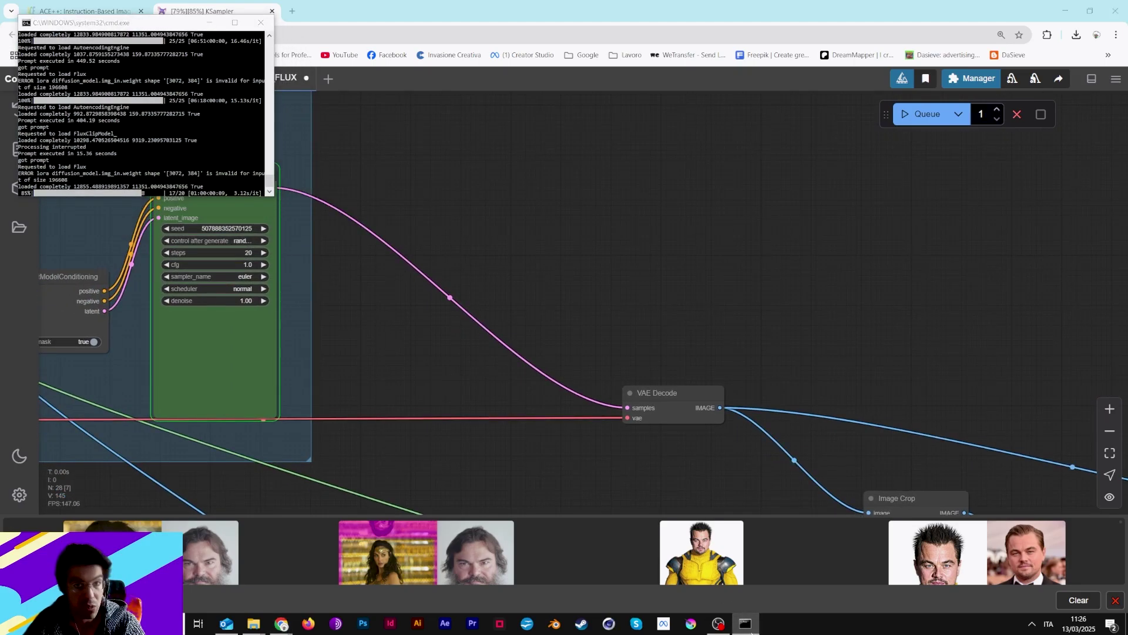
left_click(434, 362)
Place the Preview Image node directly under the Save Image node and shift the Inpaint Stitch node slightly away from them.
scroll(426, 362, "down", 5)
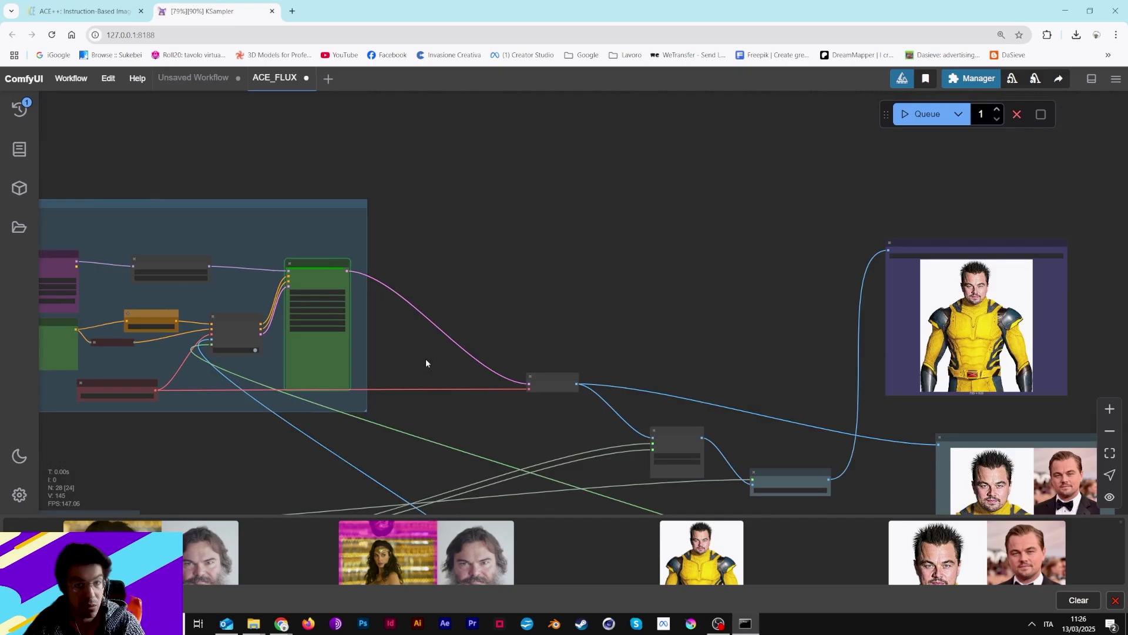
left_click_drag(791, 376, 556, 234)
left_click_drag(731, 298, 681, 265)
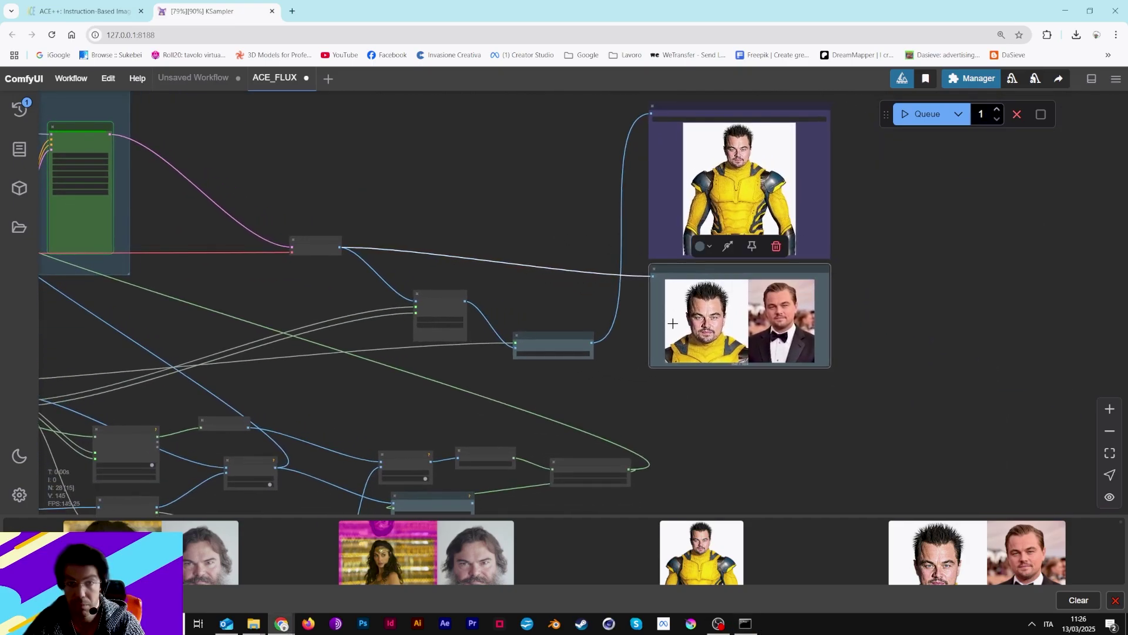
mouse_move(572, 335)
left_mouse_down()
mouse_move(577, 302)
mouse_move(566, 340)
mouse_move(470, 340)
mouse_move(554, 342)
left_mouse_up()
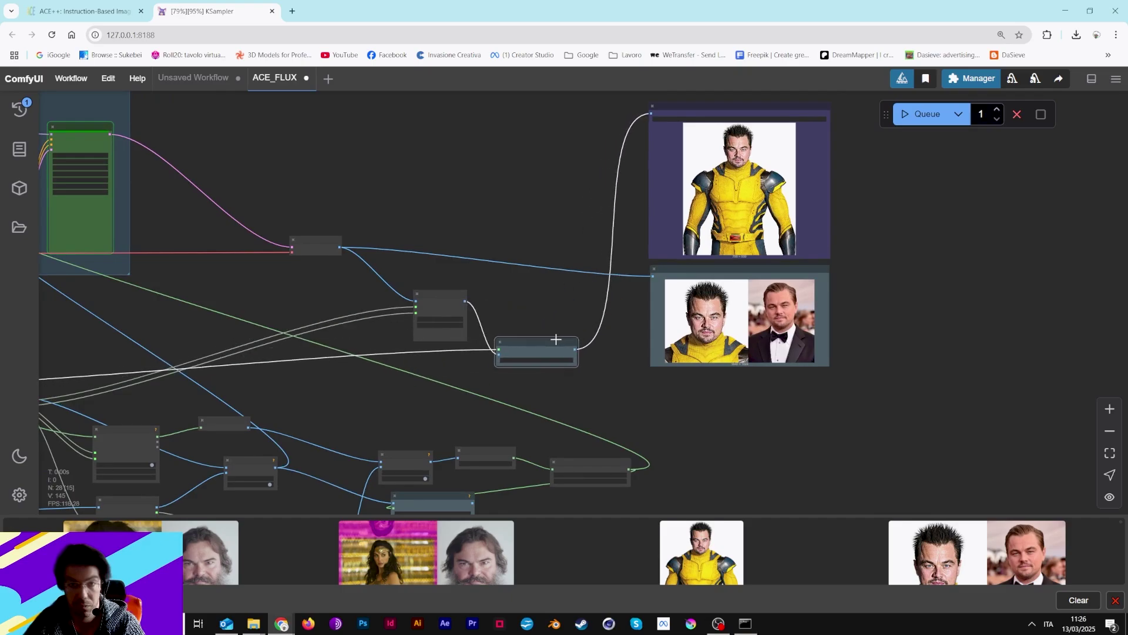
Follow the final decoding and examine the face-swap results in the Save Image and Preview Image nodes.
scroll(677, 386, "down", 3)
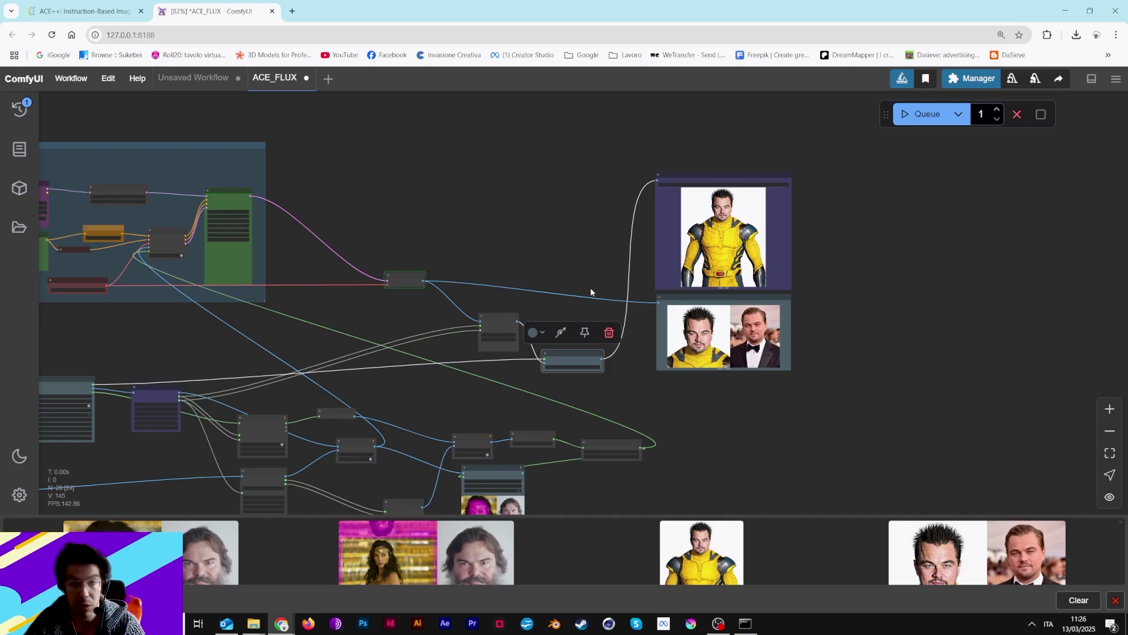
scroll(591, 287, "up", 5)
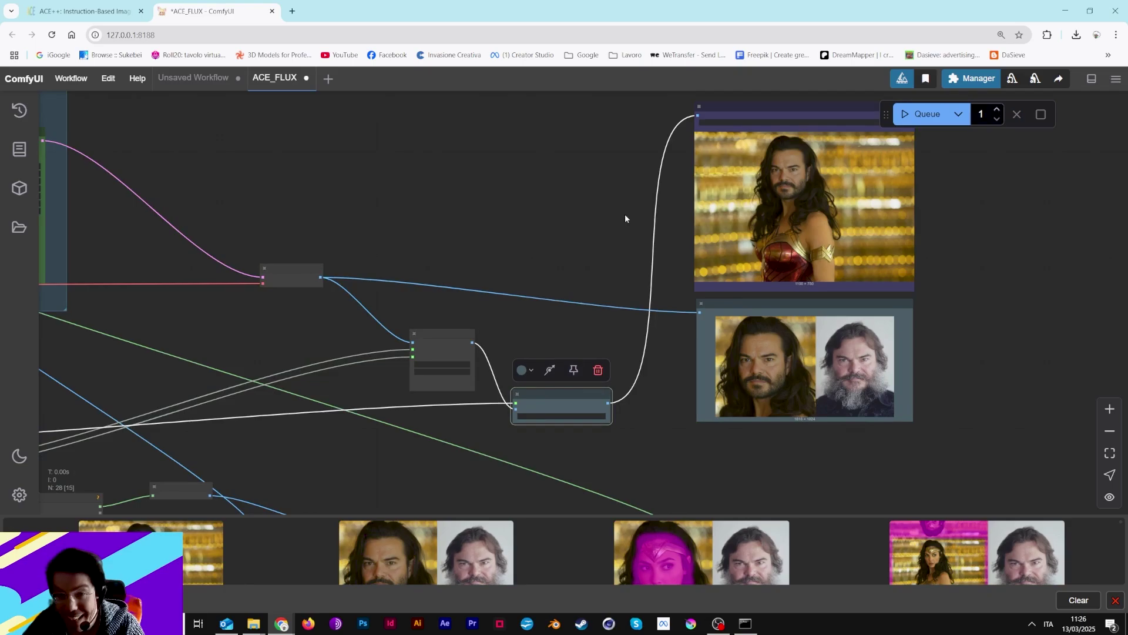
Examine the face-swap result in the Save Image node up close and compare it with the preview beneath.
left_click_drag(625, 214, 492, 326)
scroll(589, 281, "up", 4)
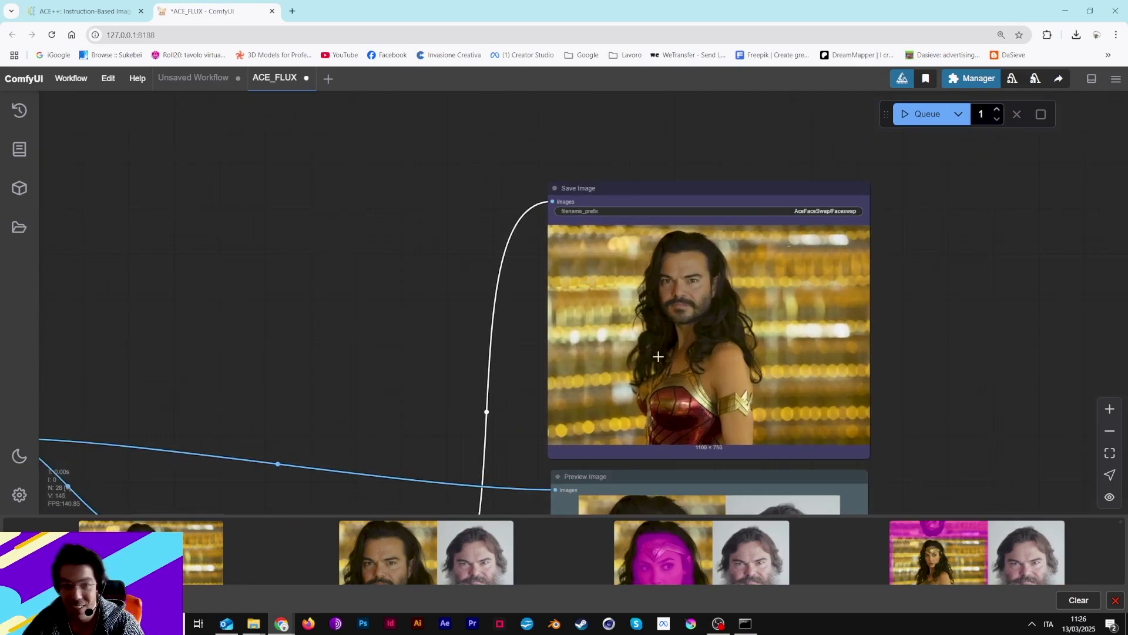
scroll(683, 331, "up", 4)
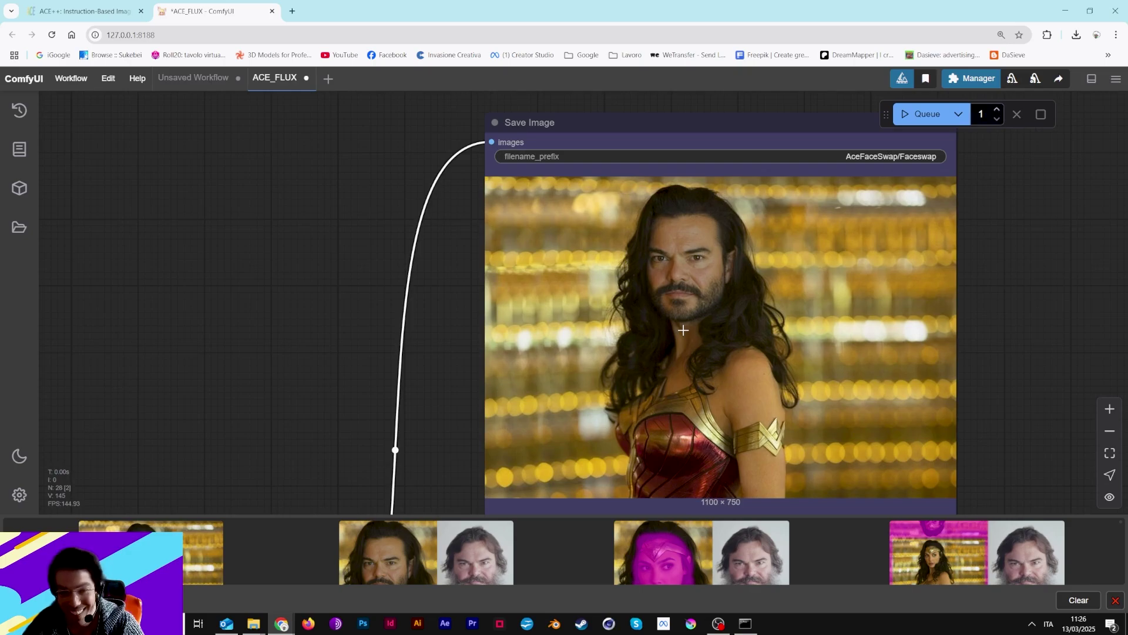
scroll(683, 331, "down", 5)
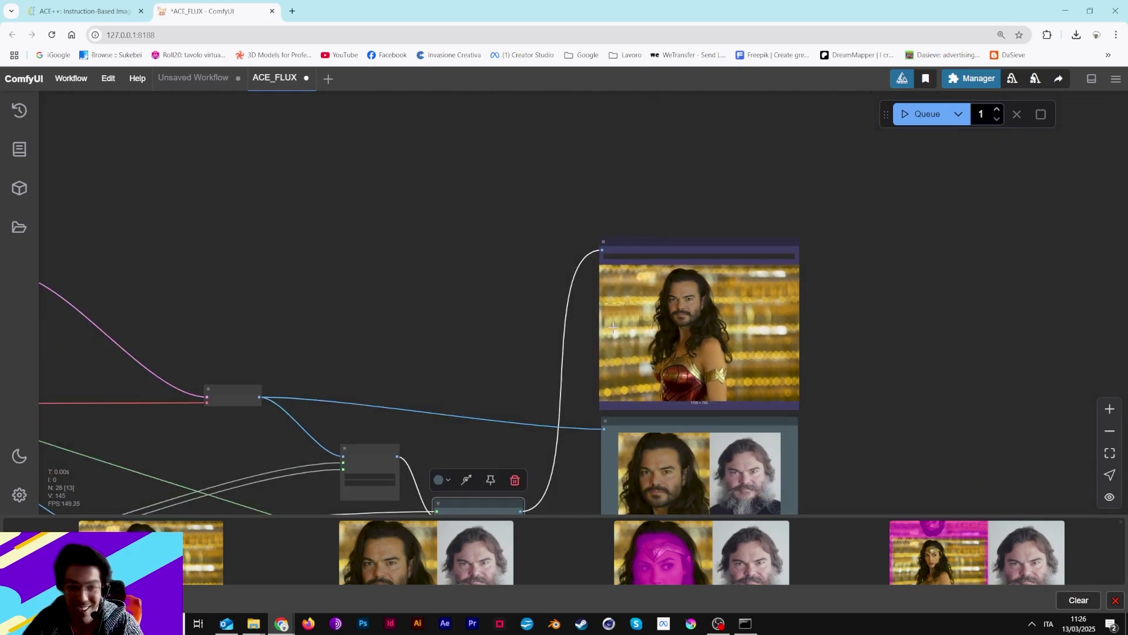
left_click_drag(423, 411, 428, 305)
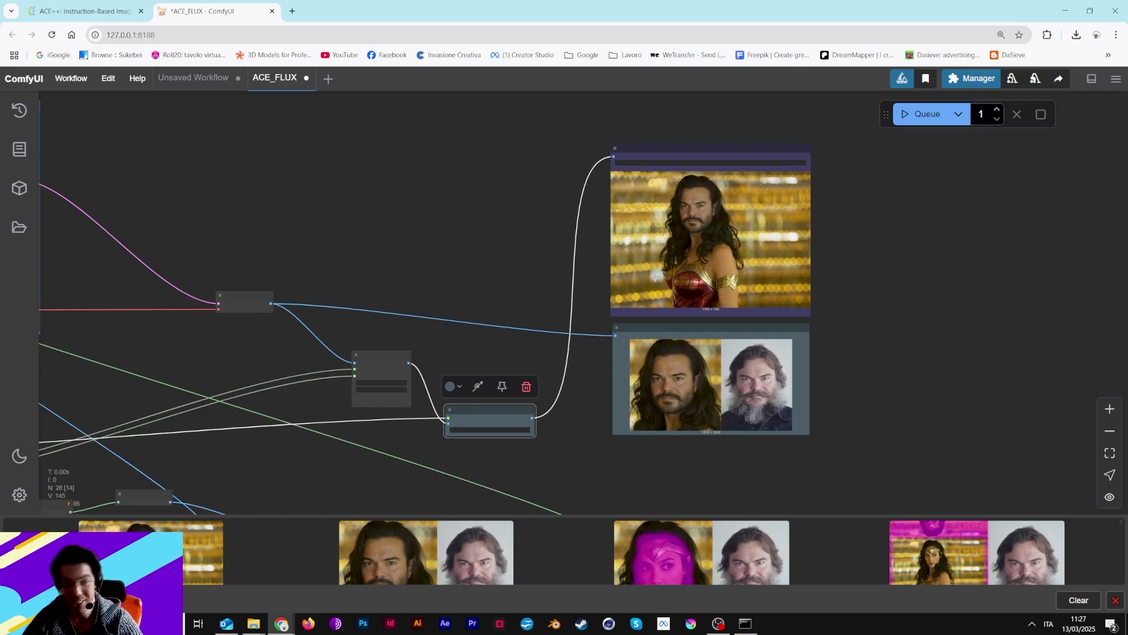
Download the face-swap result from the Save Image node and open the downloaded file for a brief check.
left_click_drag(256, 274, 236, 262)
right_click(641, 218)
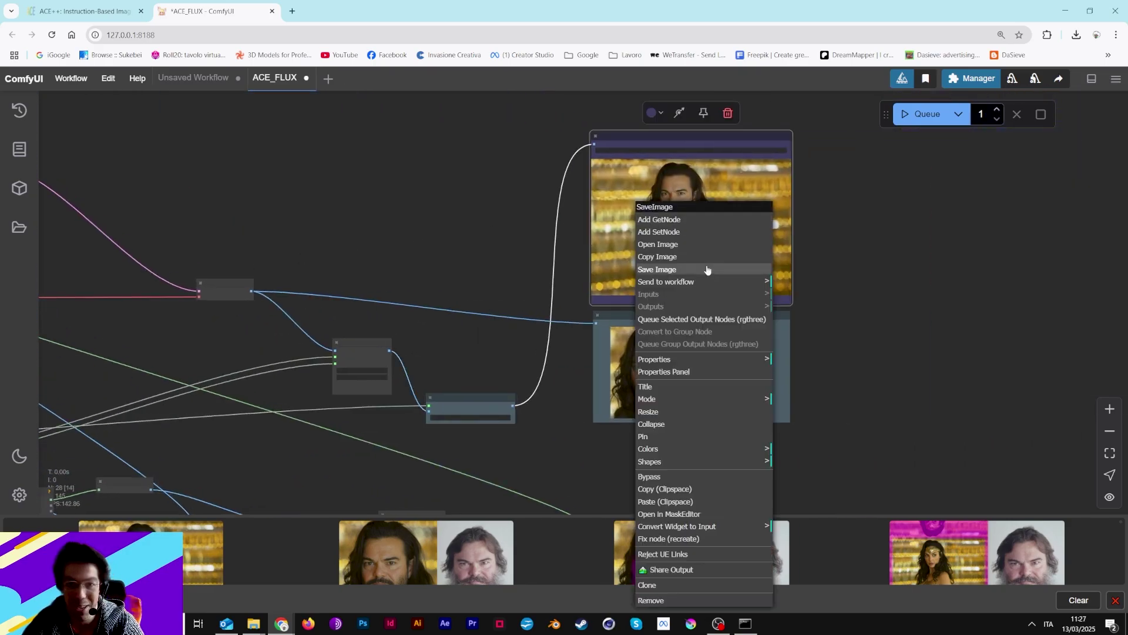
left_click(708, 271)
left_click(976, 63)
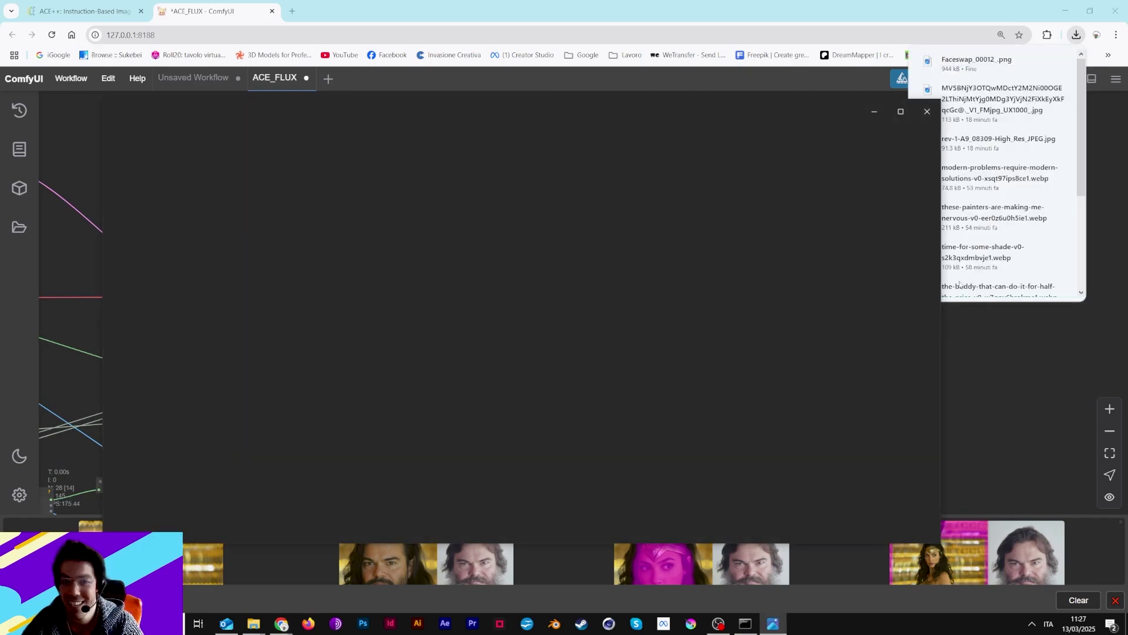
left_click(929, 112)
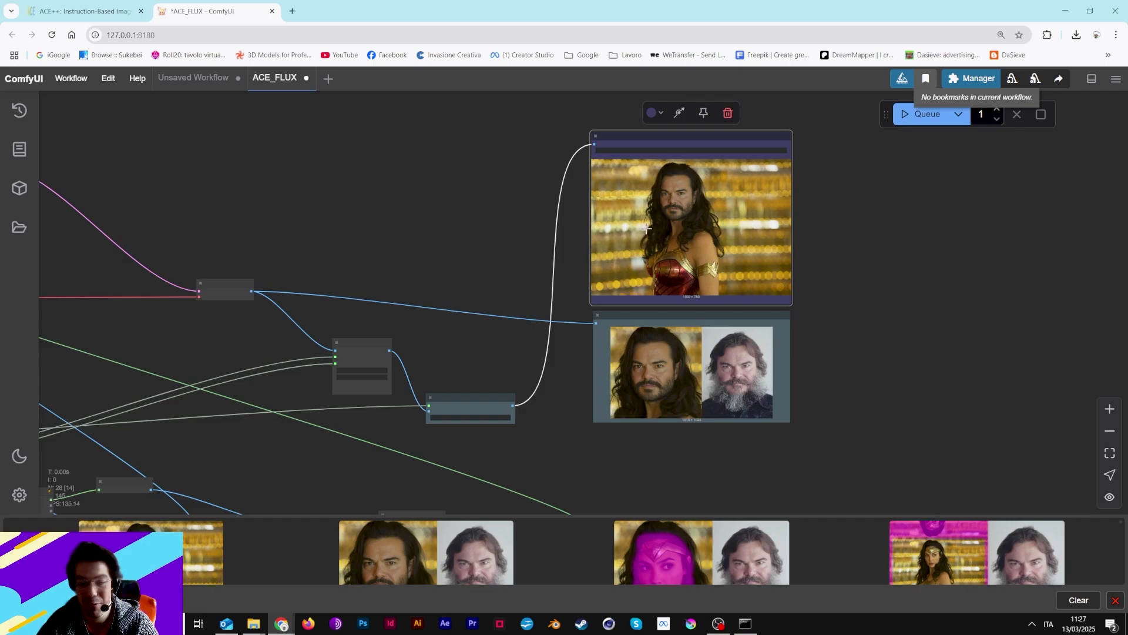
In the Power Lora Loader, disable comfyui_portrait_lora64.safetensors and enable comfyui_subject_lora16.safetensors.
left_click_drag(268, 256, 903, 224)
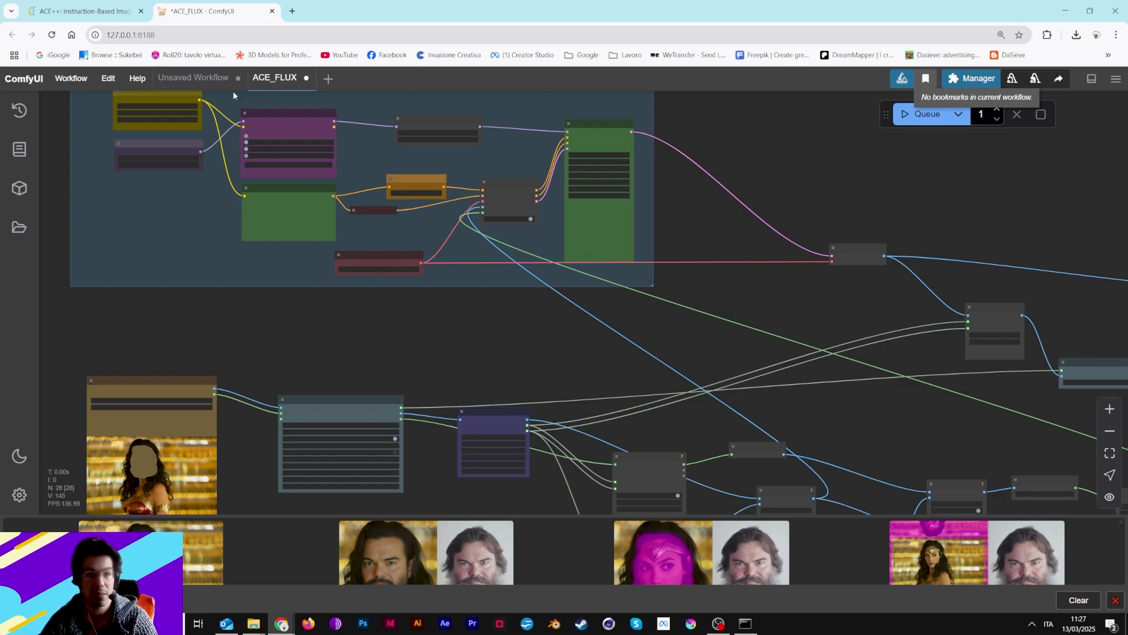
scroll(349, 183, "up", 9)
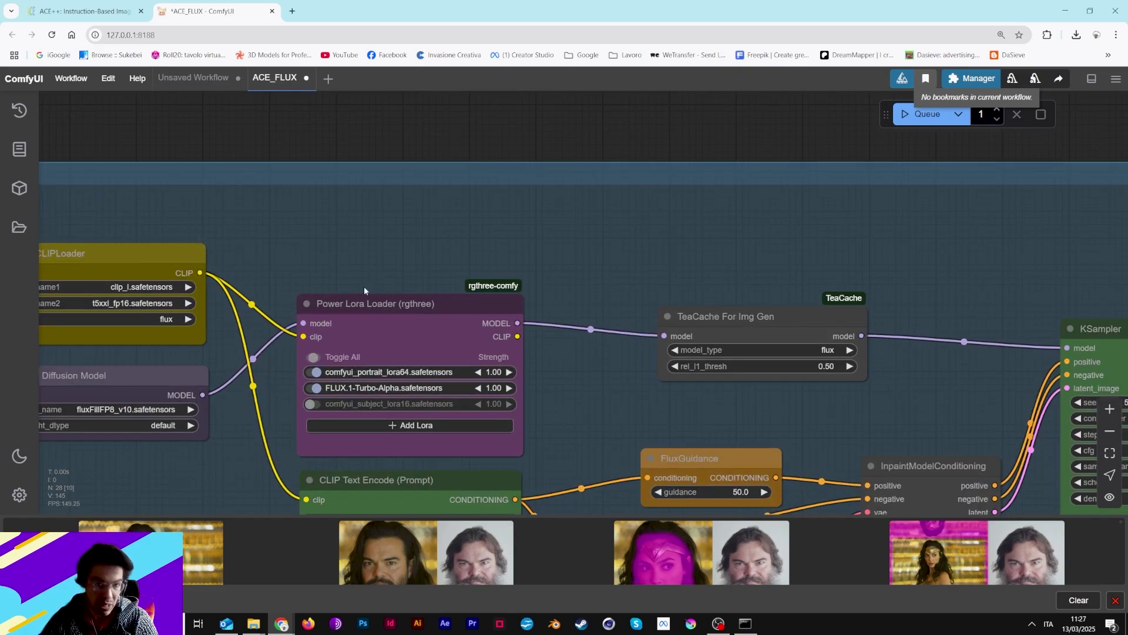
left_click_drag(364, 287, 384, 193)
left_click(331, 279)
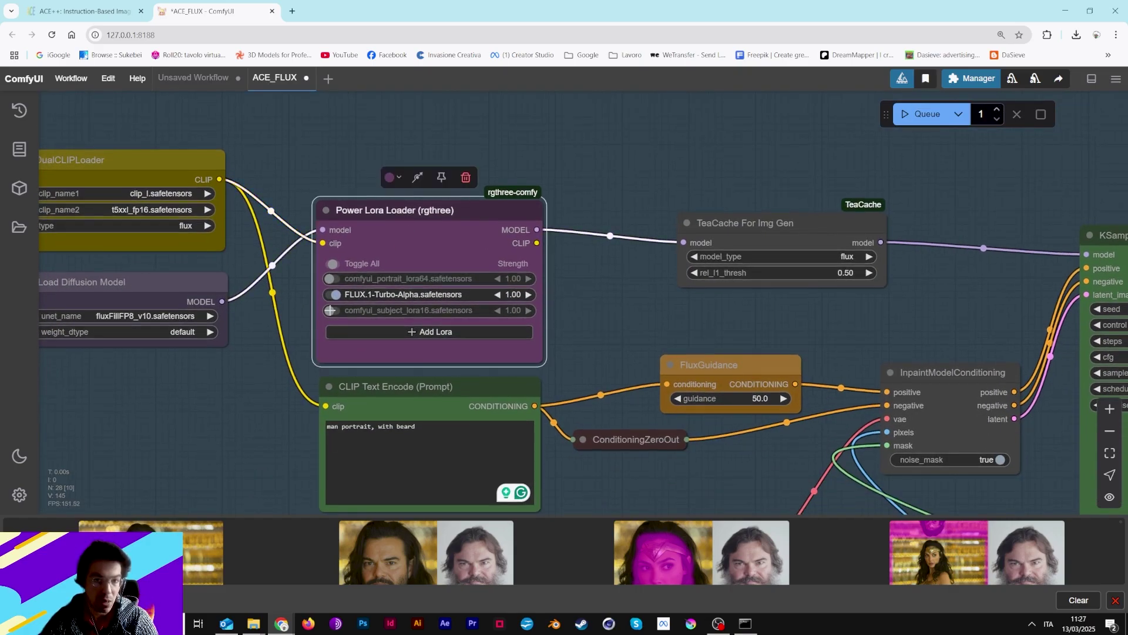
left_click(330, 310)
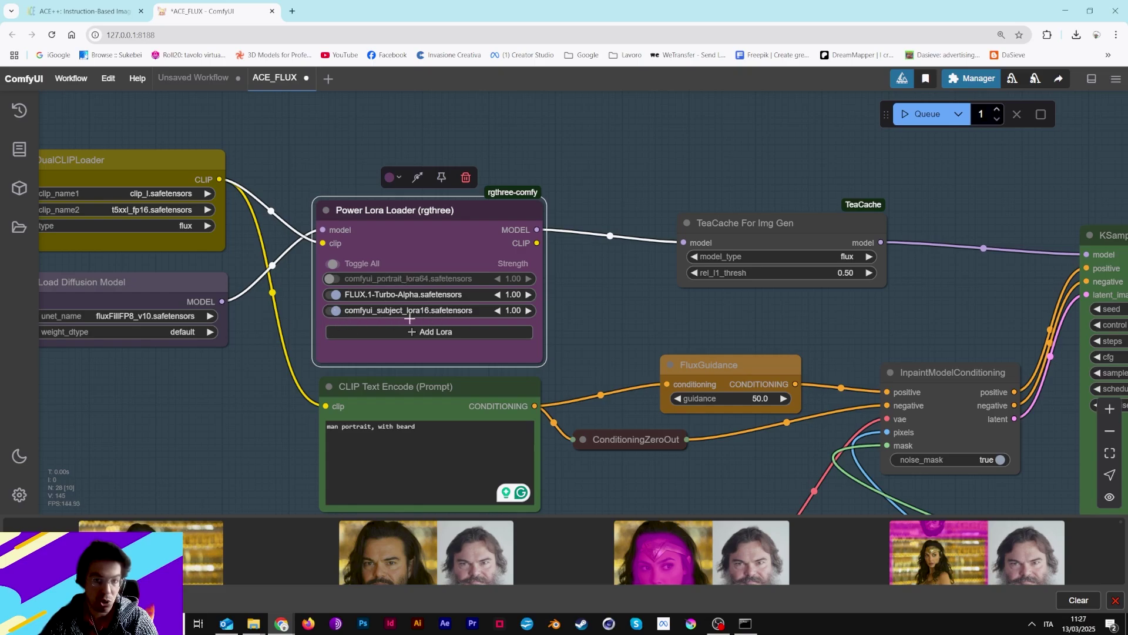
Load BEST_SELLER.webp as the new base image in the Load Base Imgae (MASK) node.
scroll(496, 336, "down", 3)
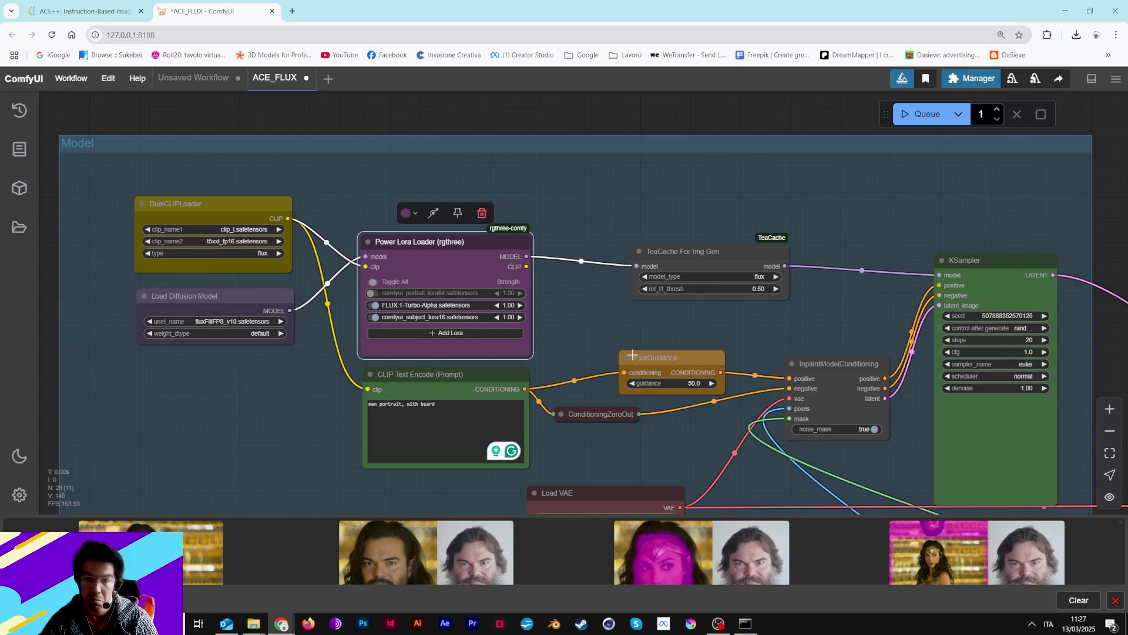
scroll(488, 358, "down", 1)
left_click_drag(344, 423, 444, 203)
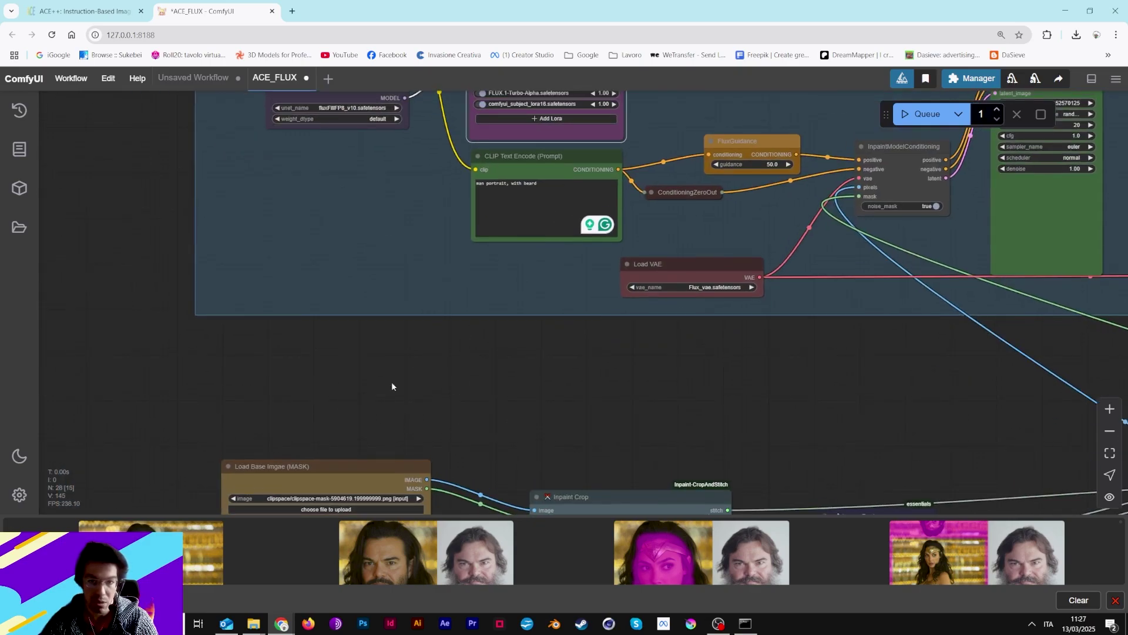
scroll(385, 379, "up", 1)
left_click_drag(341, 344, 404, 127)
scroll(397, 309, "up", 2)
left_click(397, 309)
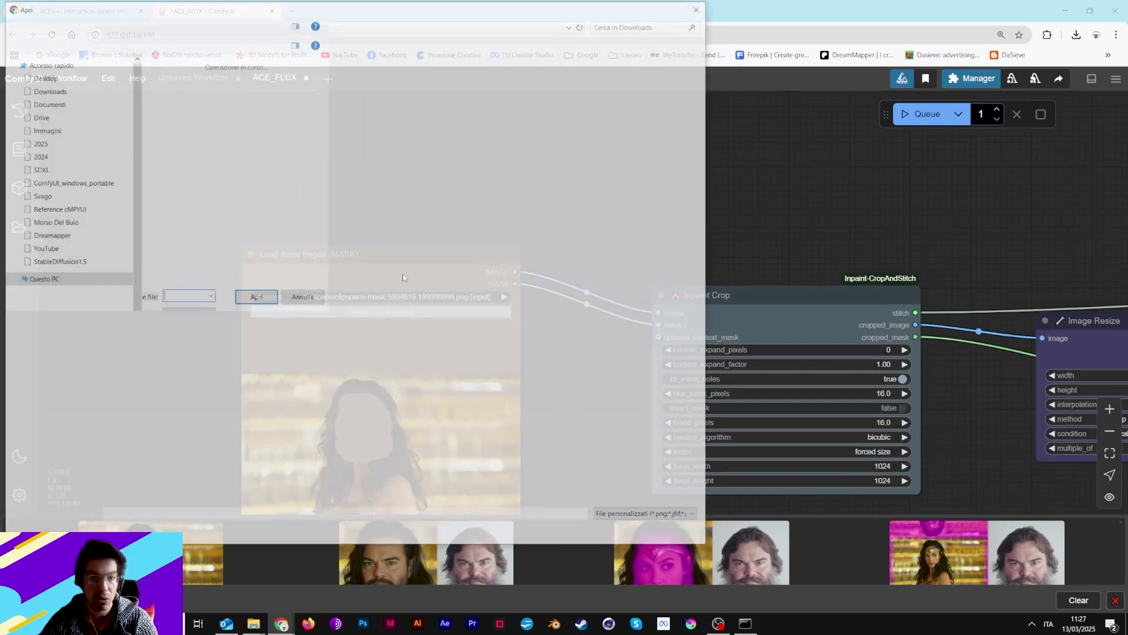
double_click(435, 104)
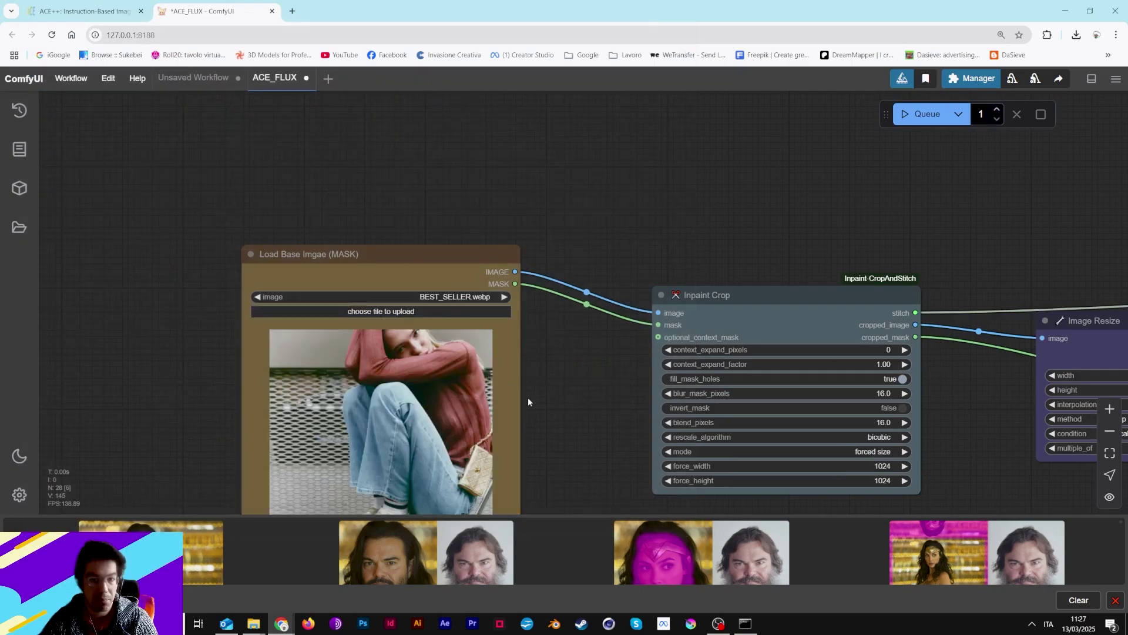
Load the colorful Nike sneaker picture as the reference in the Load New Imgae node.
left_click_drag(529, 398, 521, 281)
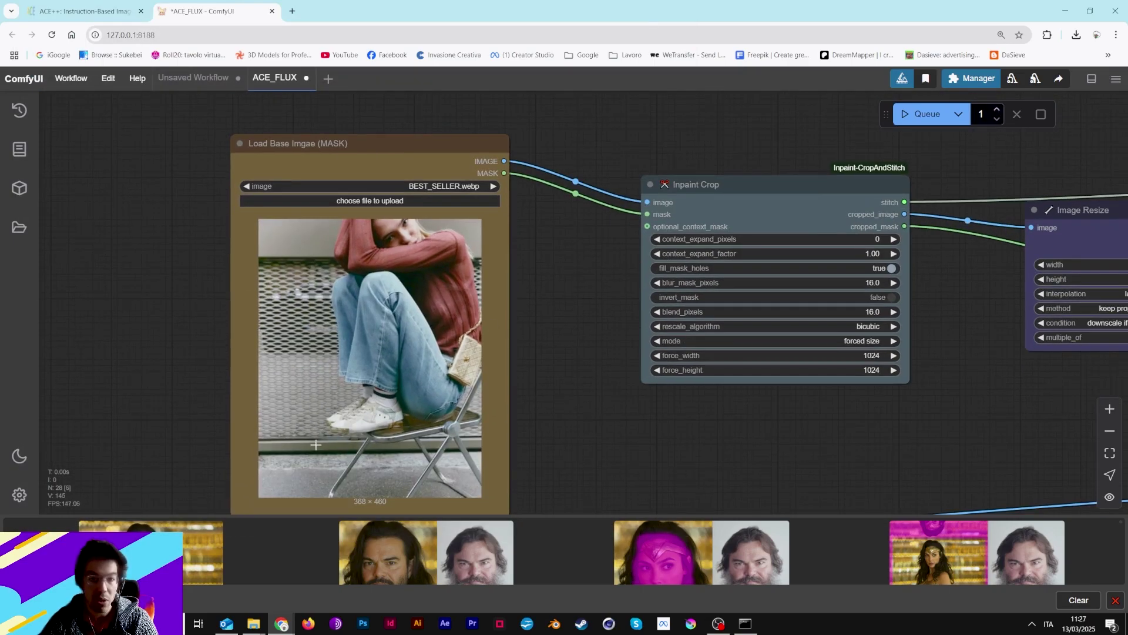
scroll(414, 418, "down", 3)
left_click_drag(523, 453, 618, 212)
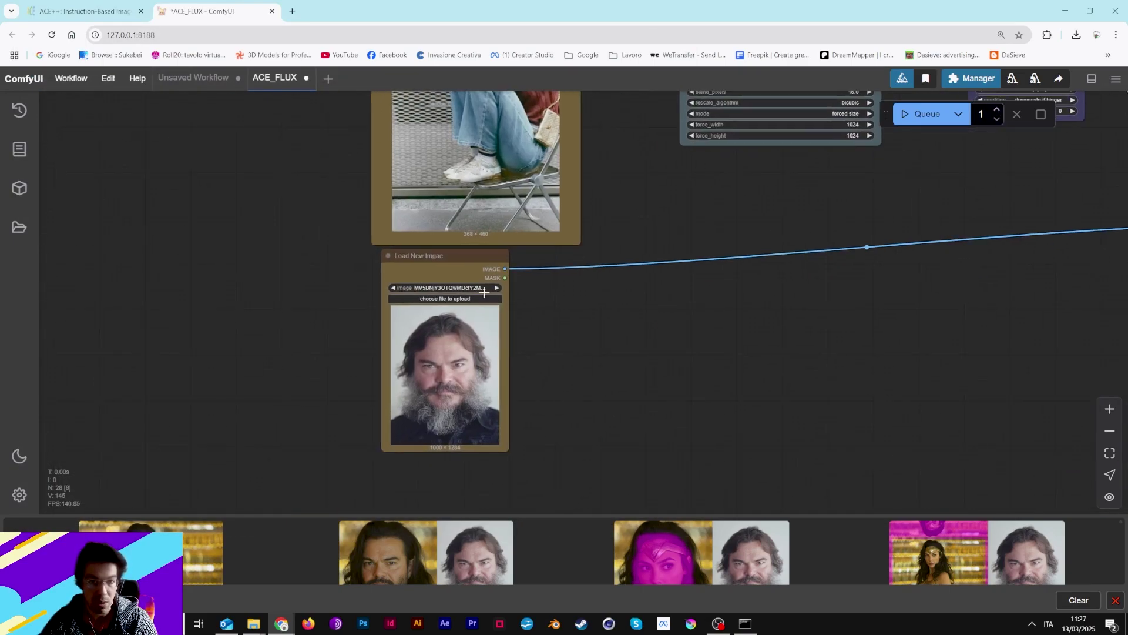
left_click(472, 302)
double_click(473, 101)
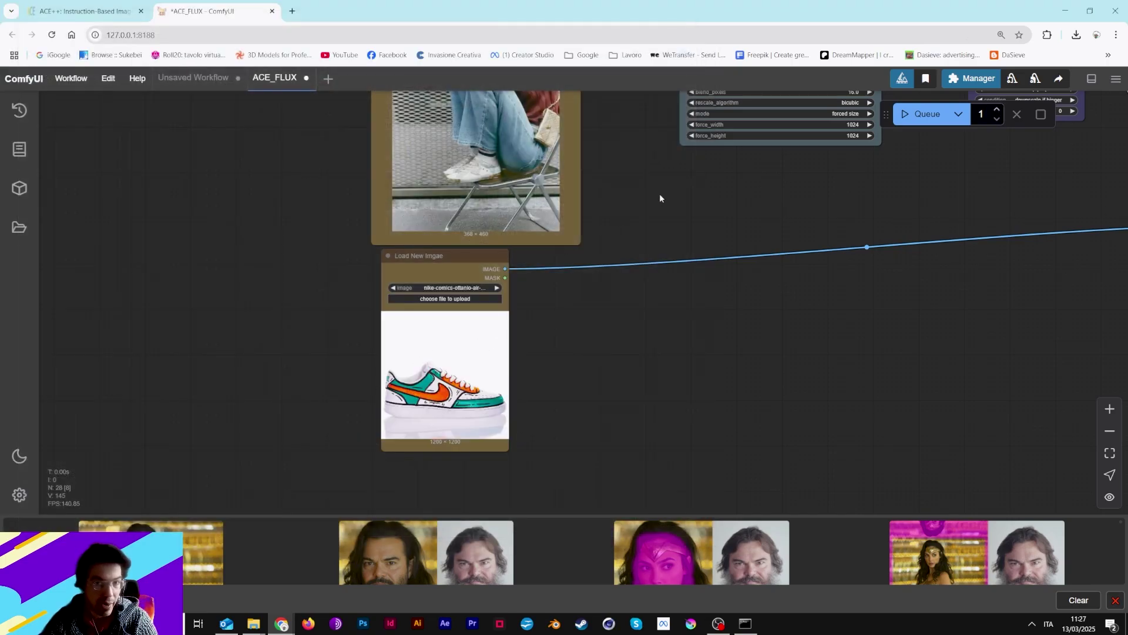
Mask the woman's white shoes in the base image with a thinner brush in the mask editor and save the mask.
left_click_drag(660, 196, 357, 380)
left_click_drag(145, 282, 458, 299)
right_click(458, 299)
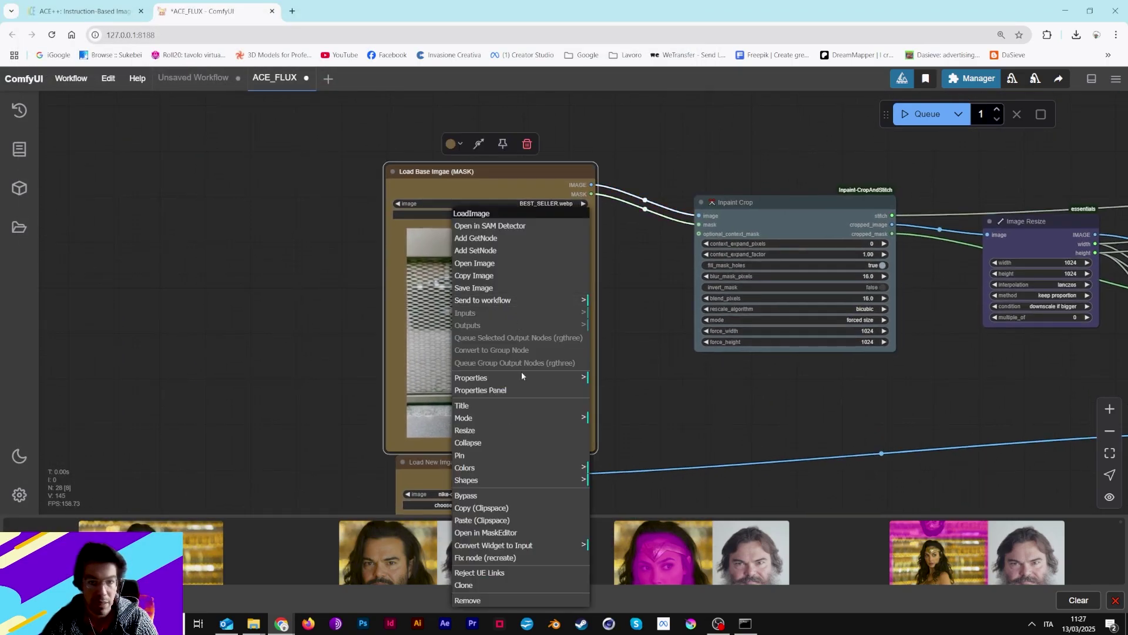
left_click(488, 536)
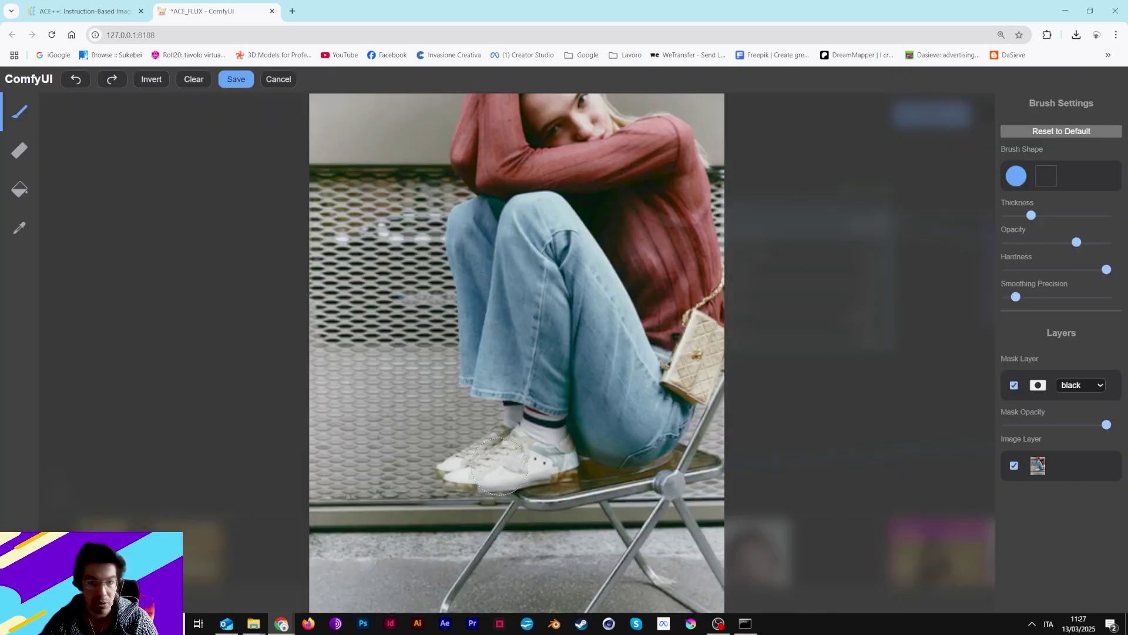
left_click_drag(1032, 215, 1020, 215)
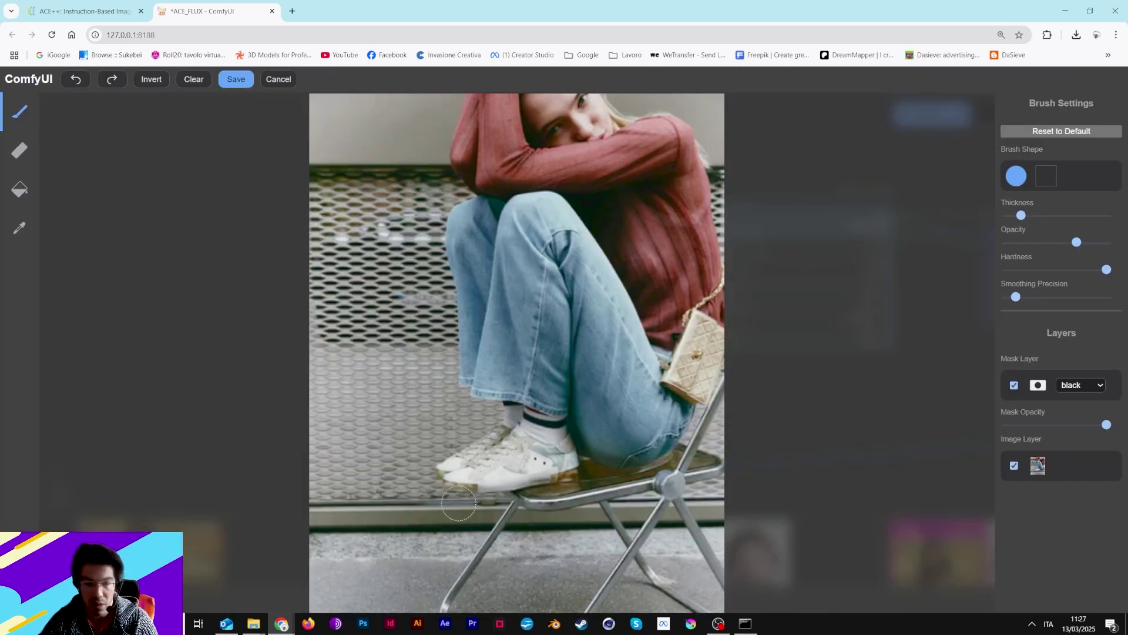
mouse_move(510, 435)
left_mouse_down()
mouse_move(439, 467)
mouse_move(566, 459)
mouse_move(511, 435)
mouse_move(540, 453)
mouse_move(560, 448)
mouse_move(553, 465)
mouse_move(472, 481)
mouse_move(564, 466)
mouse_move(446, 473)
left_mouse_up()
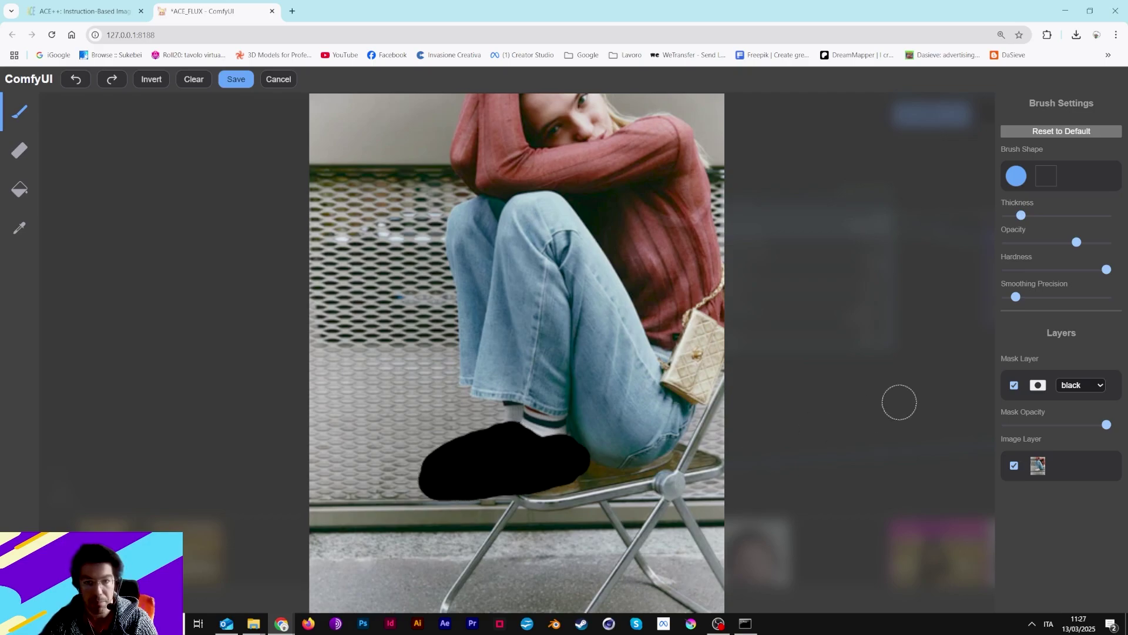
left_click(236, 78)
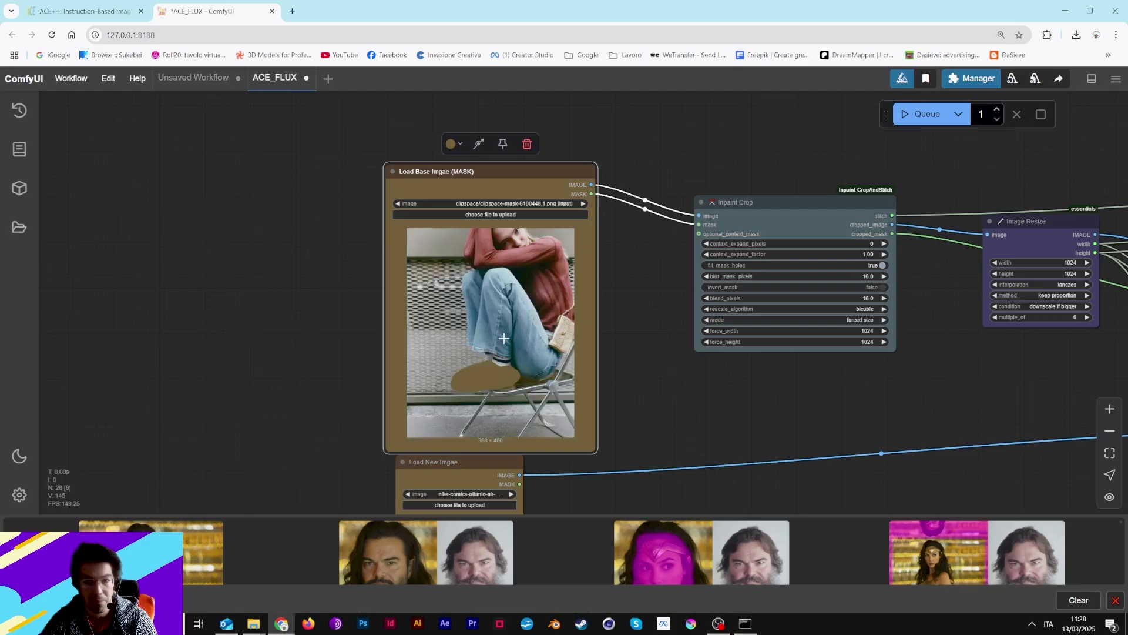
Replace the text in the CLIP Text Encode (Prompt) node with "colorful snikers".
scroll(504, 338, "down", 6)
left_click_drag(460, 255, 472, 376)
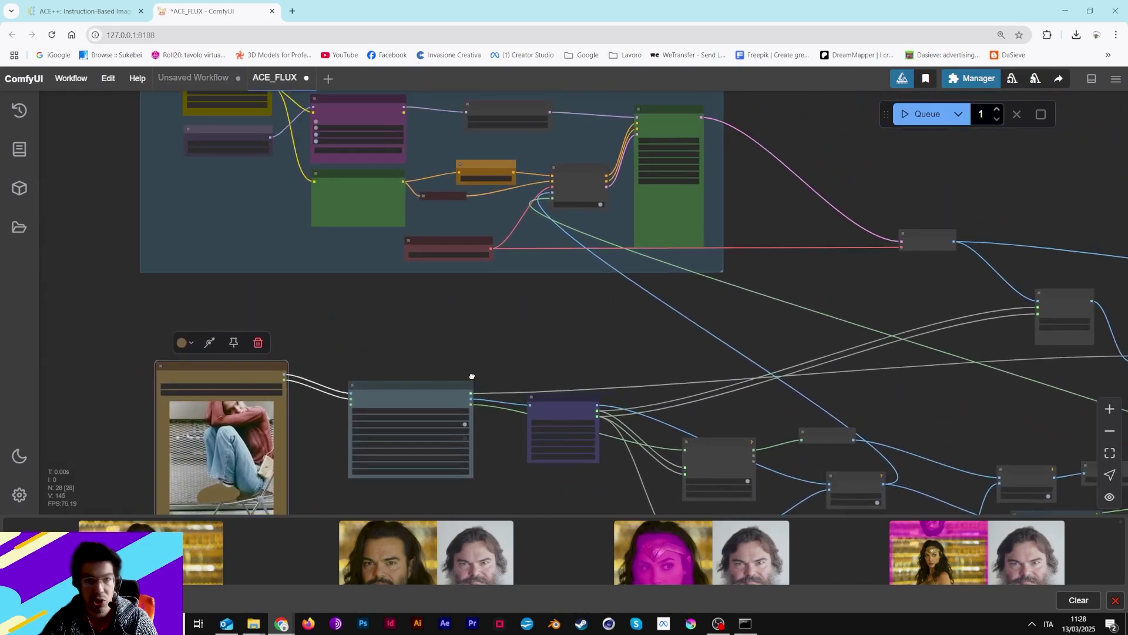
scroll(437, 249, "up", 4)
scroll(294, 194, "up", 4)
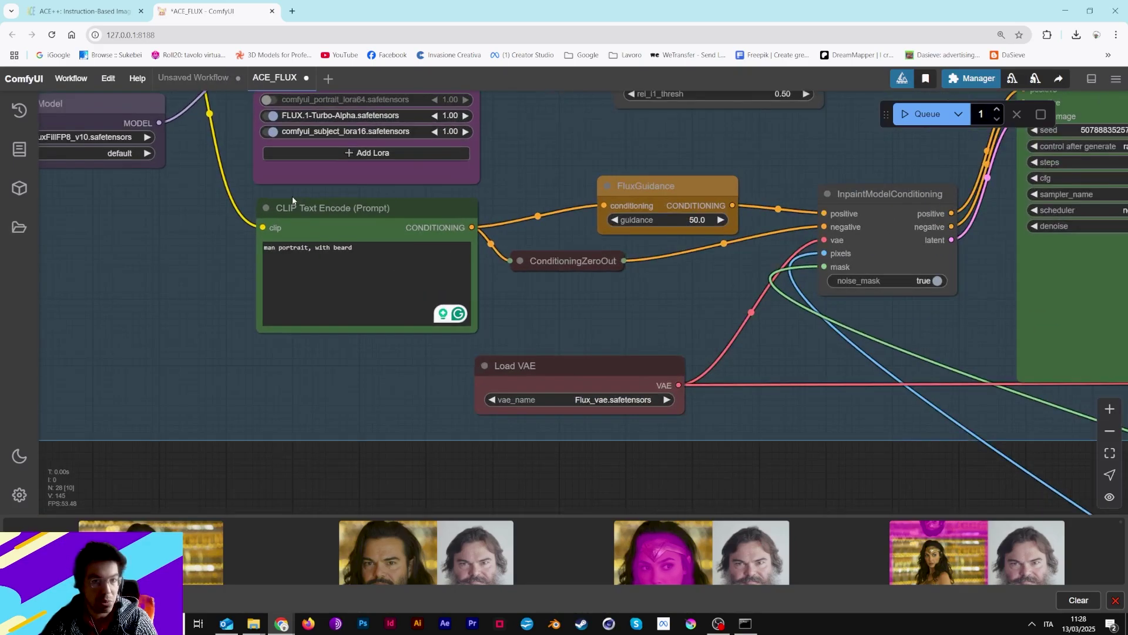
left_click_drag(340, 235, 234, 238)
type("c")
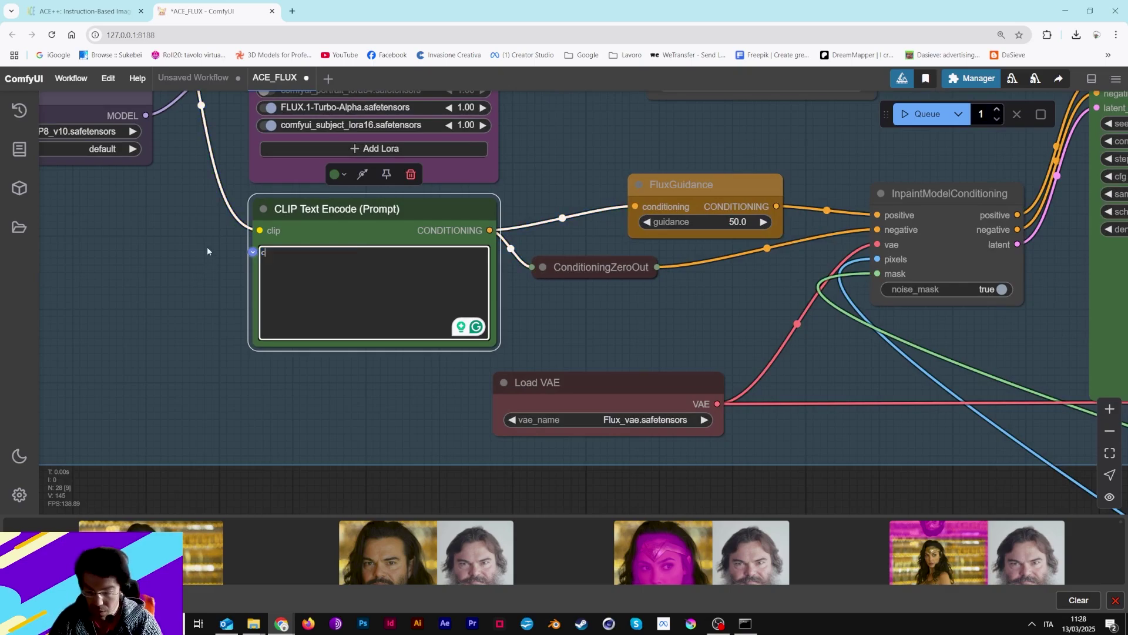
type("olorful snikers")
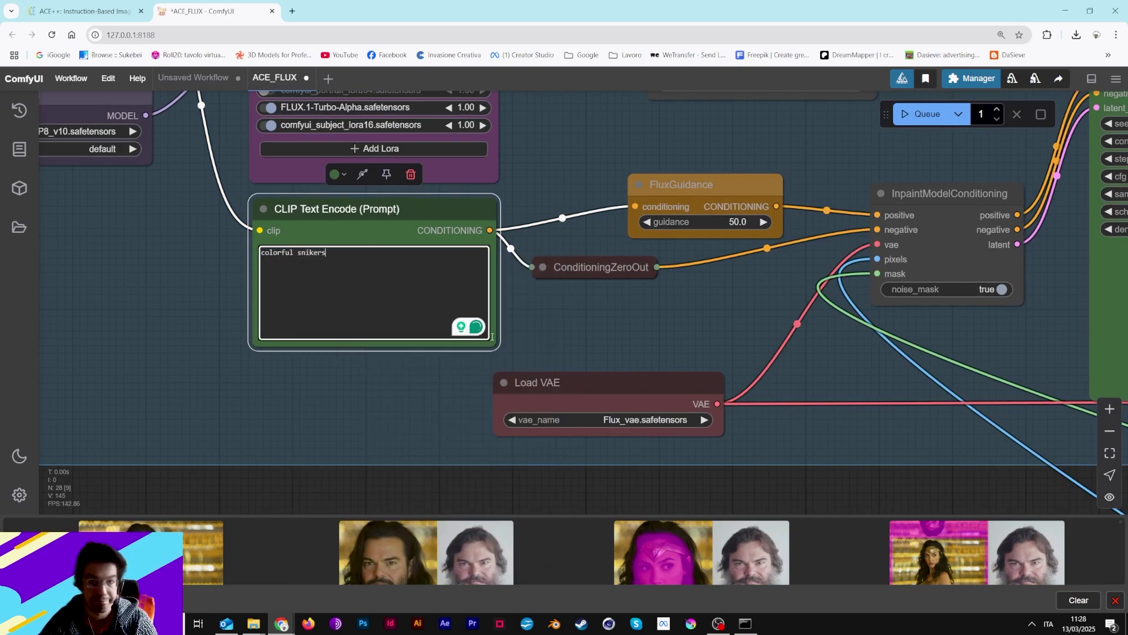
Queue one run of the workflow with the shoe mask and sneaker reference.
scroll(529, 311, "down", 5)
left_click_drag(587, 327, 541, 242)
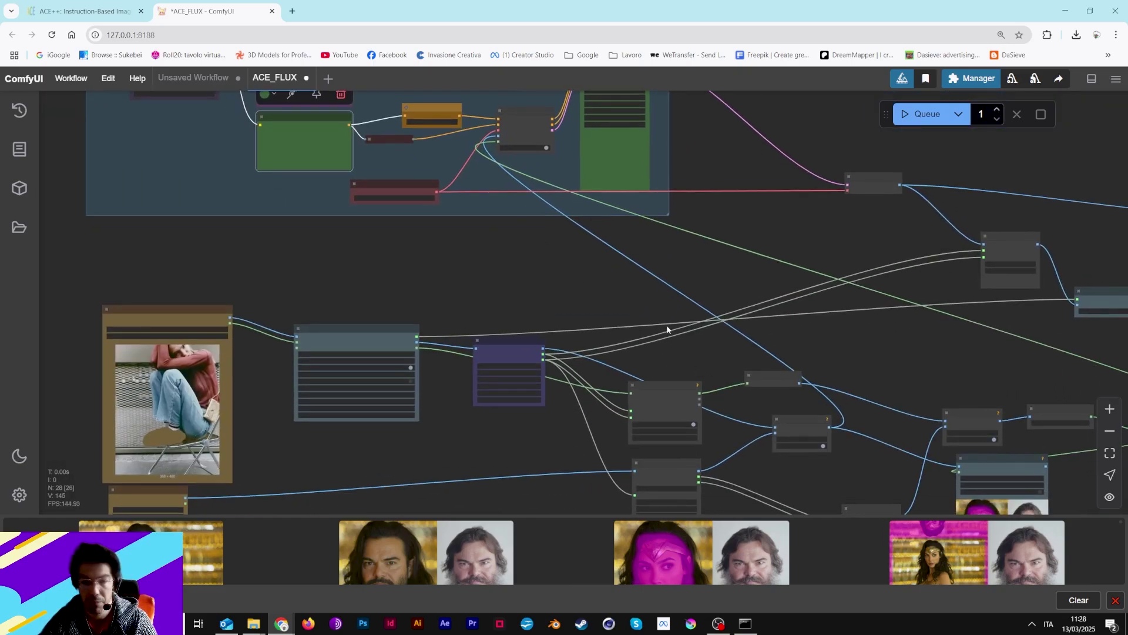
left_click_drag(667, 327, 630, 341)
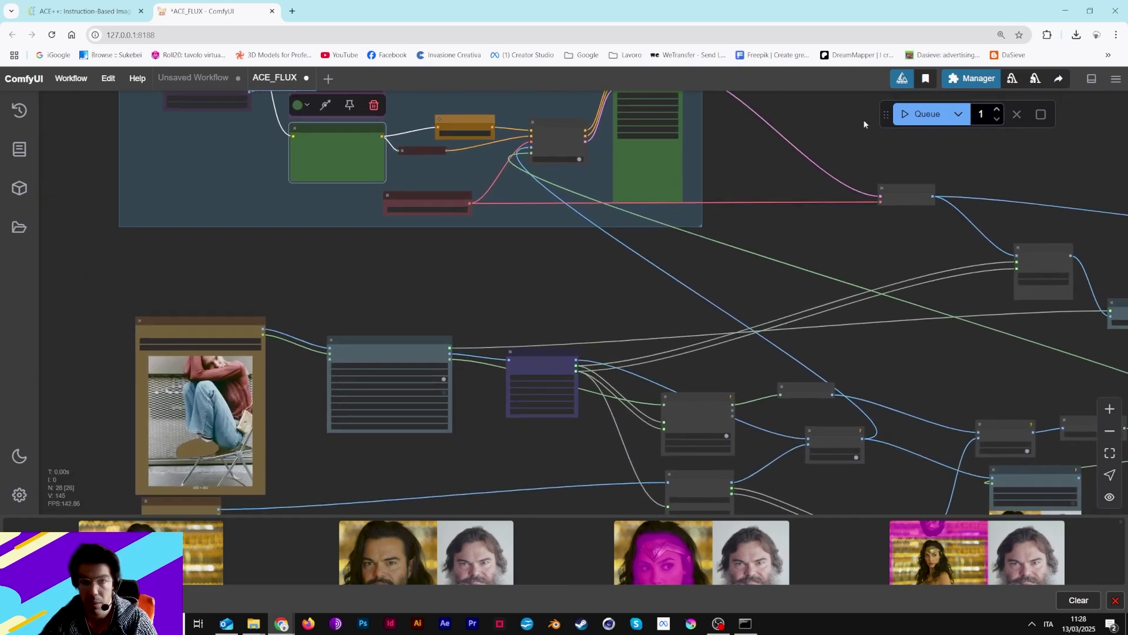
left_click(921, 114)
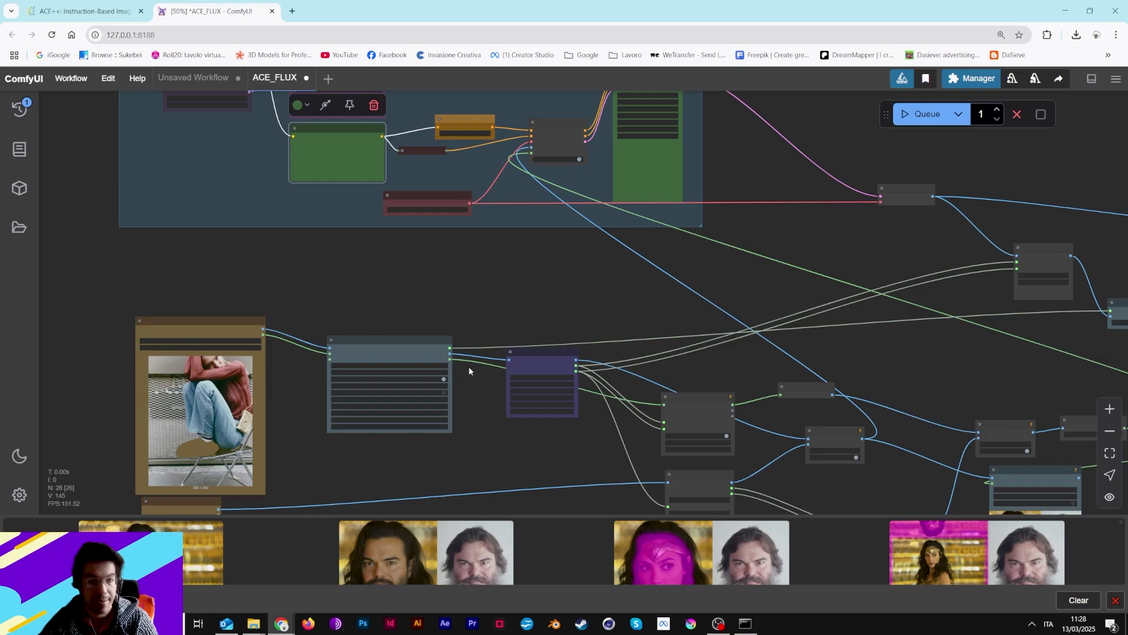
Check the masked shoes and sneaker reference in the ImageAndMaskPreview node, and follow the run's progress through the Model group.
scroll(468, 373, "up", 5)
scroll(825, 374, "down", 3)
scroll(825, 374, "right", 3)
left_click_drag(834, 364, 442, 335)
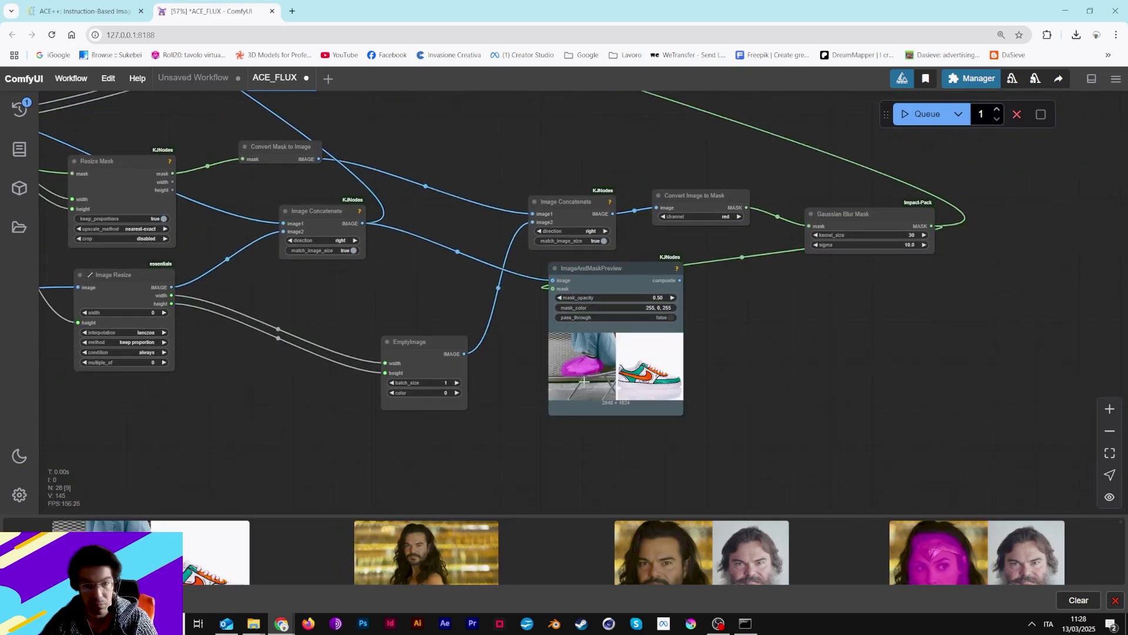
scroll(595, 364, "up", 5)
scroll(595, 365, "up", 3)
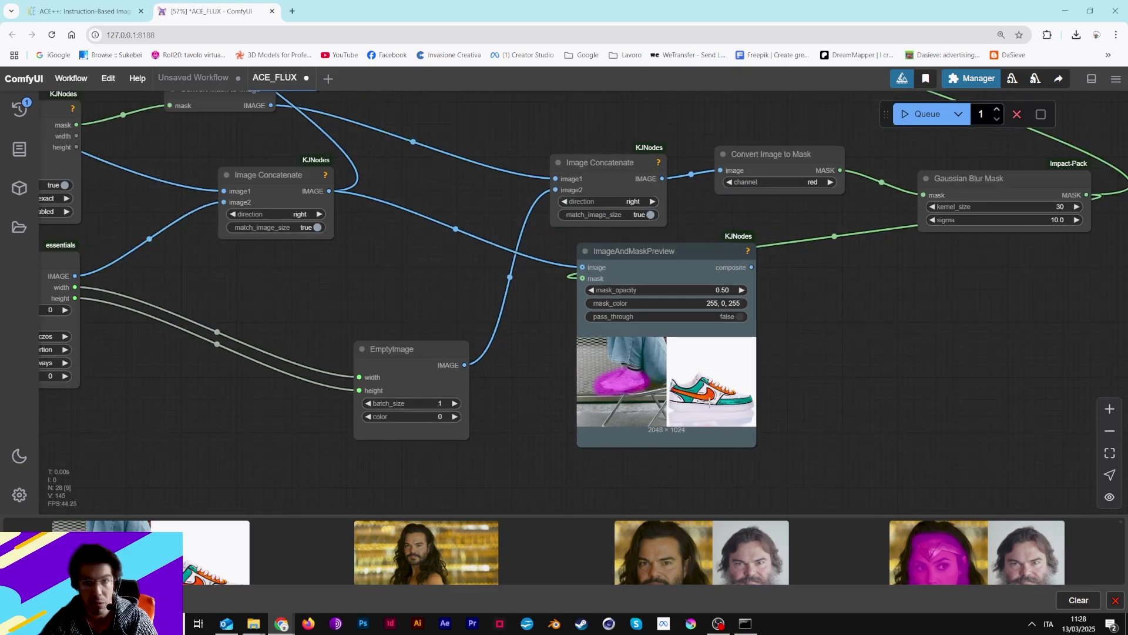
scroll(706, 399, "down", 10)
left_click_drag(327, 182, 685, 428)
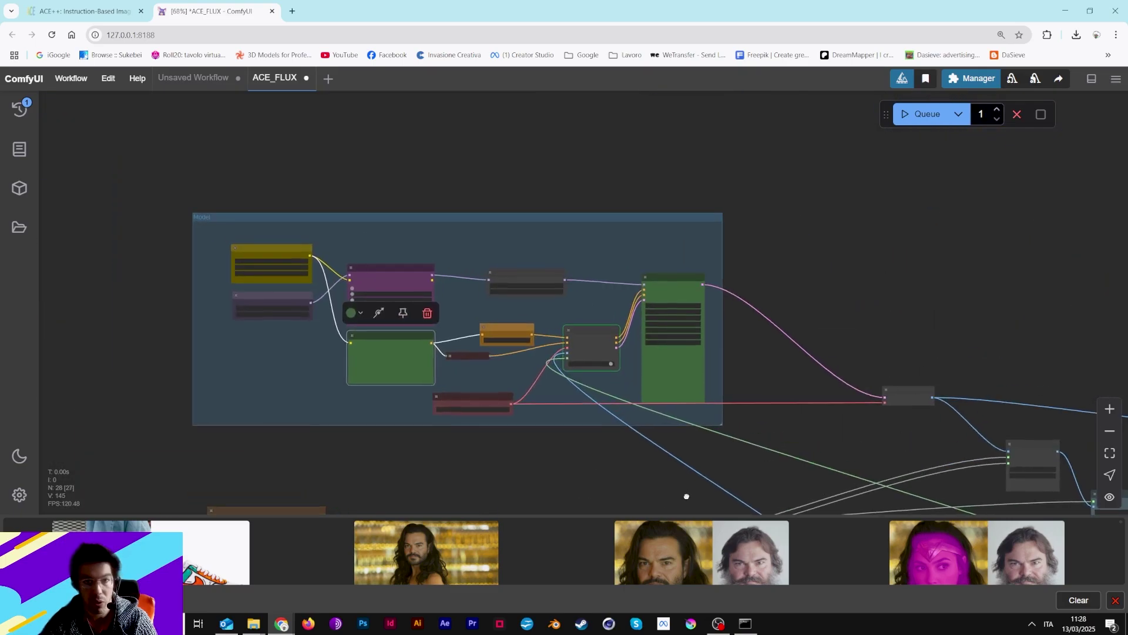
scroll(447, 432, "up", 6)
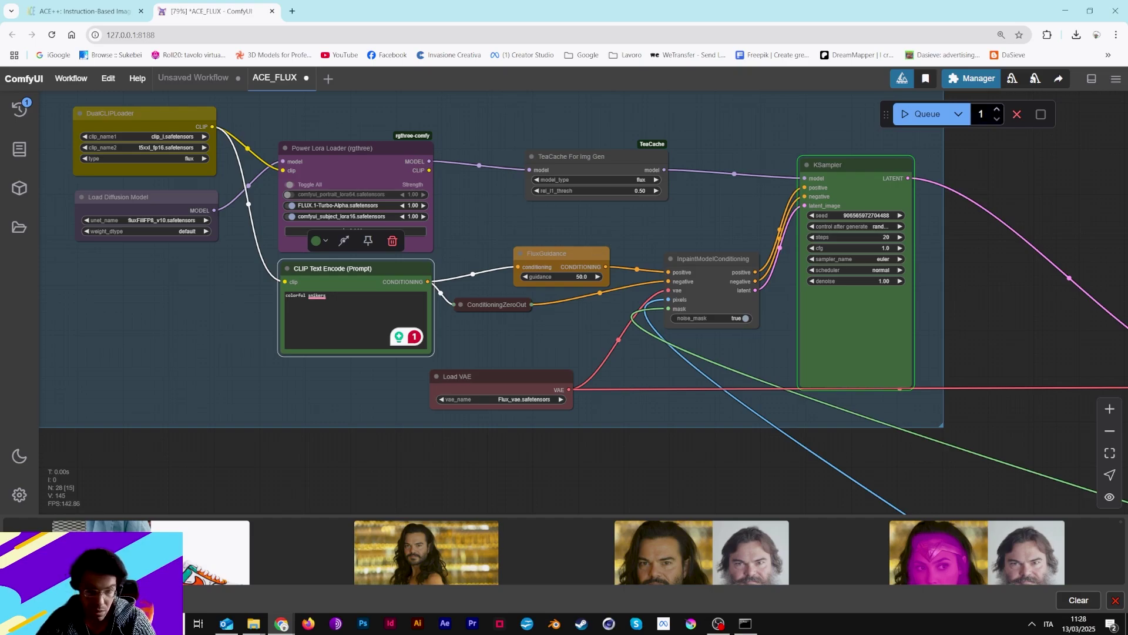
scroll(710, 385, "down", 5)
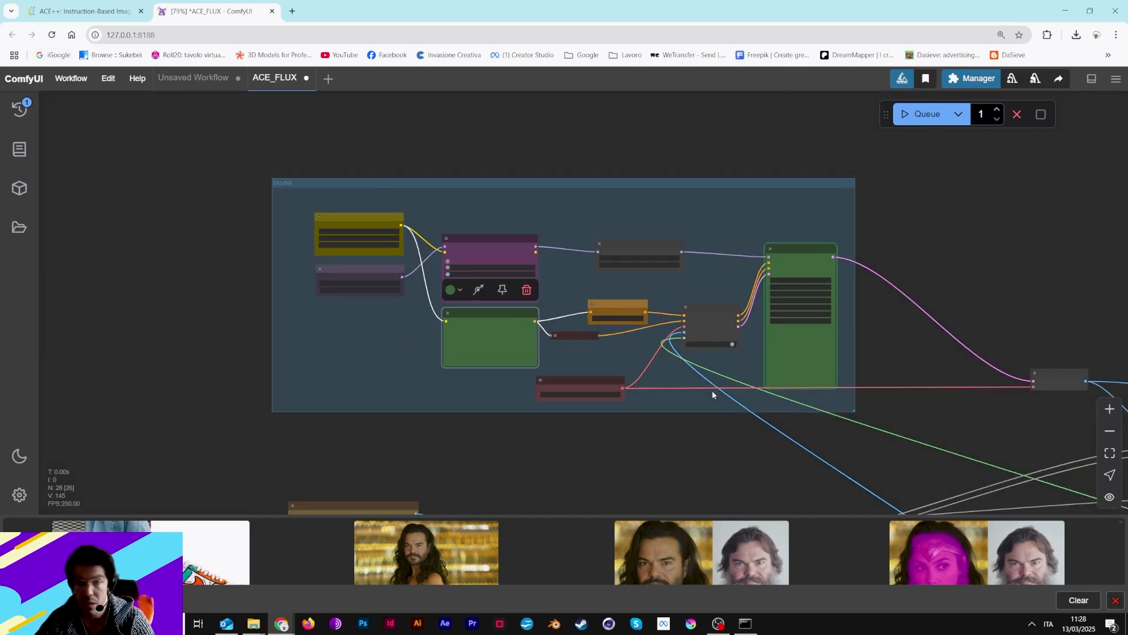
Review the crop, resize, mask and concatenate nodes that feed the shoe mask and sneaker reference into the run.
left_click_drag(746, 396, 576, 131)
left_click_drag(788, 184, 554, 187)
scroll(555, 187, "up", 3)
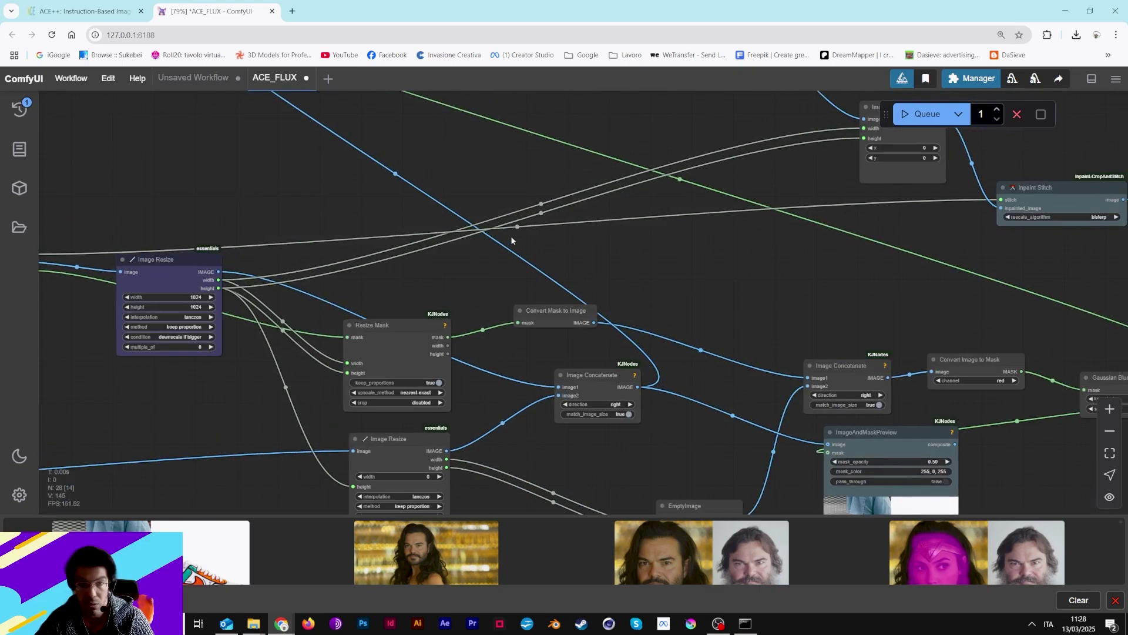
scroll(668, 282, "up", 3)
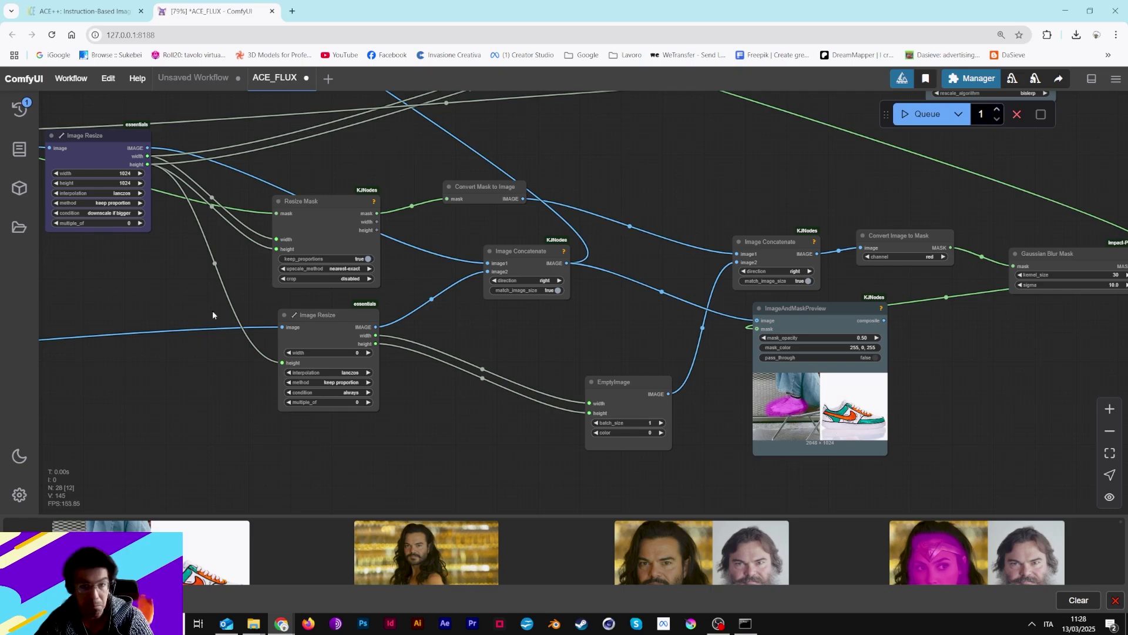
left_click_drag(215, 314, 764, 319)
scroll(728, 241, "down", 5)
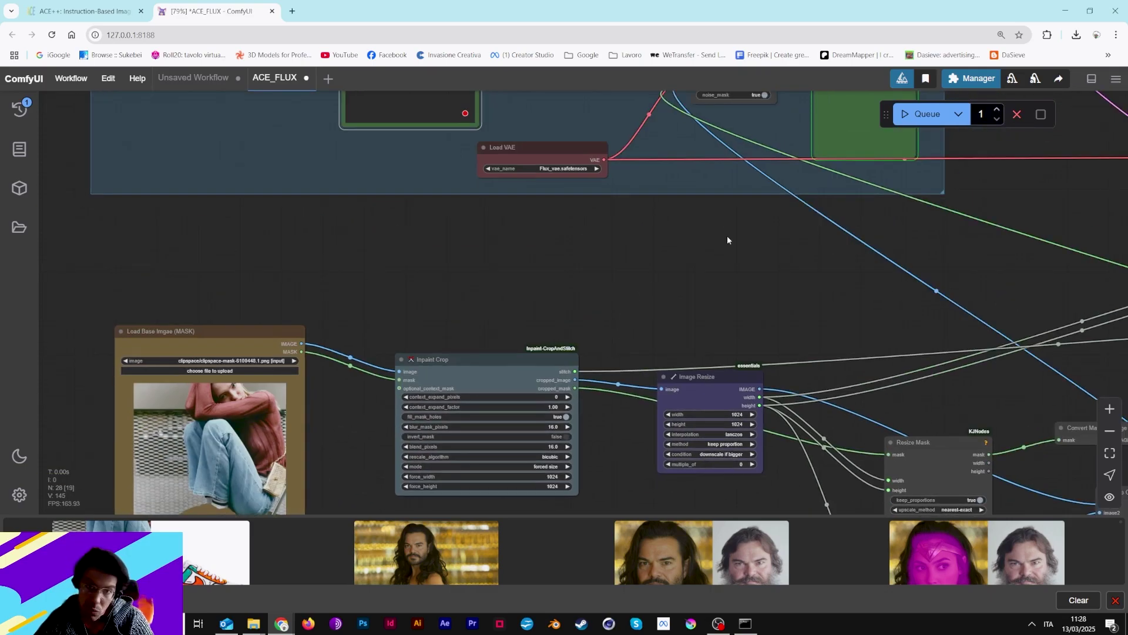
Check the KSampler's progress in the Model group and in the command-line window.
left_click_drag(728, 242, 655, 361)
scroll(753, 333, "up", 3)
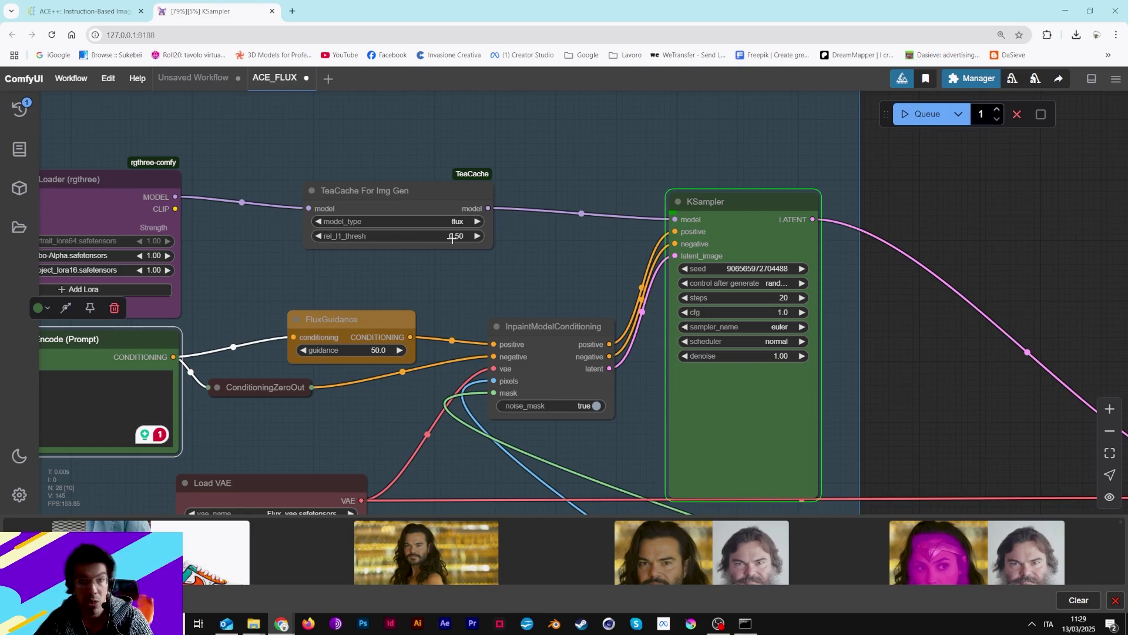
left_click(745, 623)
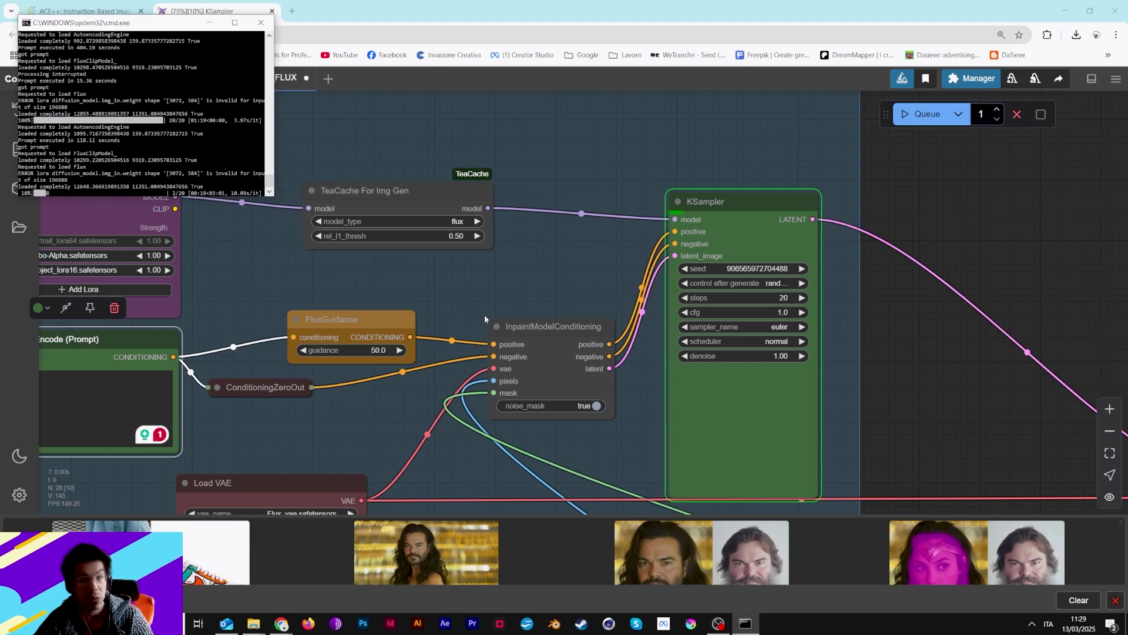
left_click(209, 23)
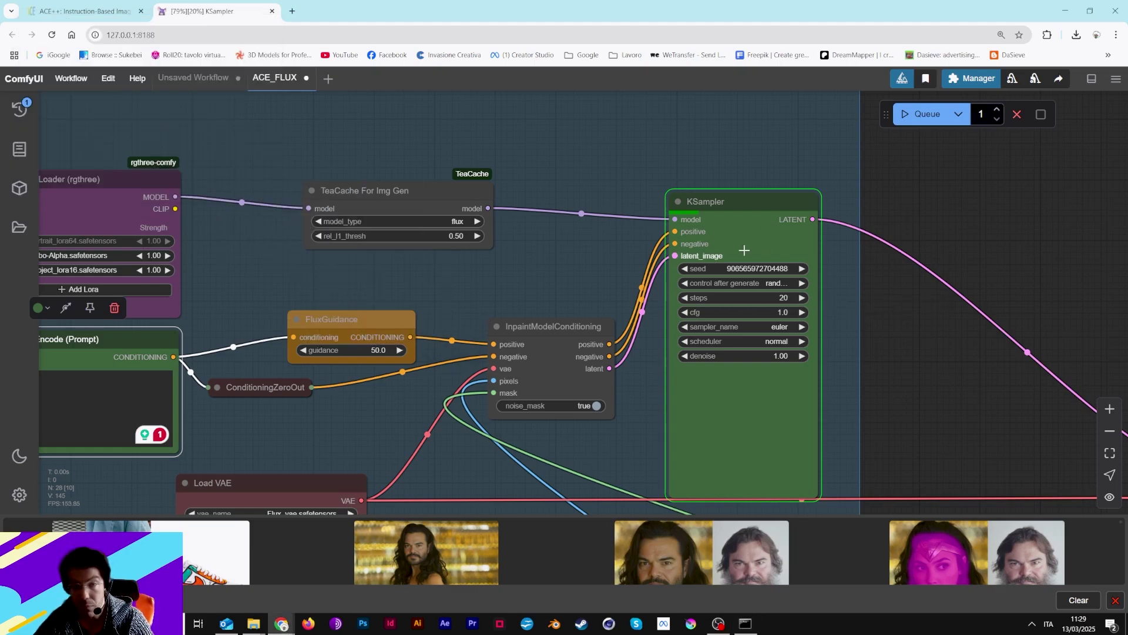
Examine the KSampler, TeaCache For Img Gen and FluxGuidance settings in the Model group.
scroll(753, 255, "down", 5)
left_click_drag(860, 316, 602, 292)
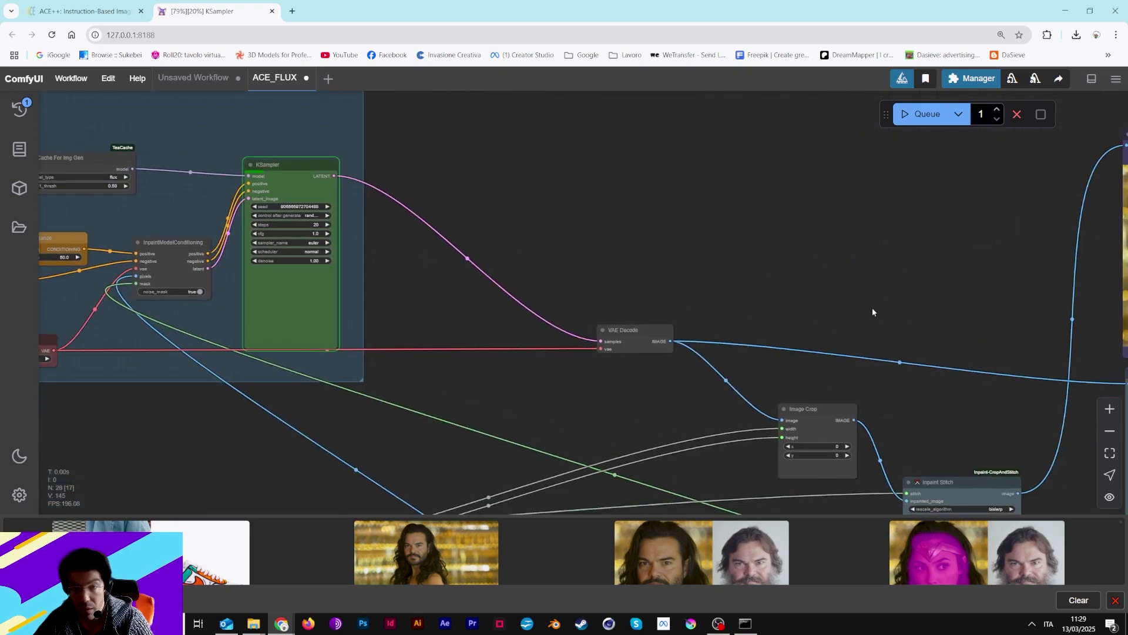
left_click_drag(874, 309, 1067, 288)
scroll(519, 251, "up", 9)
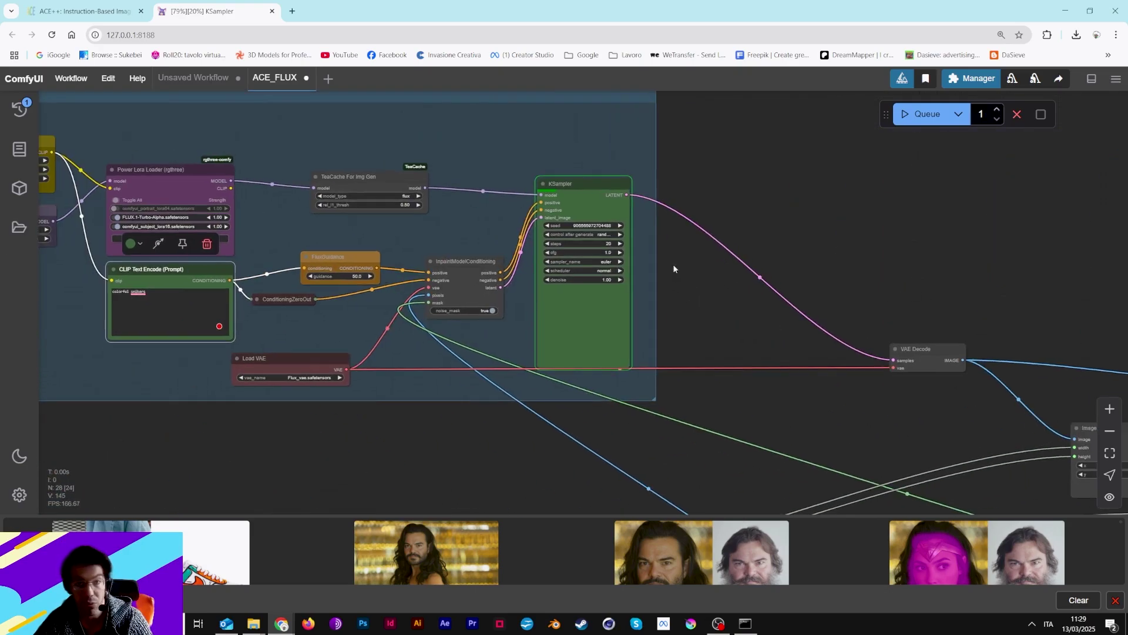
scroll(518, 251, "up", 1)
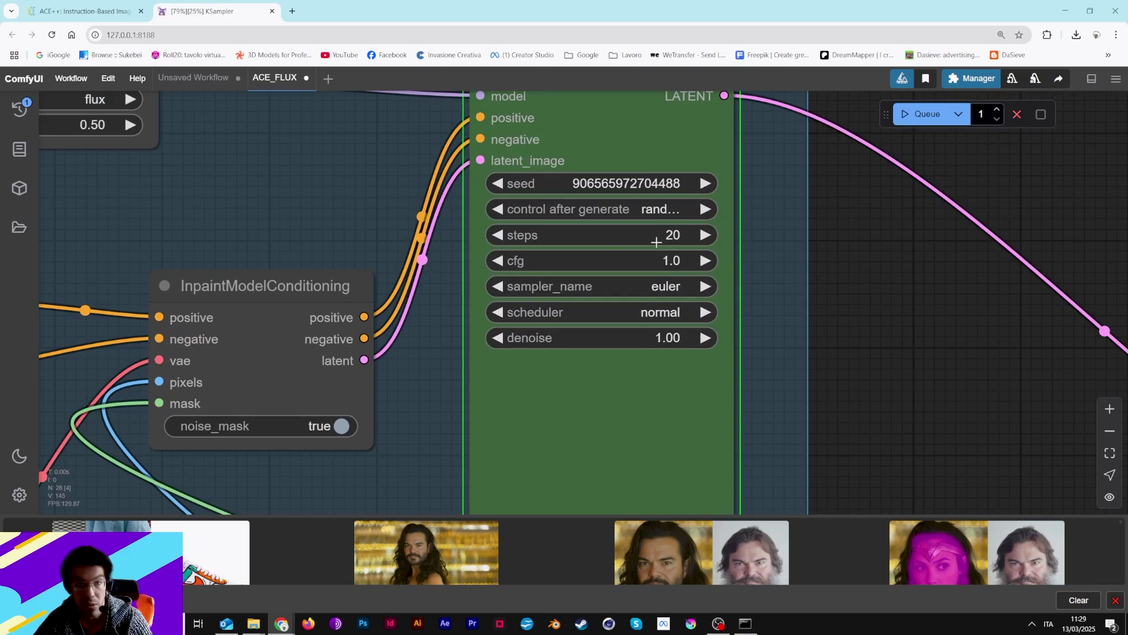
left_click_drag(210, 248, 766, 327)
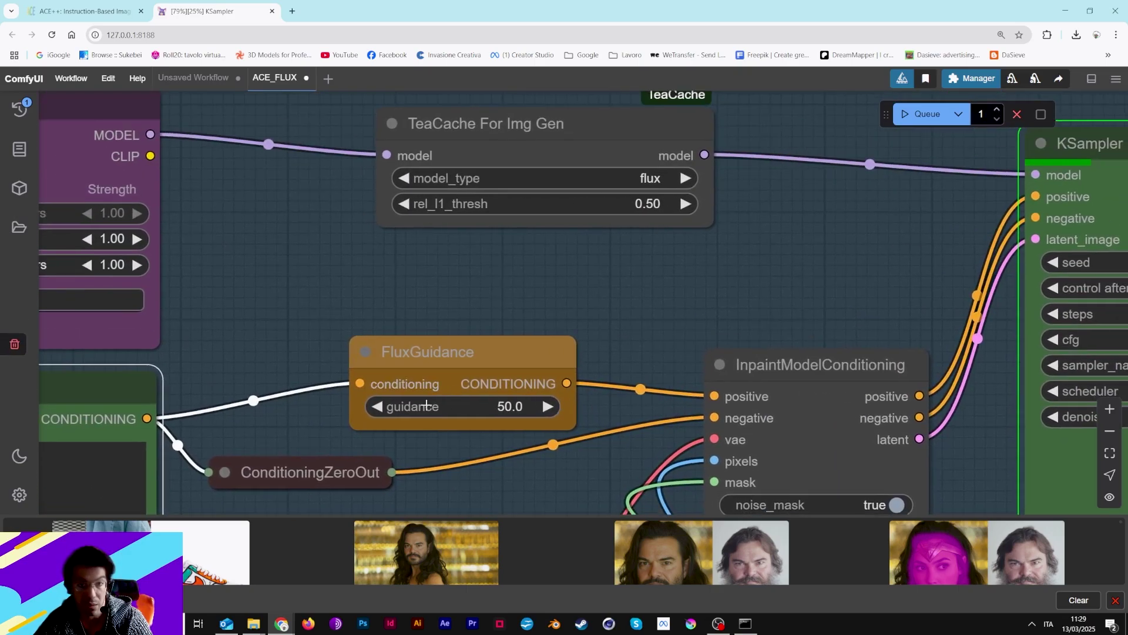
scroll(605, 327, "down", 10)
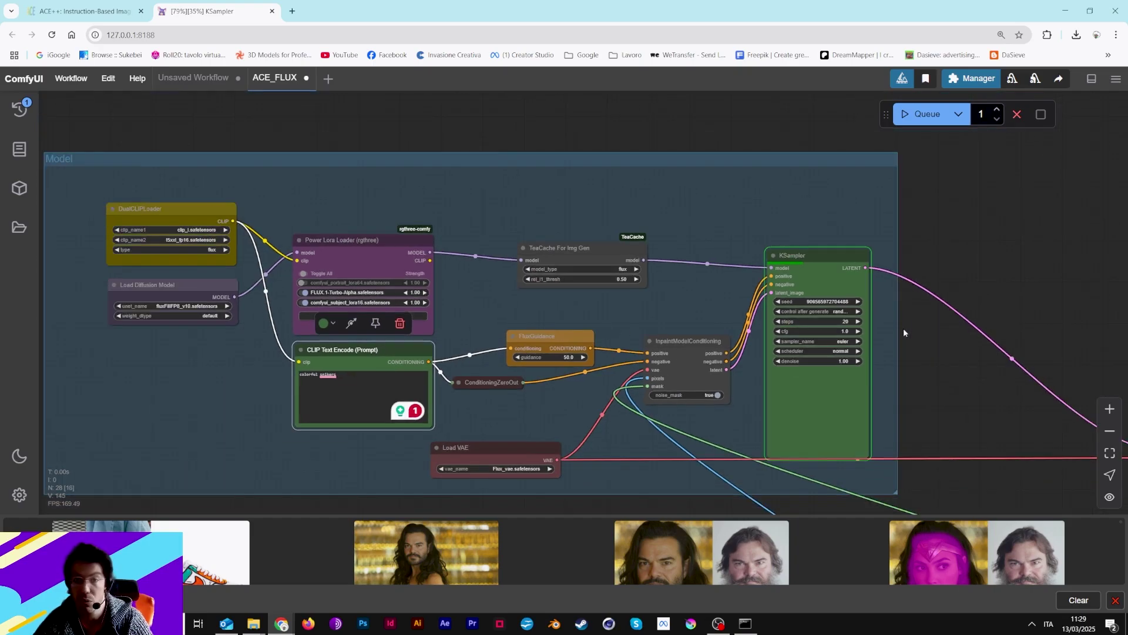
Trace the graph from the sampler and image preparation nodes to the outputs, and inspect the previous face-swap image in Save Image.
left_click_drag(906, 329, 583, 260)
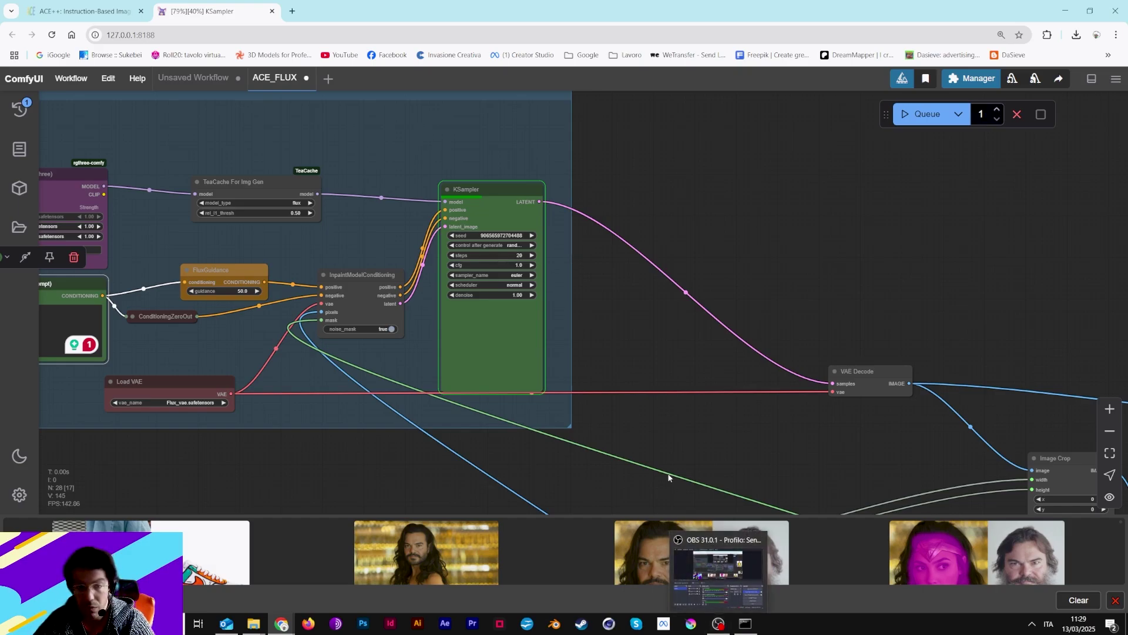
left_click(696, 432)
scroll(782, 447, "down", 2)
left_click_drag(781, 446, 534, 292)
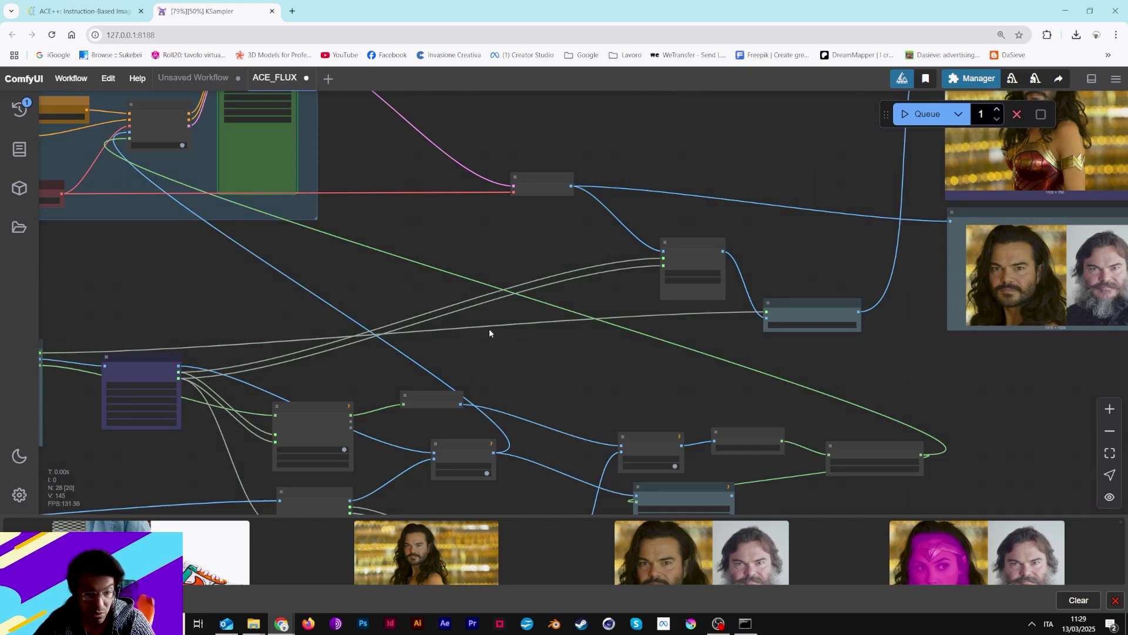
left_click_drag(490, 333, 738, 217)
scroll(478, 310, "up", 2)
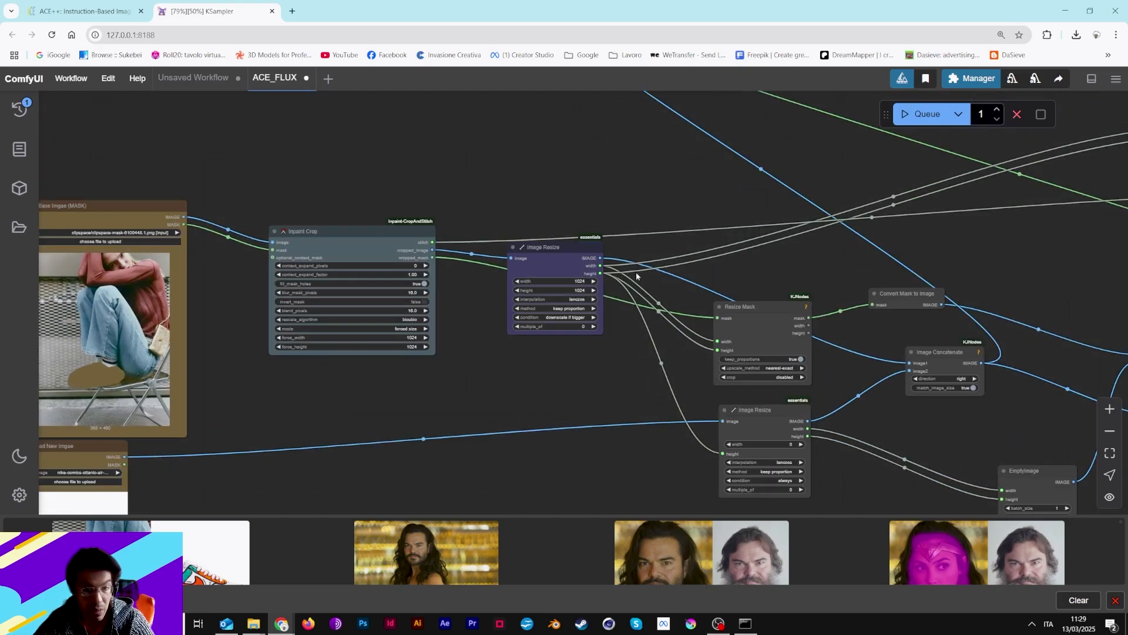
scroll(636, 272, "down", 2)
left_click_drag(969, 235, 247, 388)
scroll(645, 306, "up", 2)
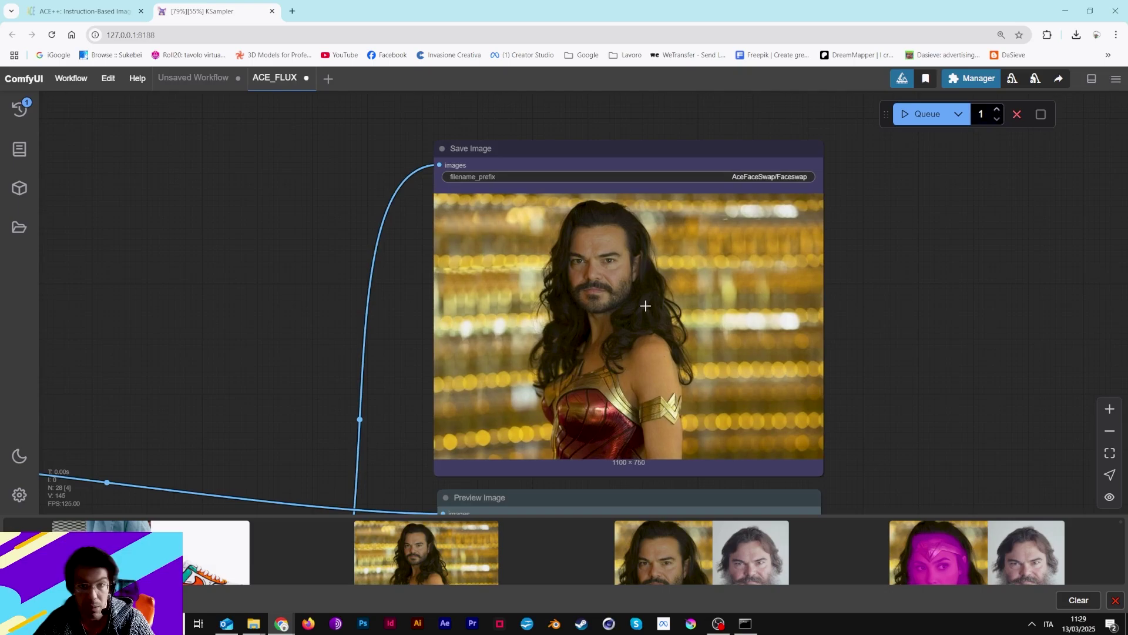
scroll(645, 305, "up", 3)
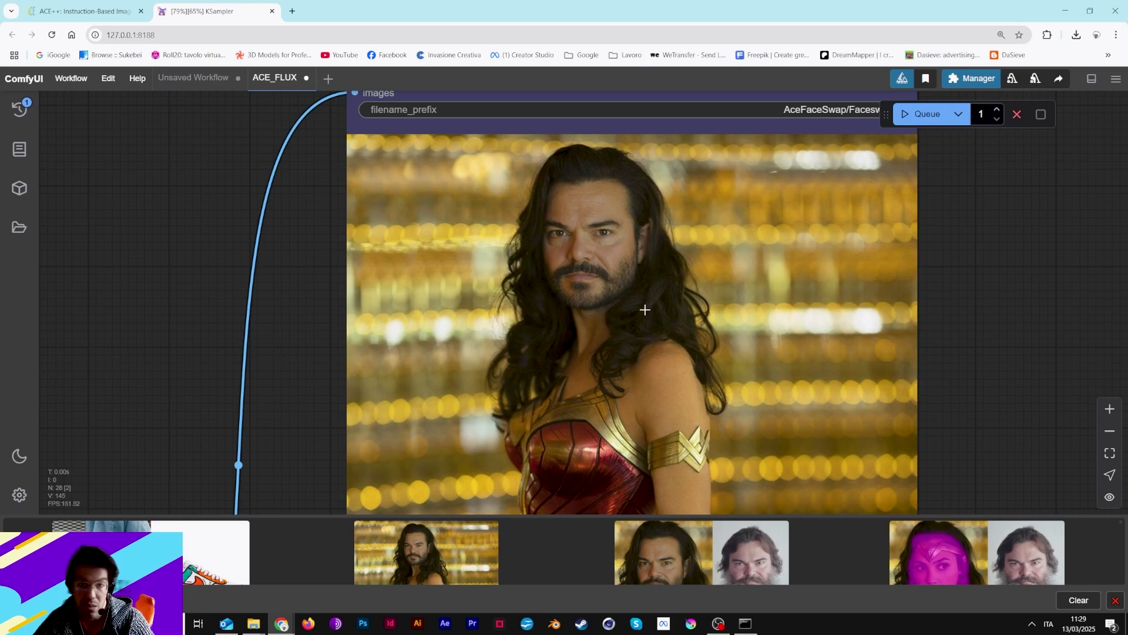
scroll(611, 294, "down", 5)
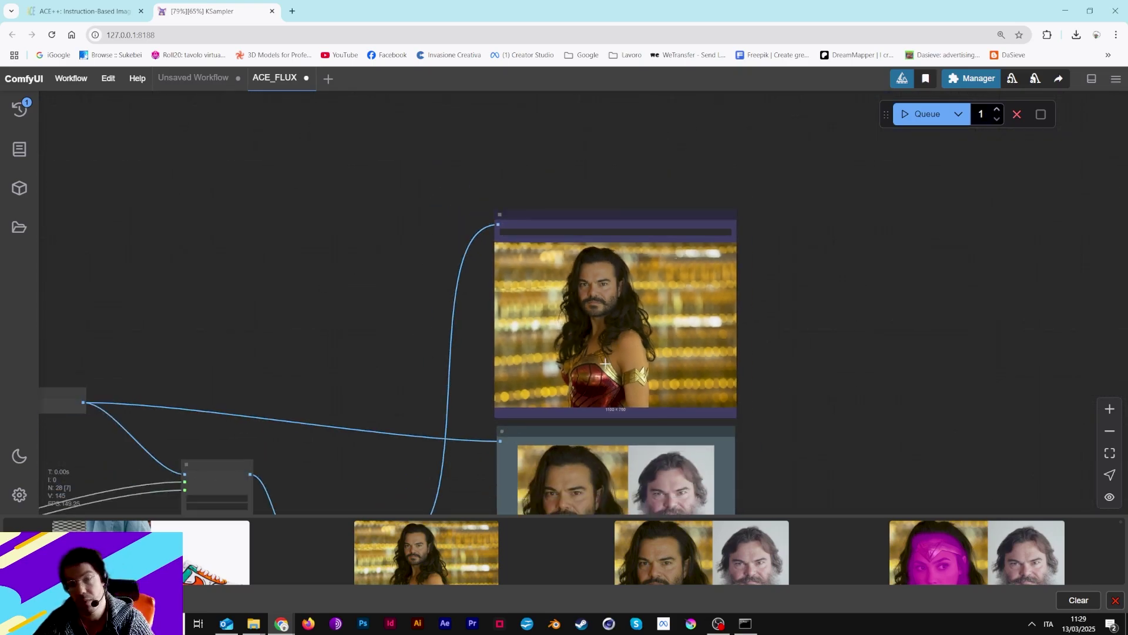
left_click_drag(442, 382, 460, 288)
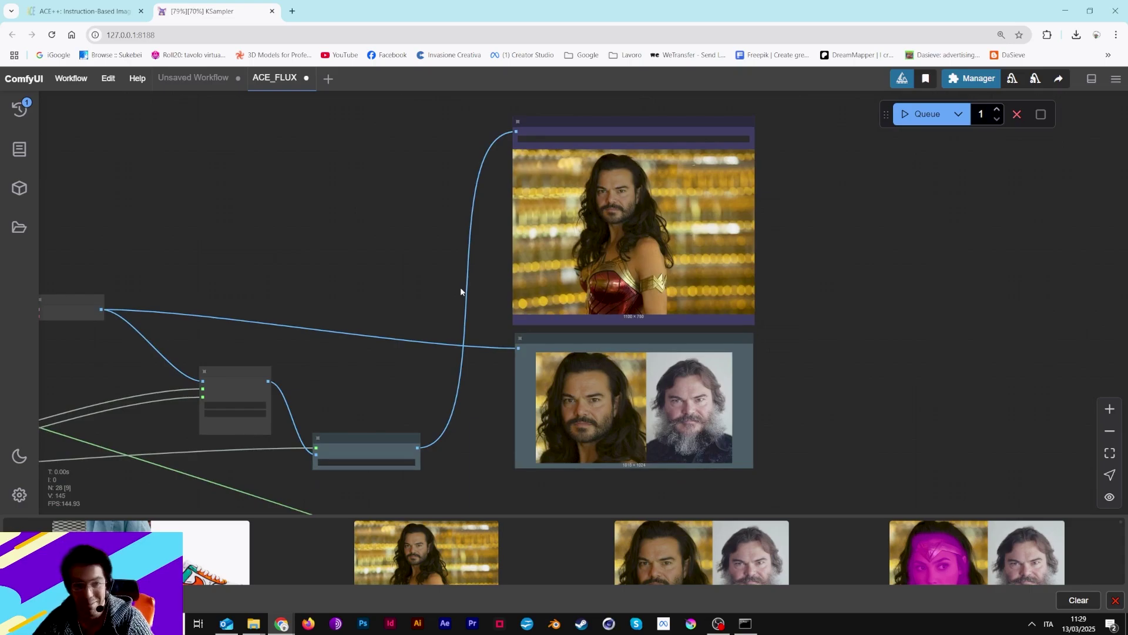
Follow the remaining sampling progress on the KSampler node and in the command-line window.
scroll(310, 327, "down", 6)
left_click_drag(309, 327, 651, 282)
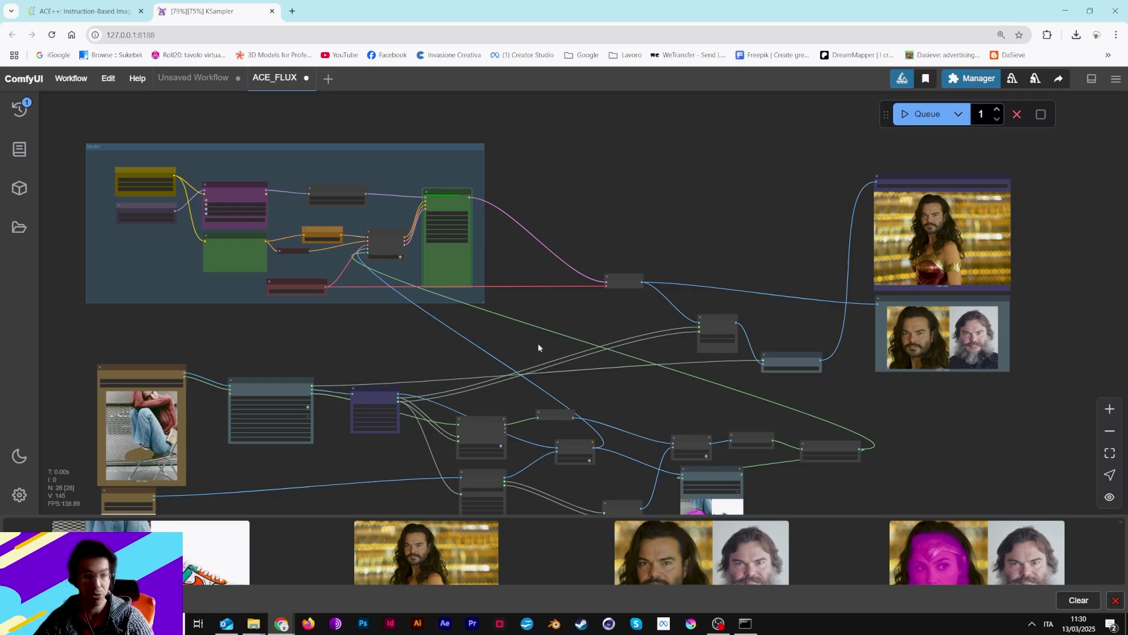
scroll(536, 249, "up", 9)
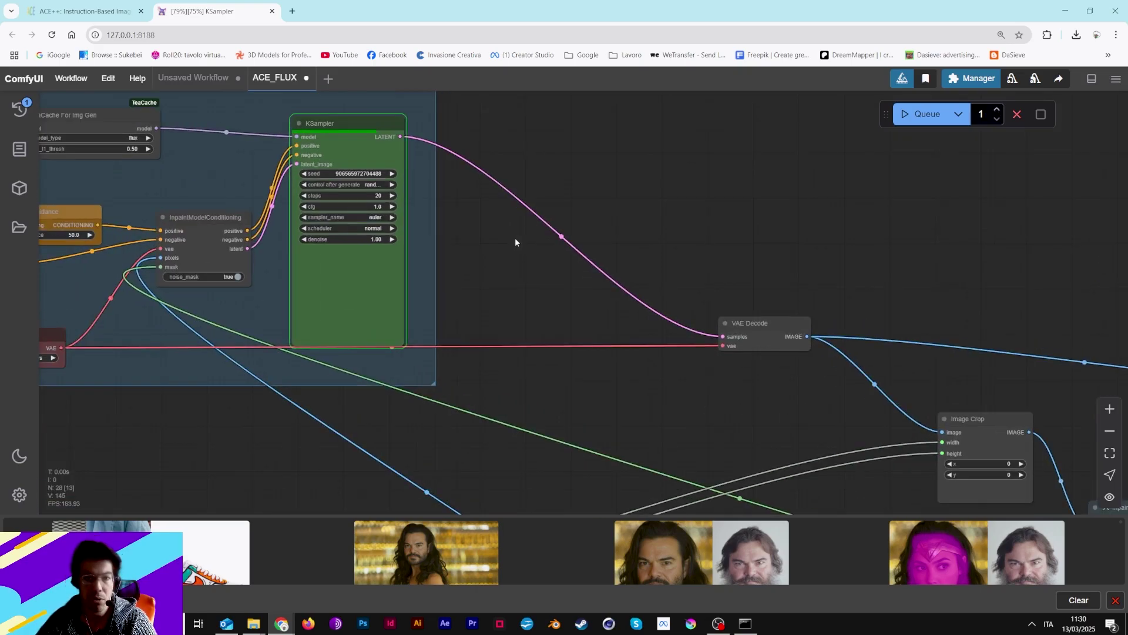
left_click_drag(501, 235, 612, 313)
scroll(345, 215, "down", 1)
scroll(346, 216, "down", 3)
scroll(612, 314, "down", 2)
scroll(854, 353, "up", 10)
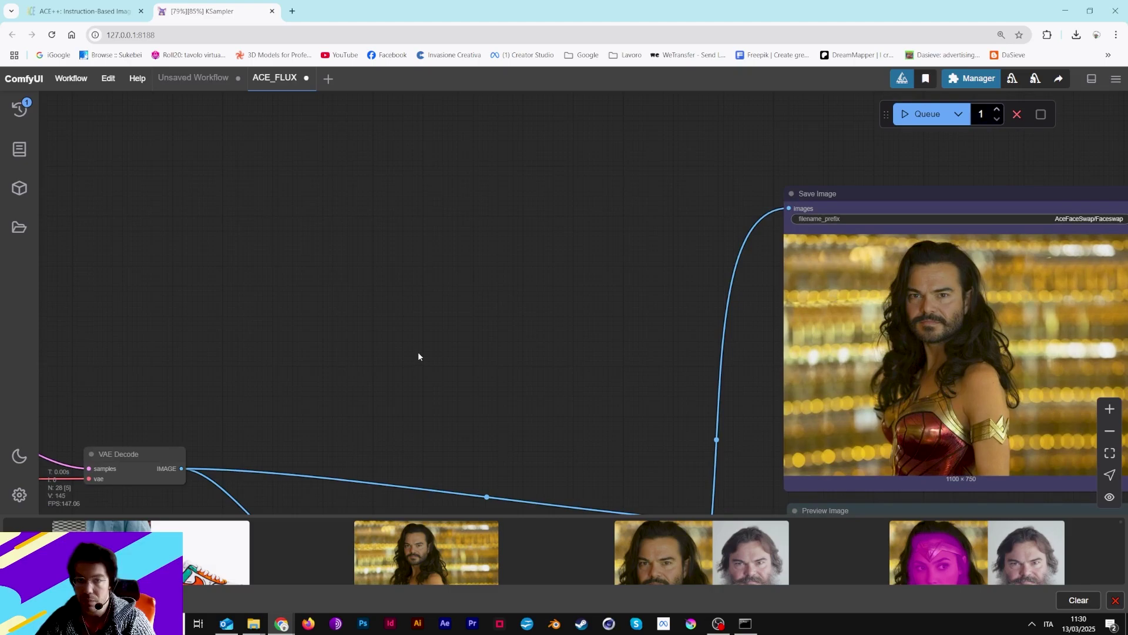
left_click_drag(245, 332, 911, 334)
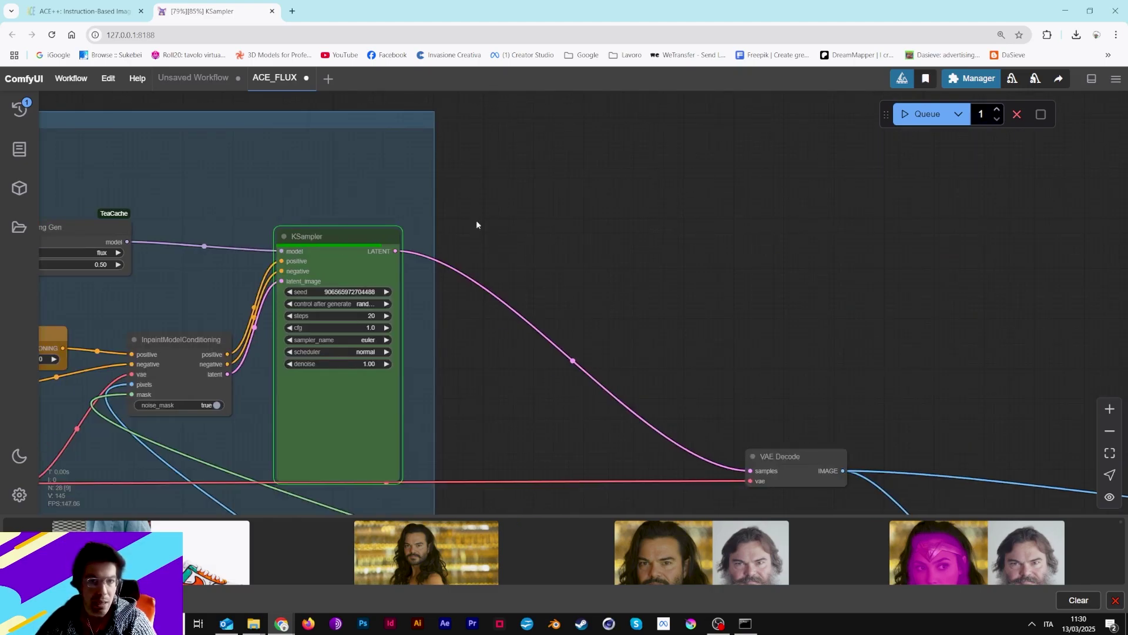
left_click(746, 623)
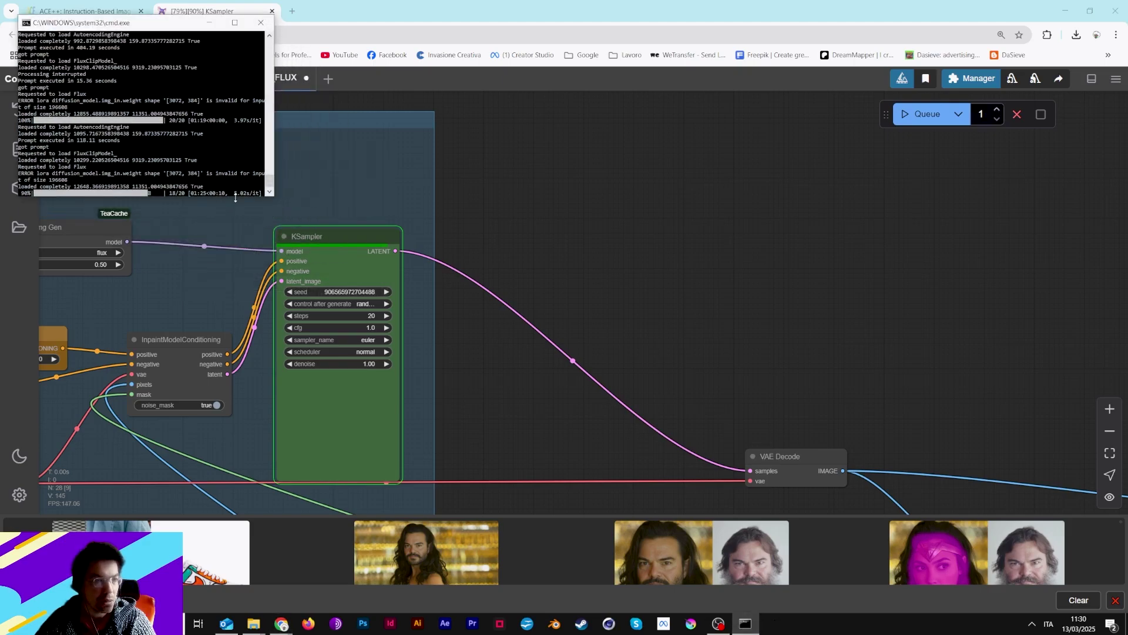
left_click(210, 22)
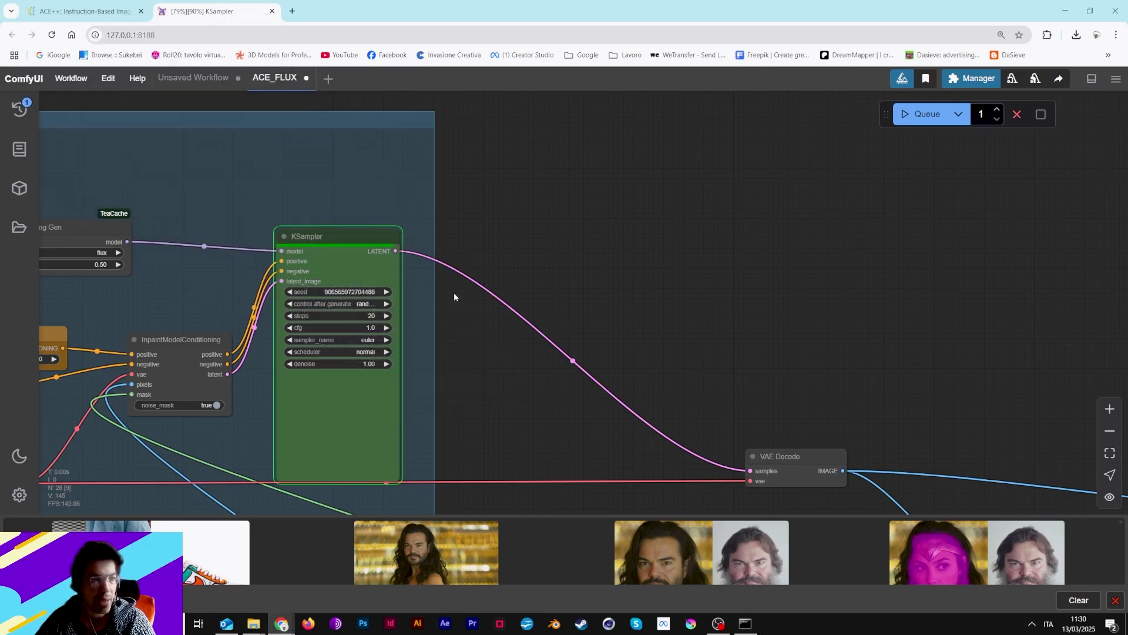
Compare the generated shoes in the Save Image and Preview Image nodes with the sneaker reference once sampling finishes.
scroll(453, 301, "down", 3)
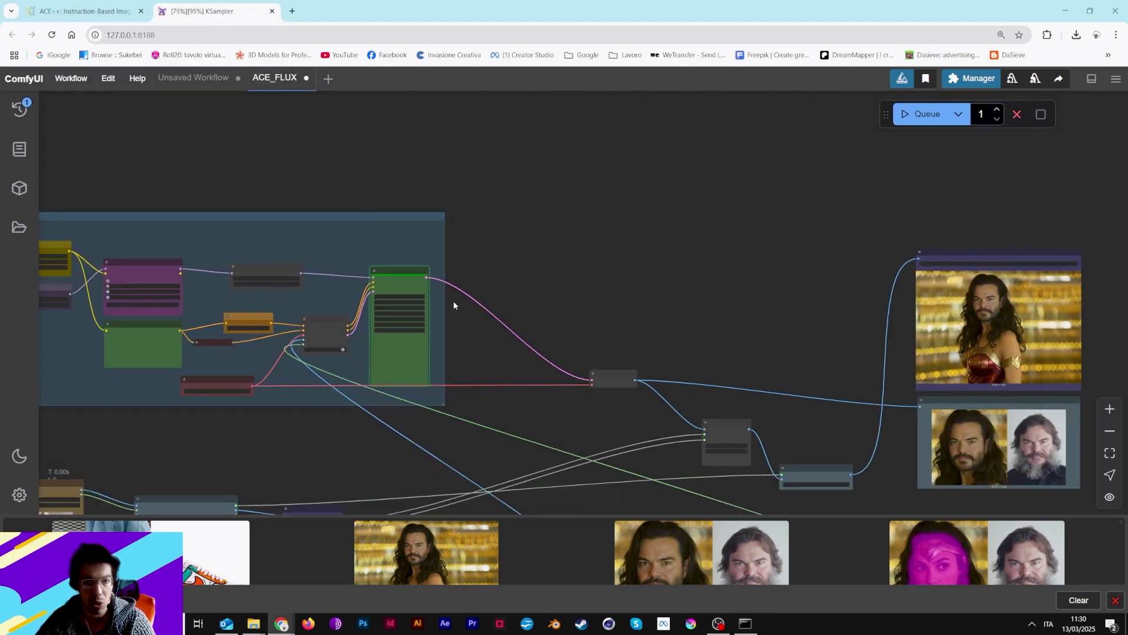
scroll(459, 315, "up", 3)
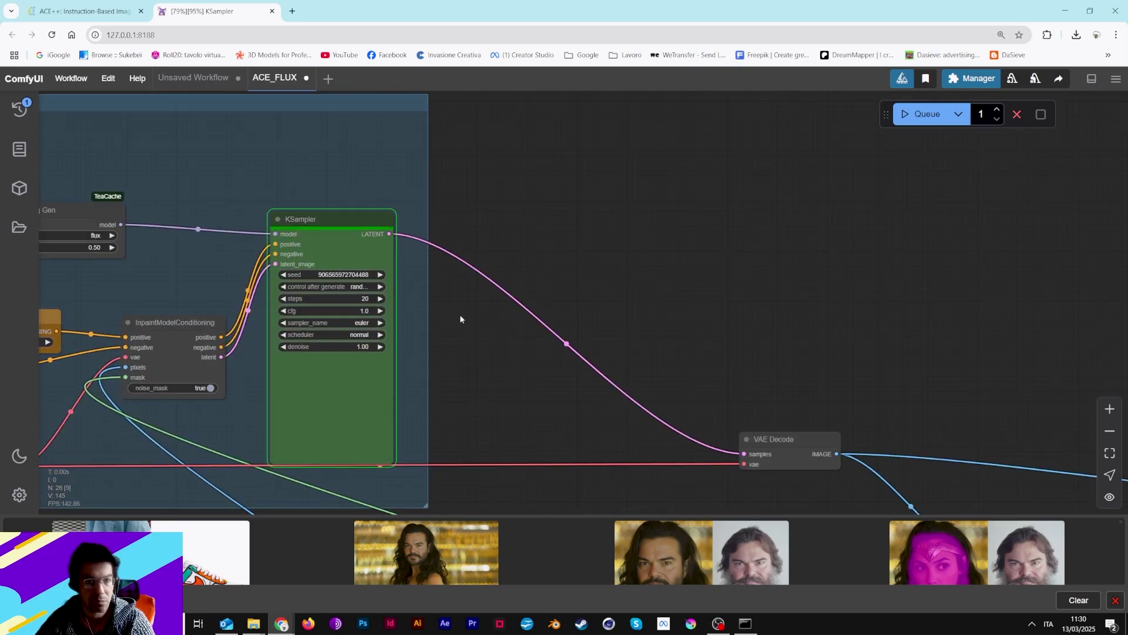
scroll(496, 353, "down", 3)
scroll(552, 282, "right", 5)
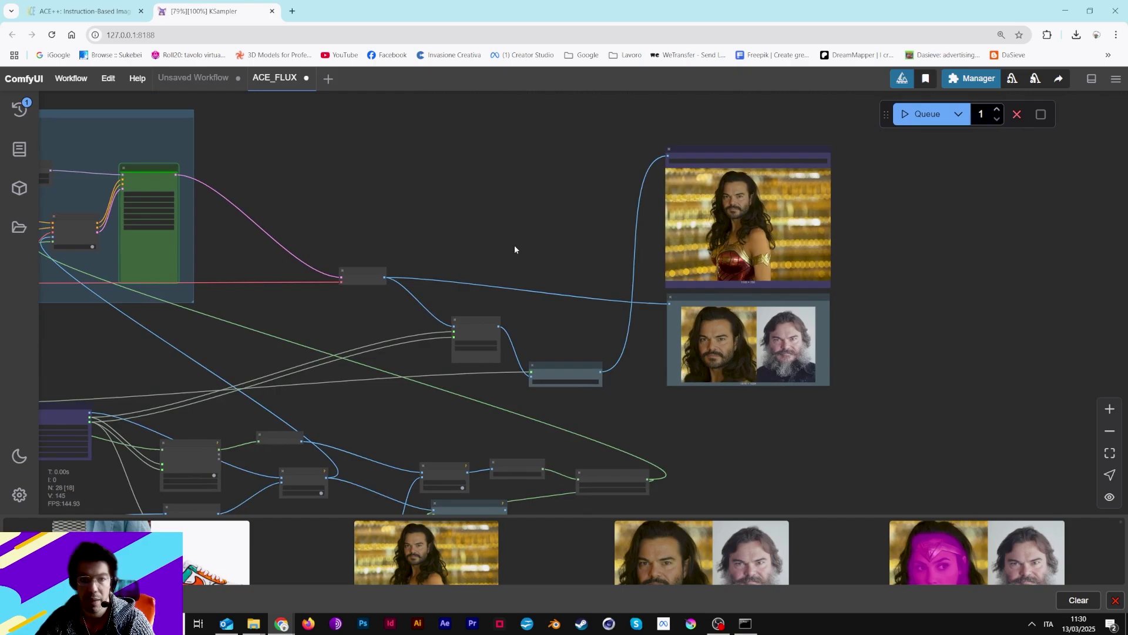
left_click_drag(514, 250, 312, 307)
scroll(329, 329, "up", 2)
scroll(335, 341, "up", 3)
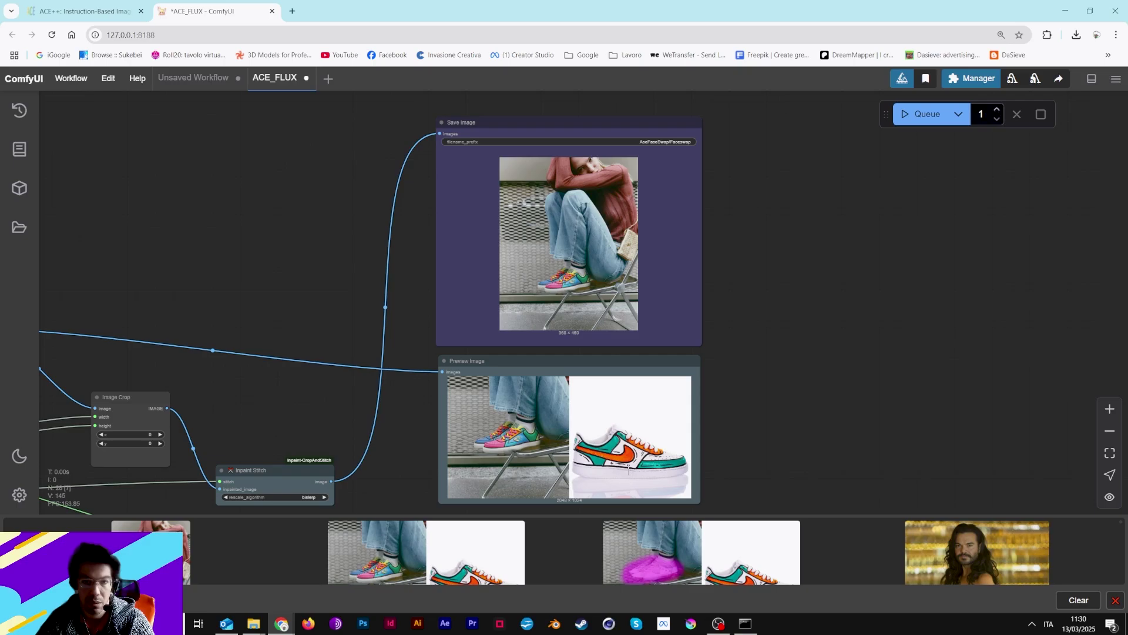
scroll(566, 319, "up", 2)
left_click_drag(747, 416, 795, 294)
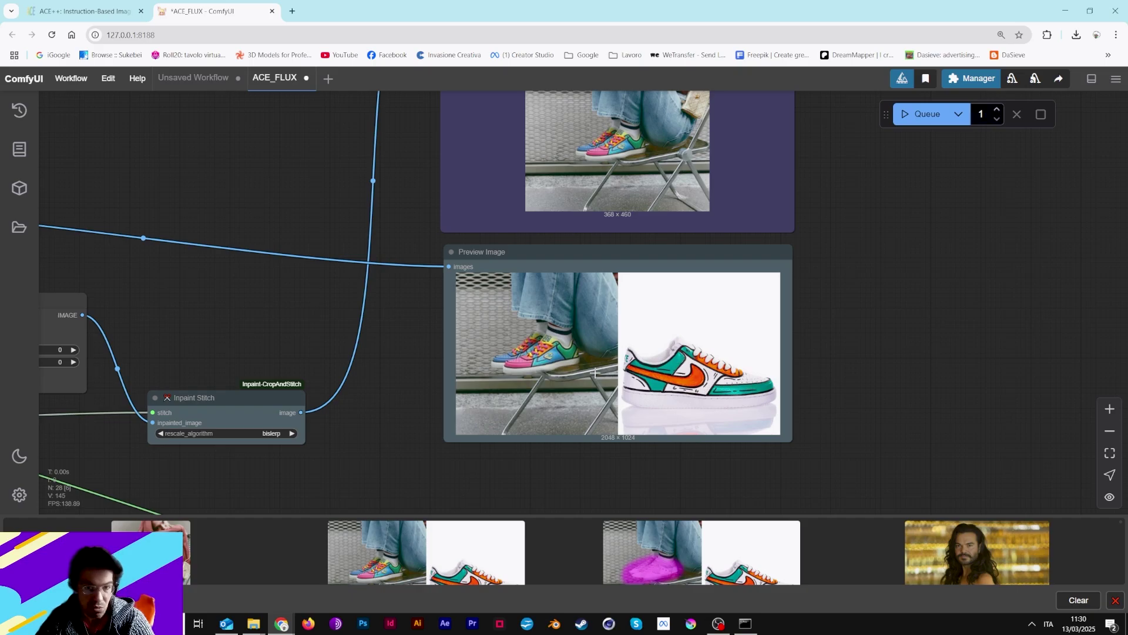
Set rel_l1_thresh to 0.3 in the TeaCache For Img Gen node.
left_click_drag(40, 210, 574, 257)
scroll(366, 247, "down", 3)
scroll(573, 251, "up", 5)
left_click_drag(428, 219, 536, 274)
scroll(651, 270, "up", 1)
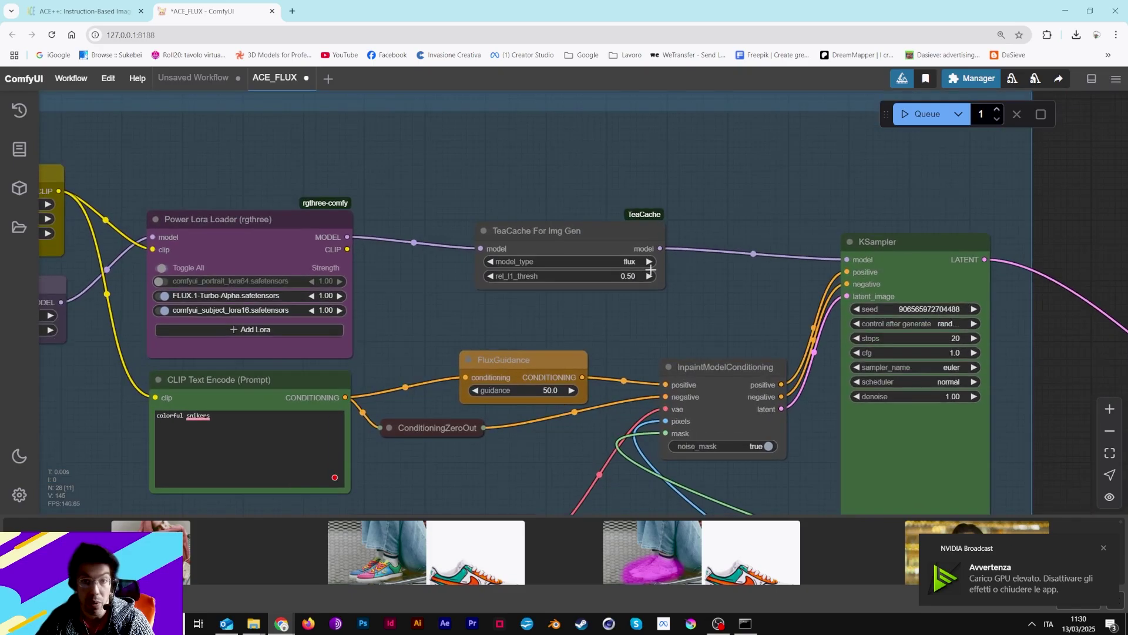
scroll(651, 270, "up", 1)
left_click(457, 278)
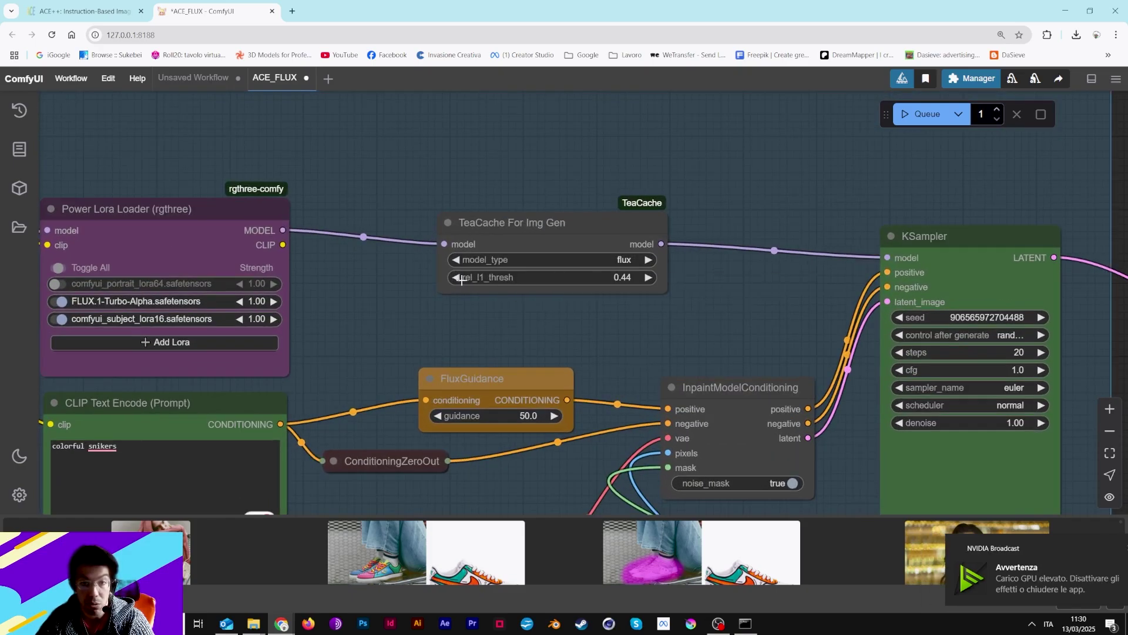
left_click(588, 278)
type("0.3")
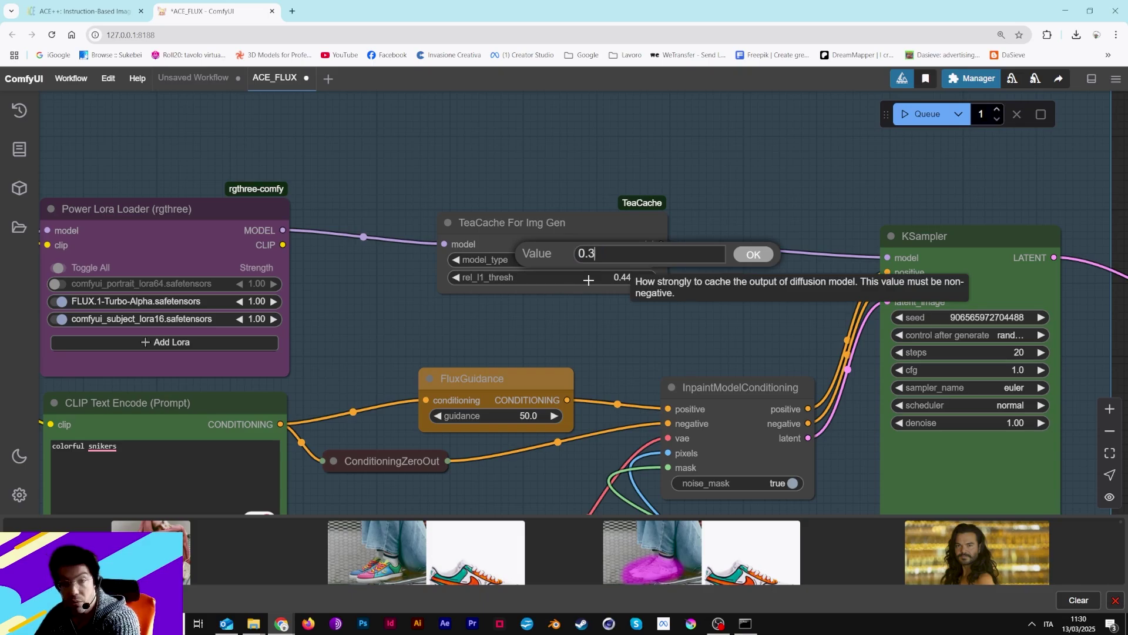
key("Return")
Set the KSampler's steps to 25.
left_click_drag(660, 282, 452, 267)
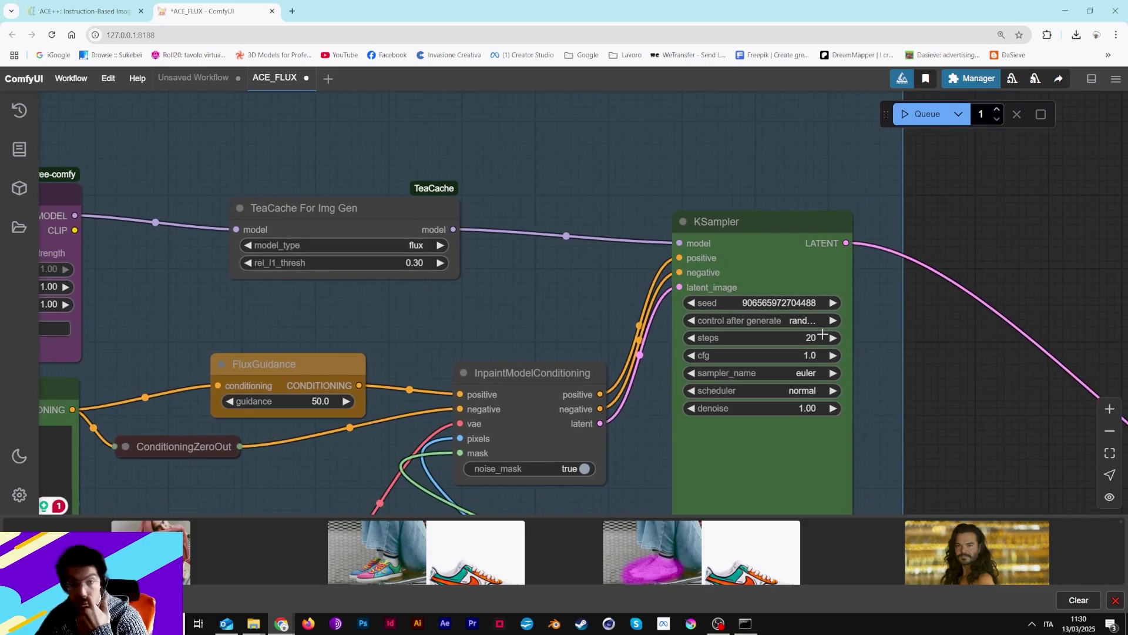
left_click(817, 338)
type("28")
key("Return")
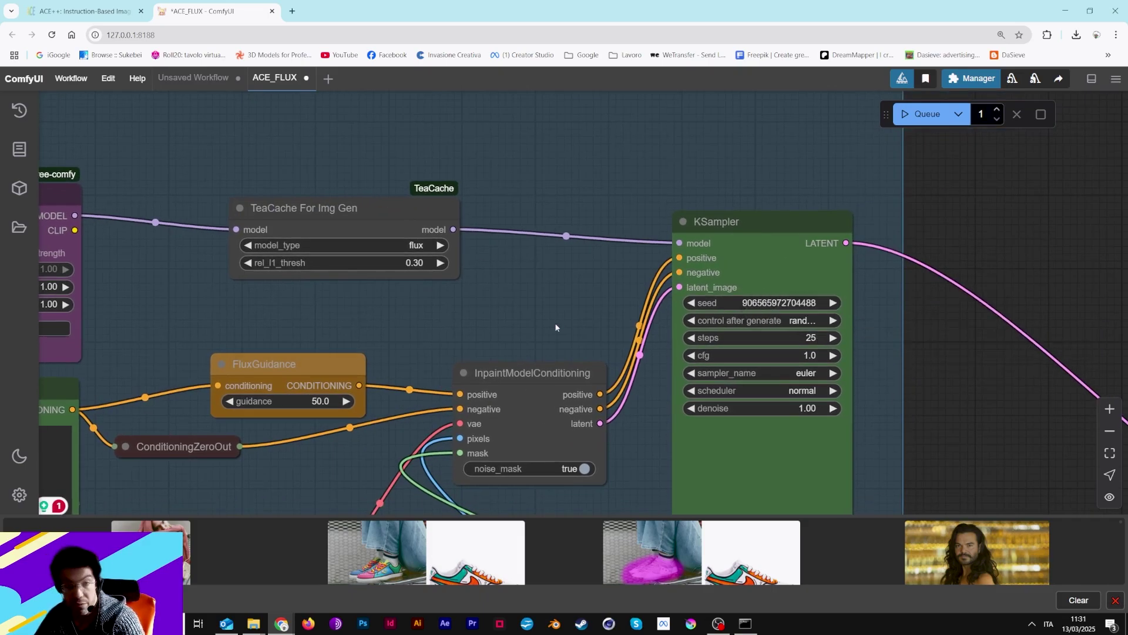
Set the guidance to 40 in the FluxGuidance node.
left_click_drag(477, 339, 861, 190)
left_click(697, 251)
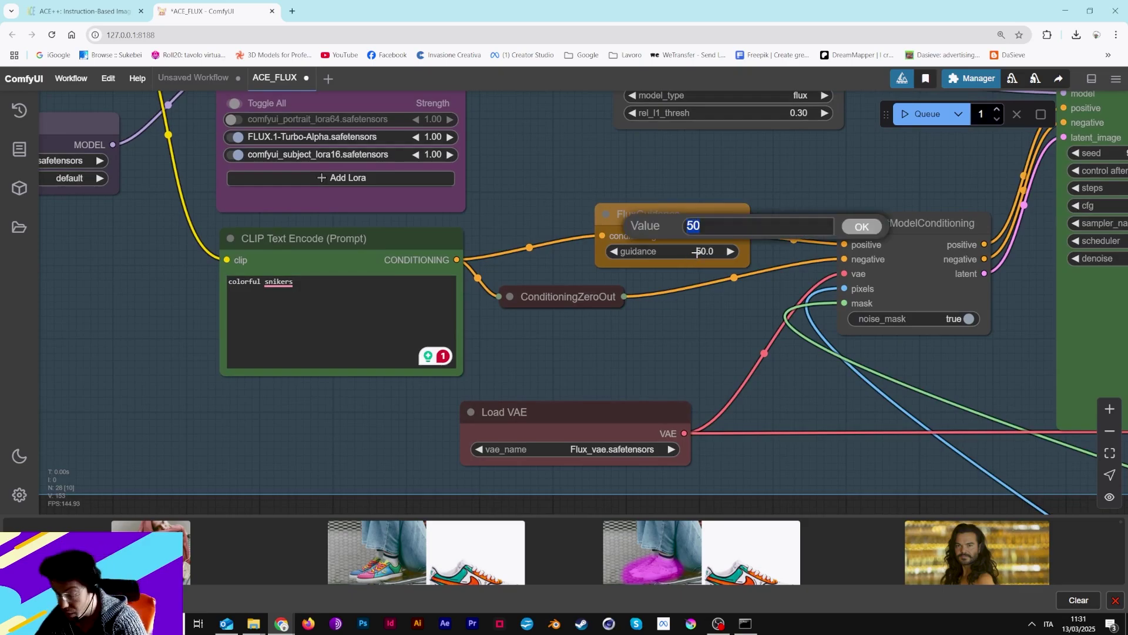
type("40")
key("Return")
Correct the misspelled "snikers" in the CLIP Text Encode prompt to the suggested spelling "Snickers".
scroll(694, 252, "down", 5)
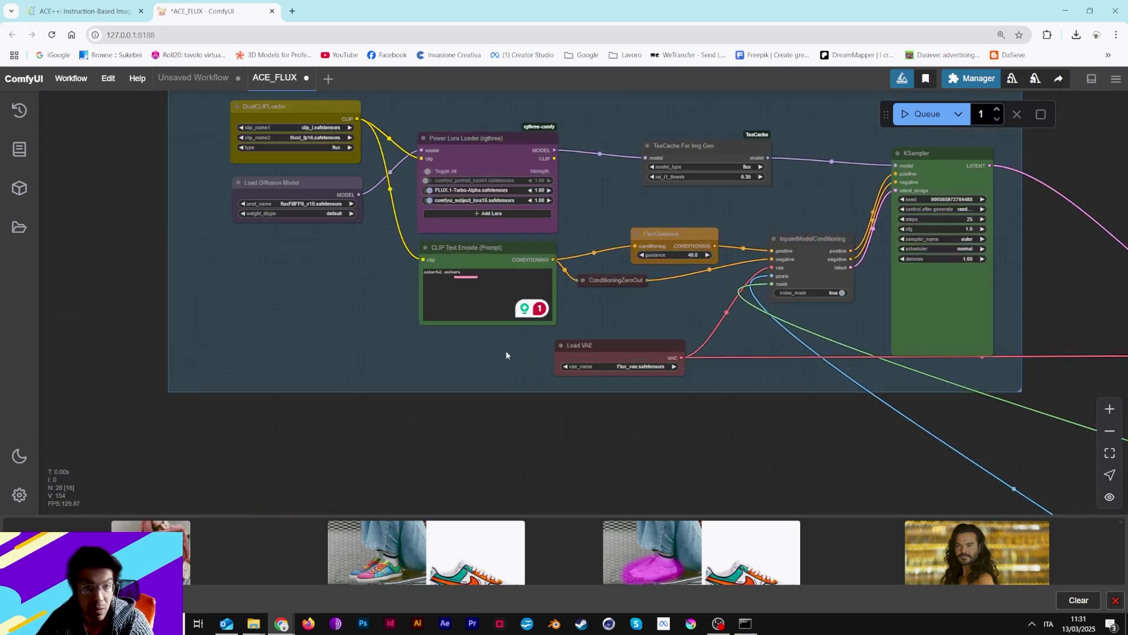
scroll(506, 355, "up", 2)
right_click(436, 261)
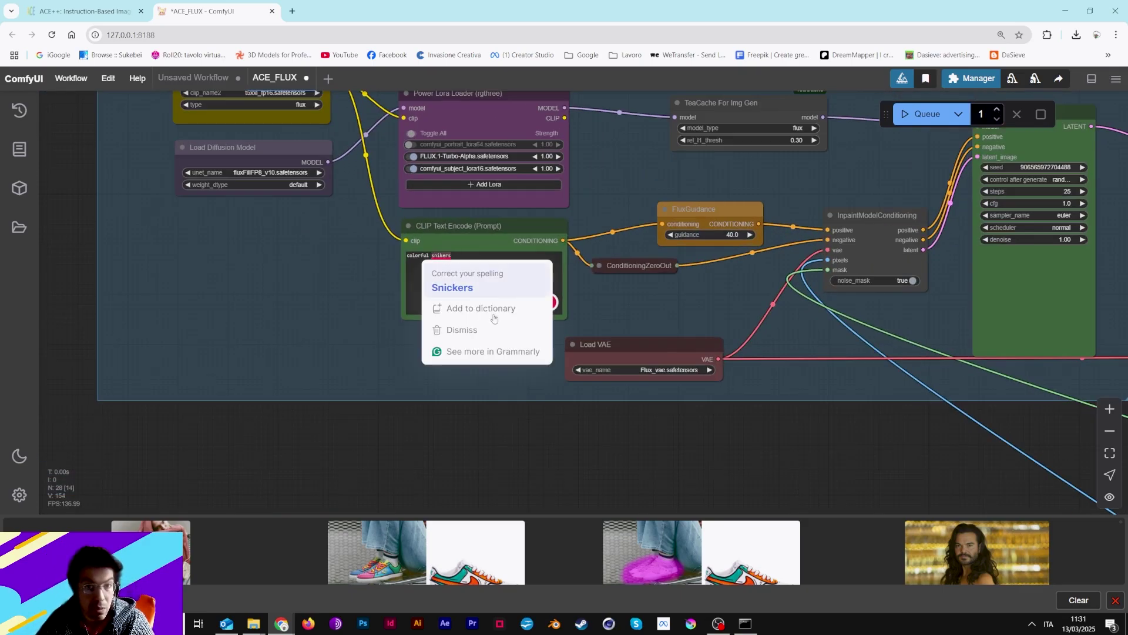
left_click(456, 287)
Queue one new generation of the ACE_FLUX workflow with the revised settings.
left_click_drag(462, 356, 504, 96)
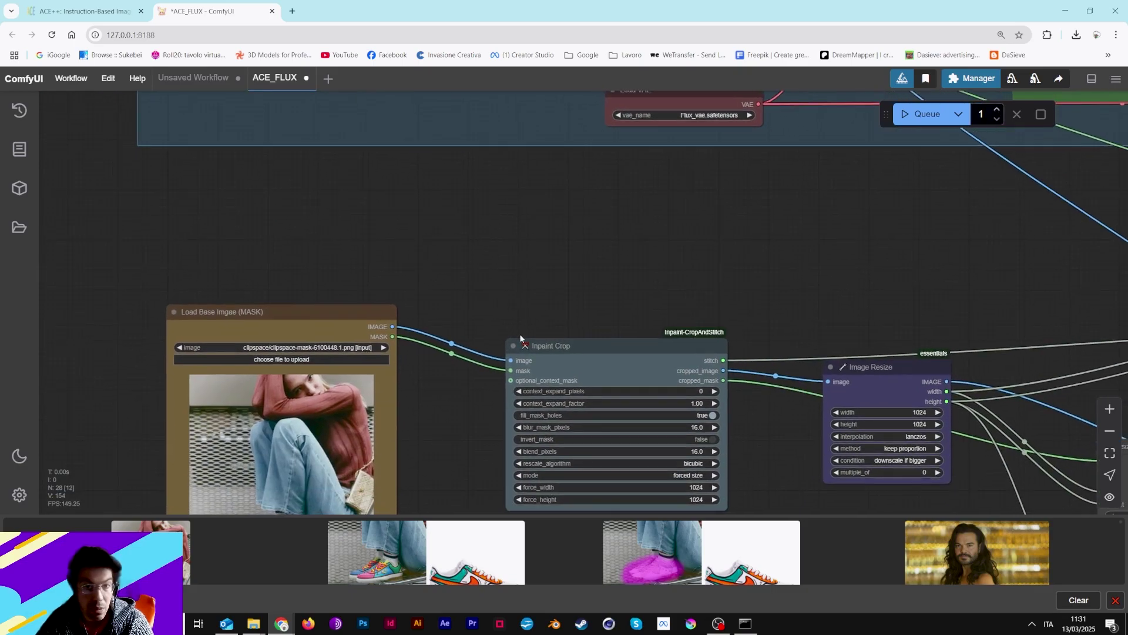
scroll(517, 353, "down", 2)
left_click_drag(517, 353, 233, 297)
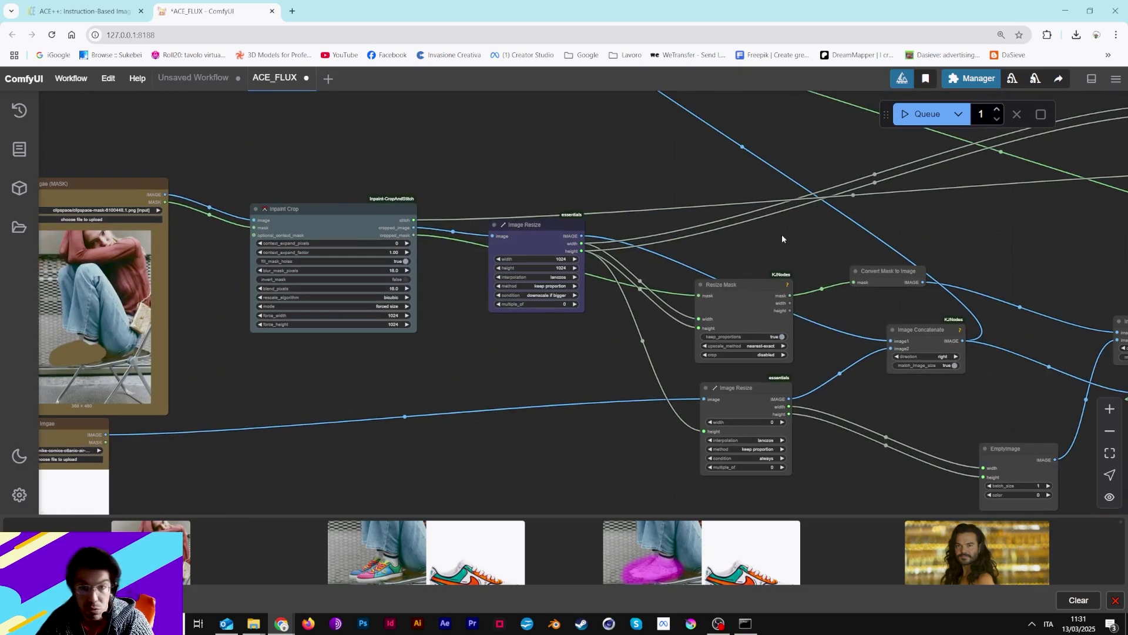
scroll(782, 238, "down", 2)
left_click_drag(819, 289, 676, 164)
scroll(663, 326, "up", 2)
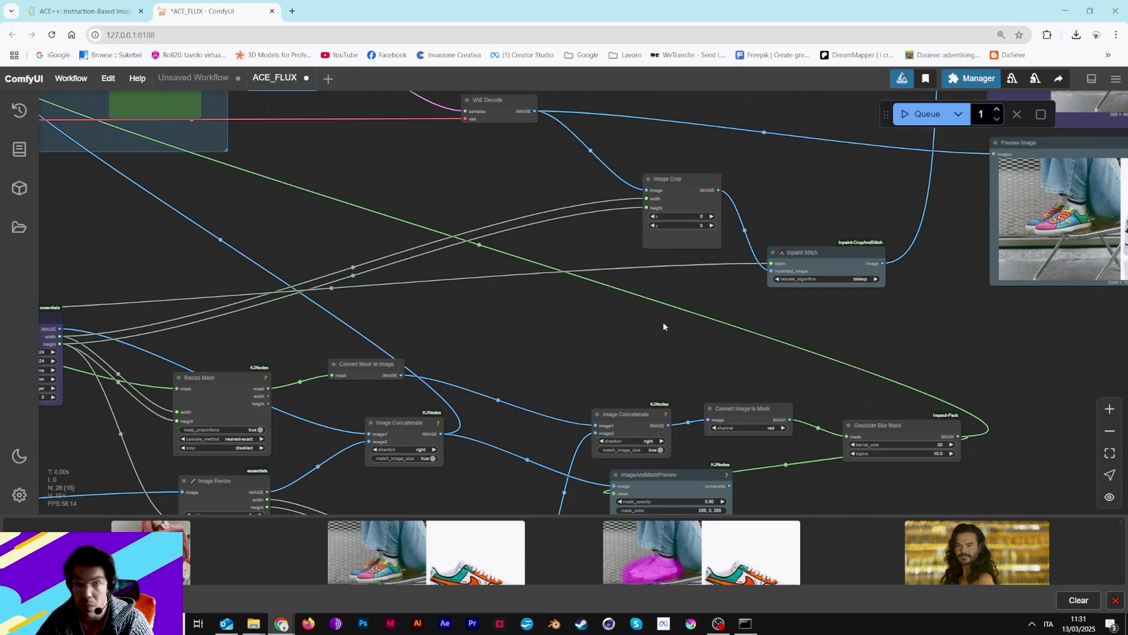
left_click_drag(664, 326, 529, 438)
left_click(920, 114)
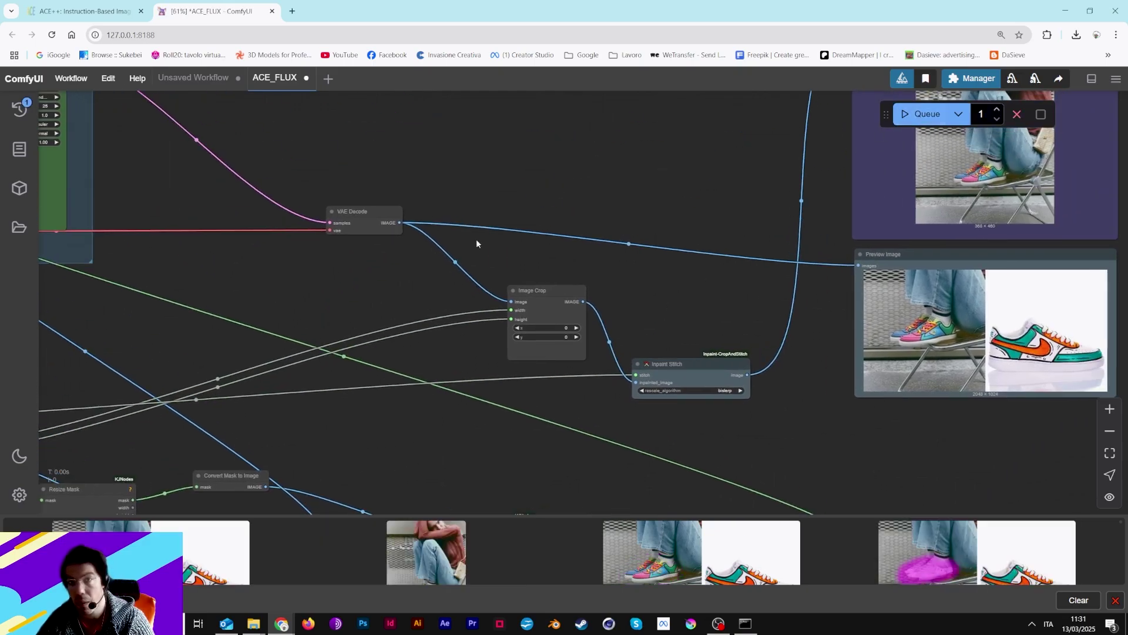
Check the running generation on the KSampler node and in the command-line window.
scroll(456, 337, "down", 5)
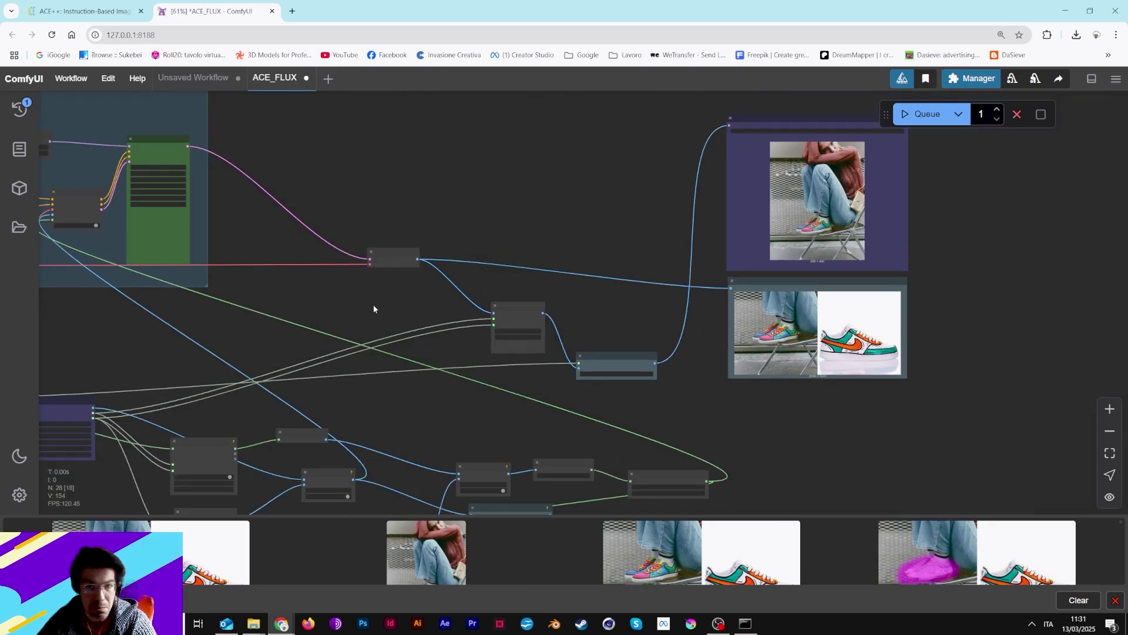
left_click_drag(372, 304, 798, 368)
scroll(608, 275, "up", 5)
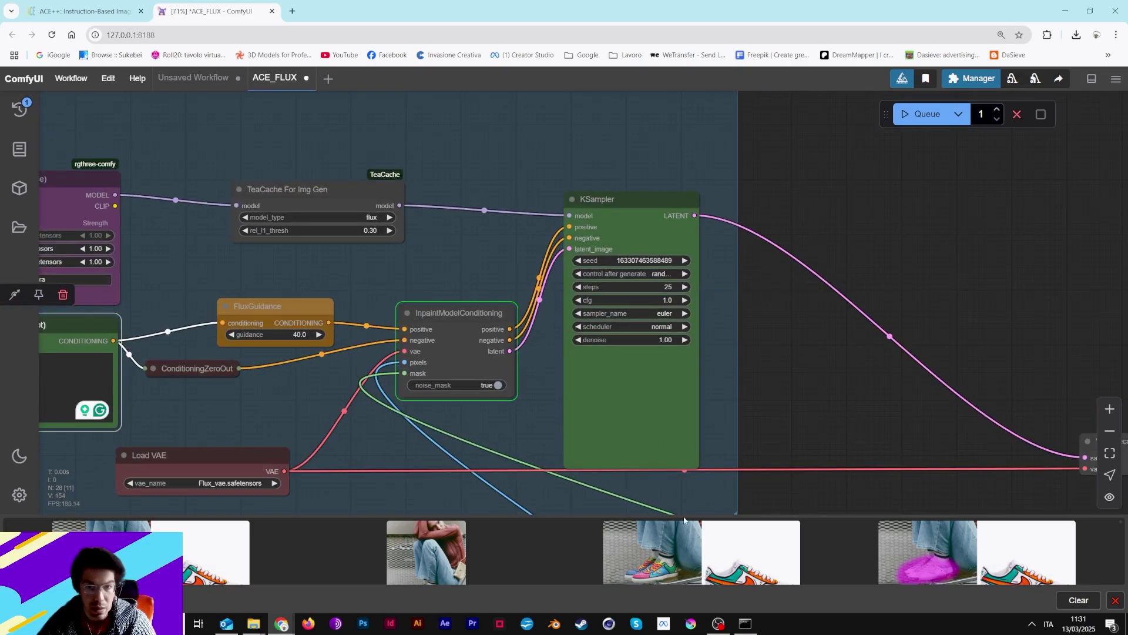
left_click(745, 623)
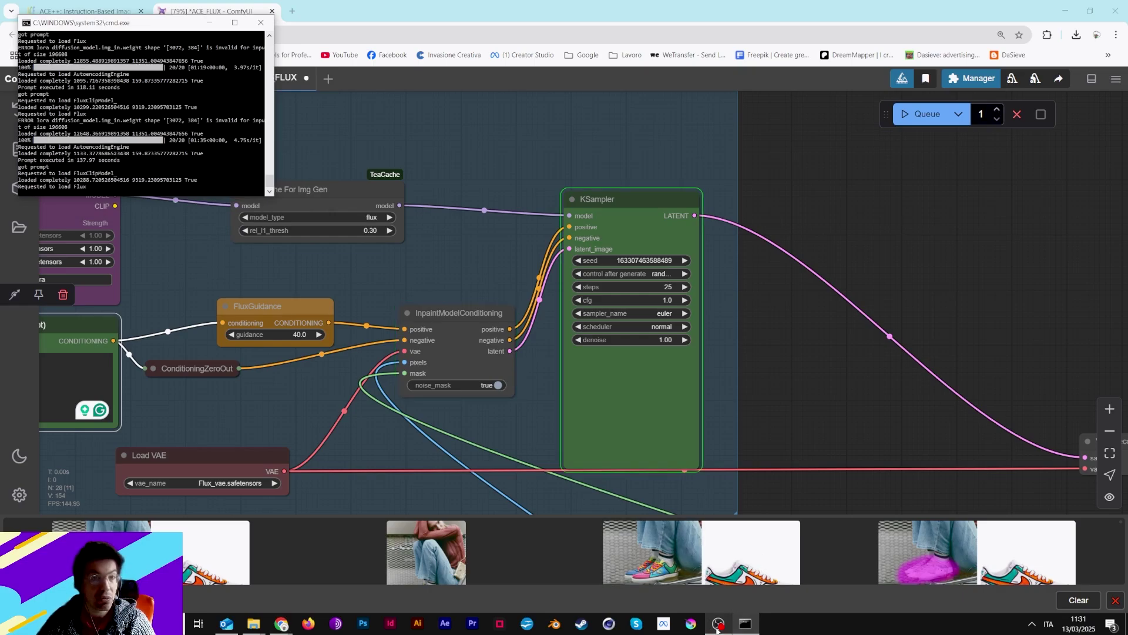
mouse_move(717, 626)
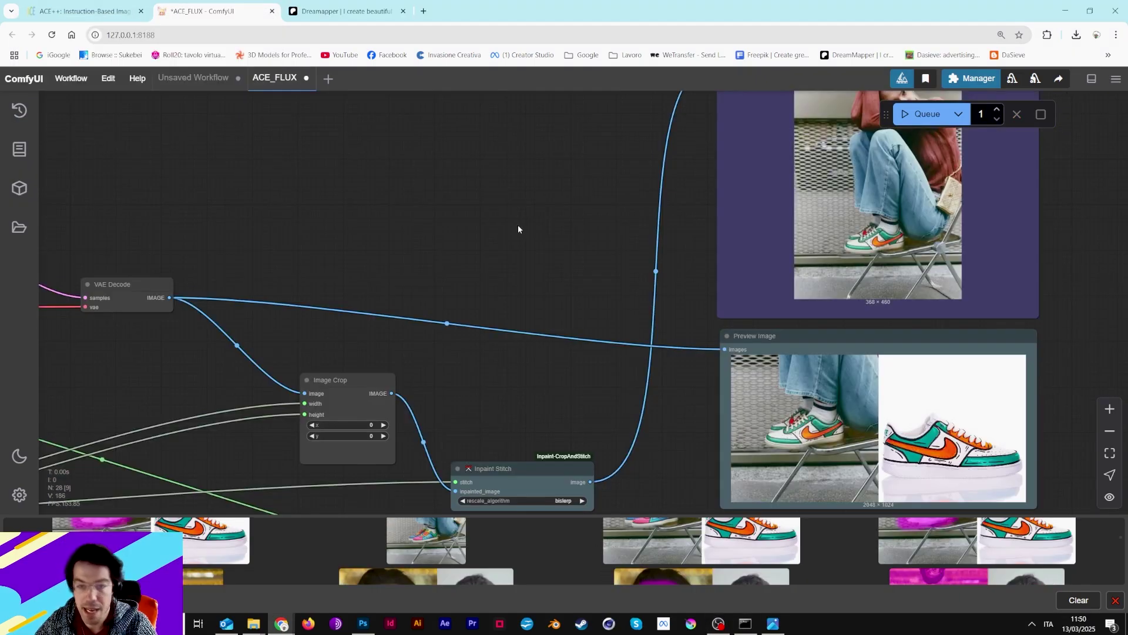
Examine the new shoe swap in the Save Image and Preview Image nodes against the sneaker reference.
scroll(517, 225, "down", 2)
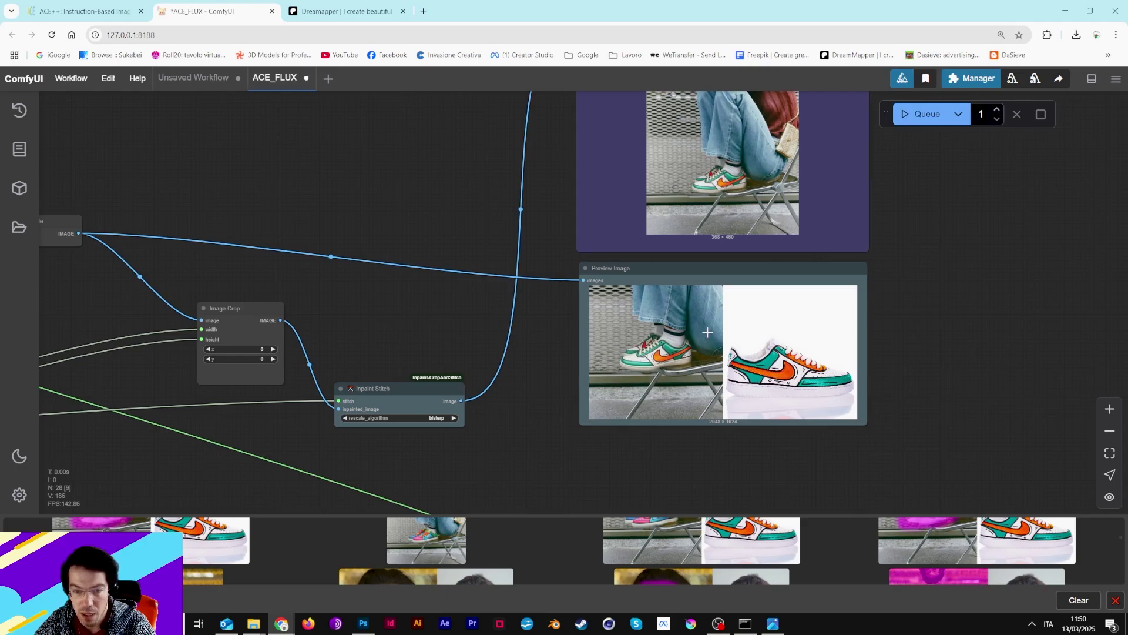
scroll(708, 333, "up", 2)
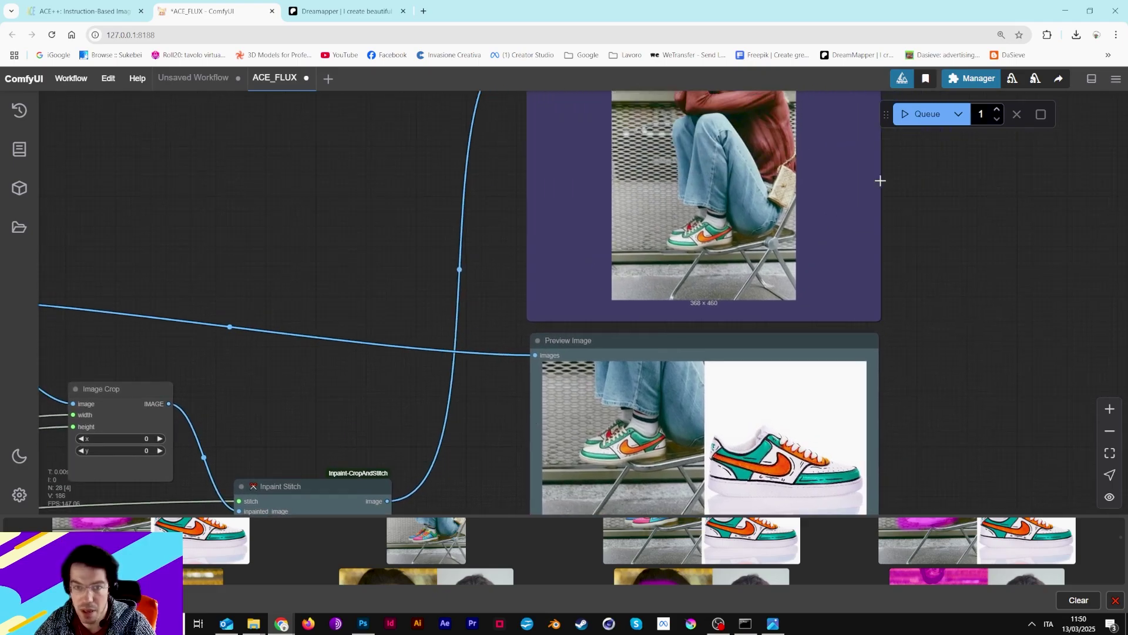
scroll(676, 294, "up", 2)
left_click_drag(395, 339, 585, 238)
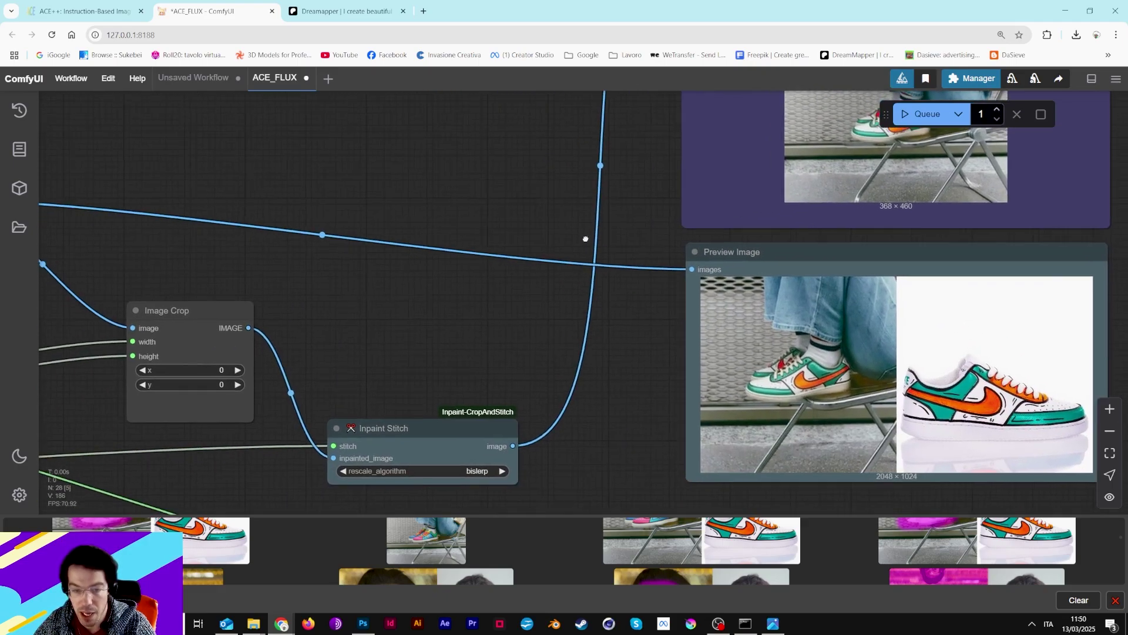
View the original photo BEST_SELLER.webp enlarged in the image viewer and compare its shoes with the generated result.
left_click(773, 623)
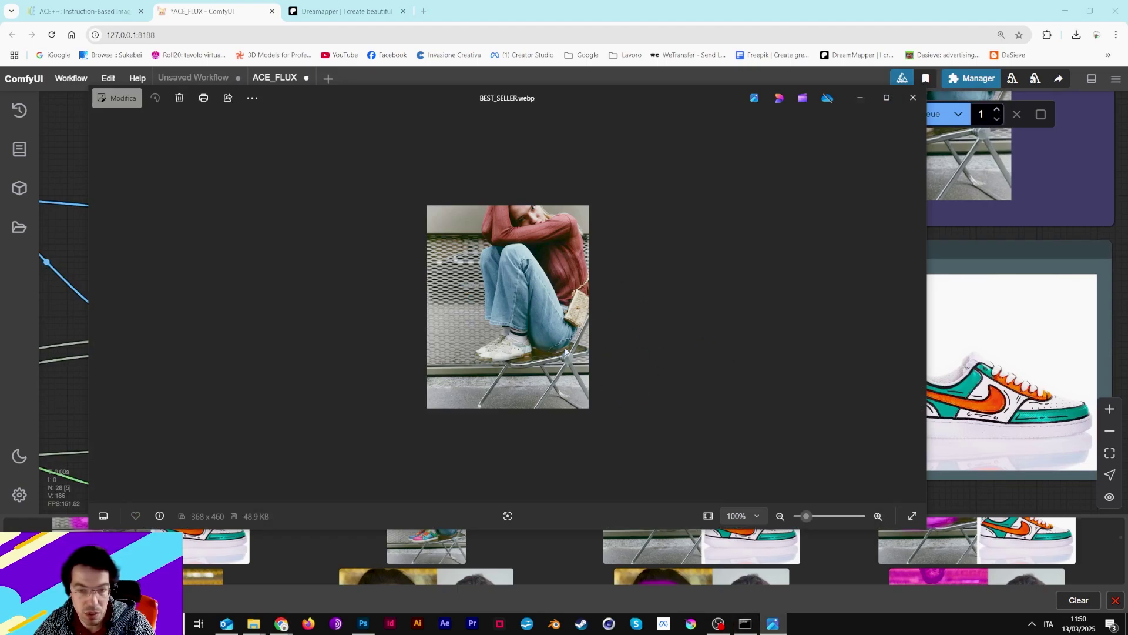
scroll(565, 352, "up", 3)
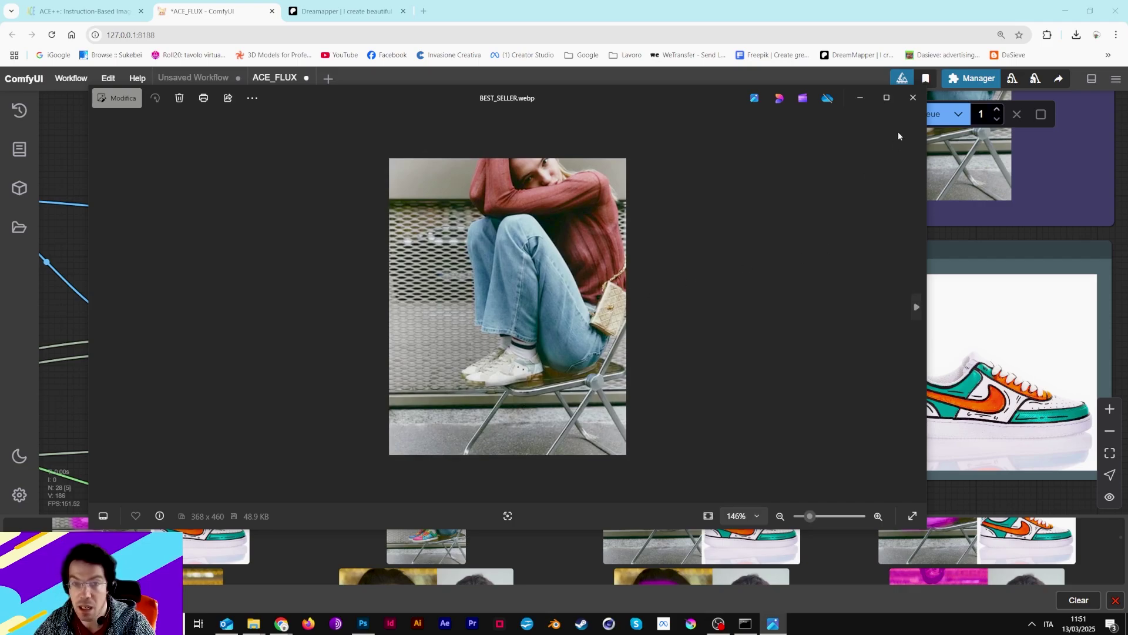
scroll(952, 265, "down", 1)
left_click(952, 265)
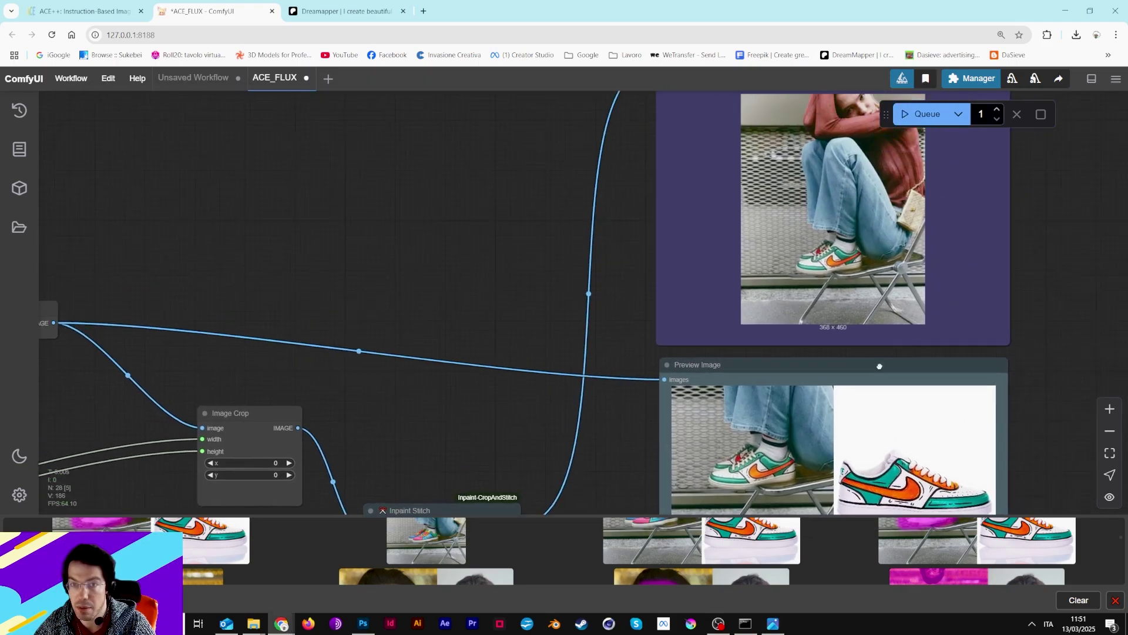
scroll(760, 304, "up", 3)
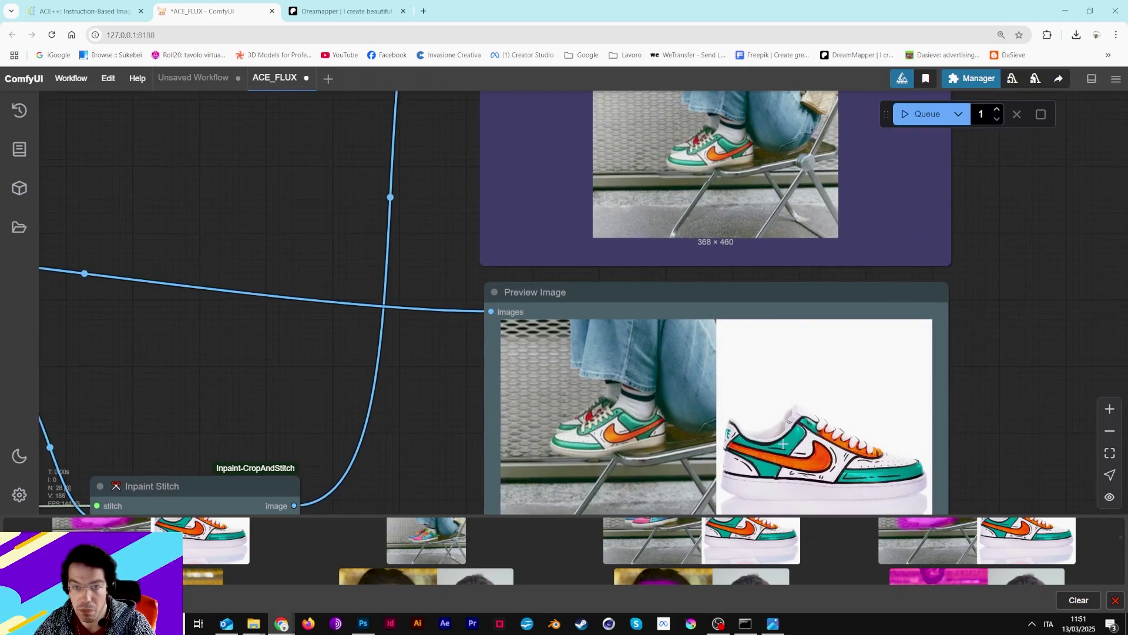
Review the prompt text in the CLIP Text Encode node that was used for the latest result.
left_click_drag(273, 327, 749, 315)
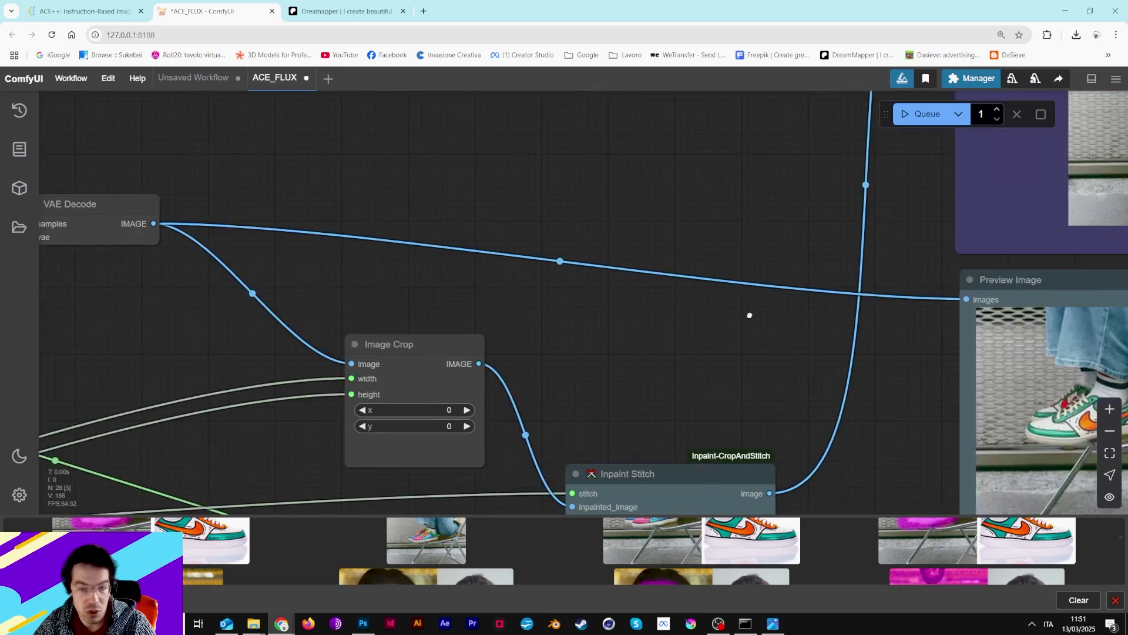
scroll(749, 315, "down", 2)
left_click_drag(357, 368, 837, 315)
scroll(820, 314, "up", 5)
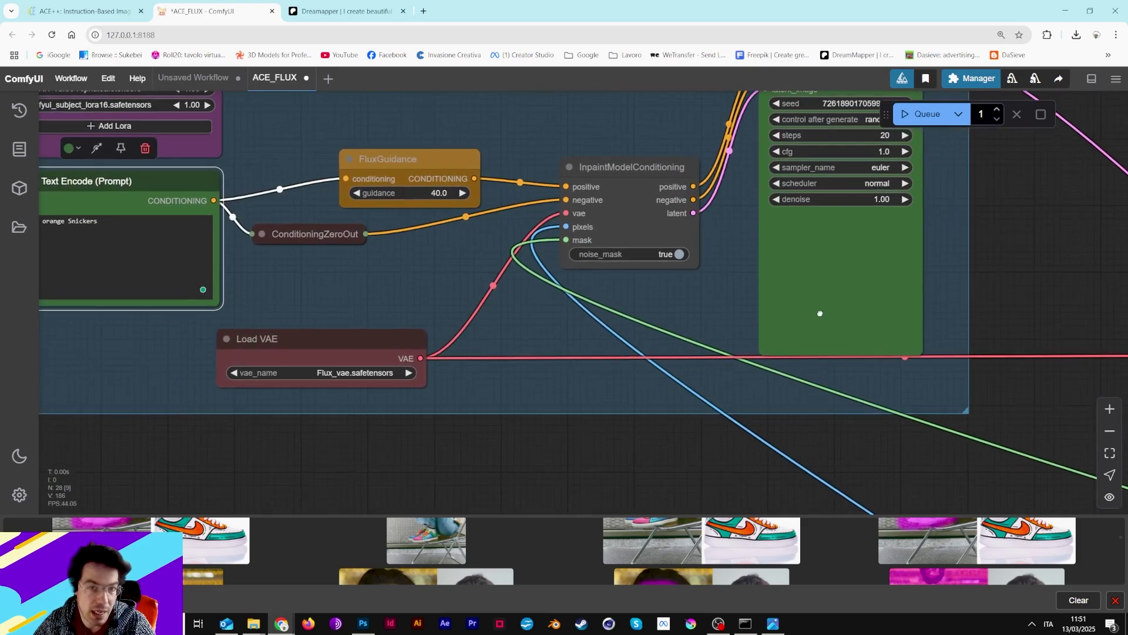
left_click_drag(280, 282, 817, 360)
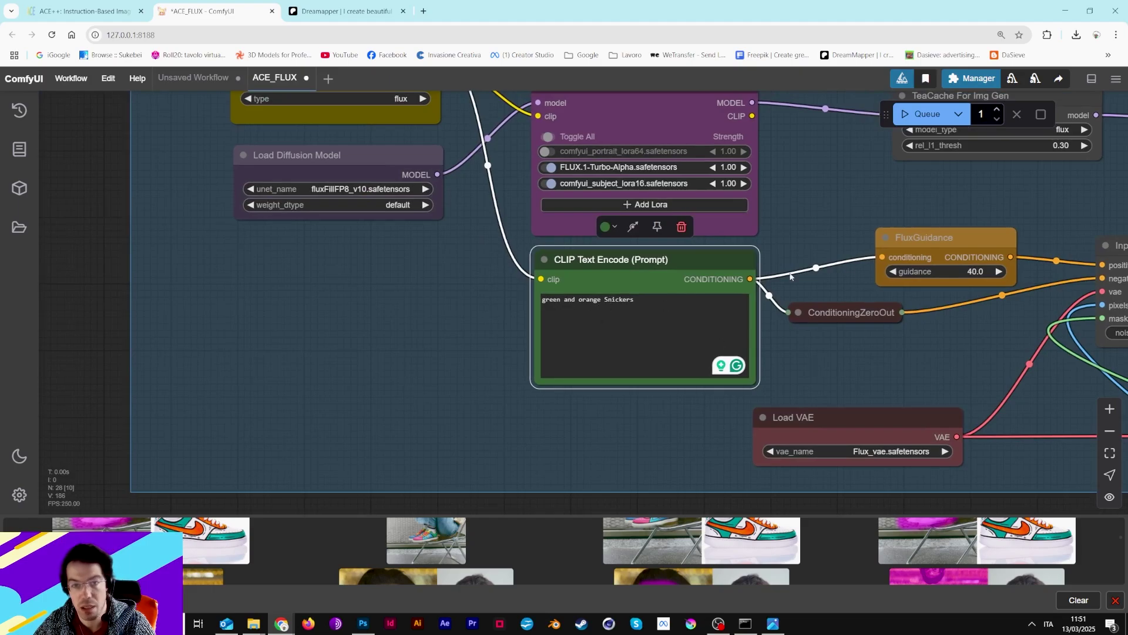
scroll(792, 276, "up", 3)
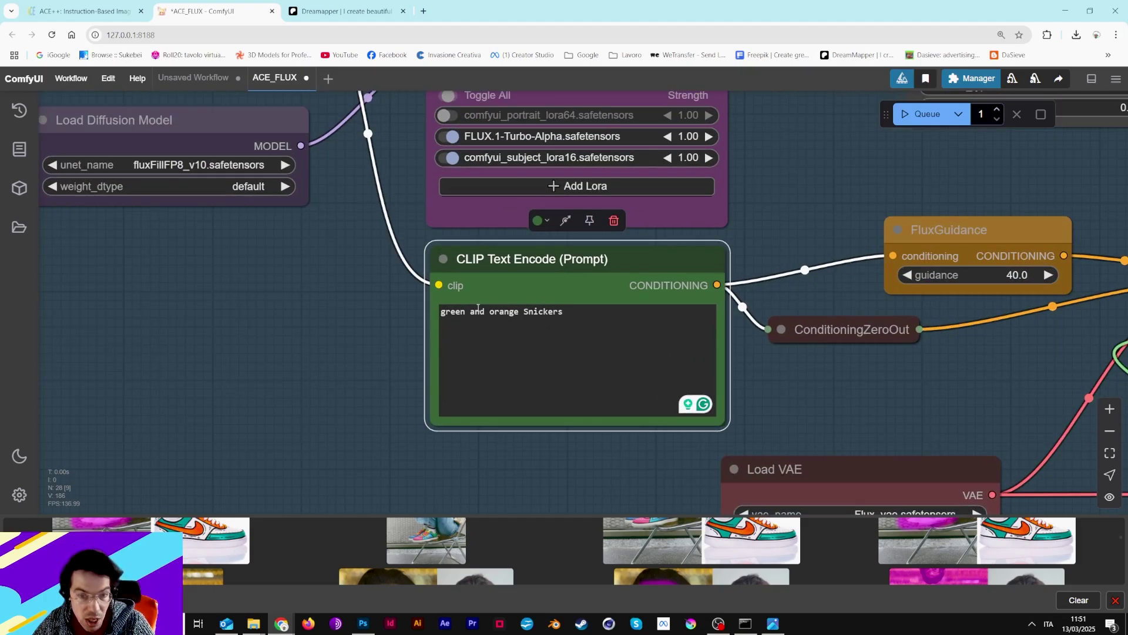
Find an earlier shoe result in the image feed, view it enlarged beside the reference, and close it.
scroll(862, 544, "down", 1)
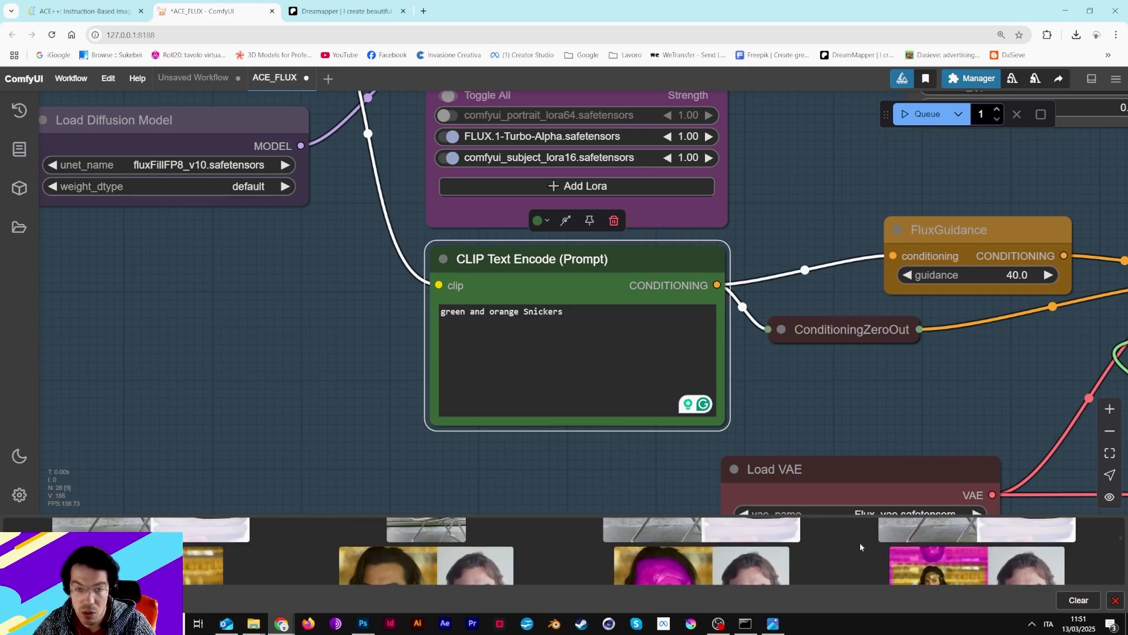
scroll(852, 541, "down", 2)
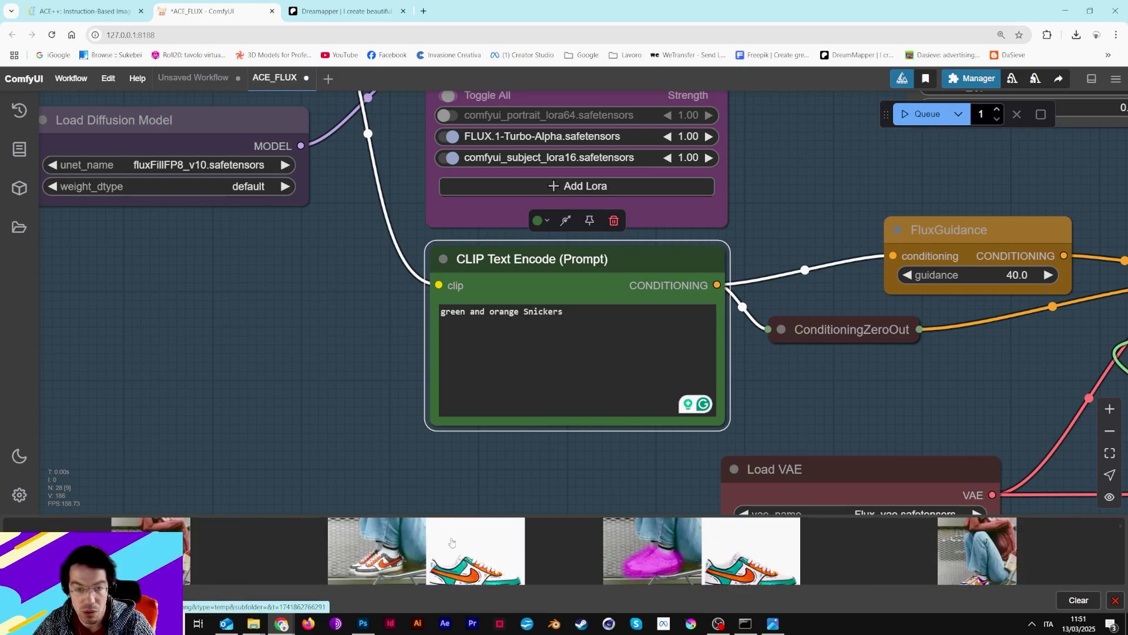
left_click(407, 544)
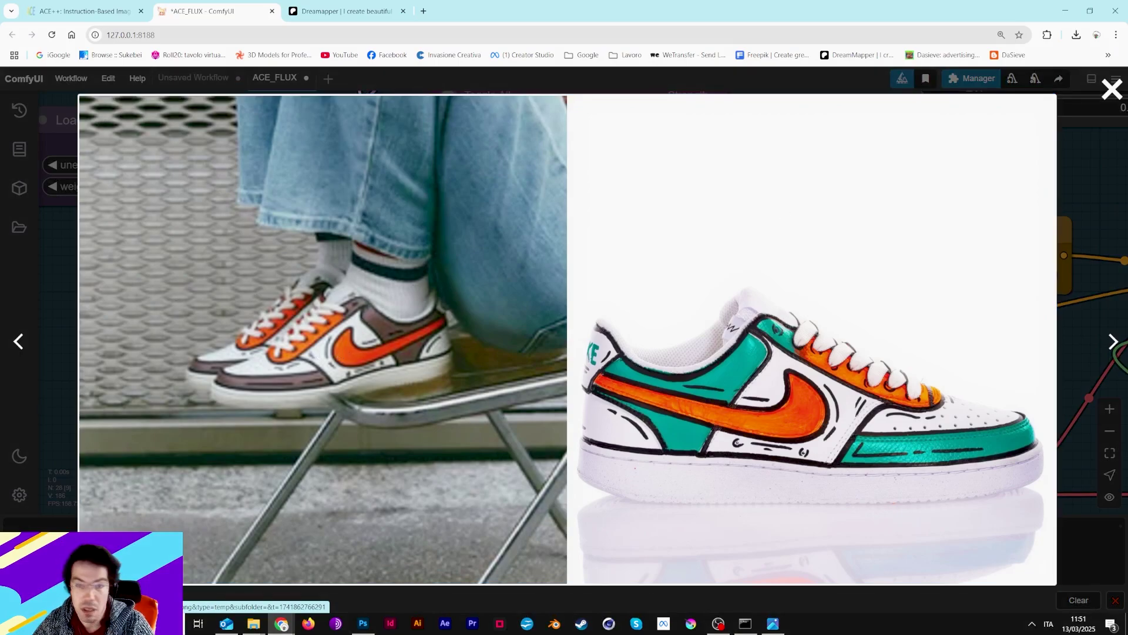
key("Escape")
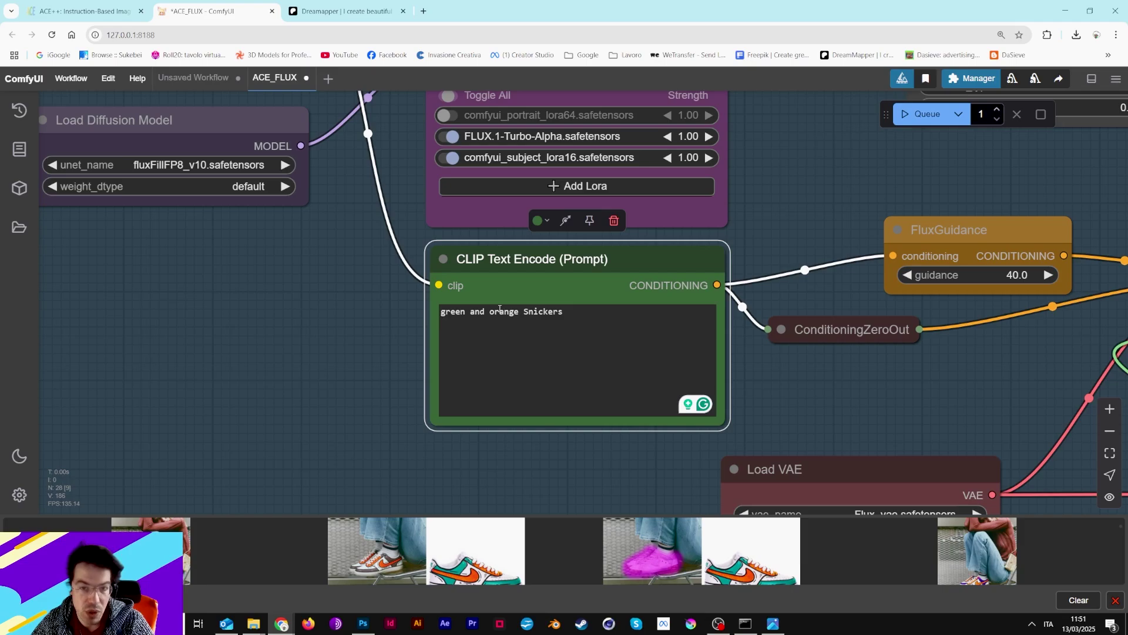
Review the TeaCache For Img Gen, FluxGuidance and KSampler settings used for the latest result.
left_click_drag(826, 359, 301, 340)
scroll(405, 279, "down", 2)
left_click_drag(406, 279, 388, 376)
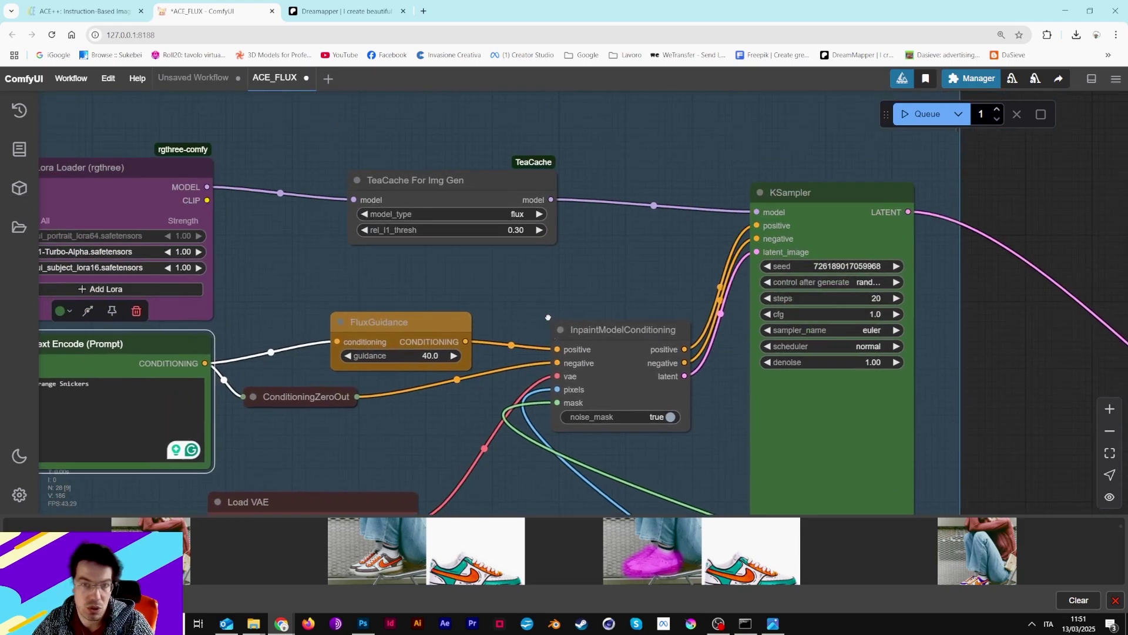
scroll(622, 387, "down", 1)
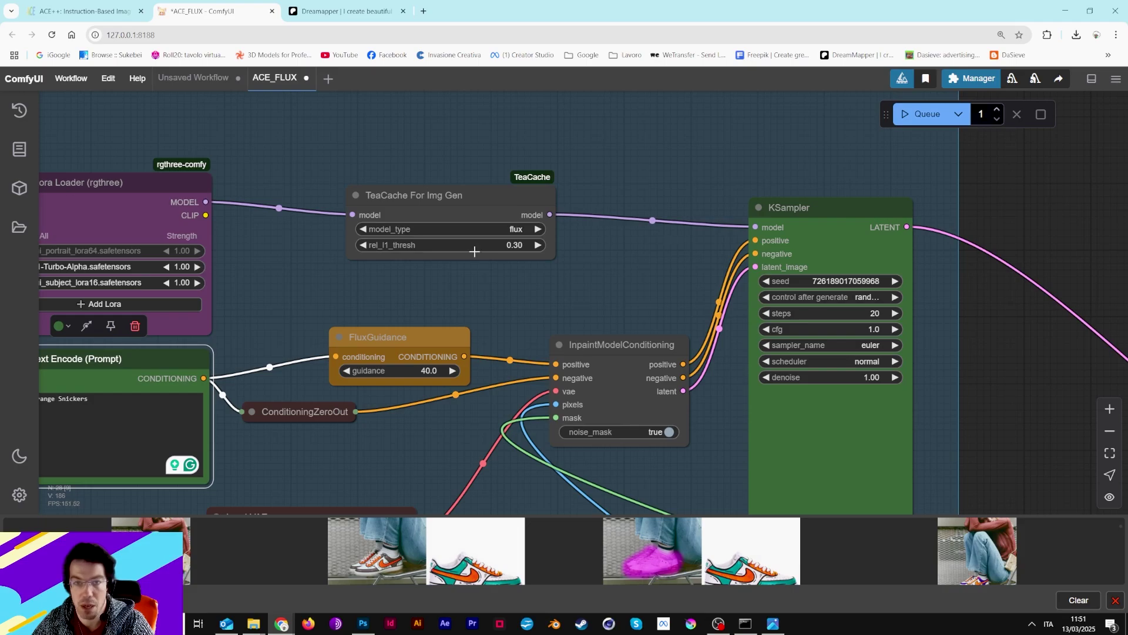
scroll(474, 251, "up", 2)
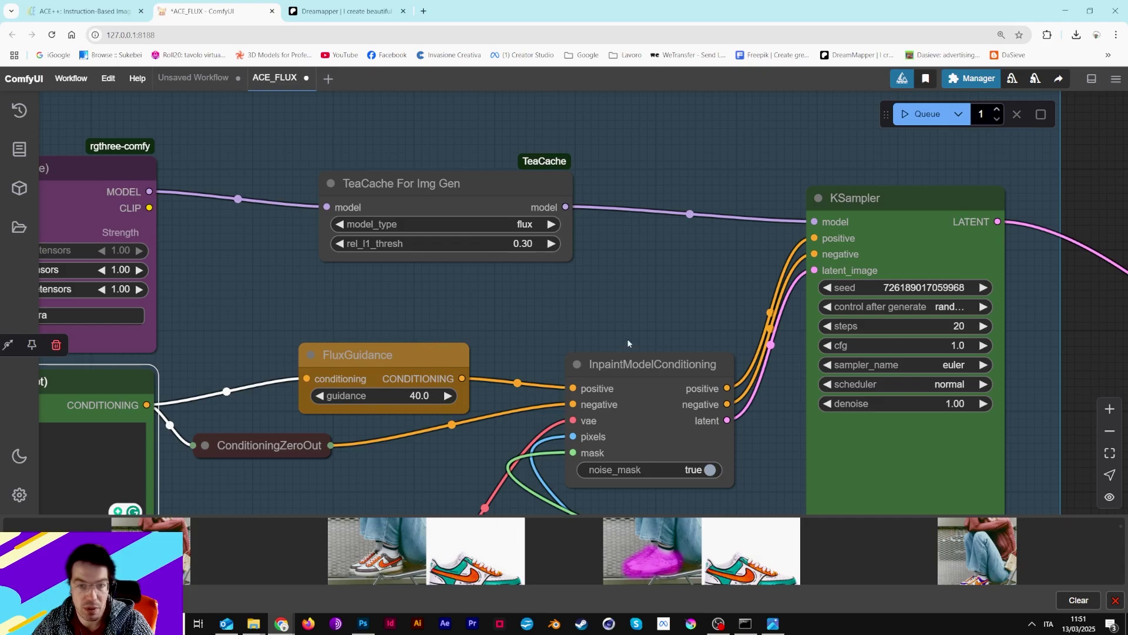
left_click_drag(982, 327, 680, 321)
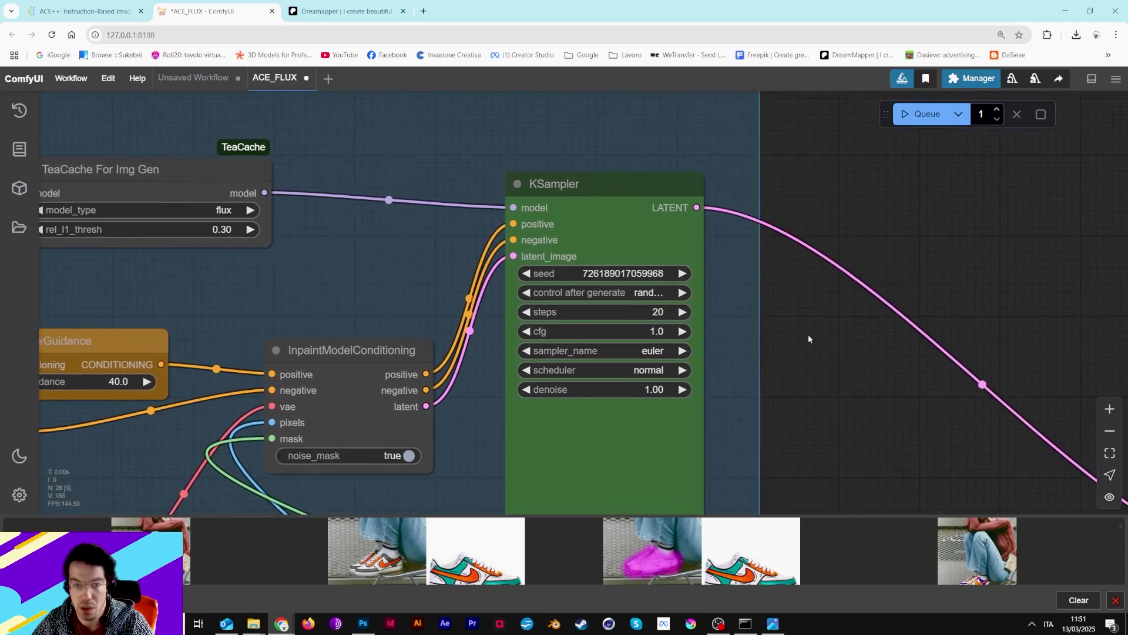
Return to the Save Image and Preview Image nodes and inspect the final swapped shoes again.
left_click_drag(809, 336, 325, 304)
scroll(616, 338, "down", 8)
left_click_drag(690, 330, 446, 265)
left_click_drag(675, 373, 387, 330)
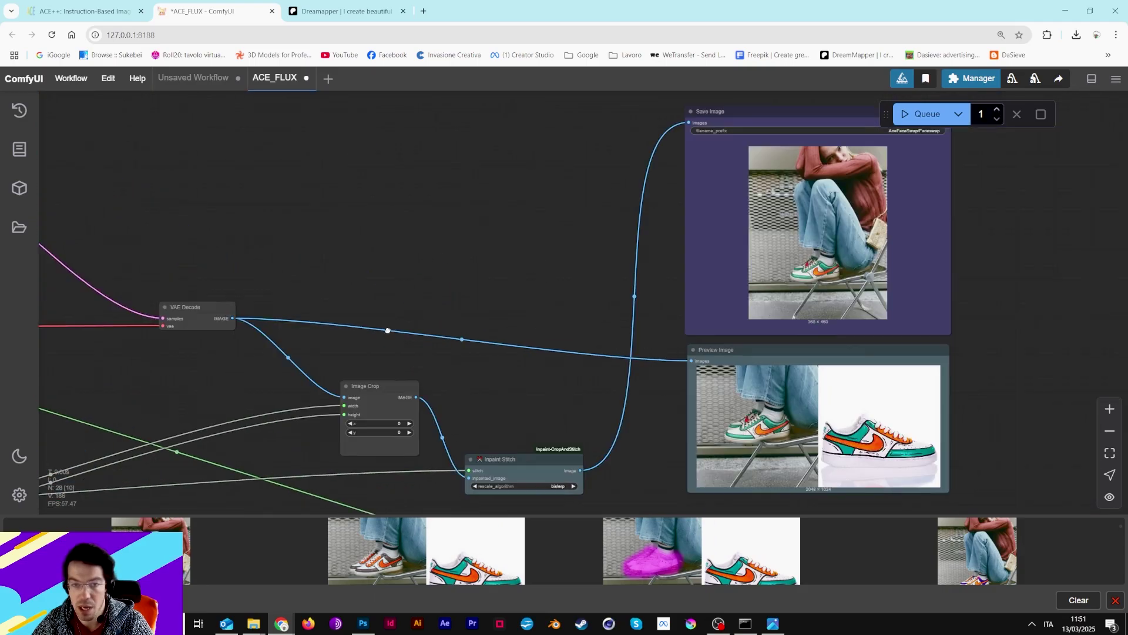
left_click_drag(720, 314, 534, 385)
scroll(616, 354, "up", 3)
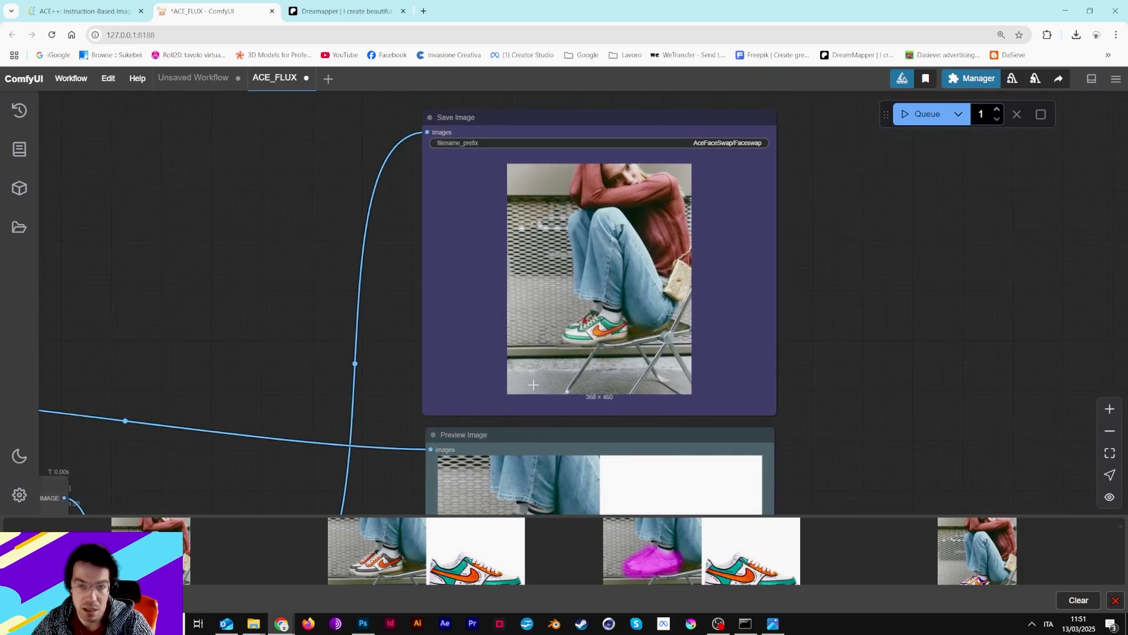
left_click_drag(305, 415, 457, 243)
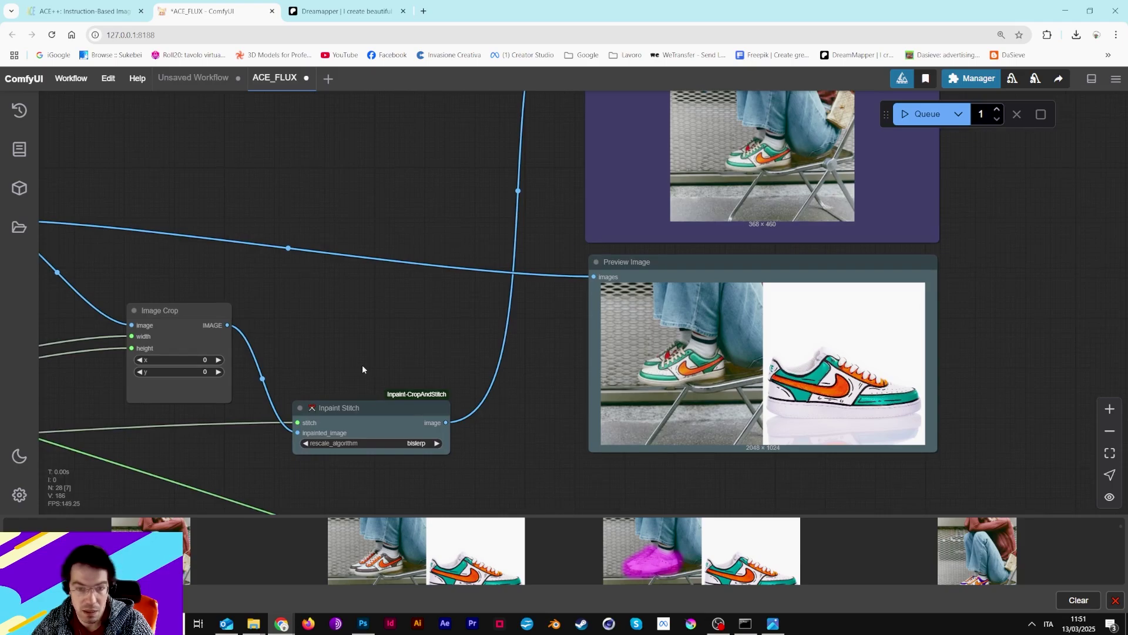
Inspect the blurred shoe mask in the ImageAndMaskPreview node and its Gaussian Blur Mask settings.
scroll(641, 235, "down", 5)
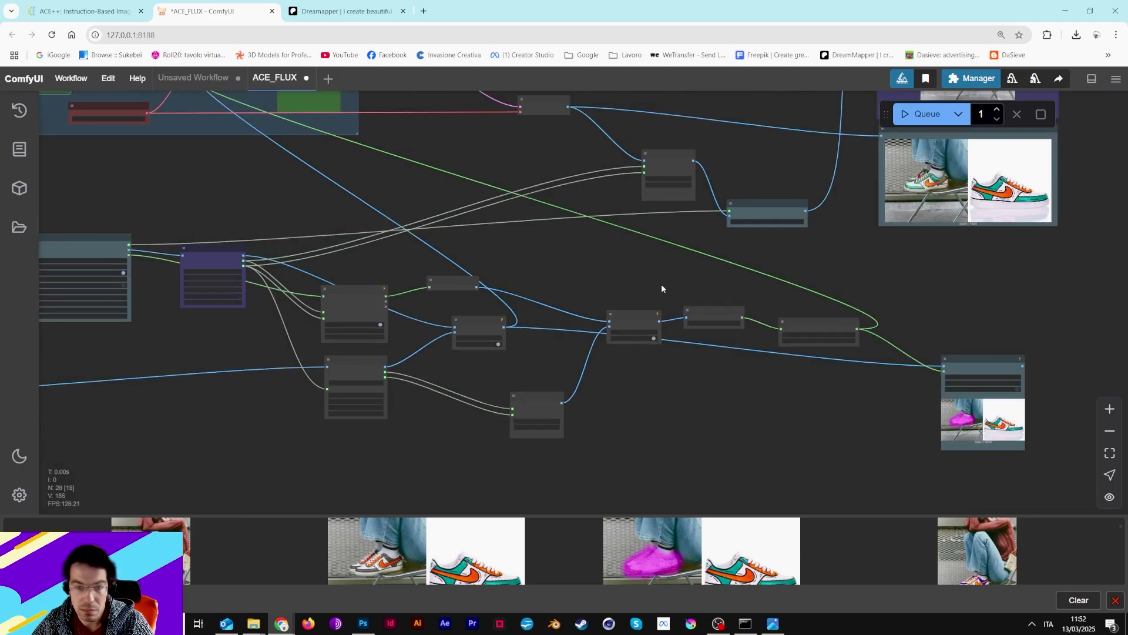
left_click_drag(661, 283, 346, 234)
scroll(605, 243, "up", 5)
left_click_drag(469, 302, 503, 179)
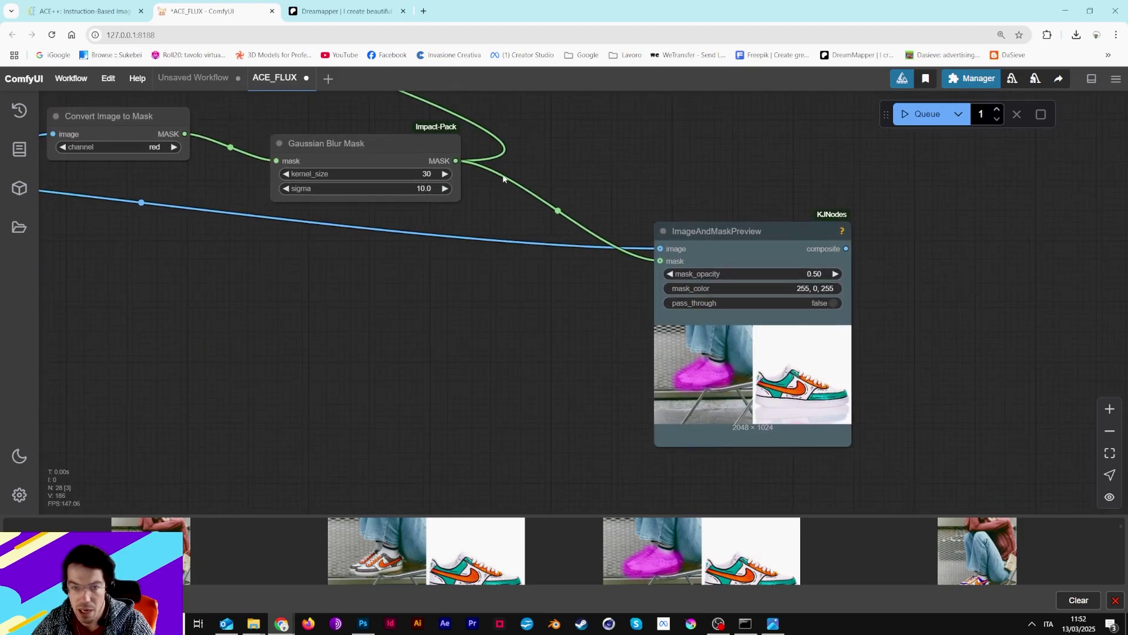
Trace the workflow from the mask preview back to the Model group and examine its conditioning and KSampler nodes.
scroll(502, 236, "down", 2)
scroll(488, 217, "down", 3)
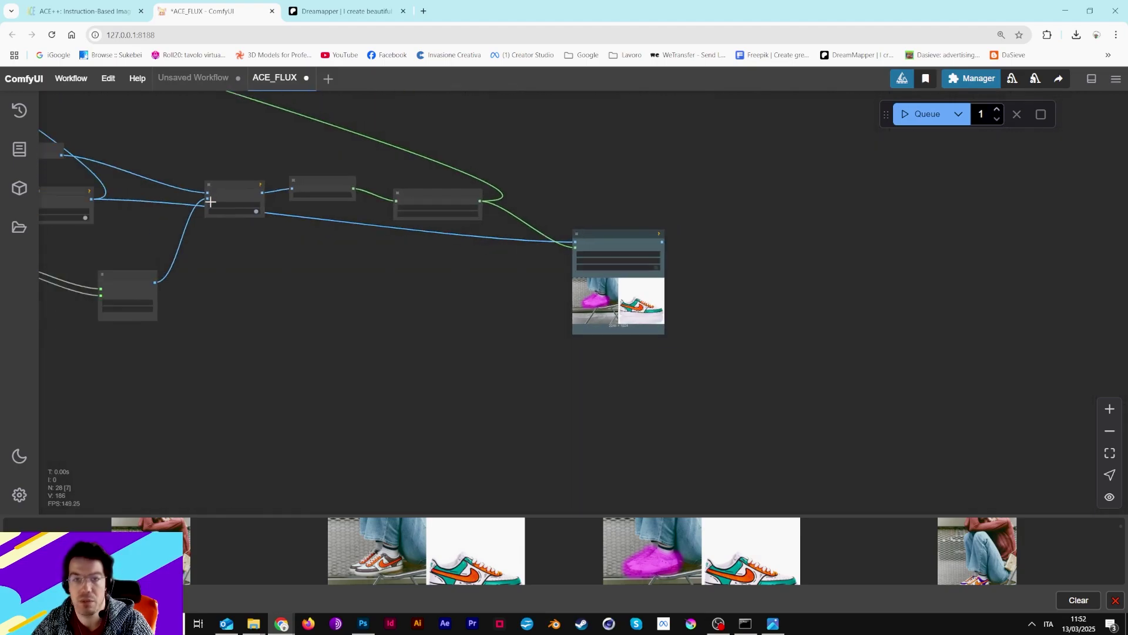
scroll(473, 197, "up", 2)
left_click_drag(473, 196, 833, 257)
left_click_drag(718, 130, 547, 440)
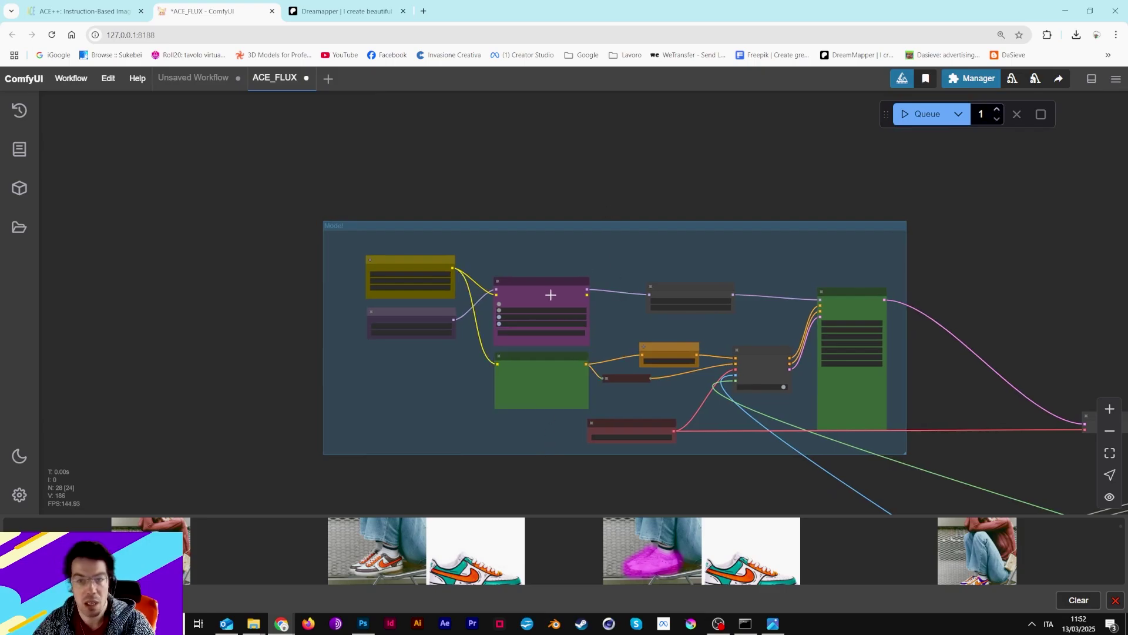
scroll(548, 303, "up", 4)
left_click_drag(979, 273, 552, 220)
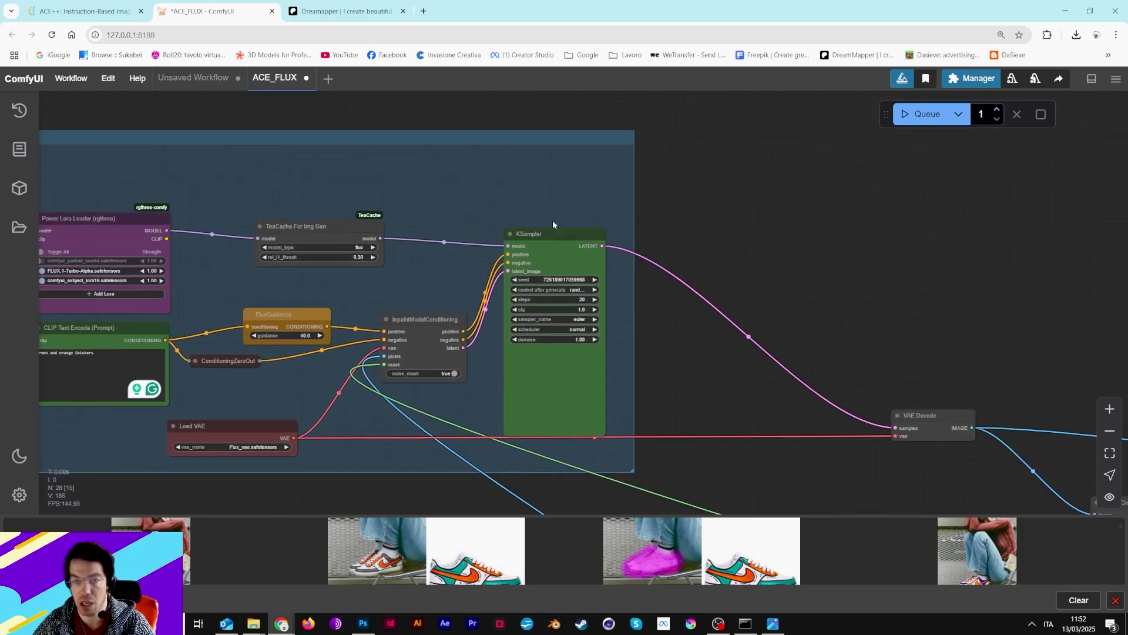
Follow the KSampler output through VAE Decode, Image Crop and Inpaint Stitch to the Save Image and Preview Image nodes.
left_click_drag(648, 269, 492, 194)
left_click_drag(1015, 340, 732, 238)
left_click_drag(817, 207, 330, 218)
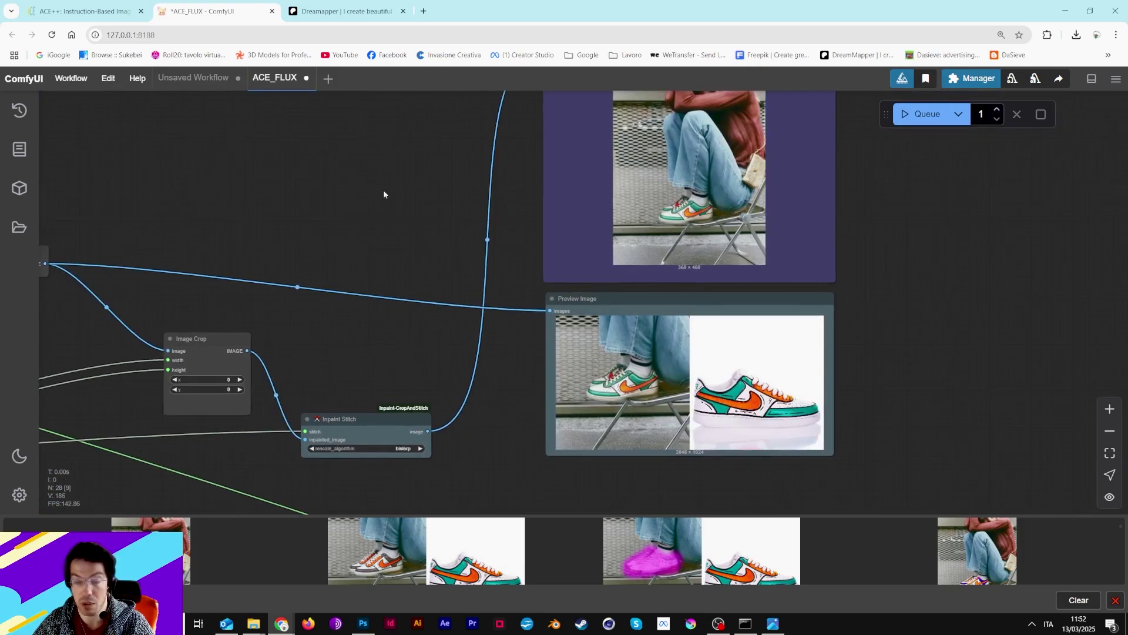
scroll(508, 315, "down", 8)
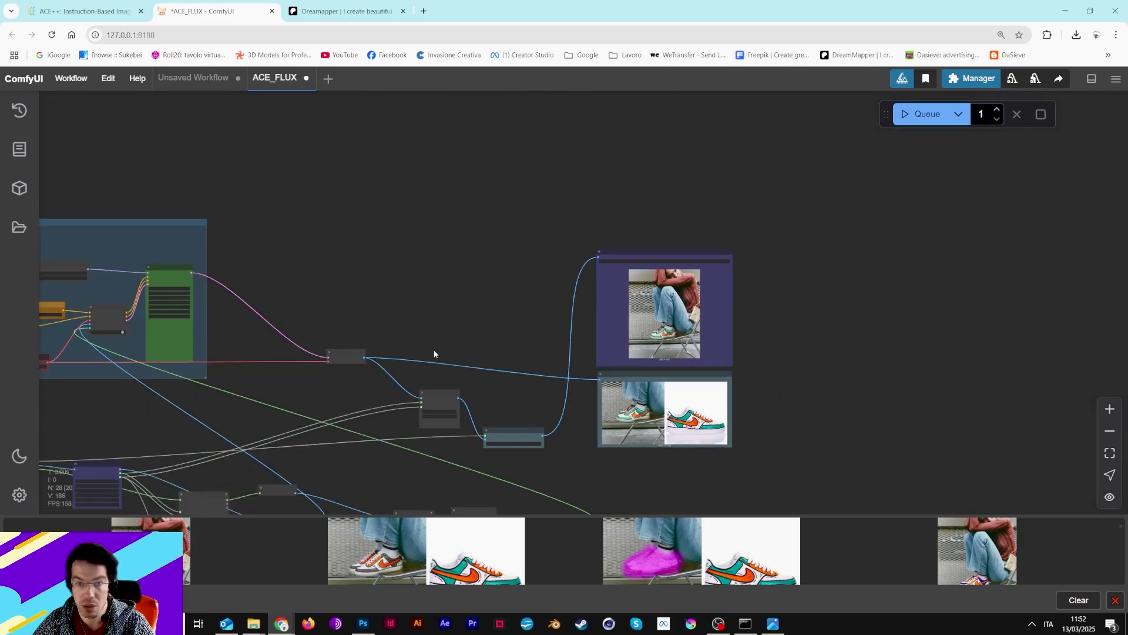
Examine the Inpaint Crop and Image Resize nodes beside the base image, and trace their links to the stitched final image.
scroll(434, 353, "up", 10)
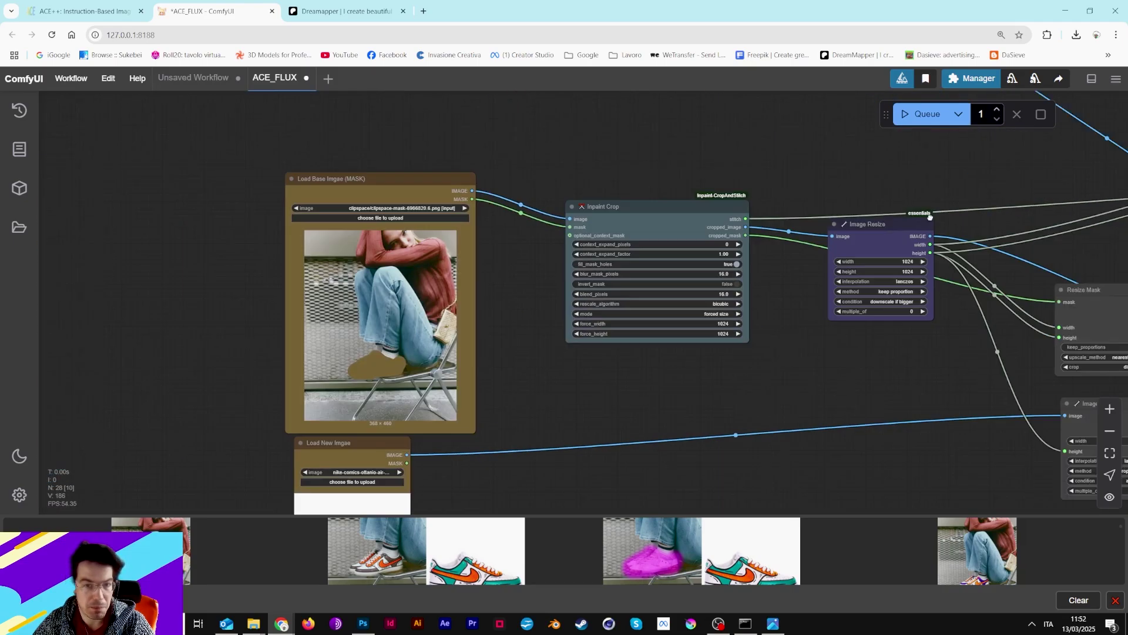
scroll(768, 306, "down", 10)
scroll(532, 326, "up", 4)
scroll(632, 287, "up", 4)
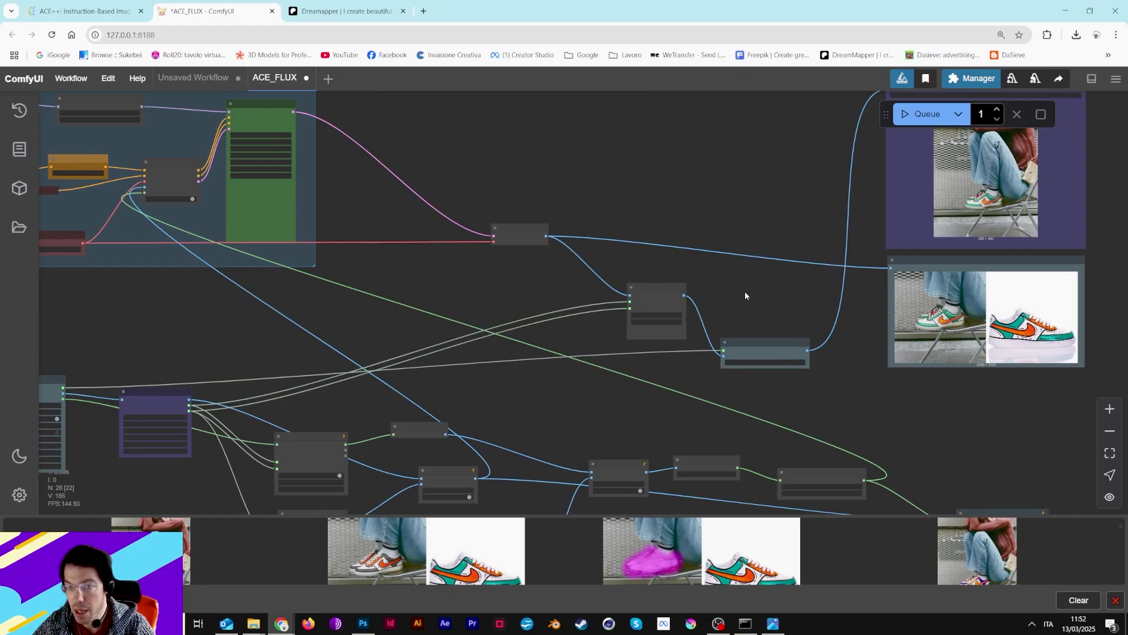
scroll(646, 308, "down", 3)
scroll(654, 317, "up", 6)
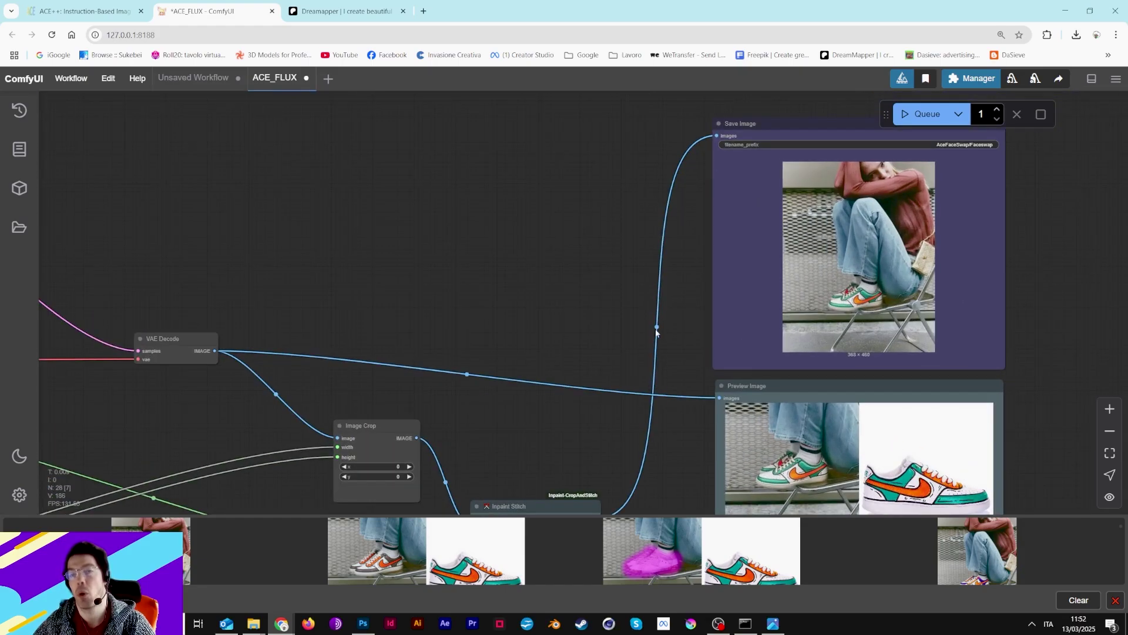
scroll(536, 231, "down", 4)
left_click_drag(360, 196, 663, 395)
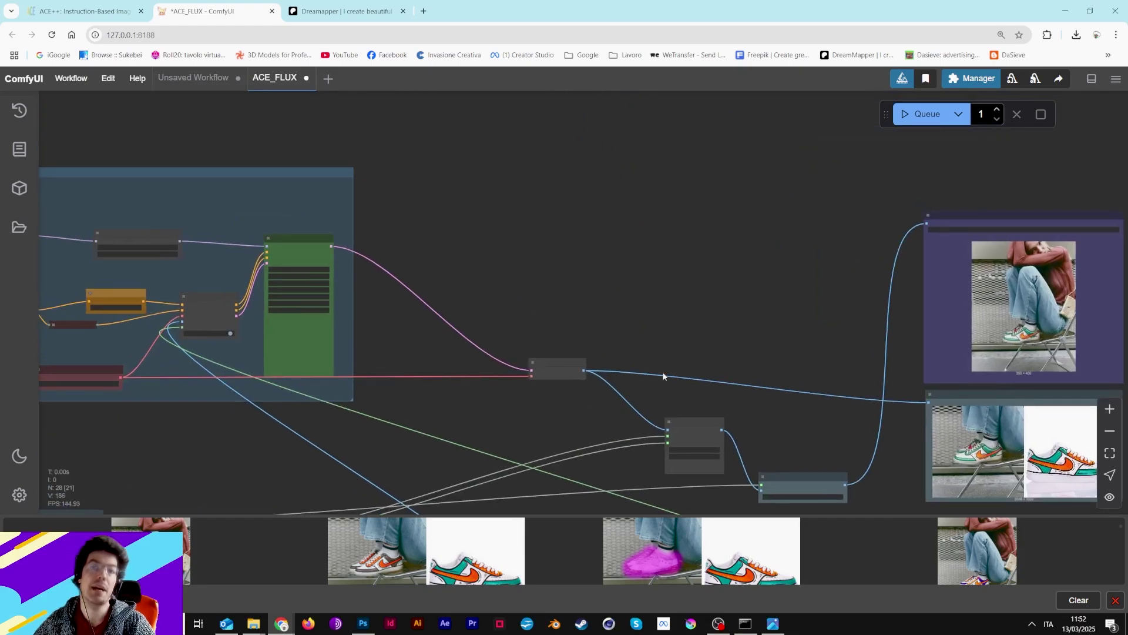